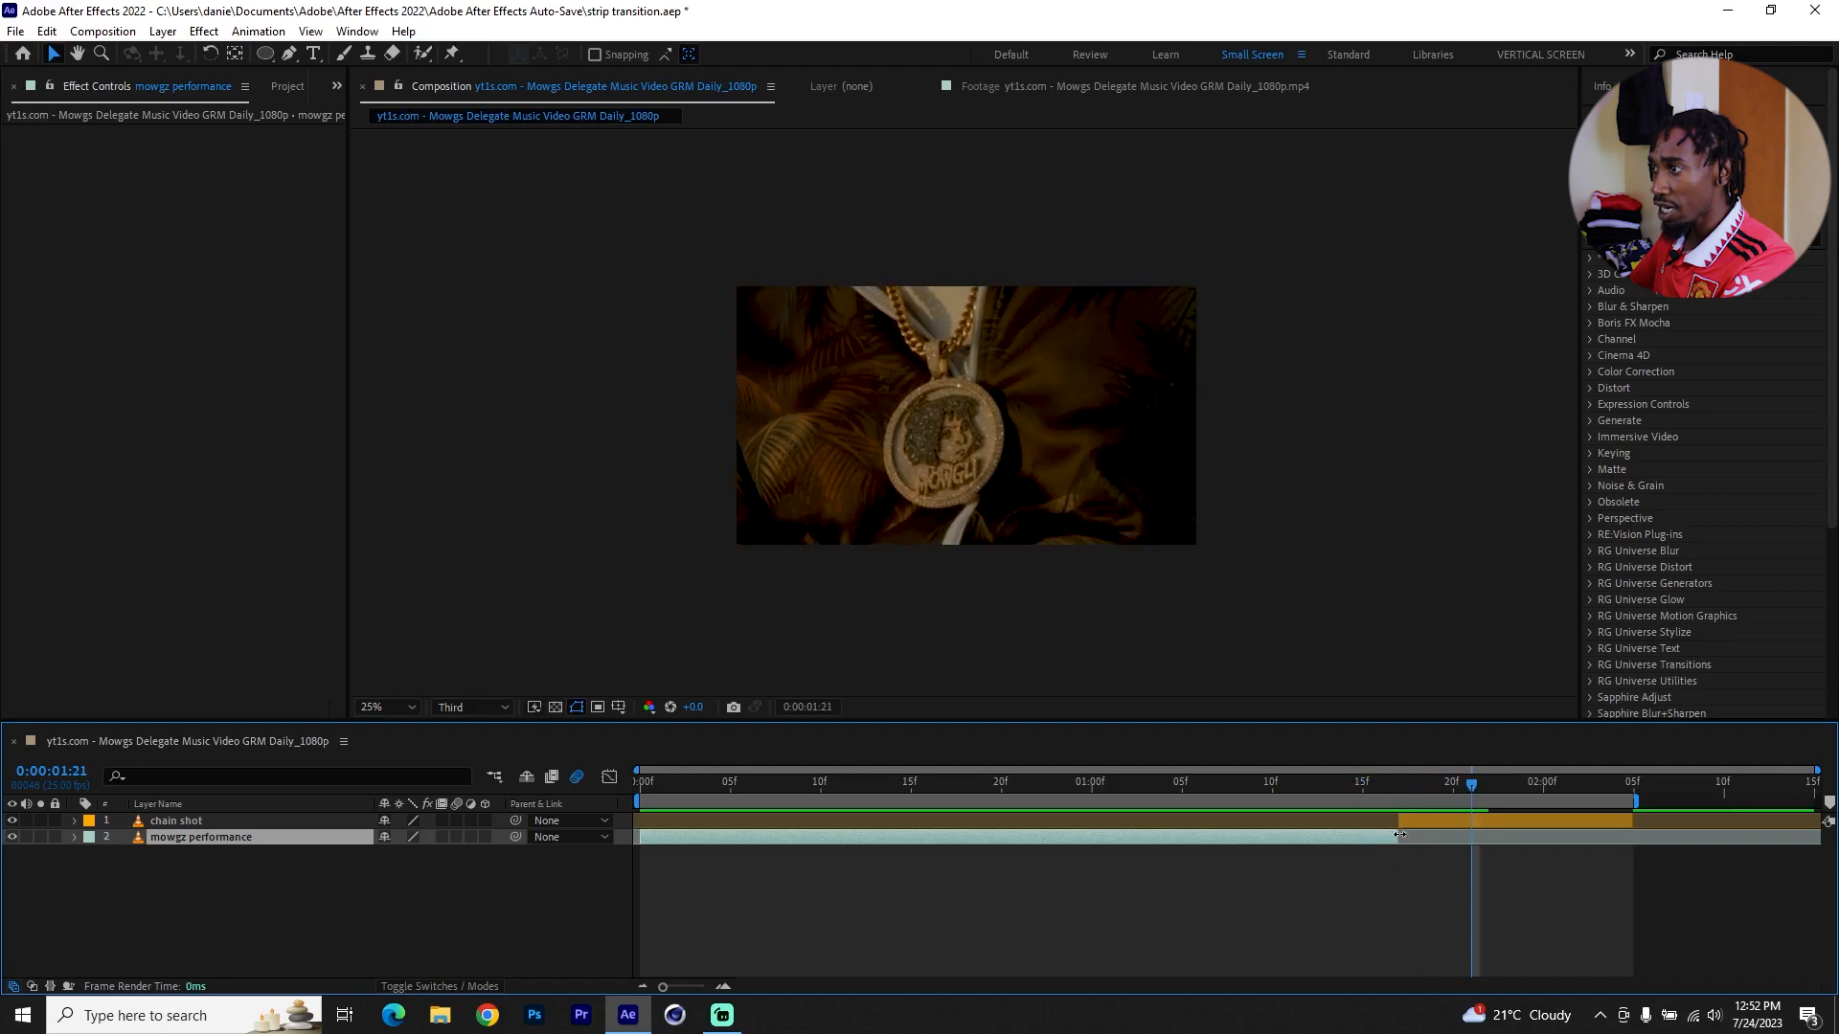
Duplicate the chain shot layer and freeze the duplicate's frame at 0:00:01:17.
left_click_drag(1401, 837, 1519, 837)
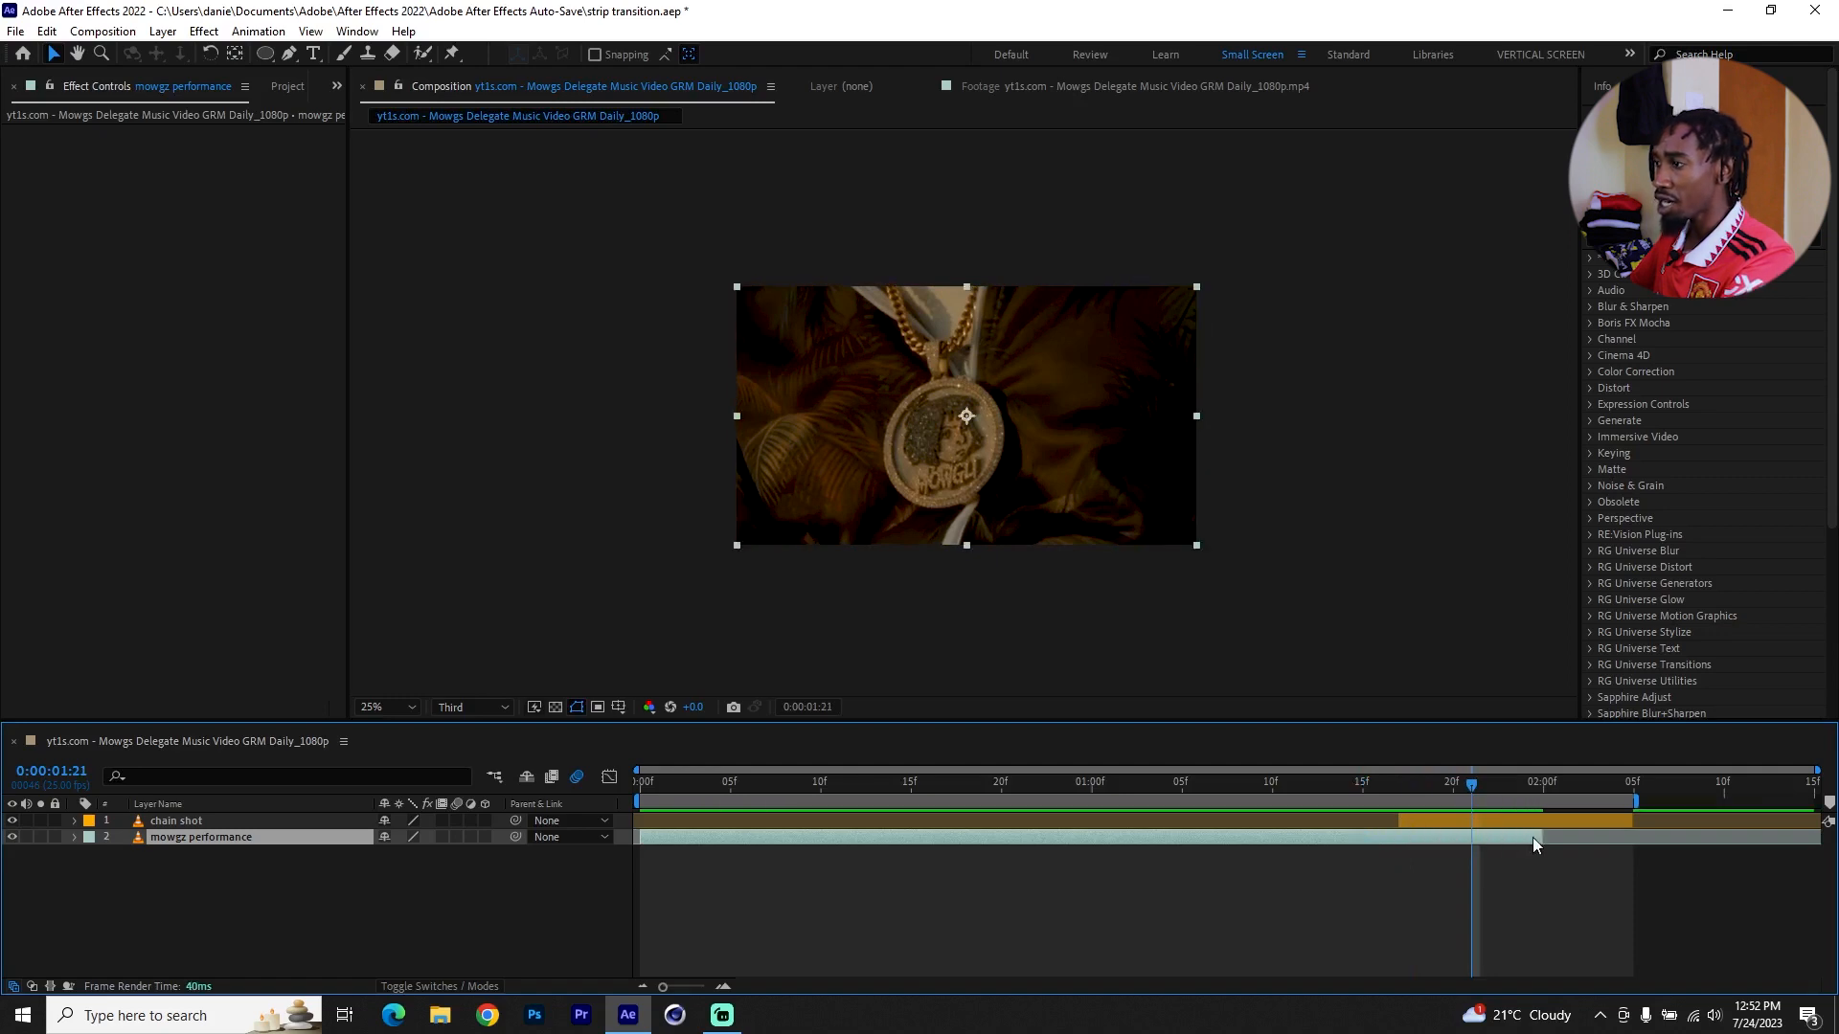
key("ctrl+z")
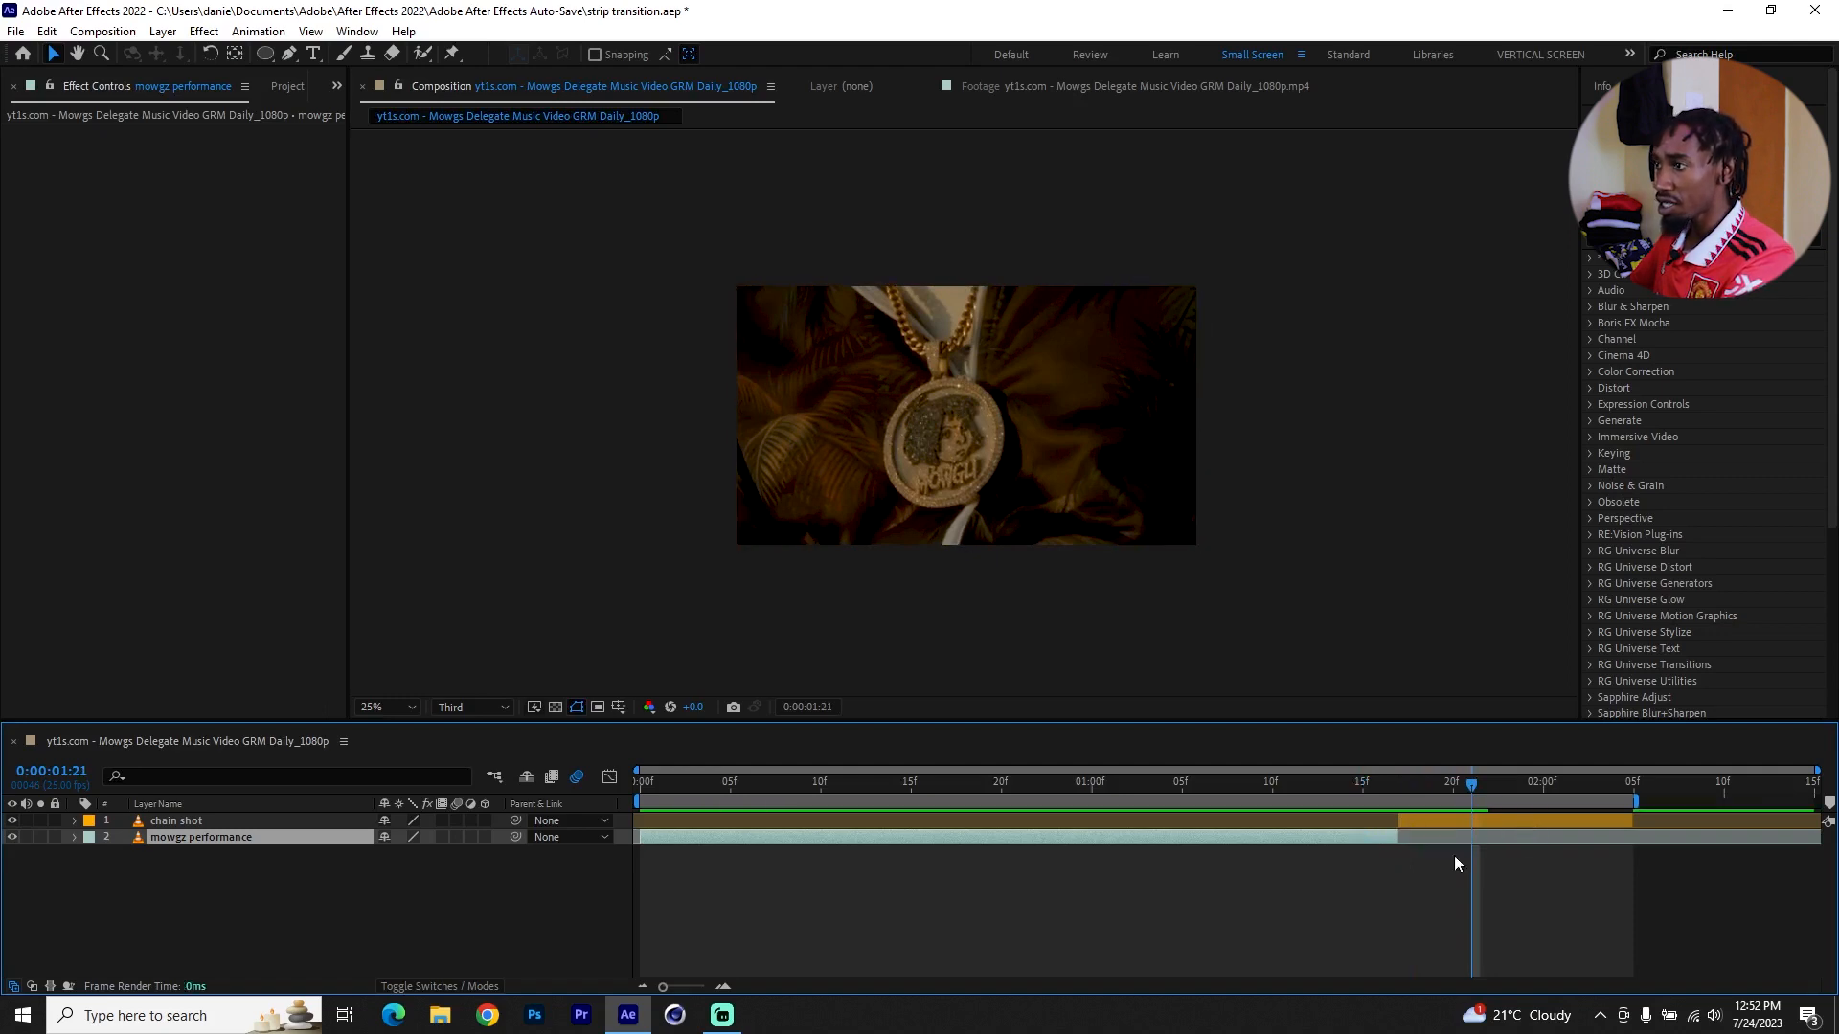
left_click_drag(1358, 787, 1402, 799)
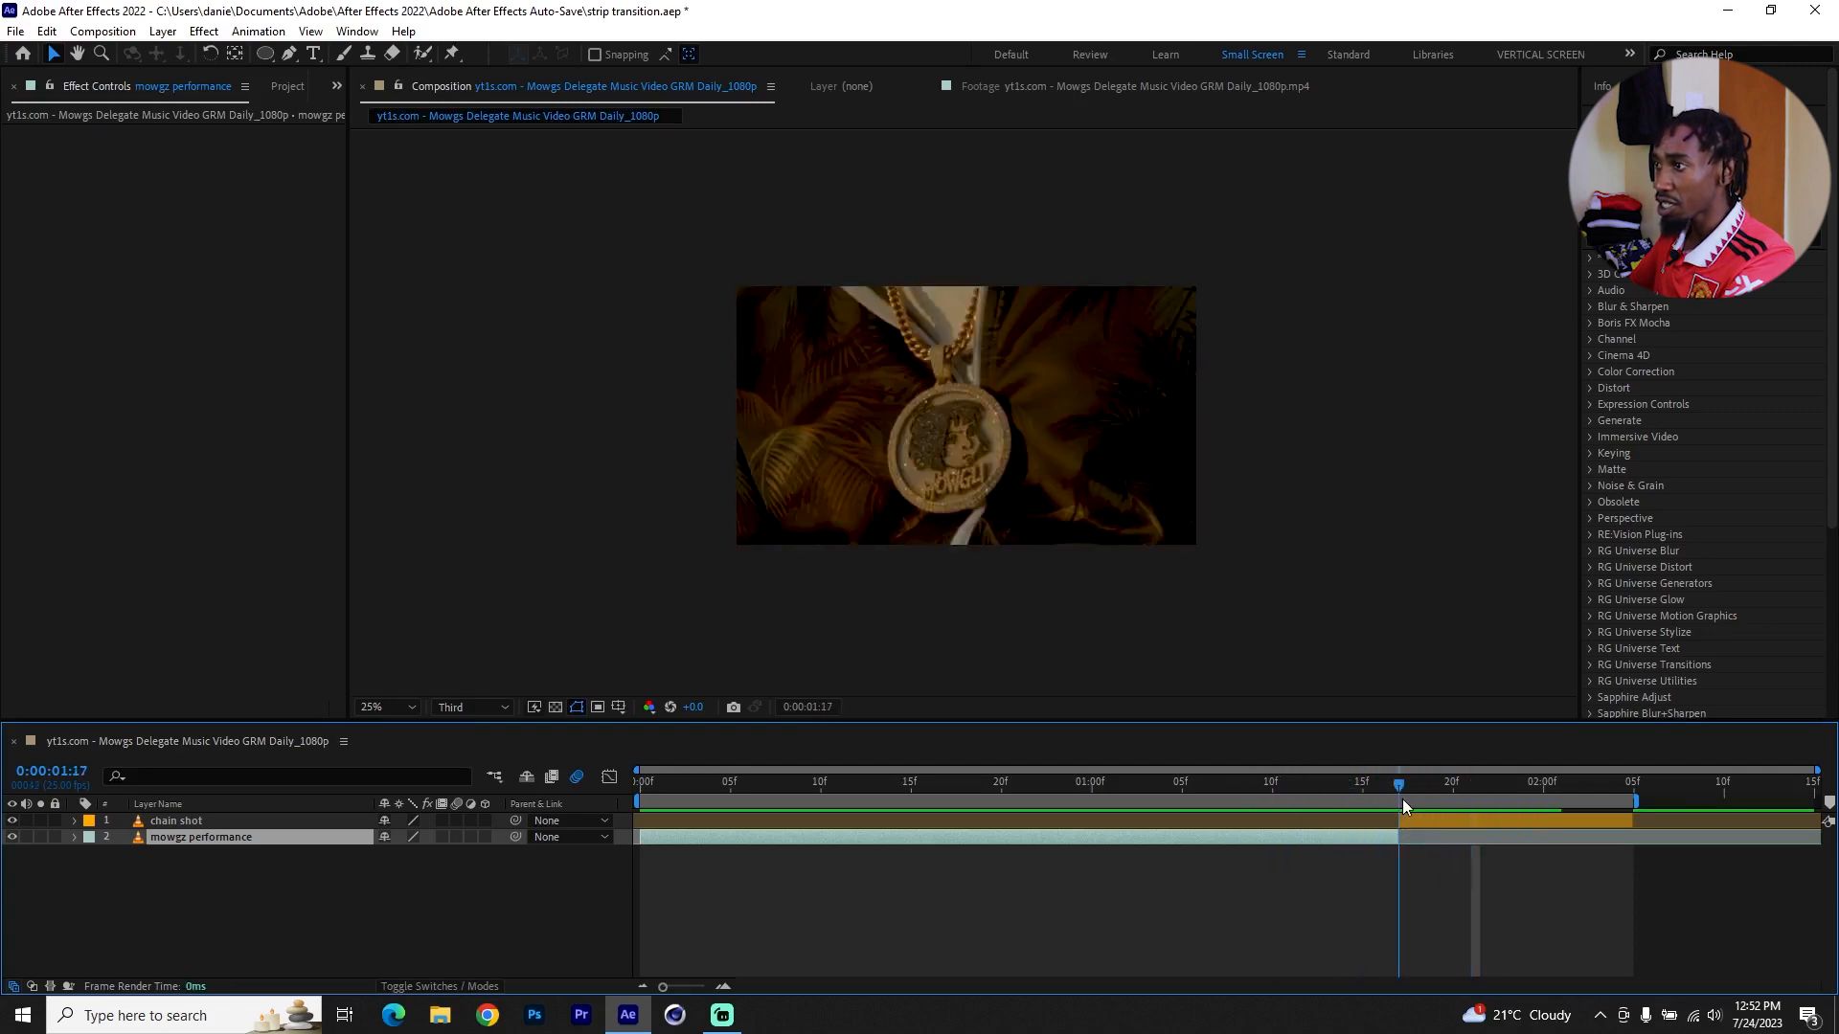
left_click(1414, 822)
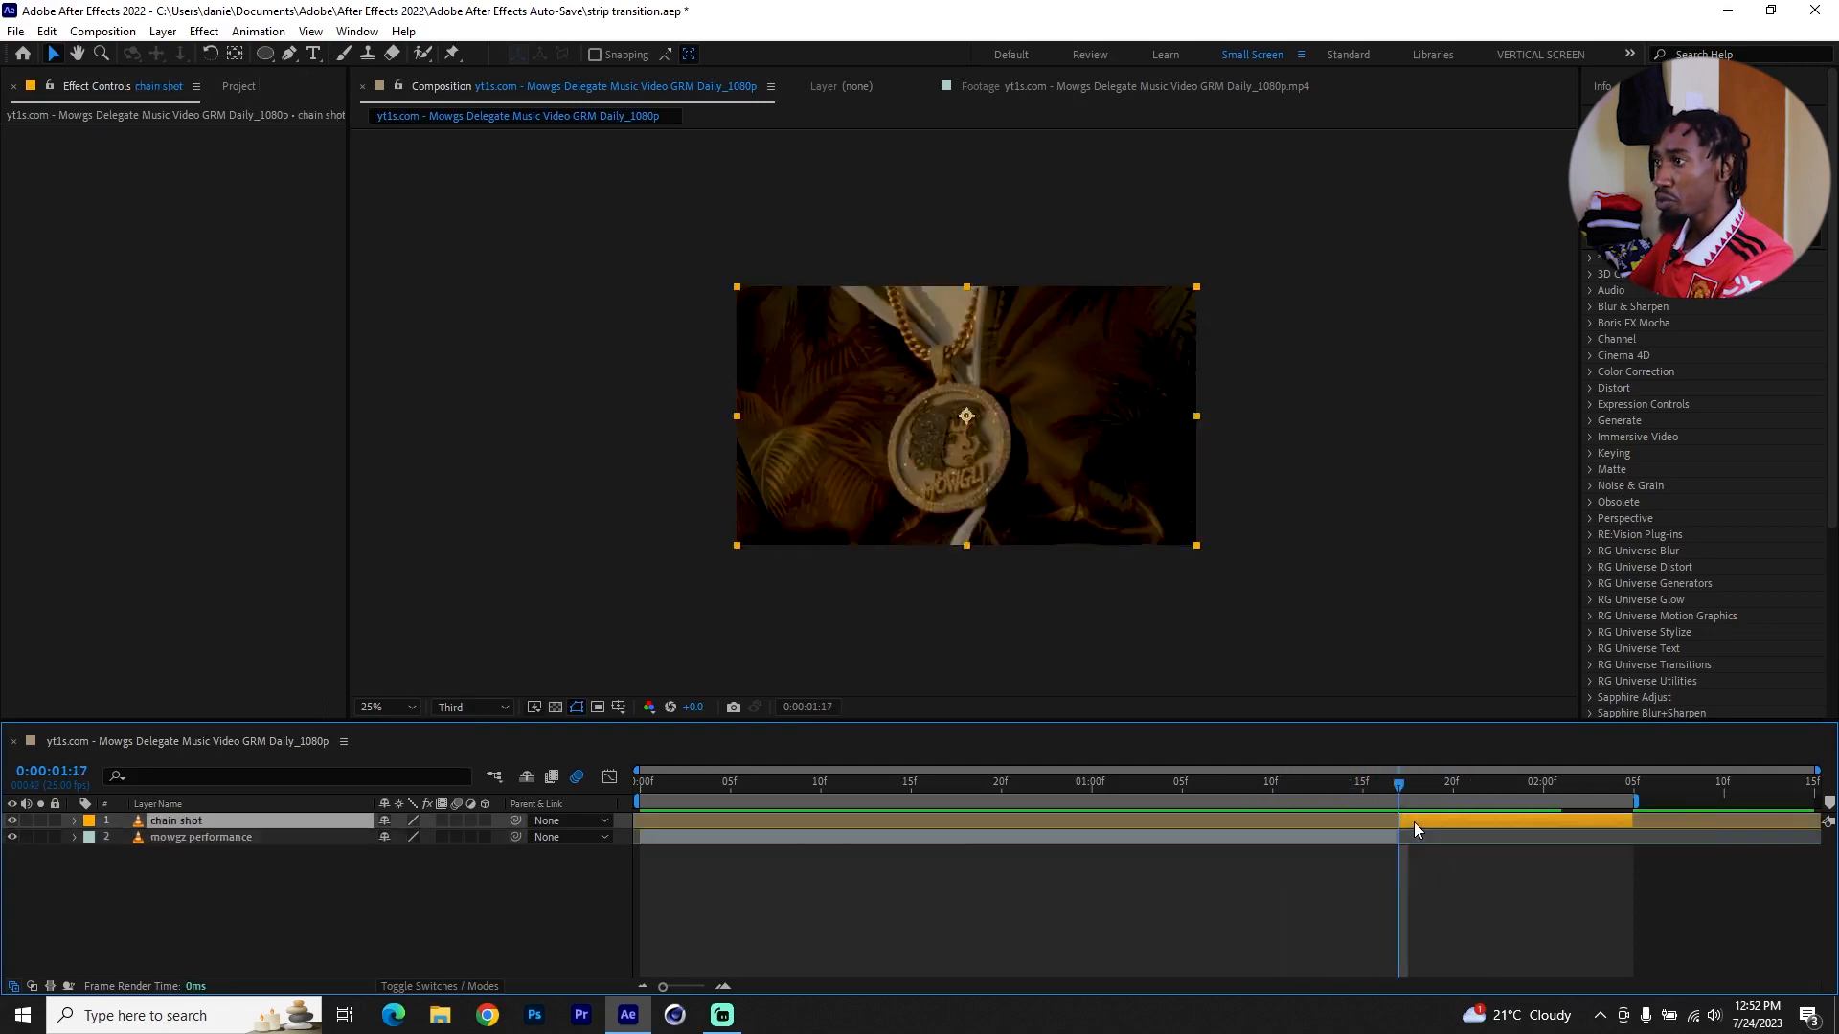
key("ctrl+d")
right_click(1411, 820)
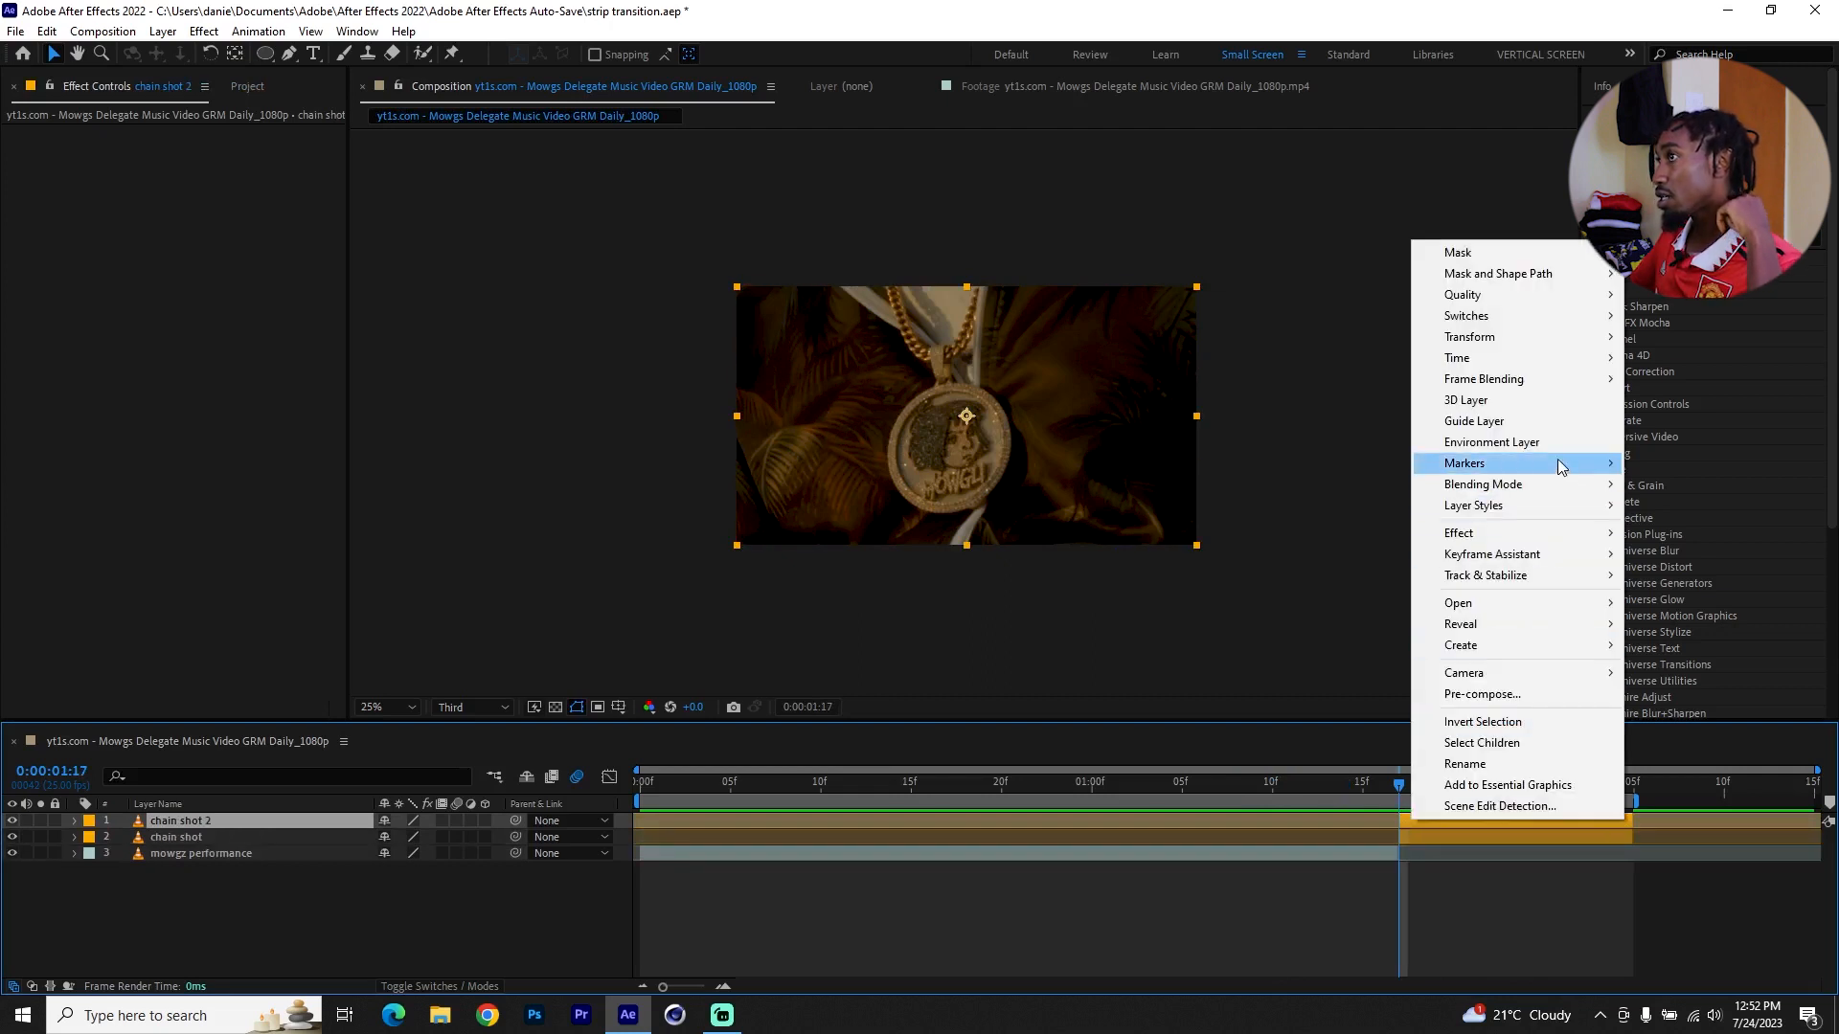
mouse_move(1539, 365)
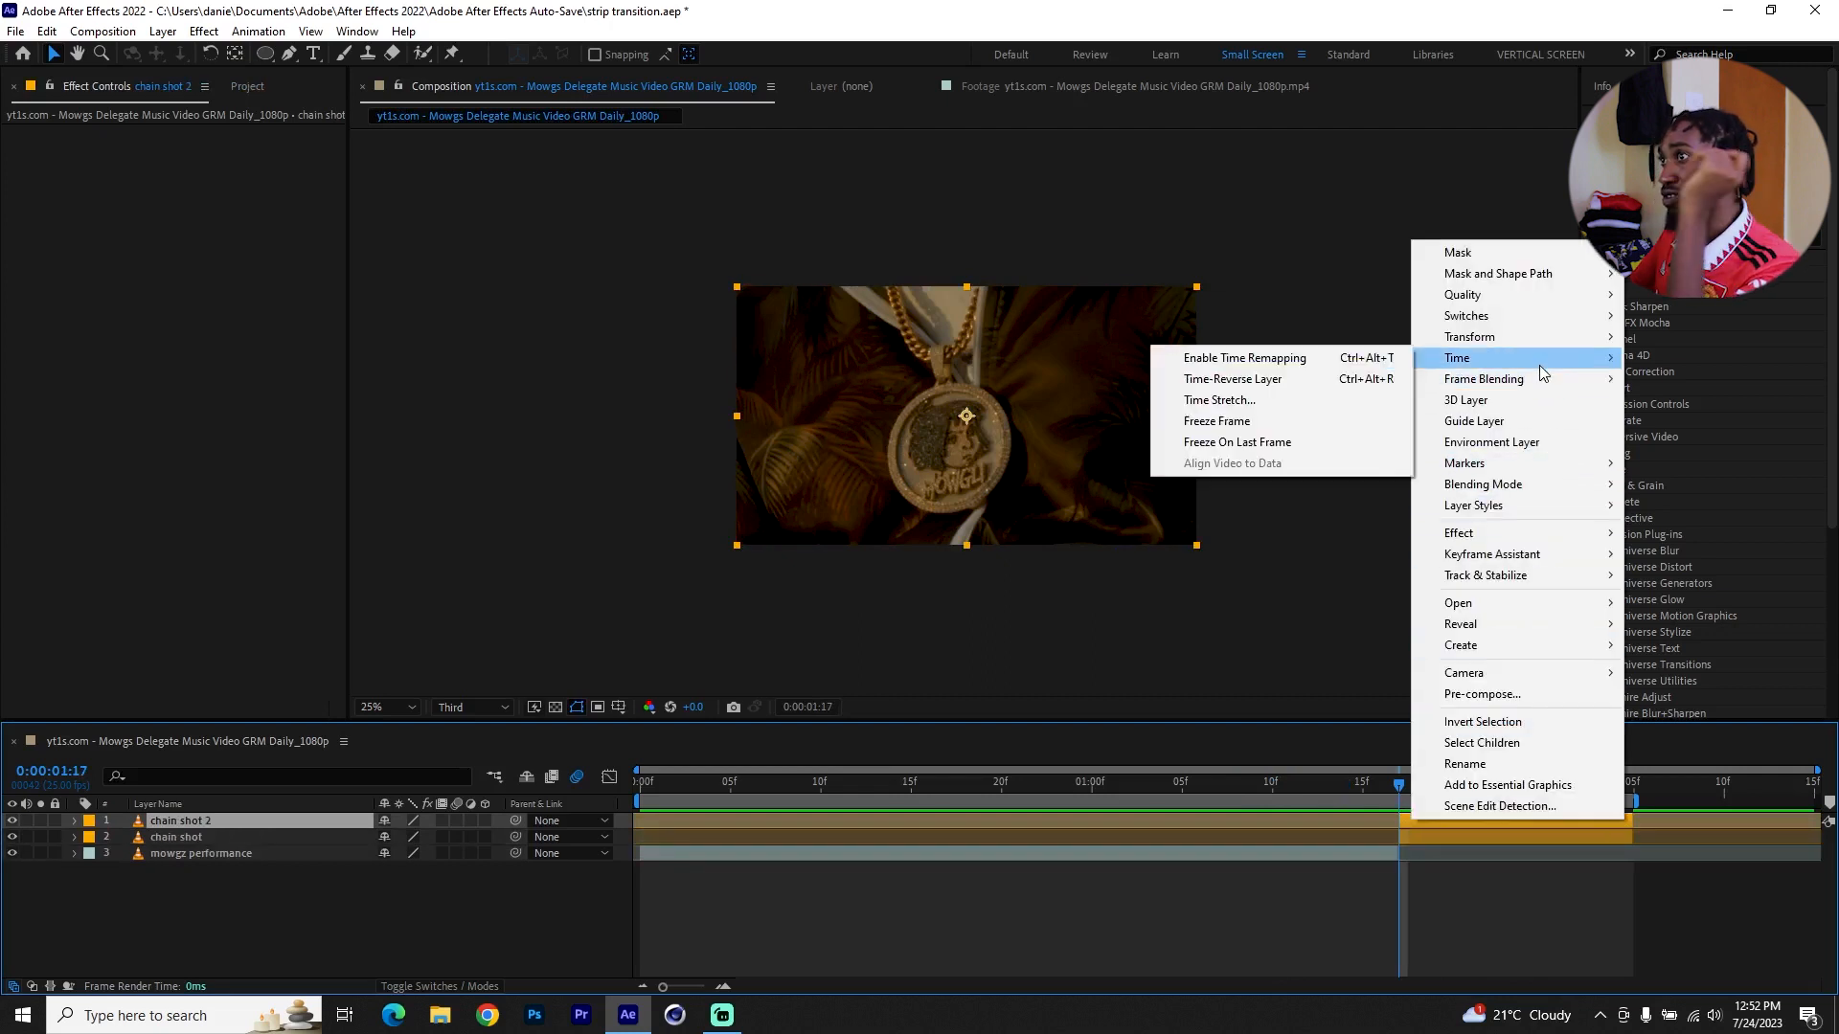
left_click(1302, 421)
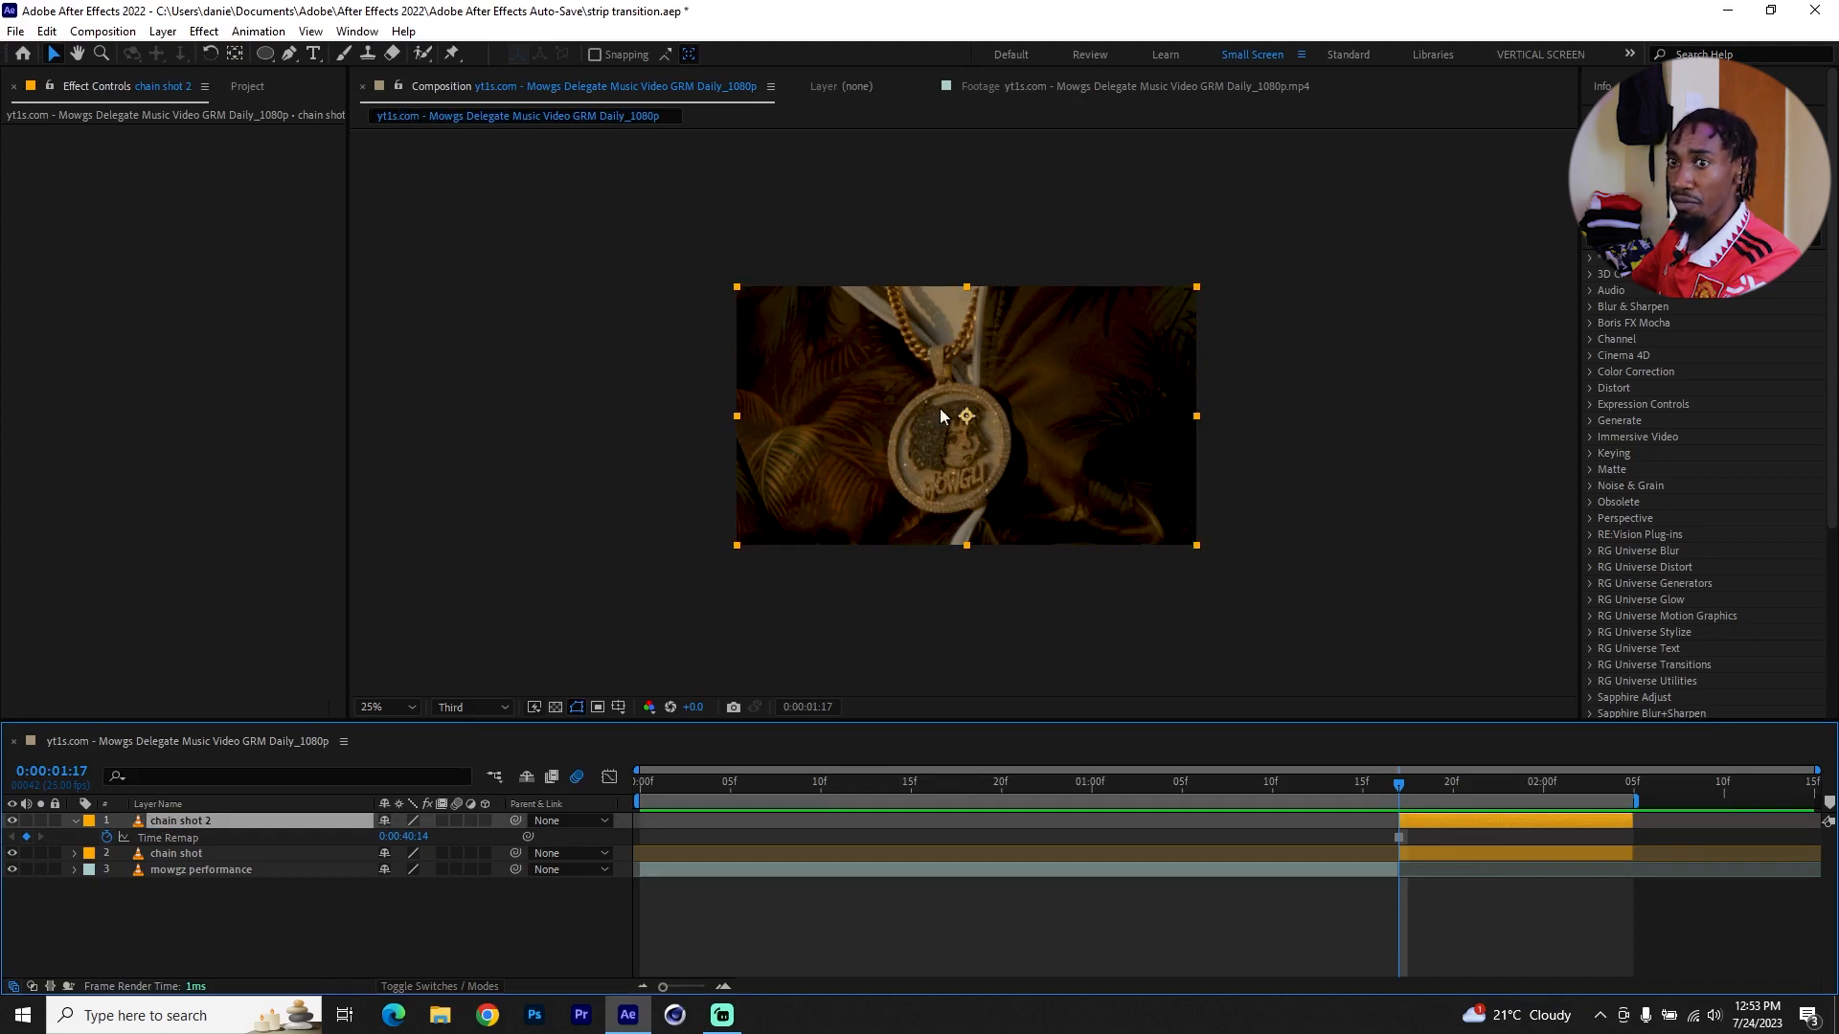
Solo the chain shot 2 layer and draw a circular ellipse mask over the round pendant.
left_click(41, 821)
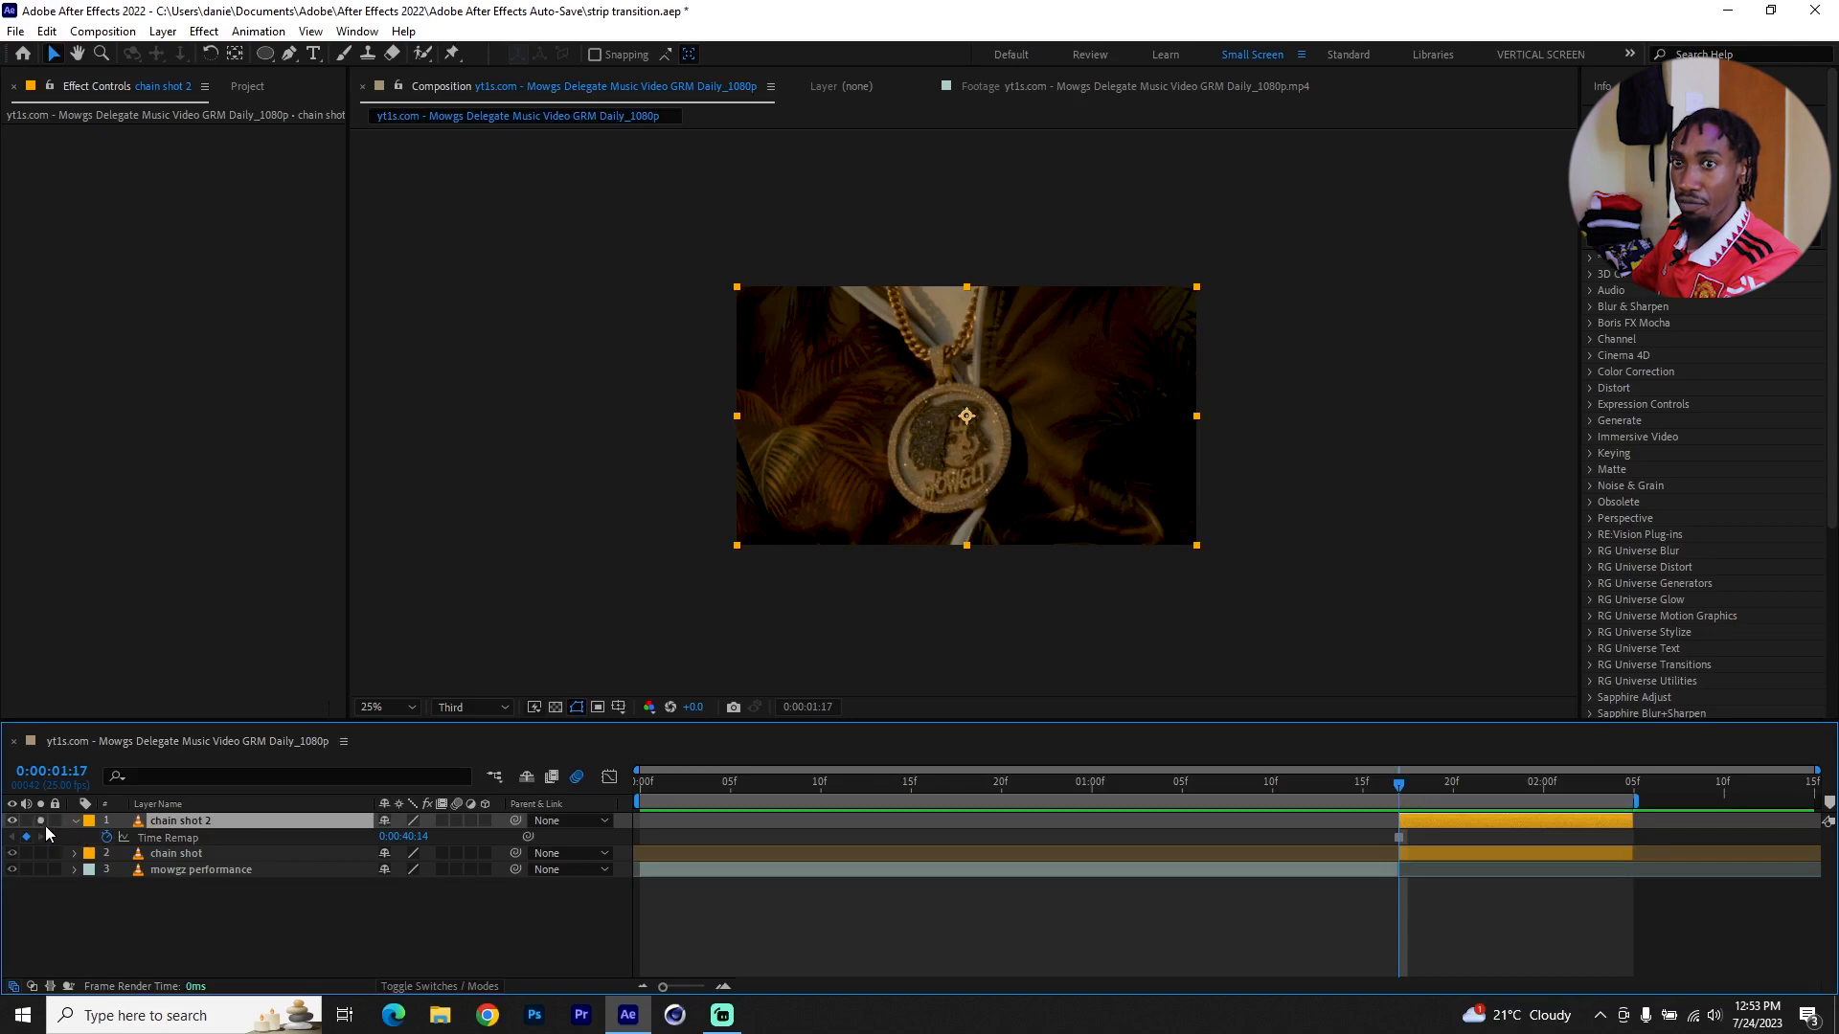
left_click(267, 58)
left_click(263, 53)
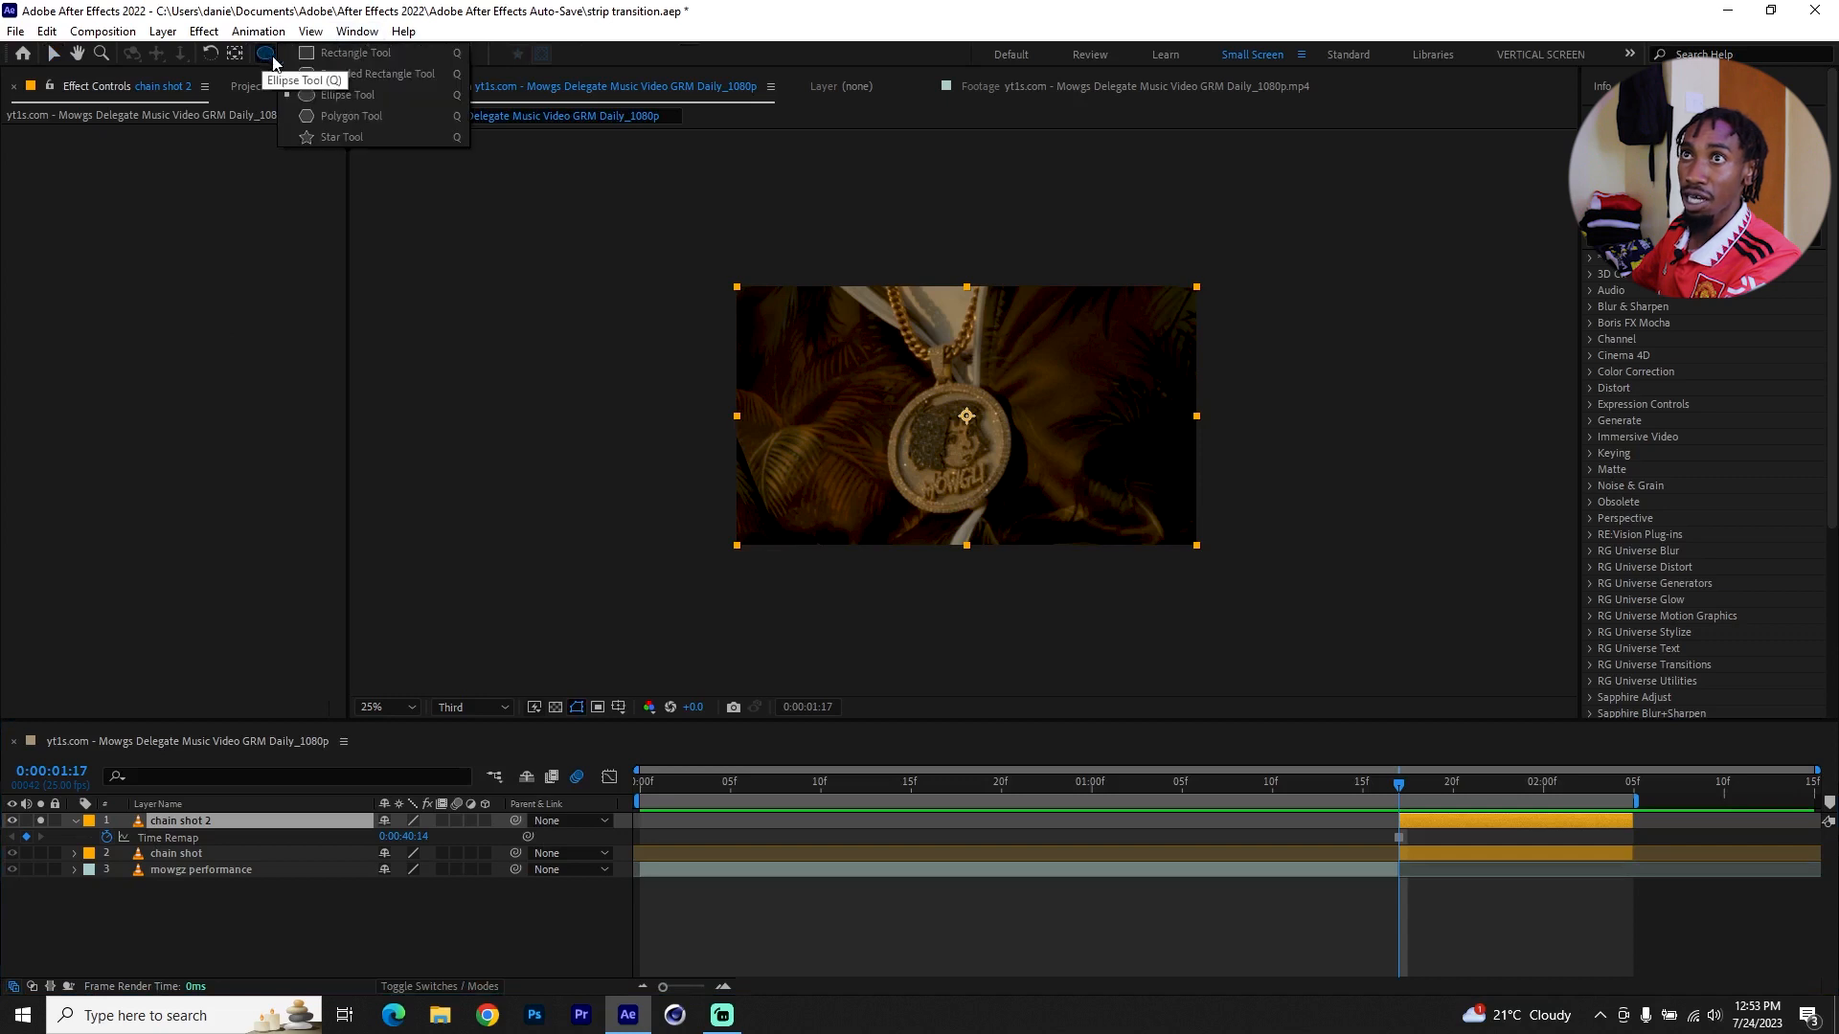
left_click(341, 96)
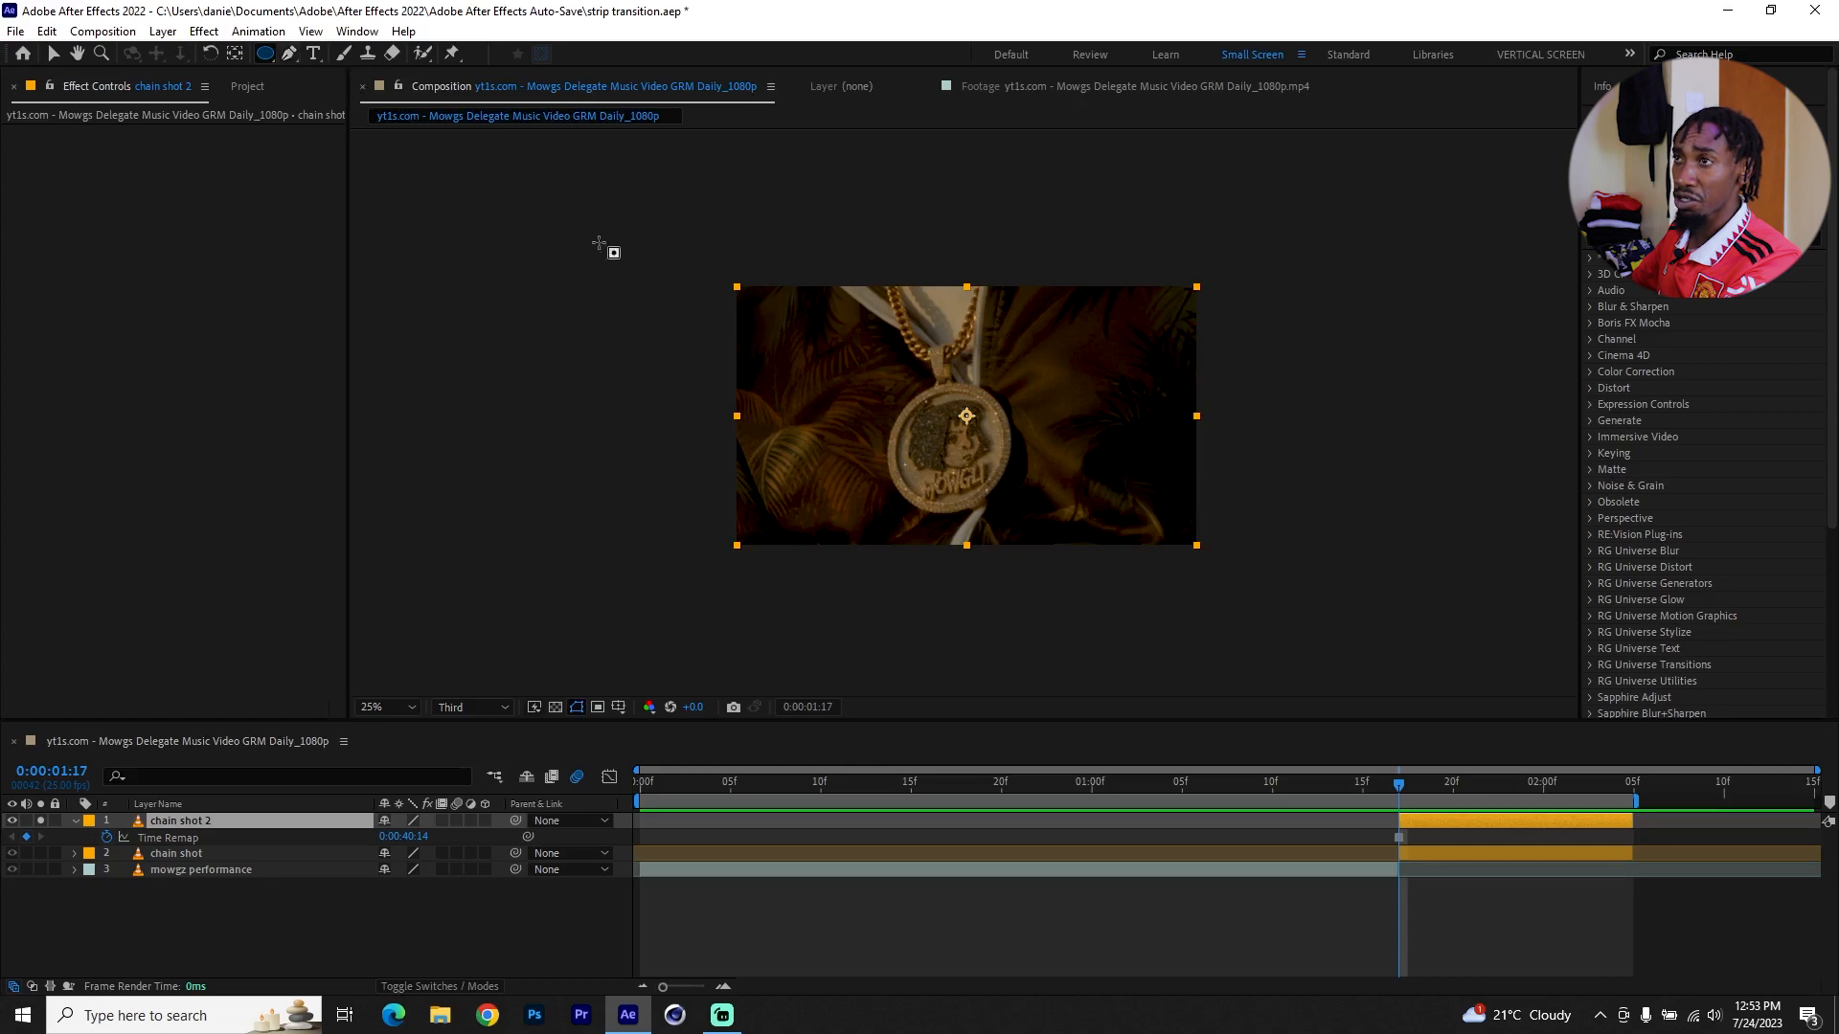
scroll(912, 407, "up", 2)
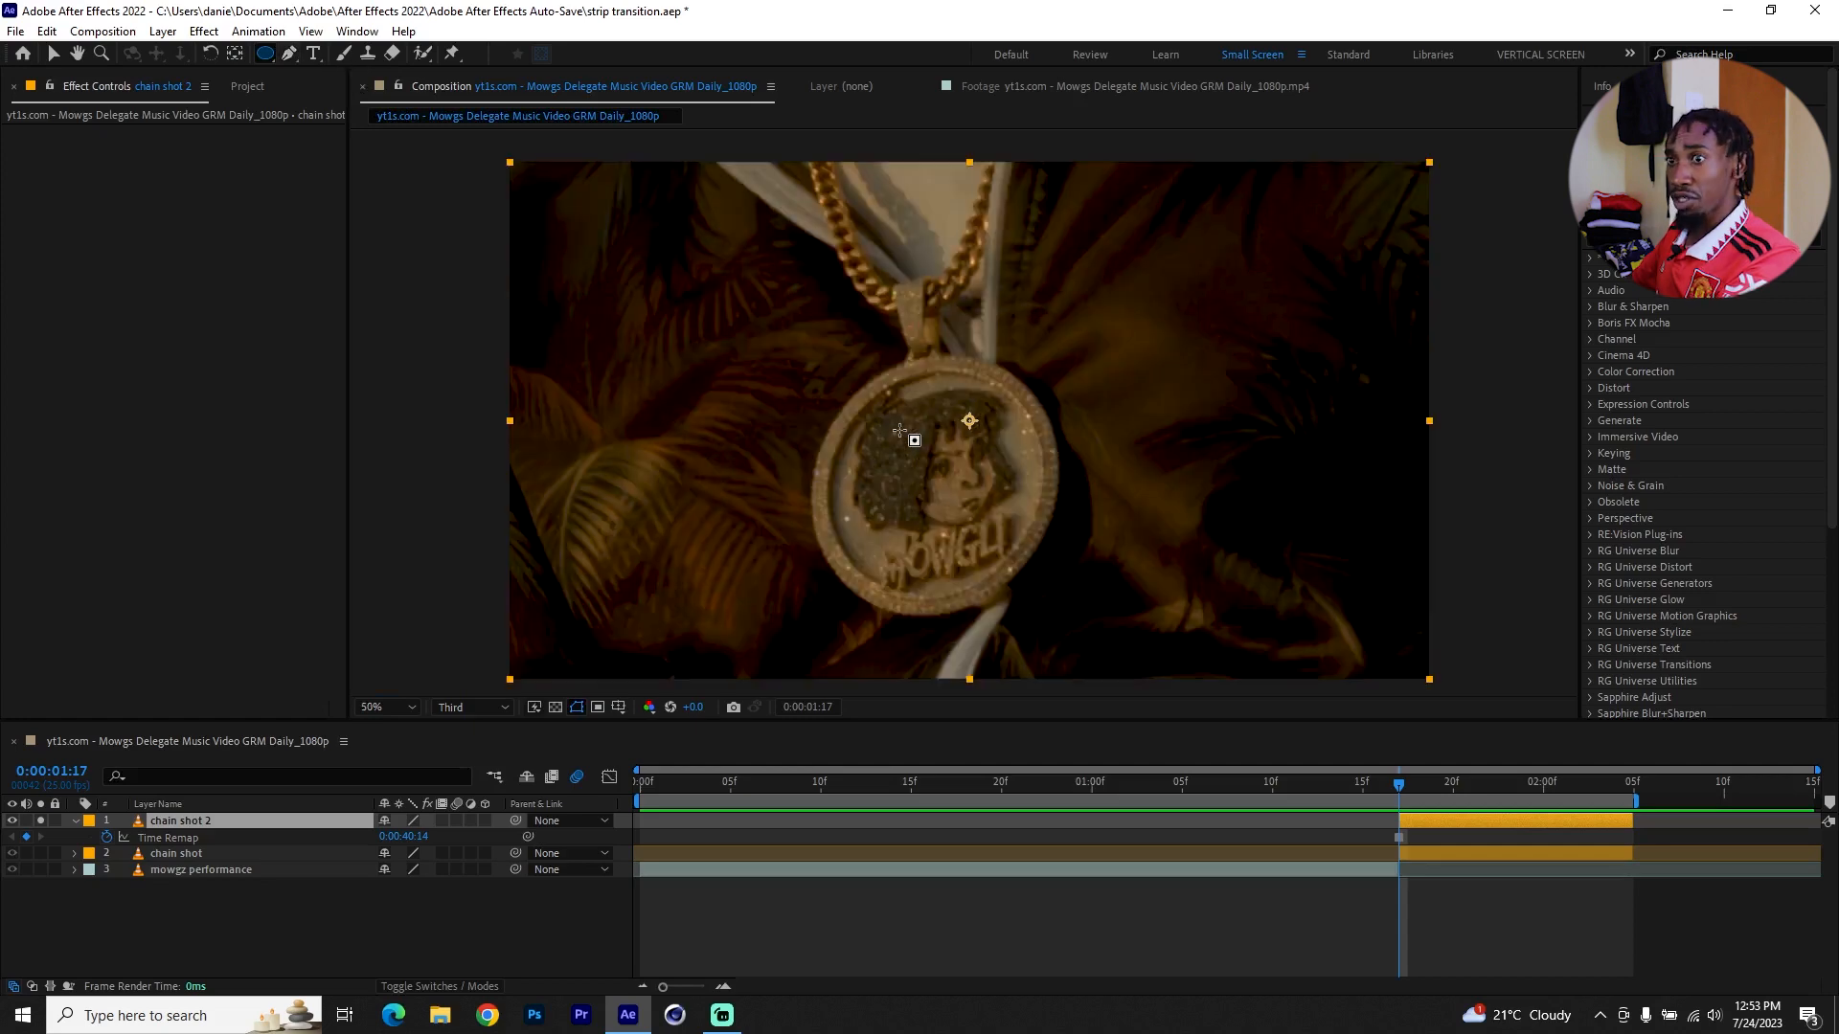
key("space")
left_click_drag(956, 427, 1008, 355)
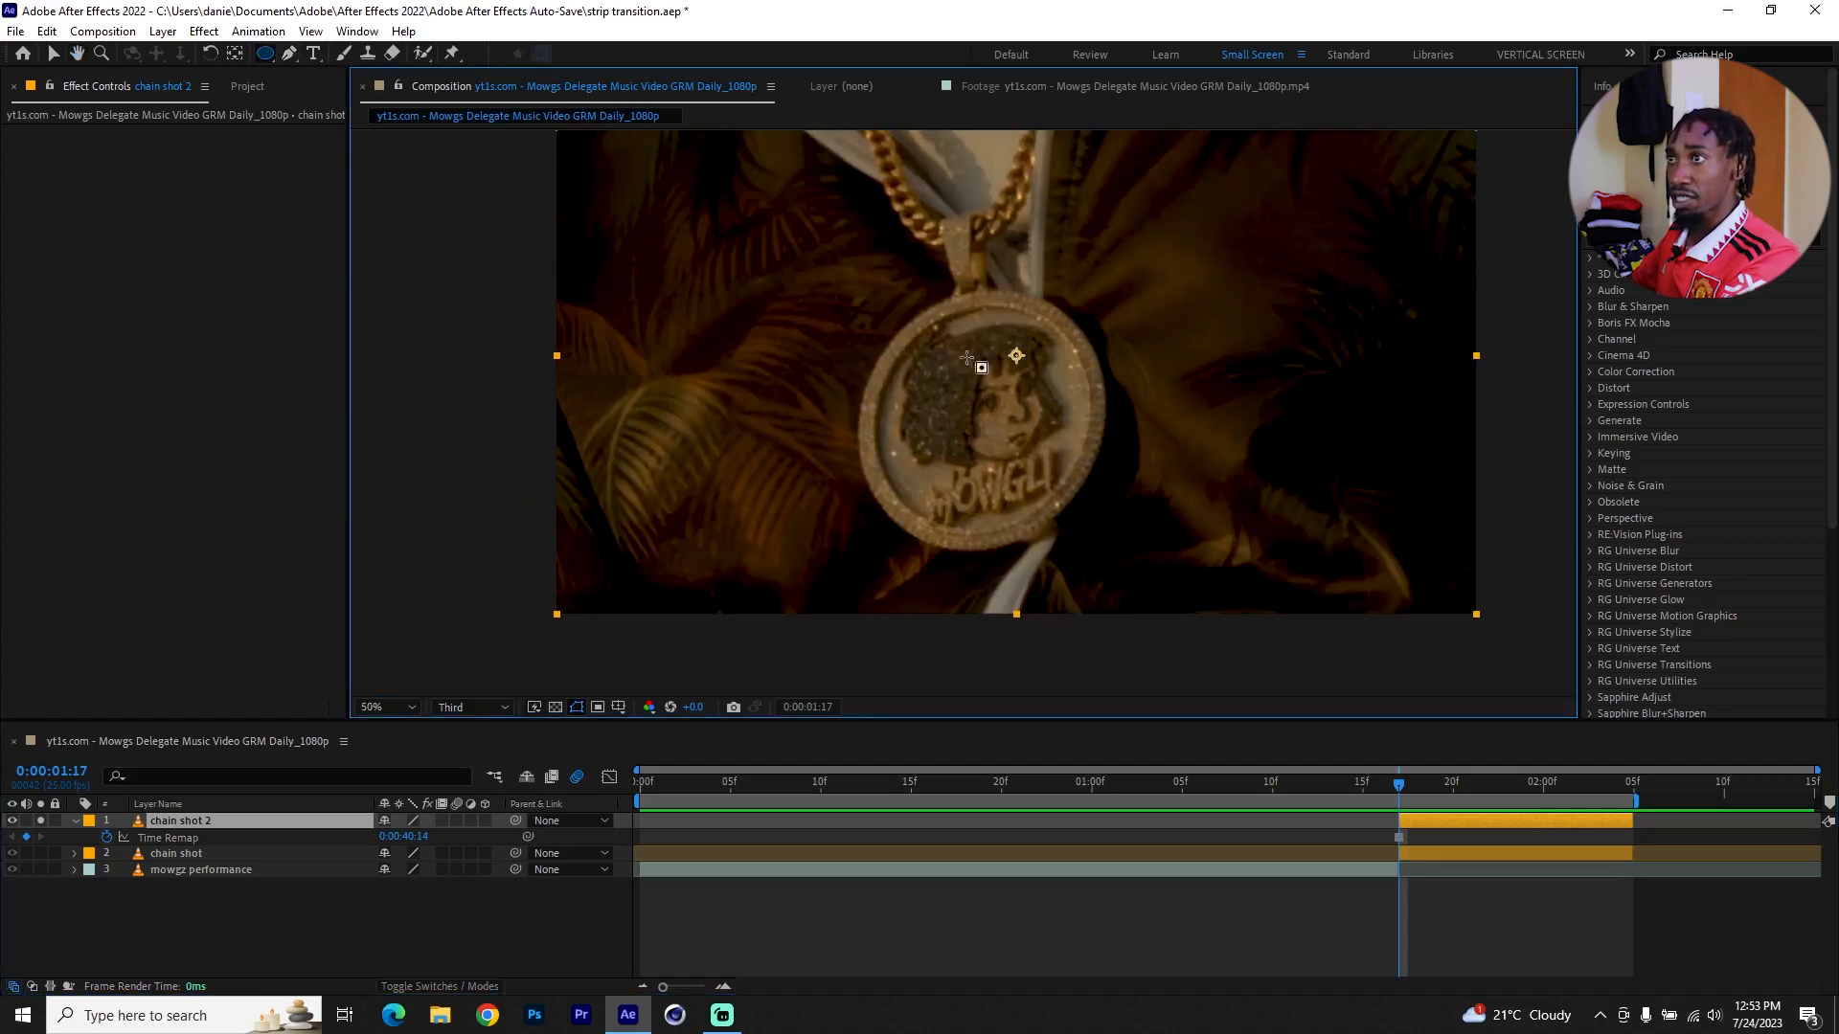
left_click_drag(851, 322, 1090, 528)
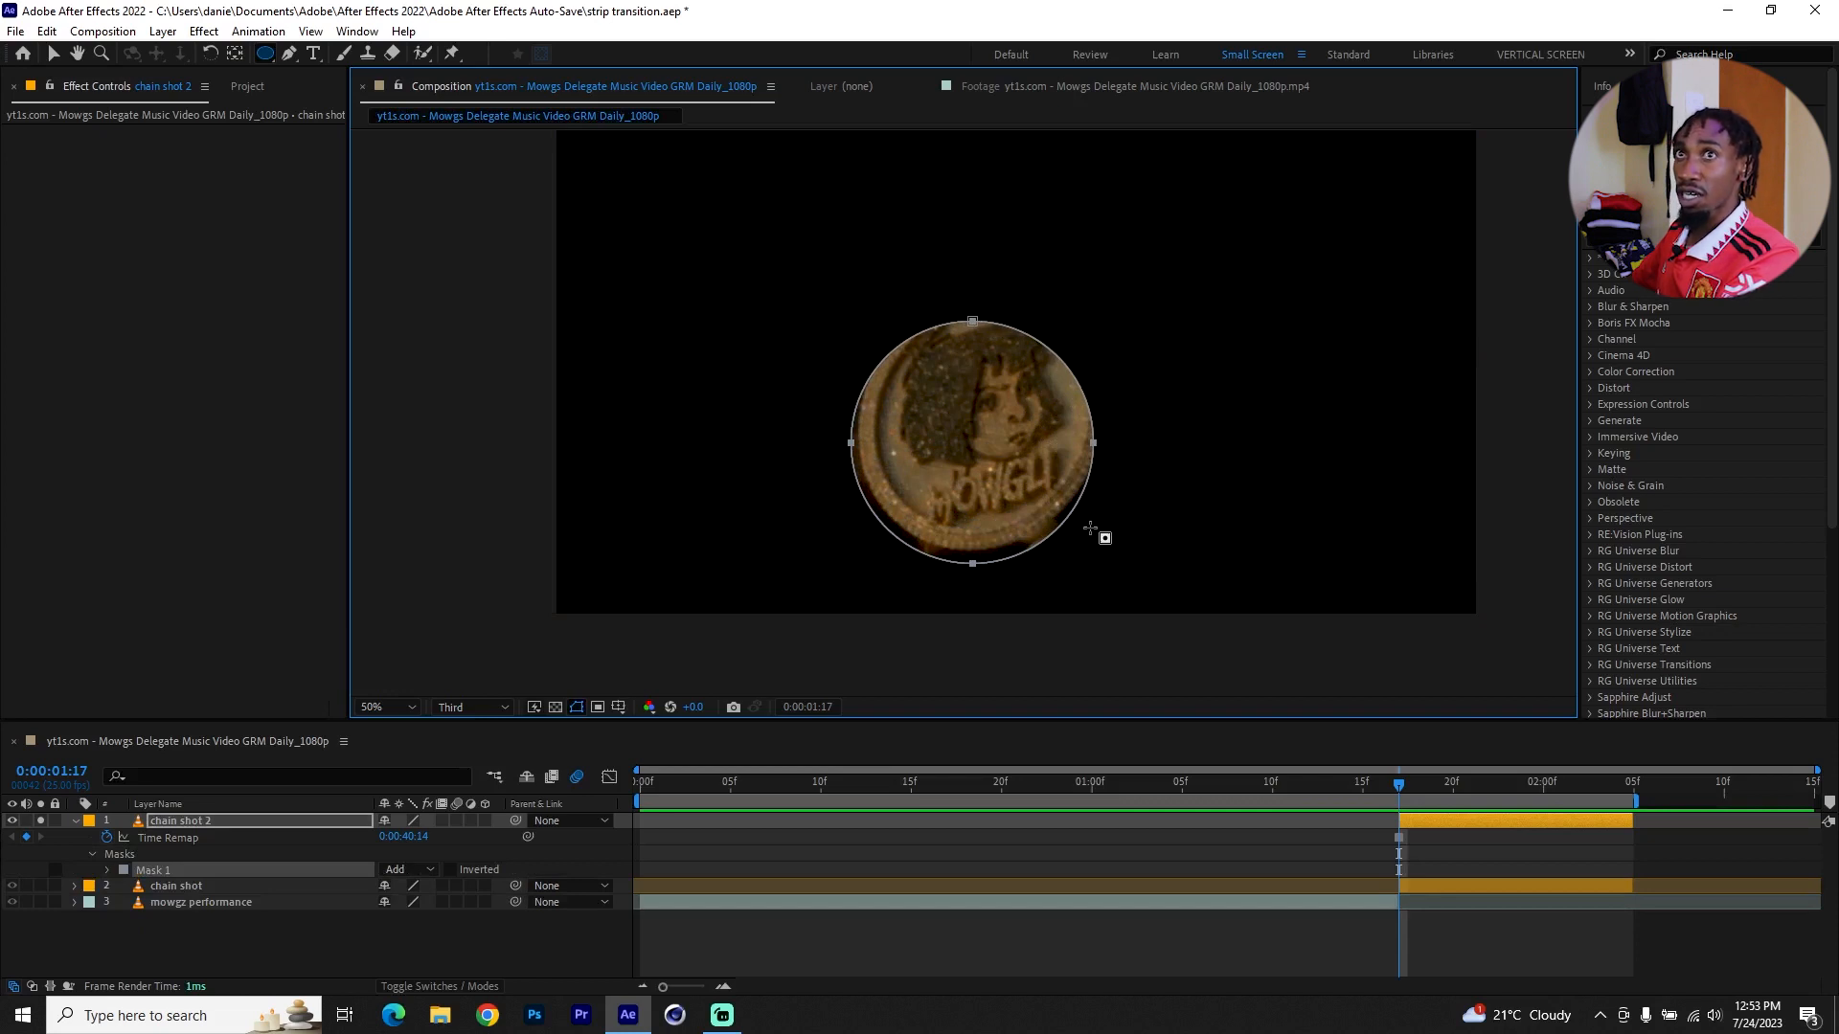
left_click(54, 53)
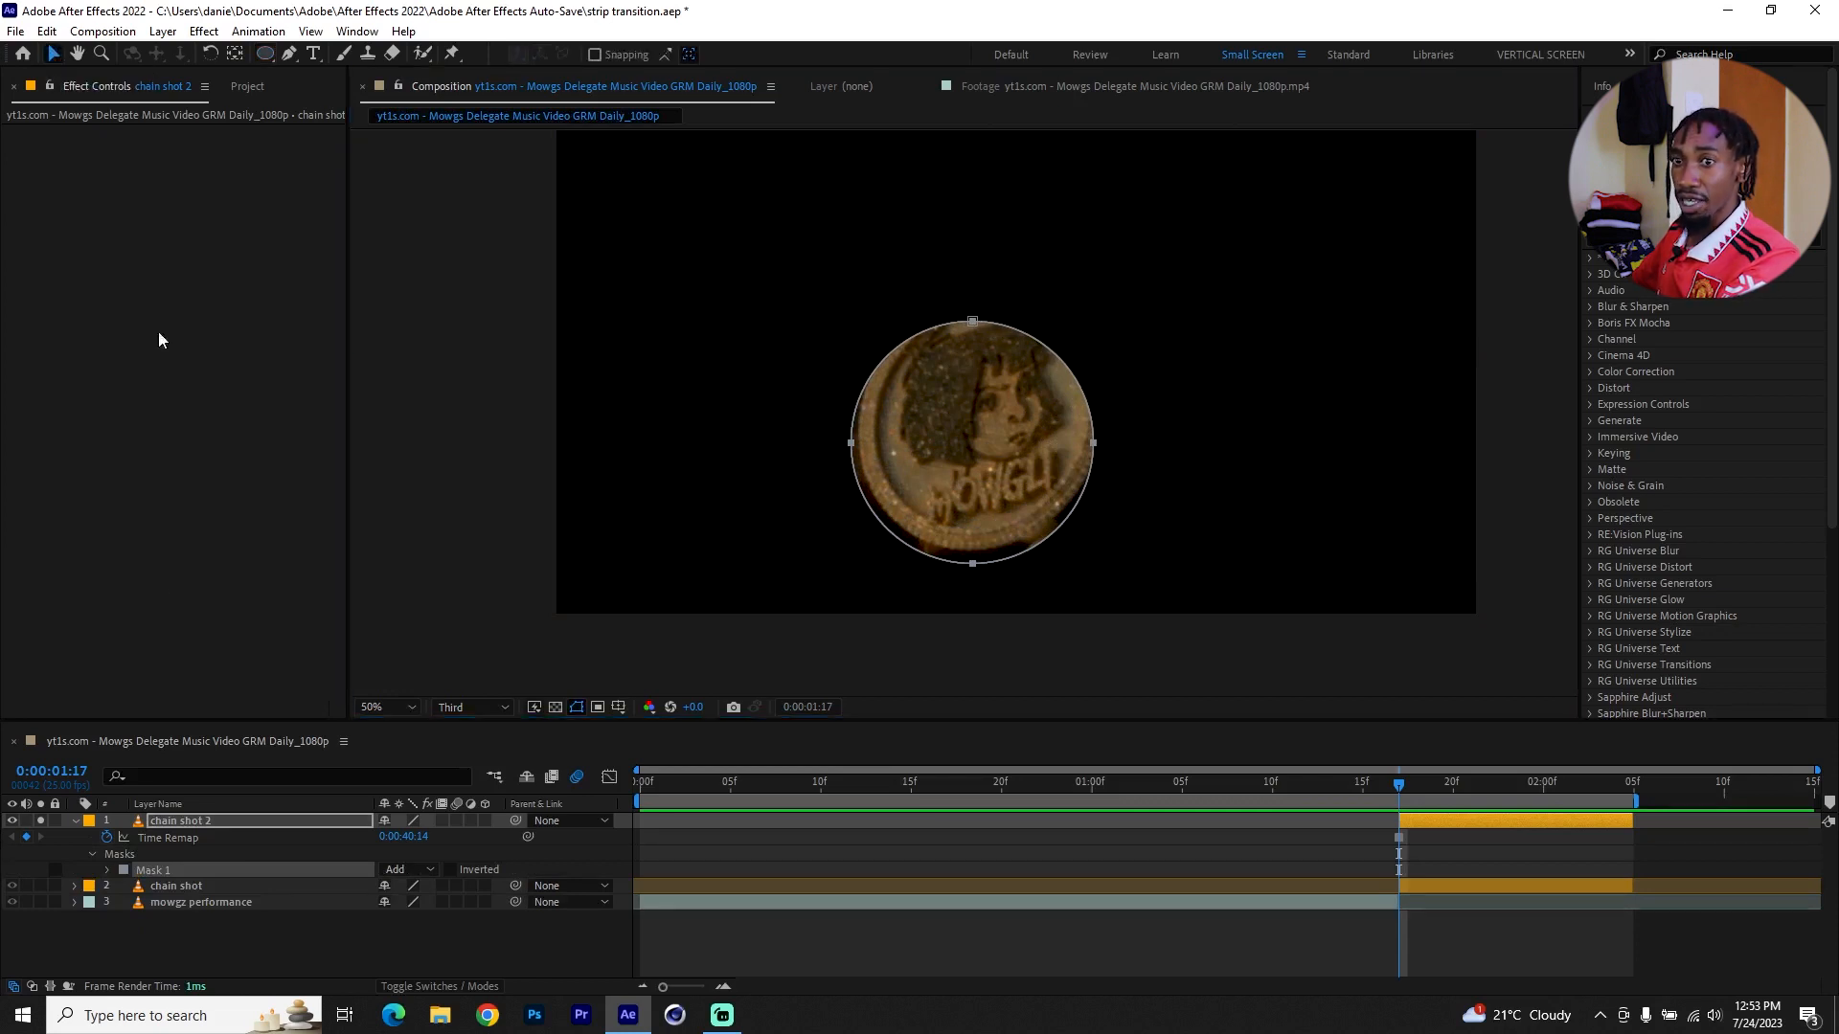
Reveal all mask properties of the chain shot 2 layer and set Mask 1's mode to None.
left_click(174, 823)
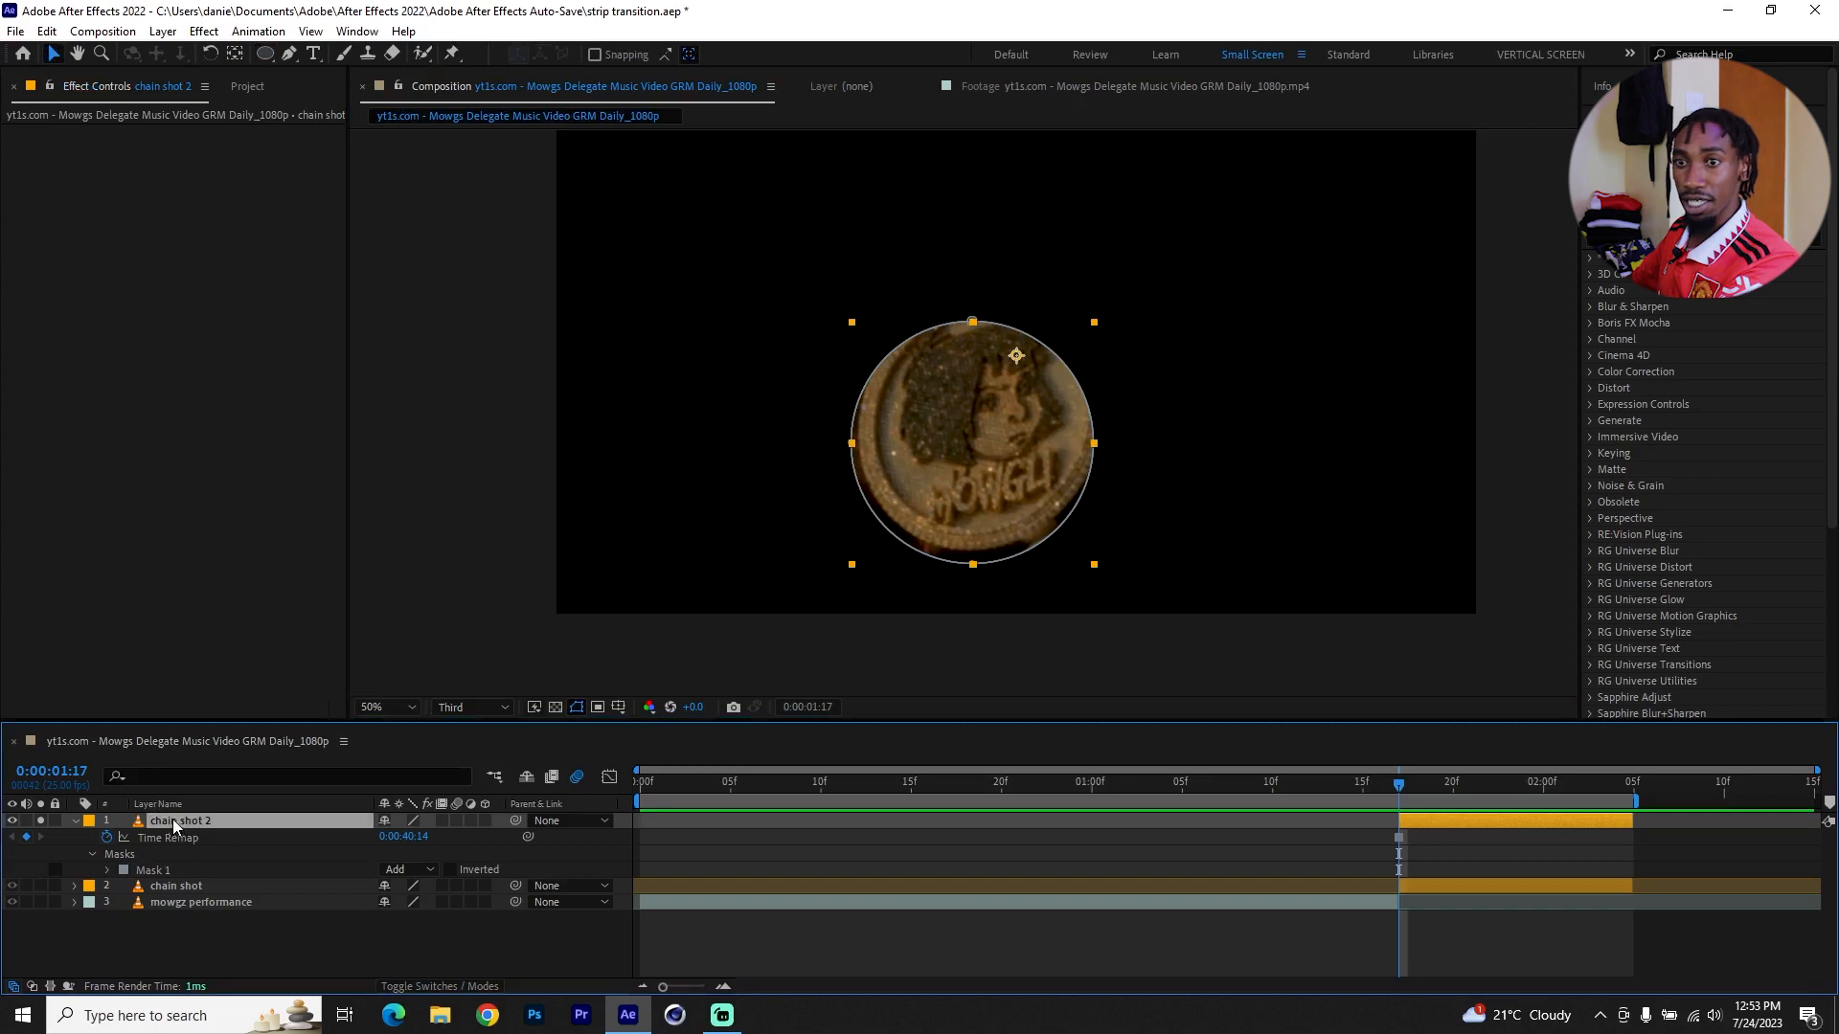
key("m")
key("m")
key("m")
key("m")
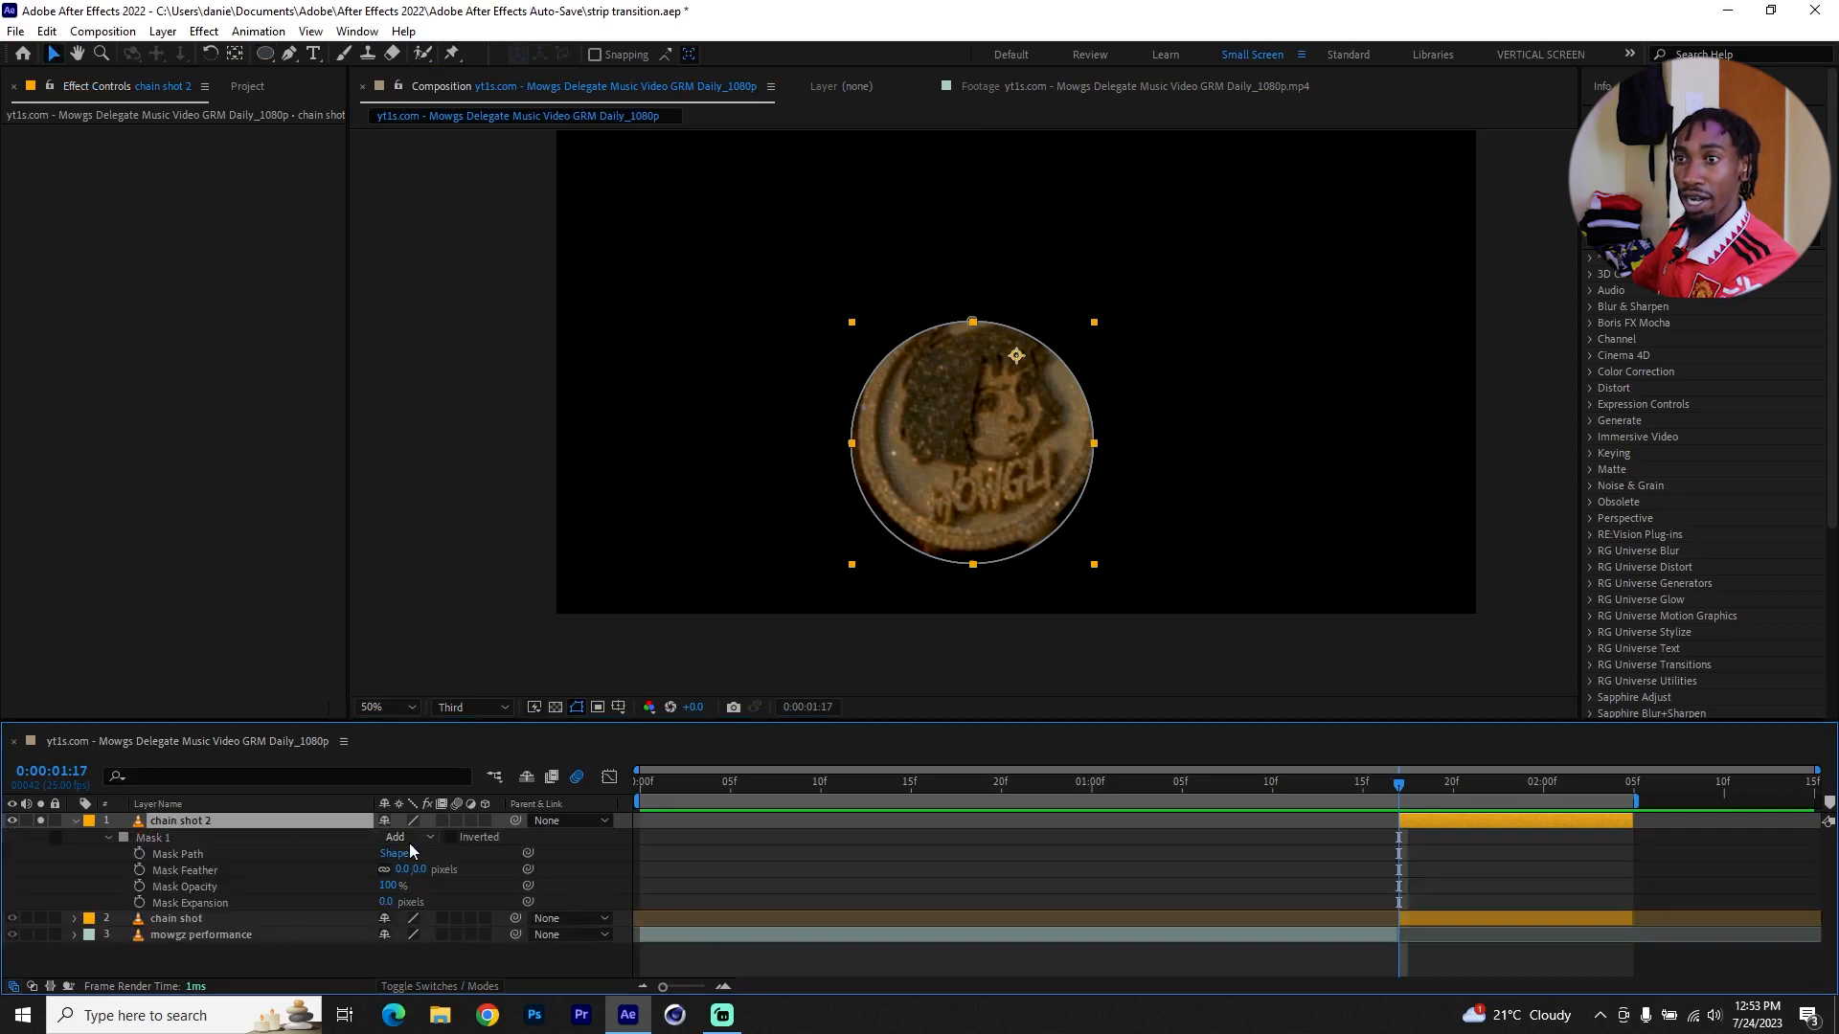
left_click(410, 841)
left_click(439, 687)
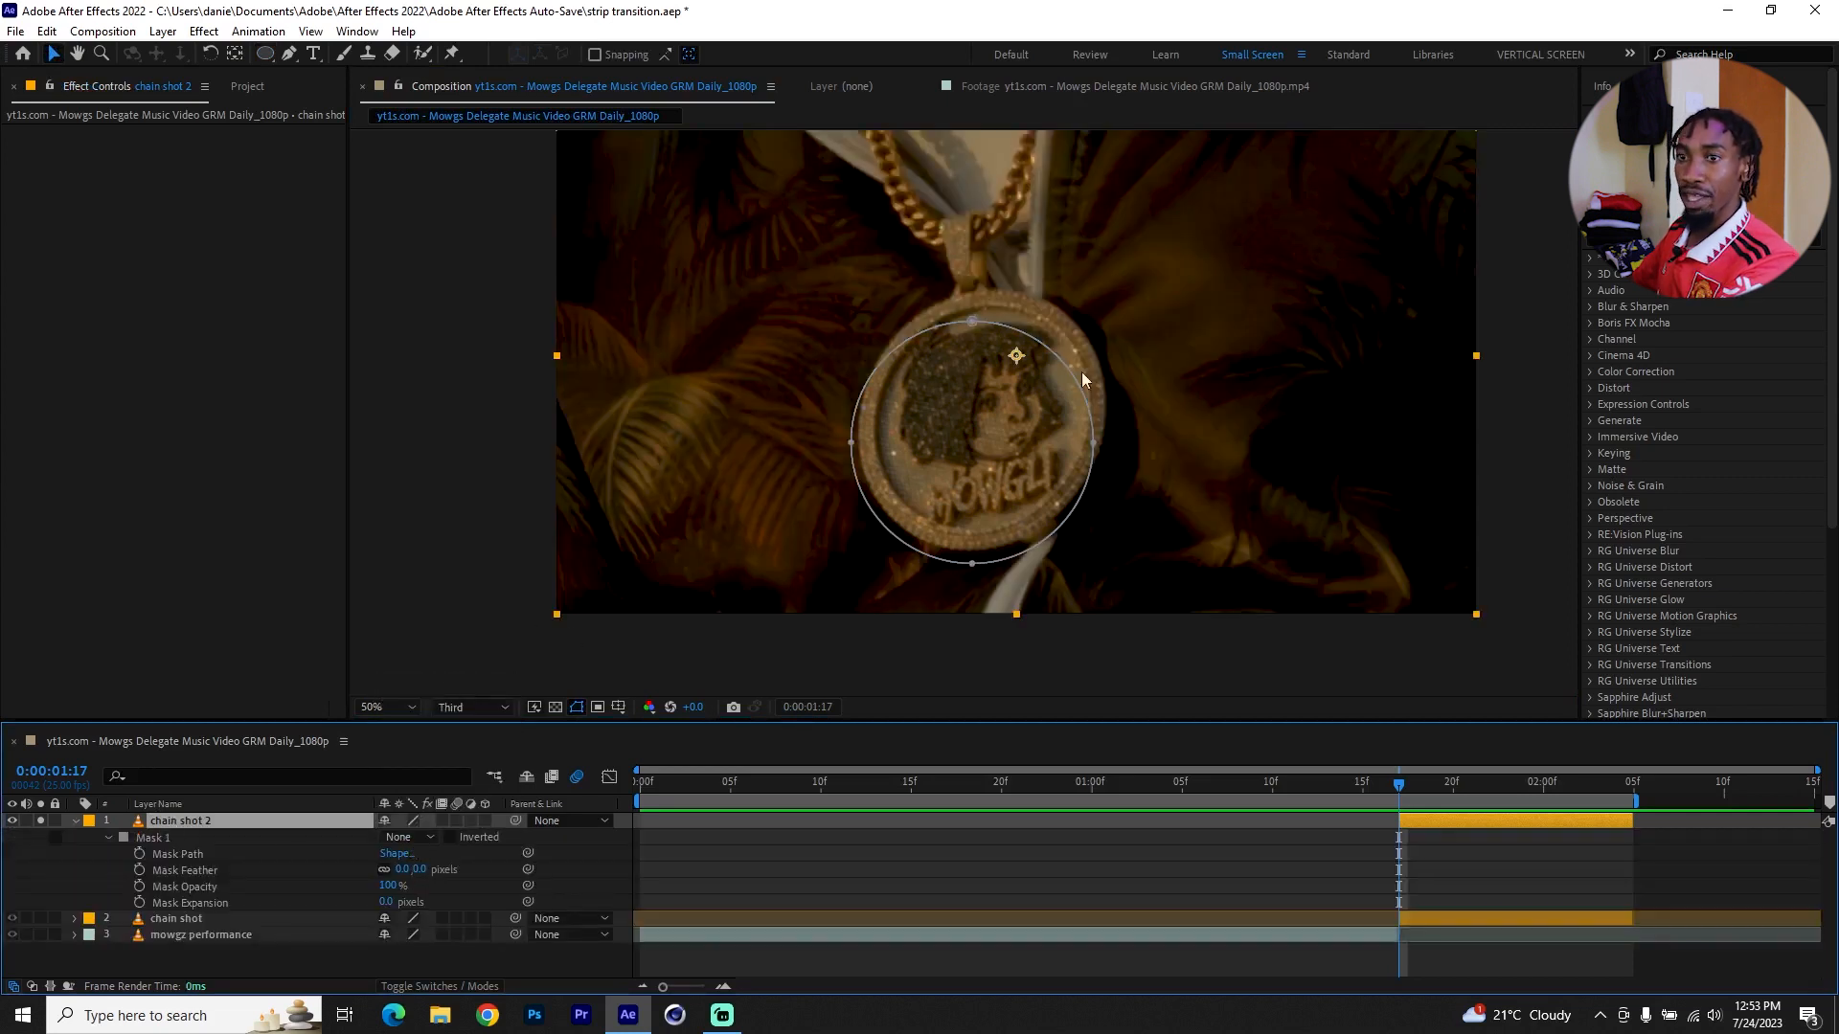
Move and reshape the Mask 1 path so it follows the inside of the pendant's round rim.
left_click(191, 843)
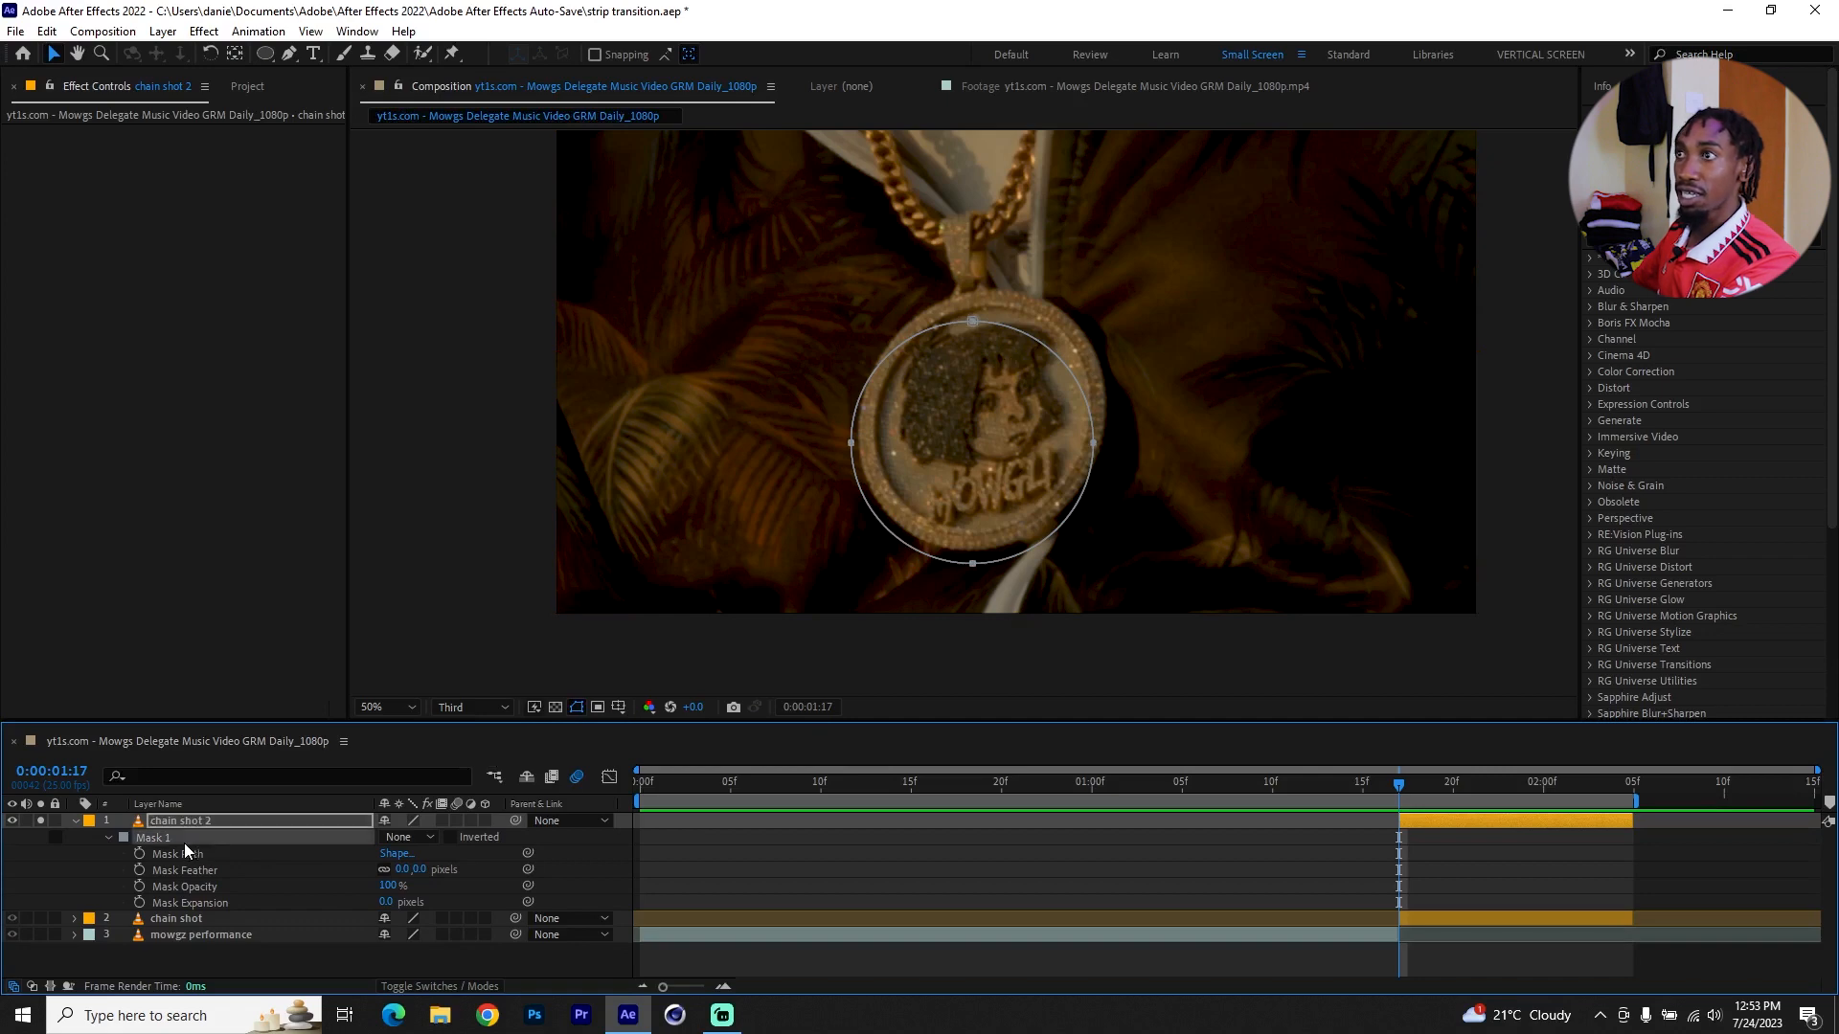
left_click_drag(1103, 298, 822, 583)
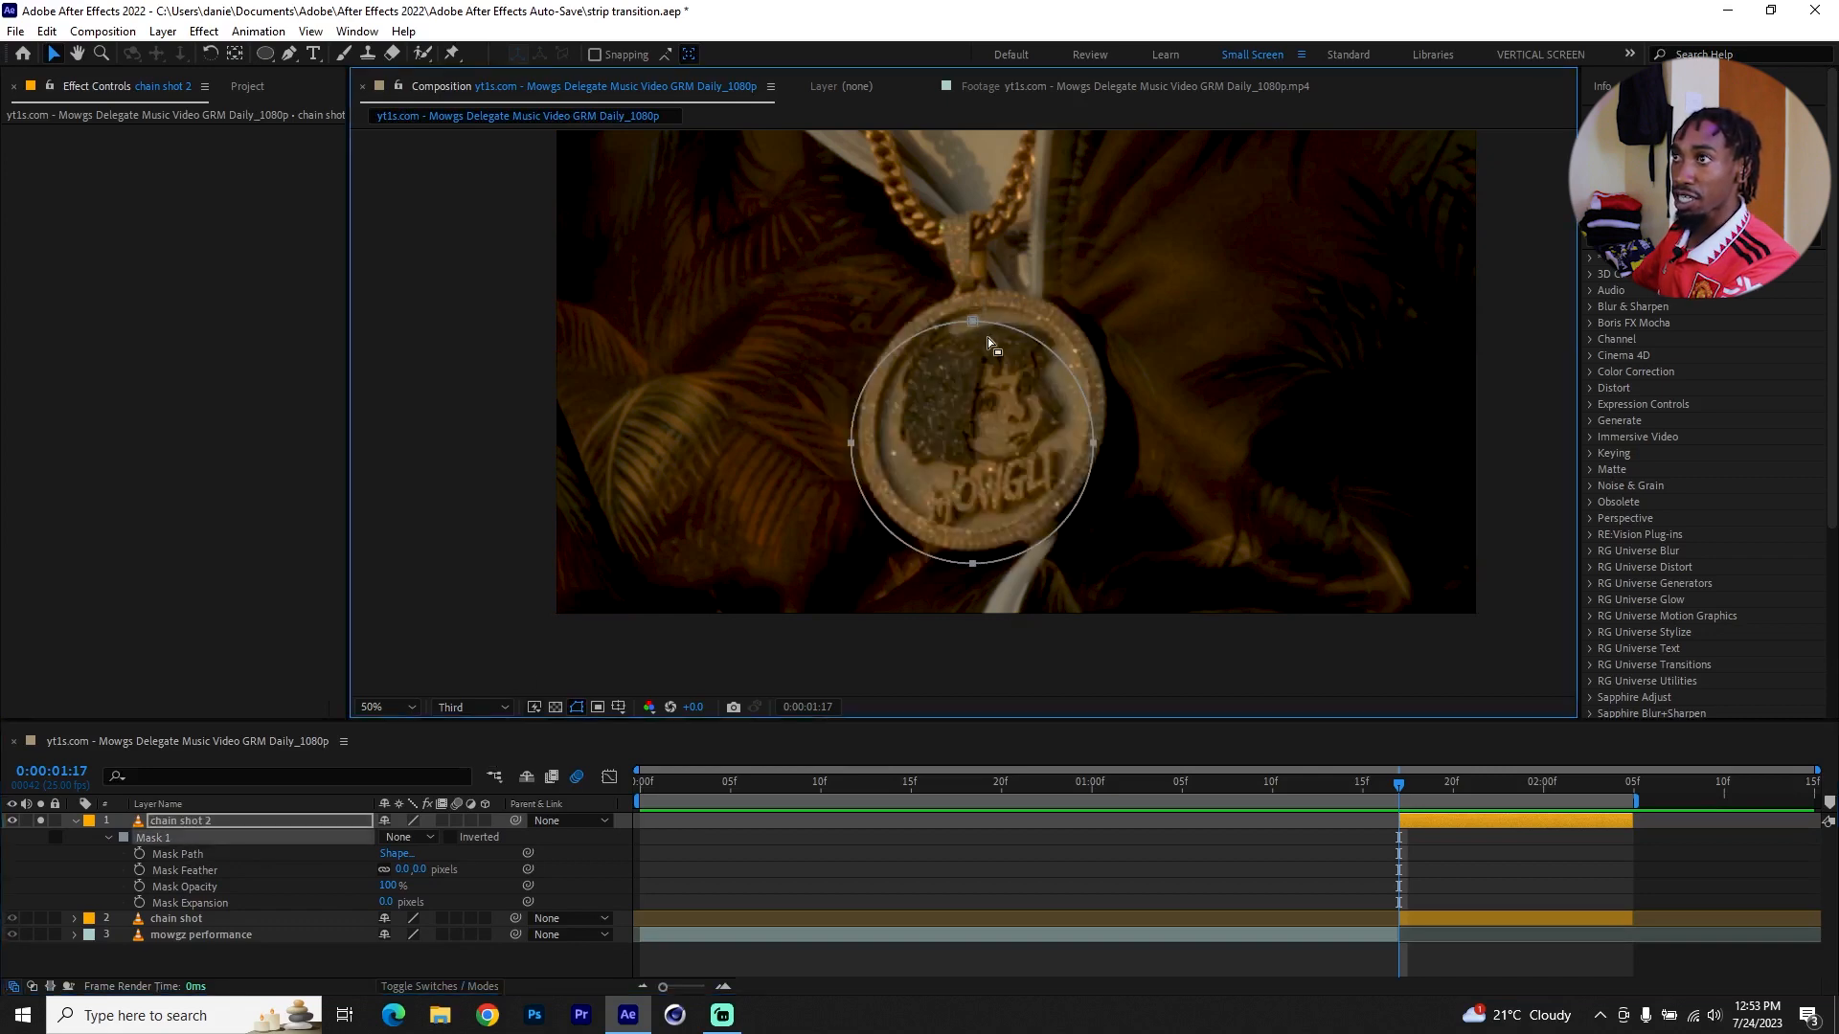
left_click_drag(974, 329, 989, 308)
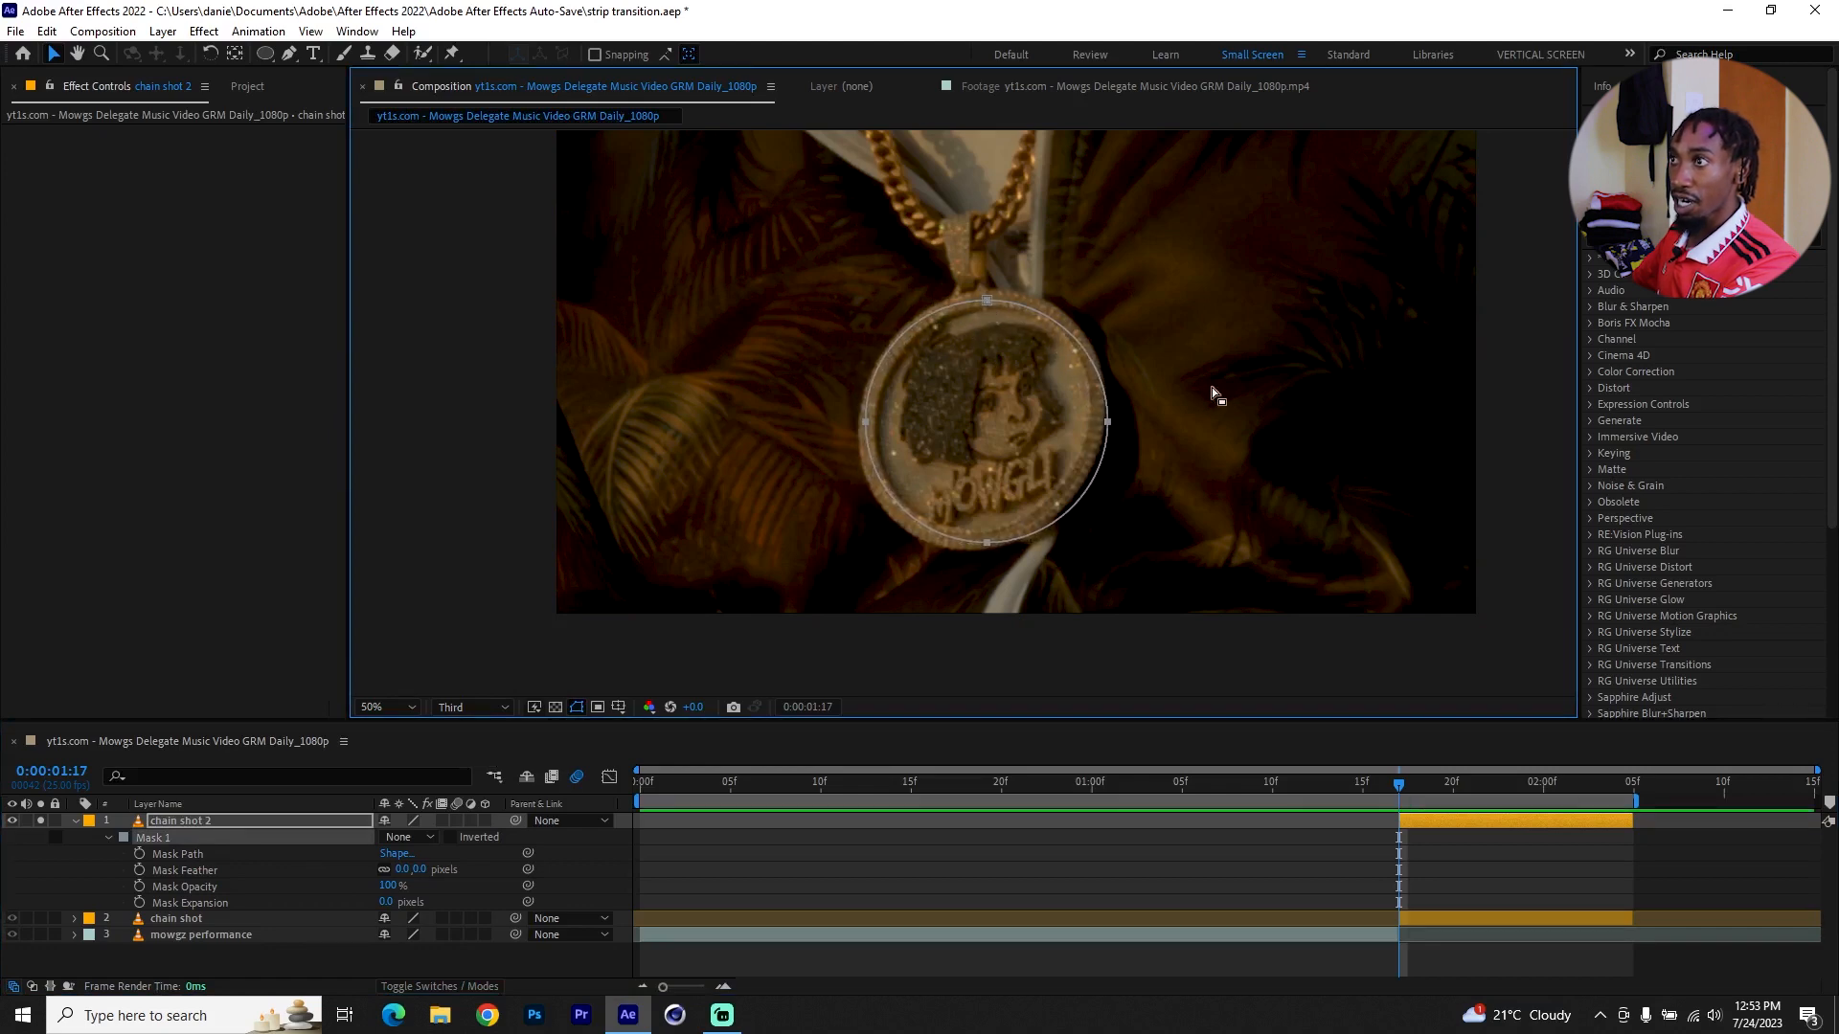
left_click(1111, 427)
left_click_drag(1110, 428, 1096, 427)
left_click(988, 543)
left_click_drag(988, 543, 961, 538)
left_click_drag(1135, 437, 1050, 398)
left_click_drag(1092, 421, 1089, 425)
left_click_drag(865, 421, 873, 429)
left_click(959, 534)
left_click_drag(986, 299, 1041, 299)
Set Mask 1's mode to Subtract to cut out the pendant's face.
left_click(408, 837)
left_click(240, 841)
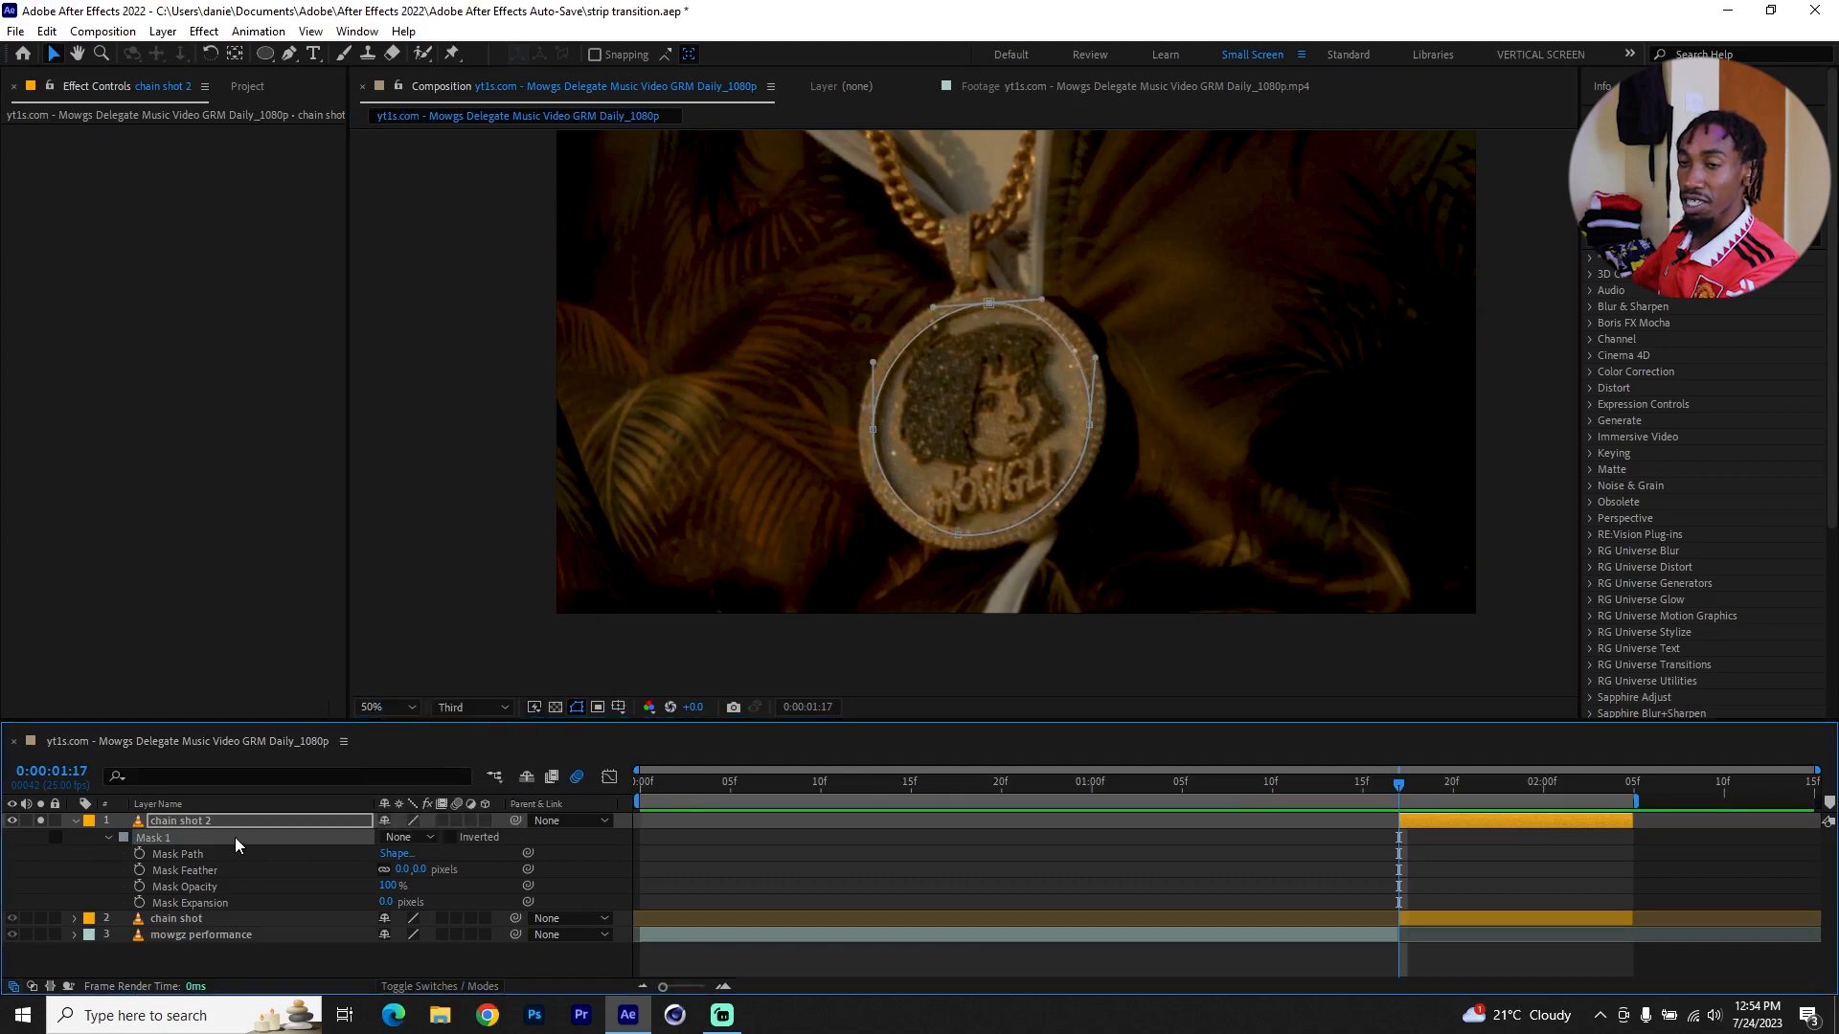
left_click(399, 837)
left_click(422, 734)
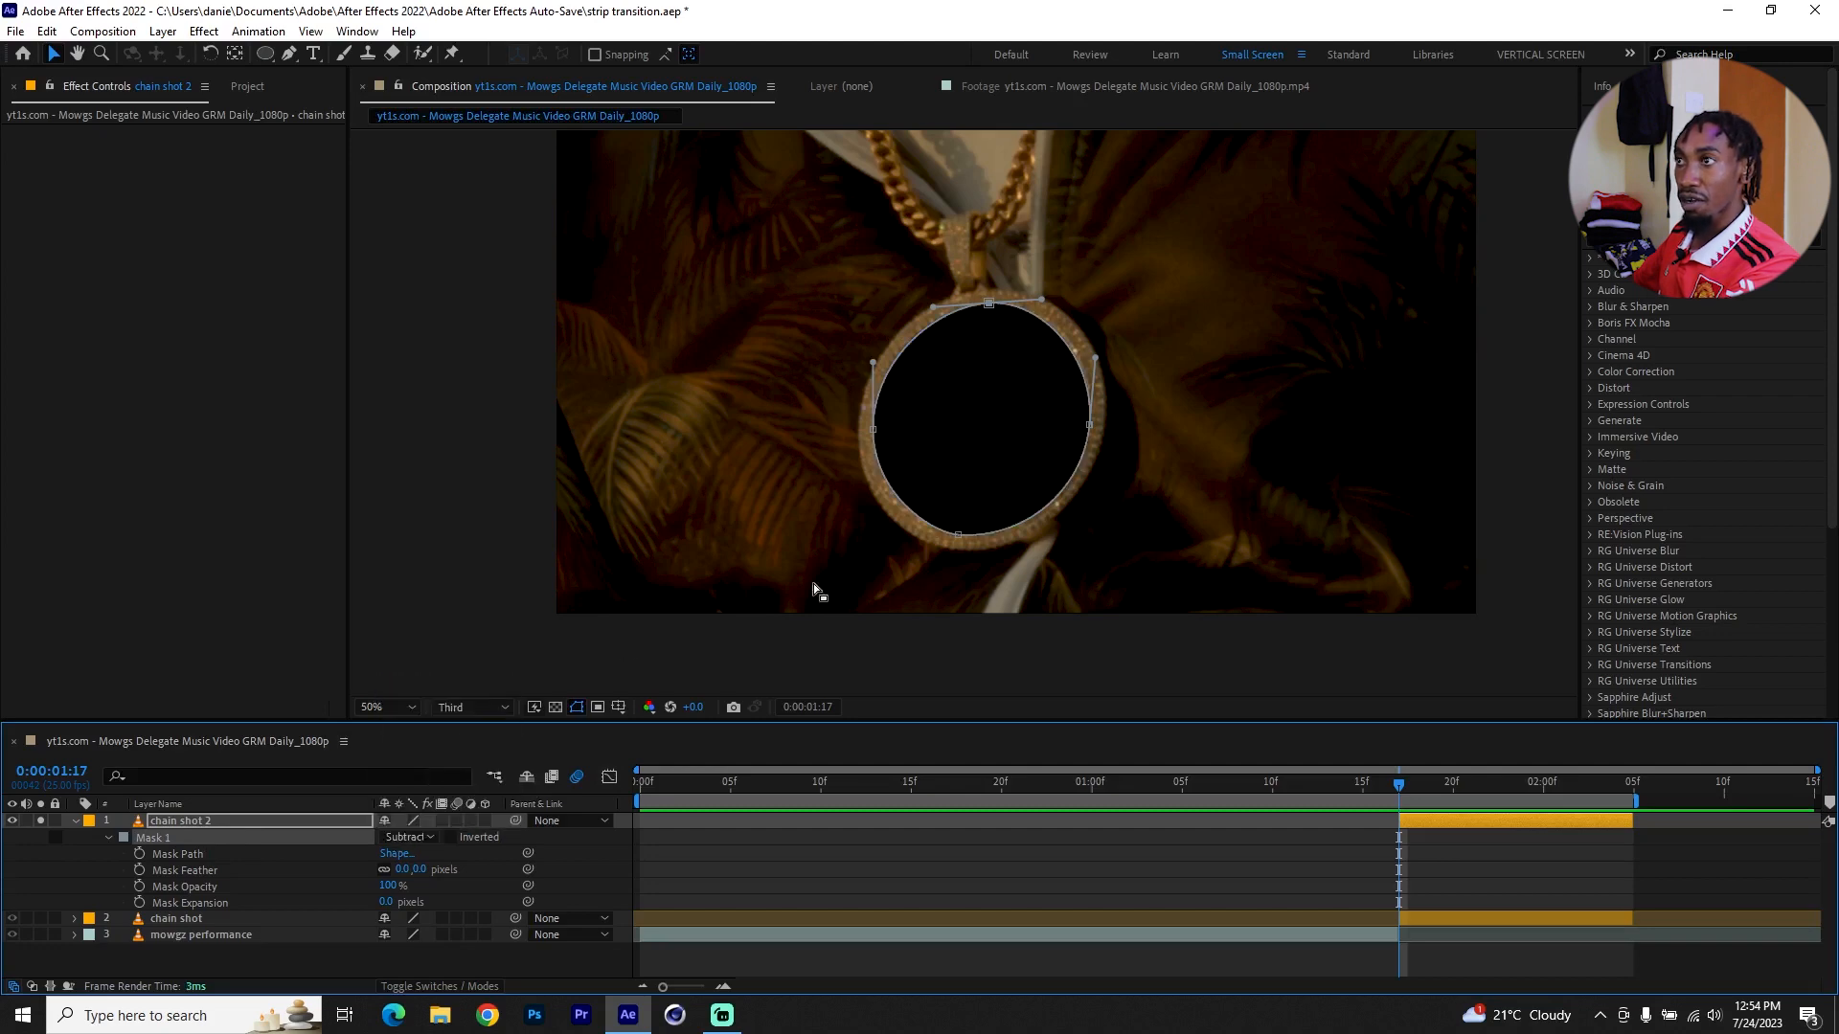
scroll(948, 508, "down", 2)
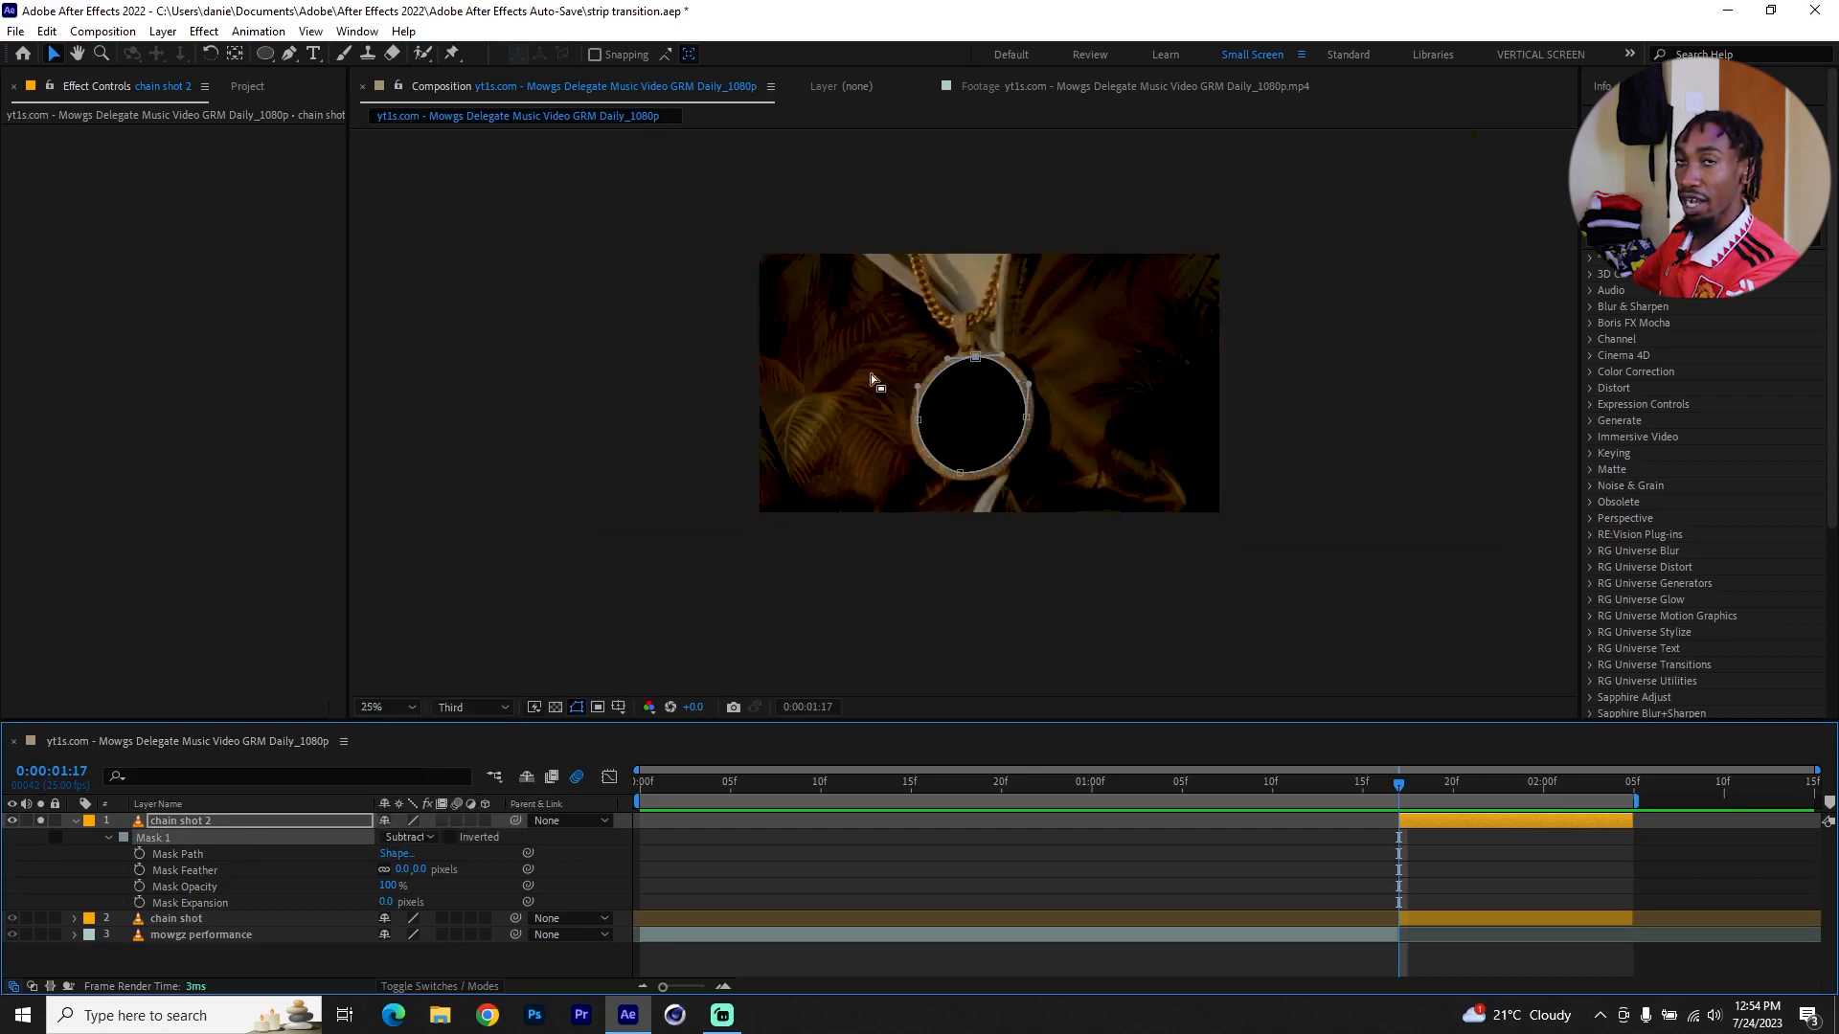
Rename the masked chain shot 2 layer as "chain shot freeze frame".
key("BackSpace")
key("BackSpace")
key("BackSpace")
key("BackSpace")
key("BackSpace")
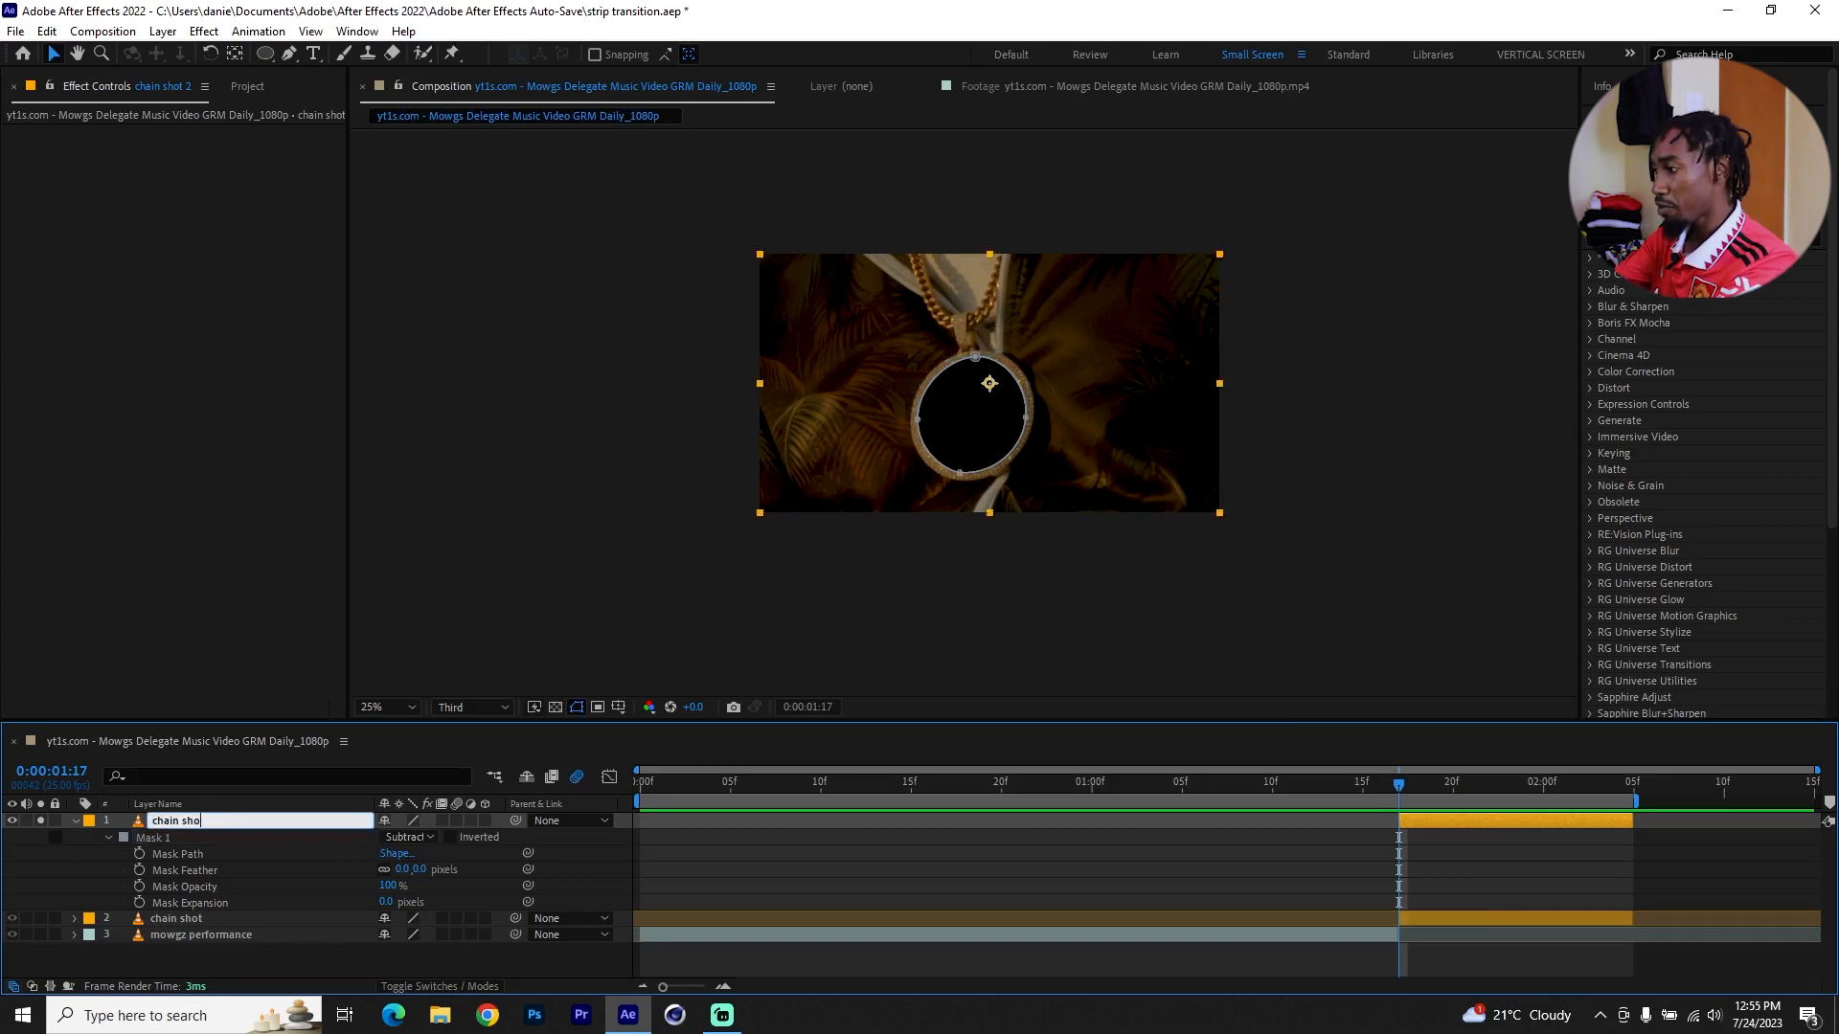
type("hot freeze frame")
key("Return")
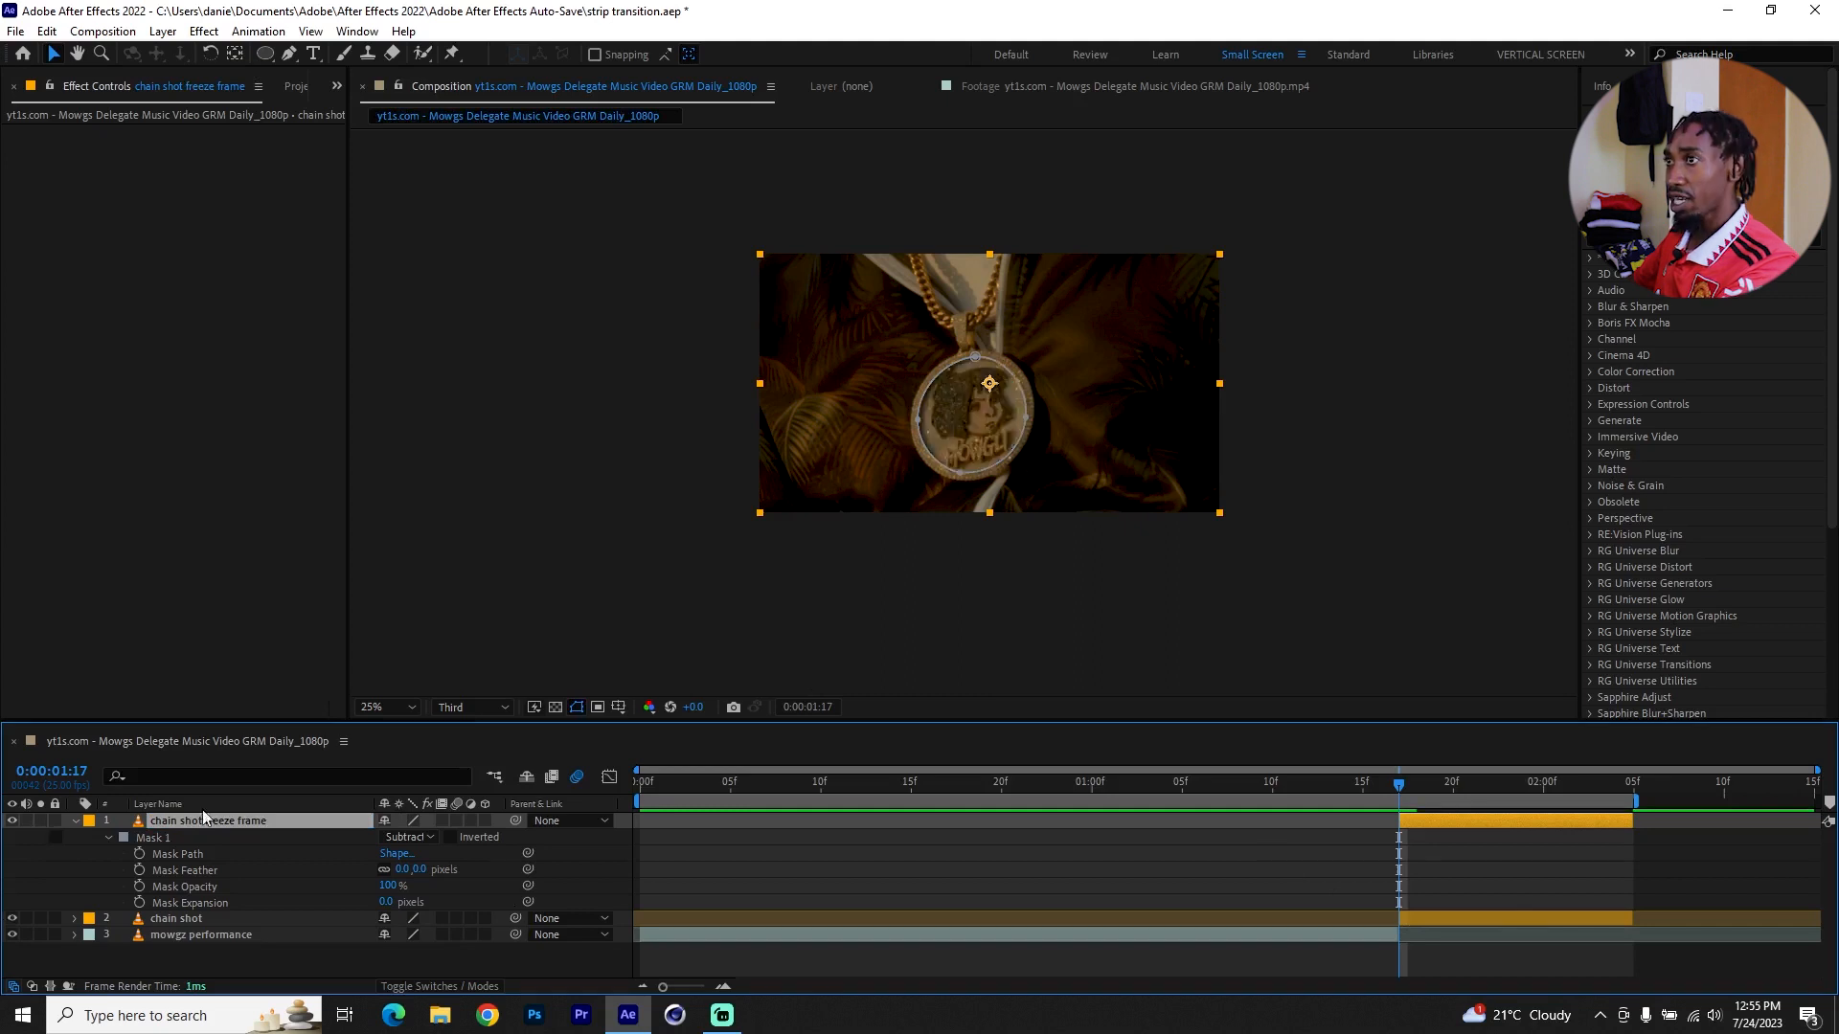
Move the chain shot freeze frame layer earlier so it ends where the chain shot clip starts, at 0:00:01:17.
left_click(1549, 861)
left_click(1433, 820)
left_click_drag(1484, 819, 1335, 812)
left_click(1296, 933)
left_click(1341, 820)
Keyframe the freeze frame layer's scale at 1206% at 0:00:01:06 and at 100% at 0:00:01:16.
key("s")
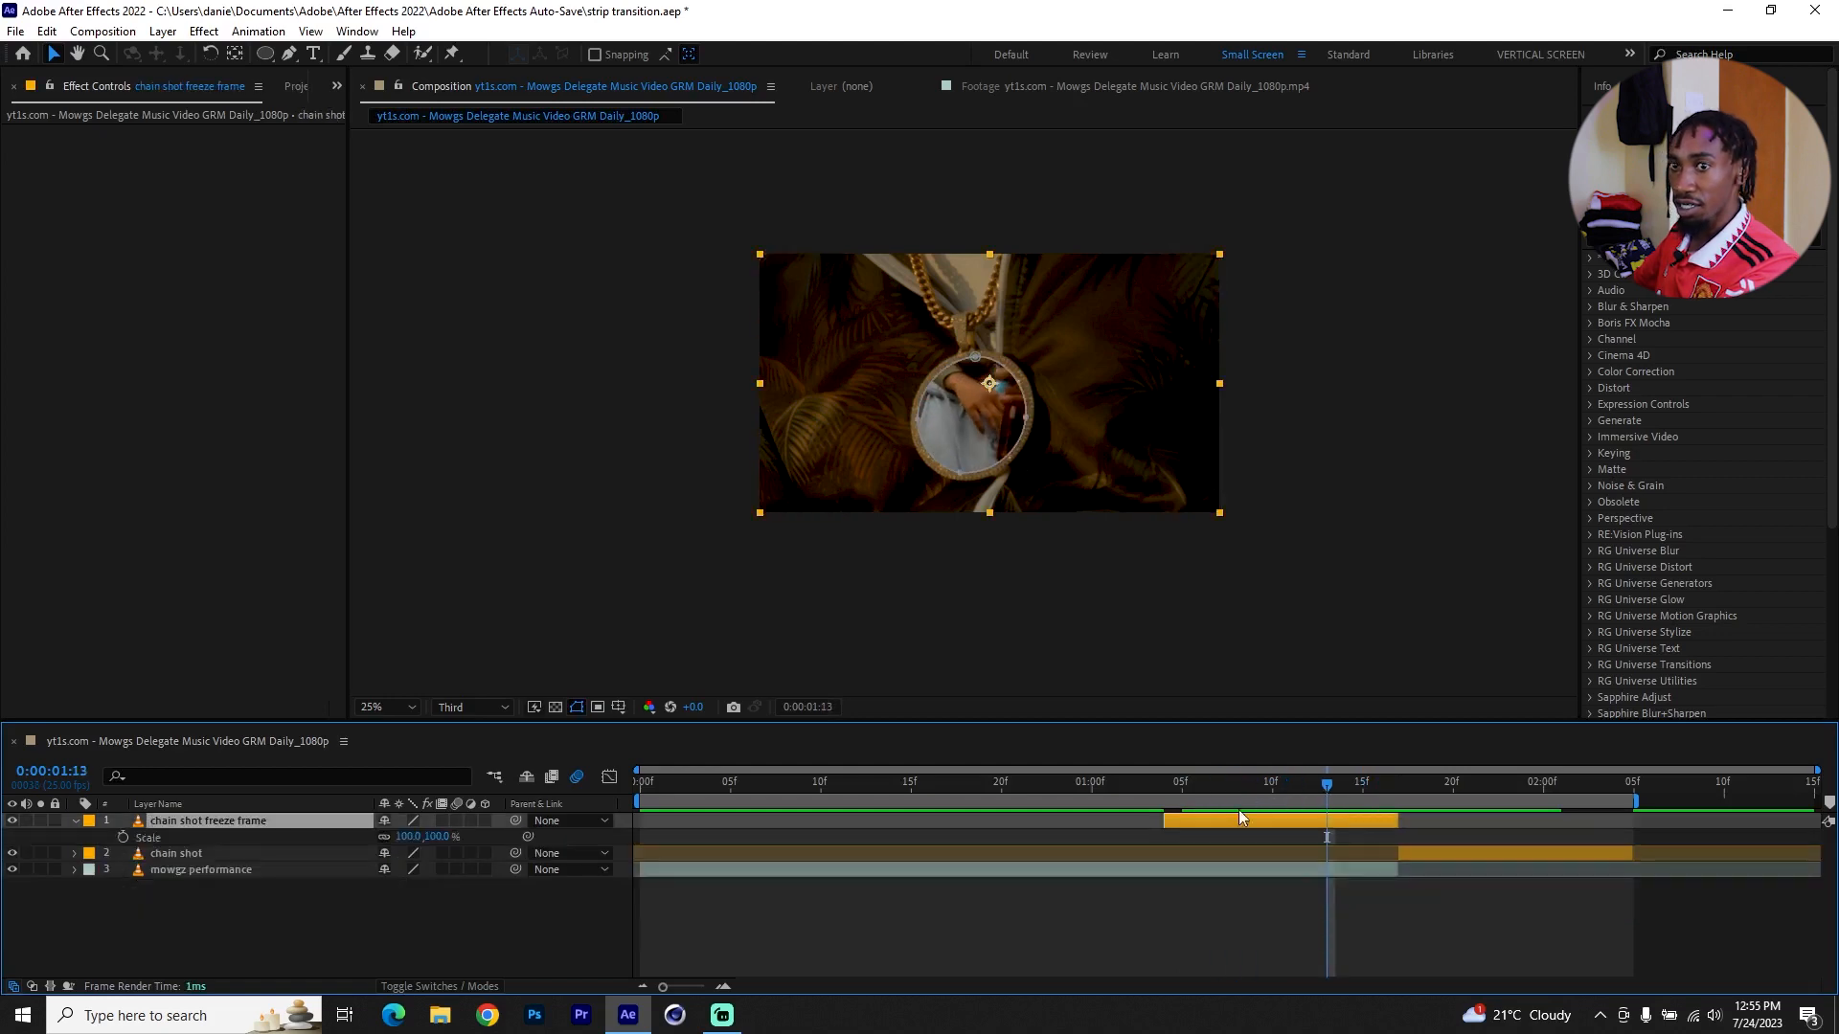
left_click(122, 837)
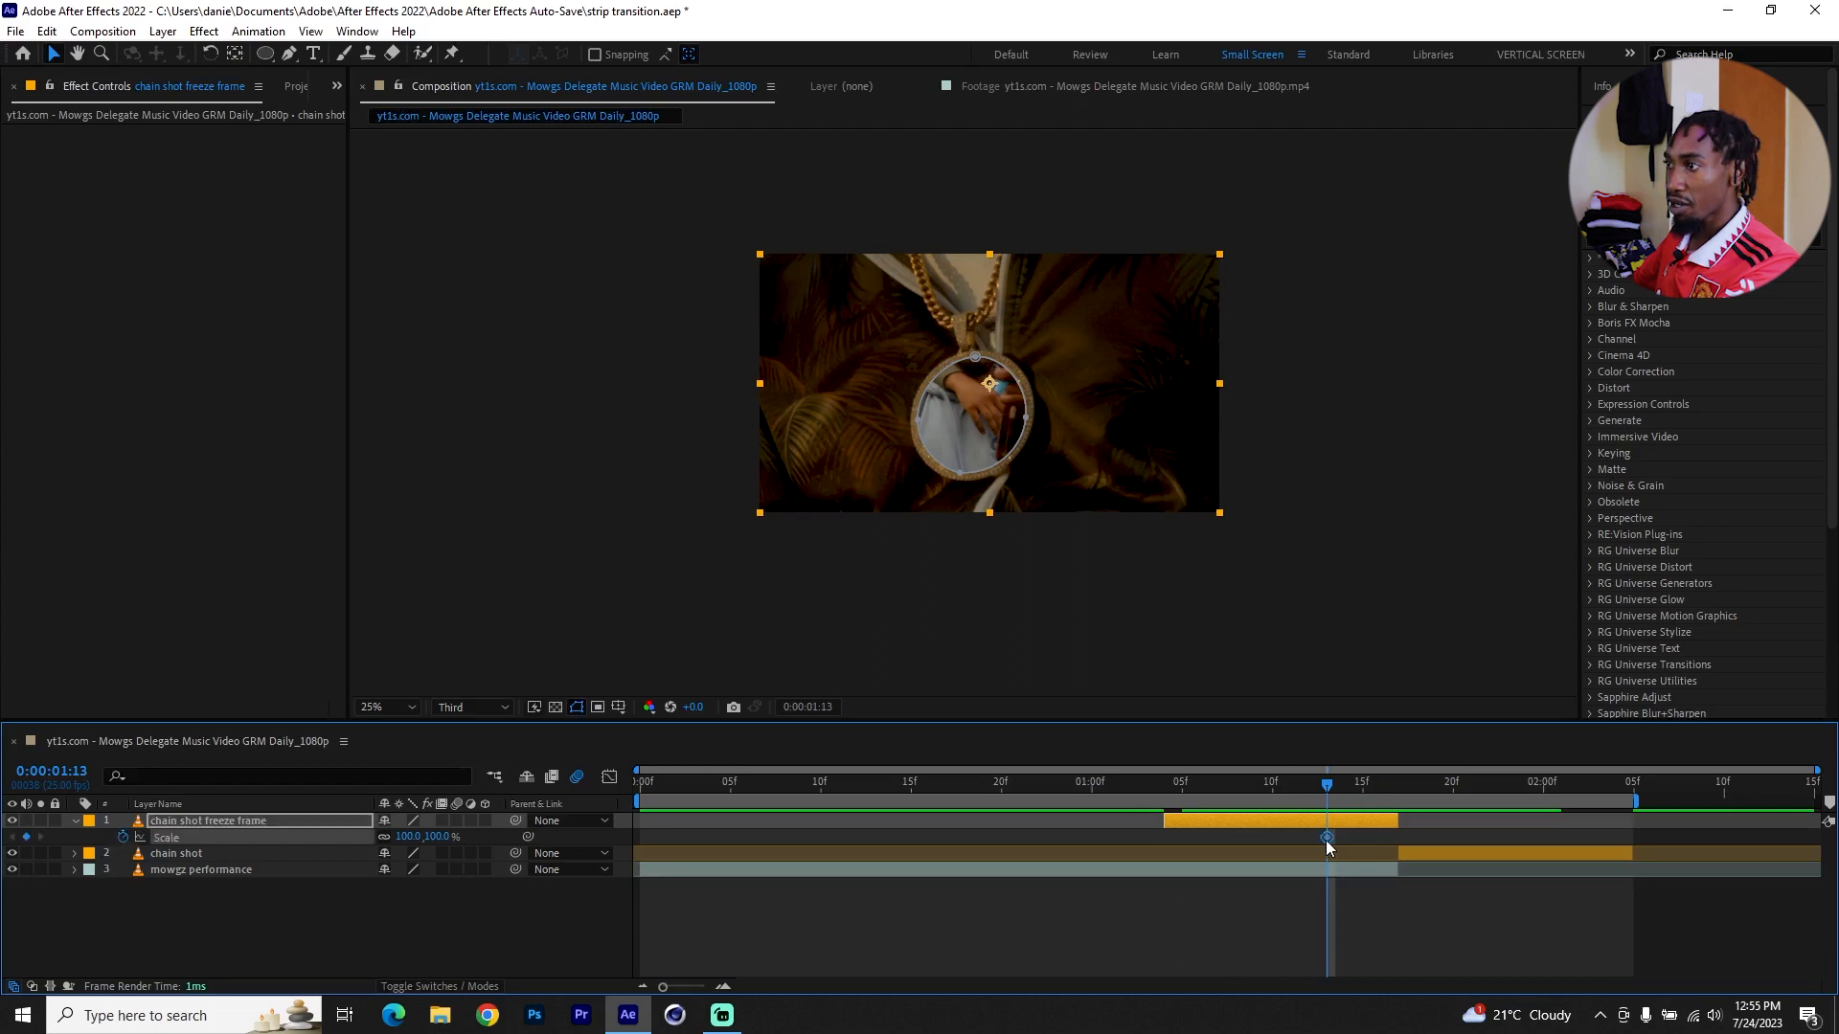
left_click_drag(1371, 843, 1377, 844)
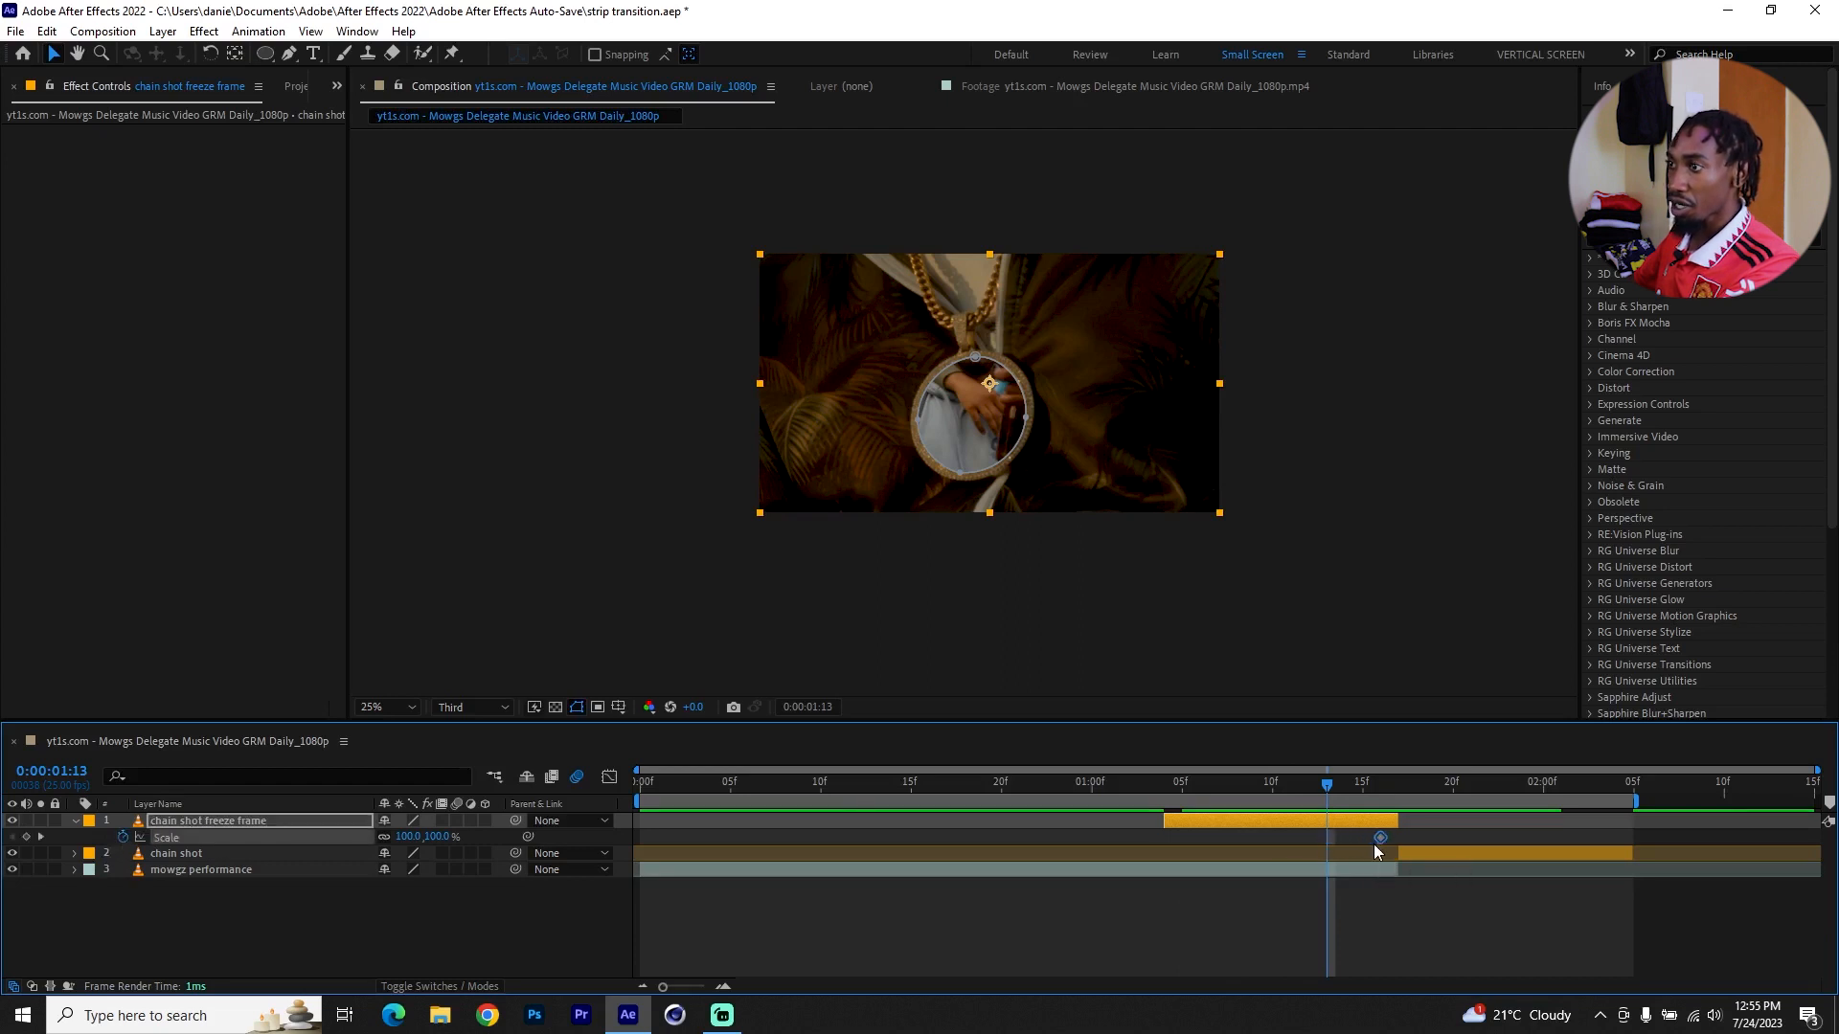
left_click_drag(1274, 782, 1199, 792)
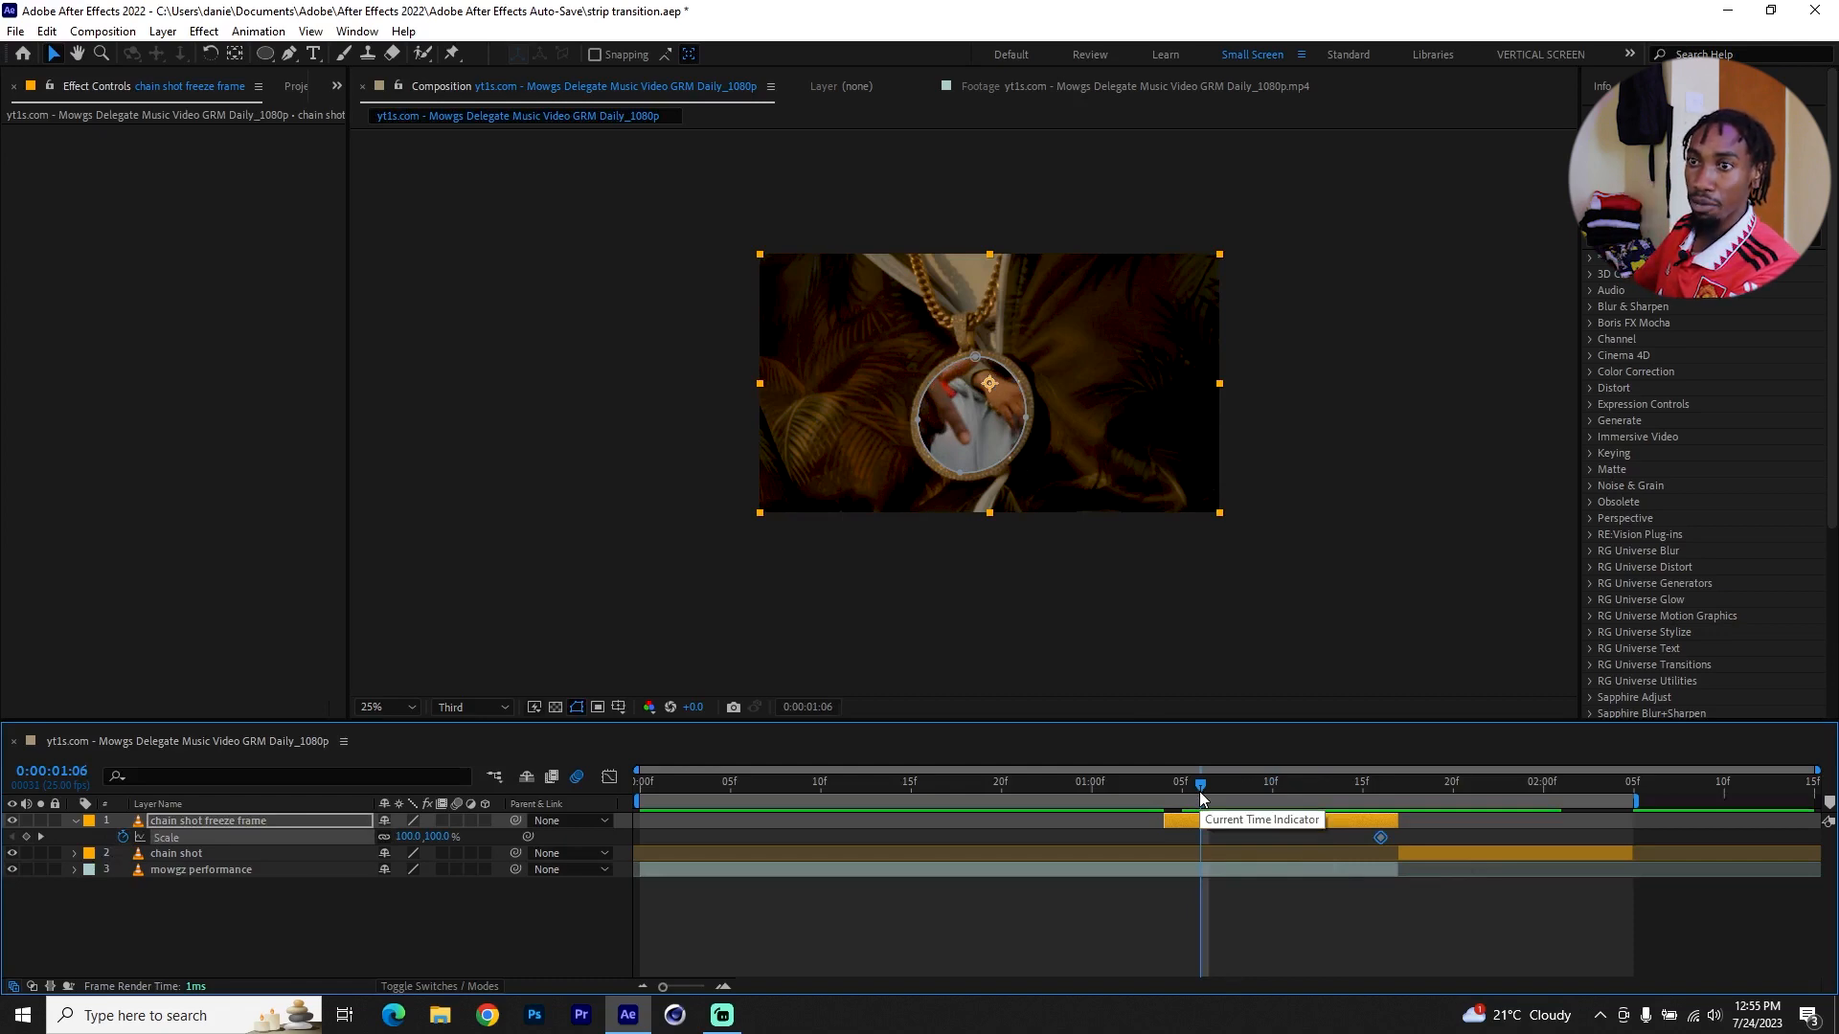
left_click_drag(406, 837, 1157, 844)
Apply Easy Ease to the freeze frame layer's scale keyframes and preview the animation.
right_click(1201, 838)
mouse_move(1378, 821)
left_click(1528, 896)
key("space")
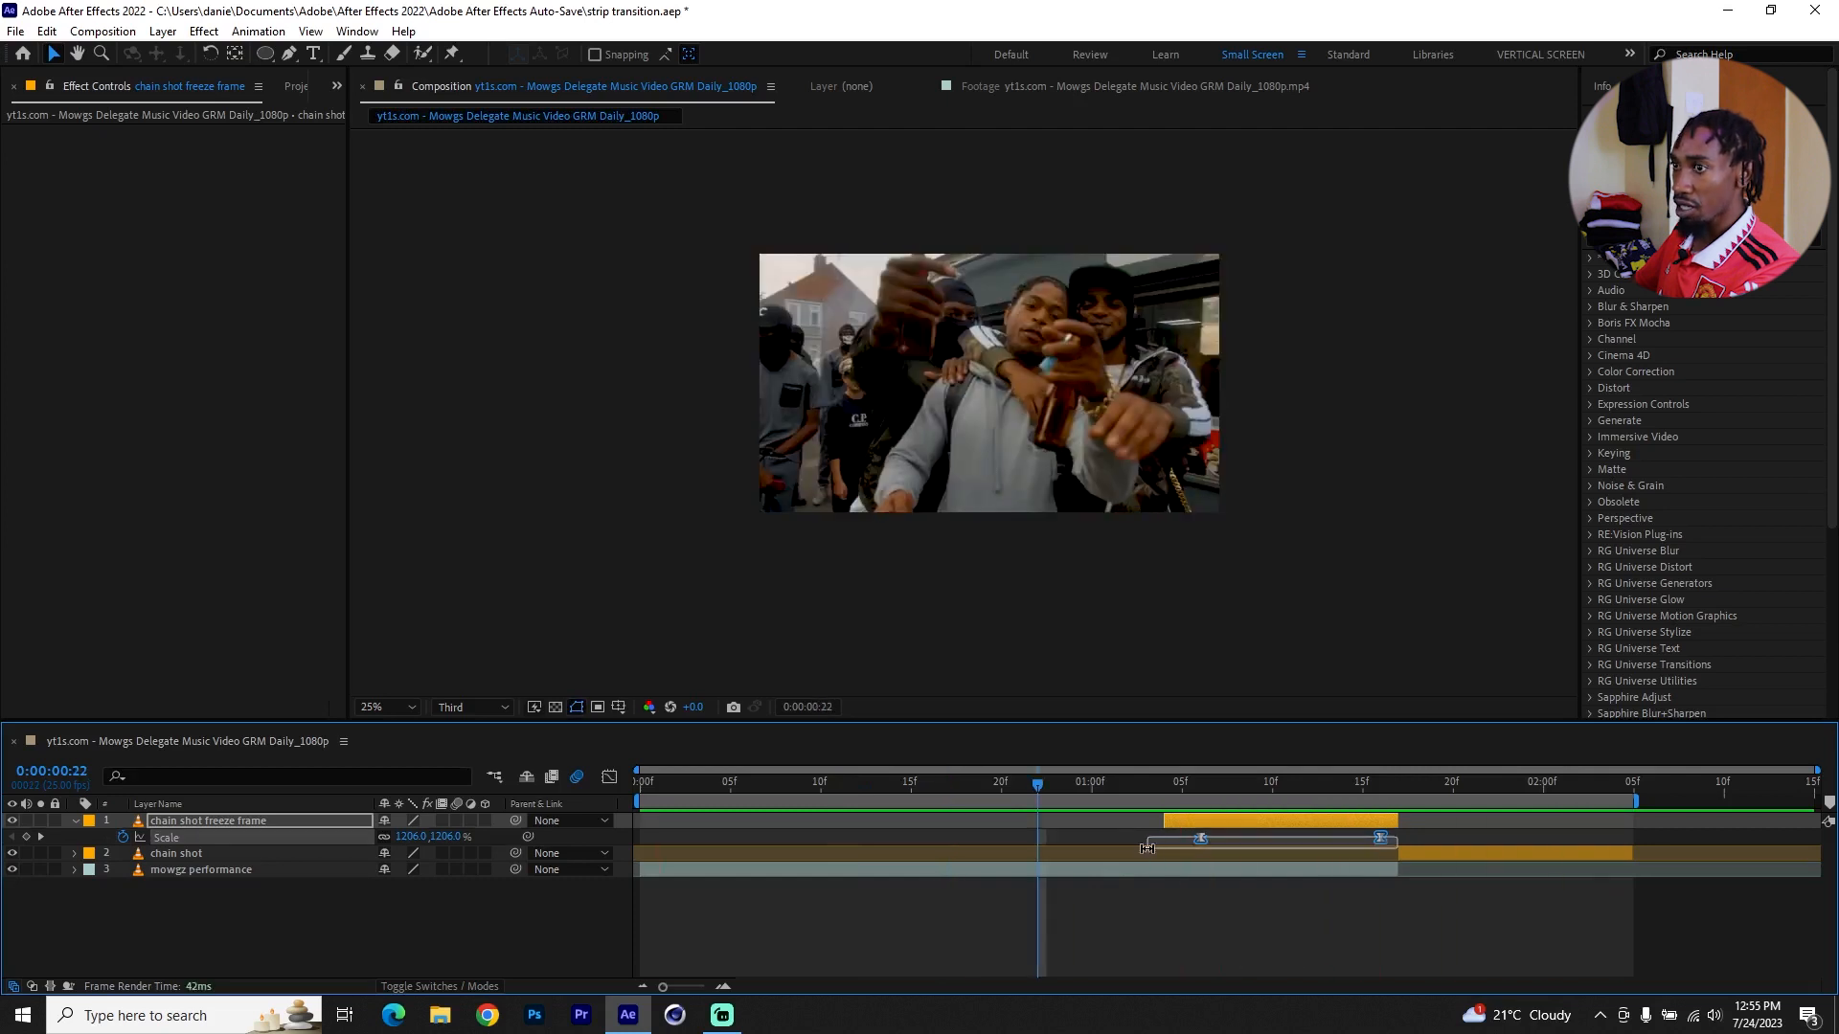
Reshape the scale's speed graph to peak sharply at the first keyframe and ease gradually into the last one.
left_click(609, 777)
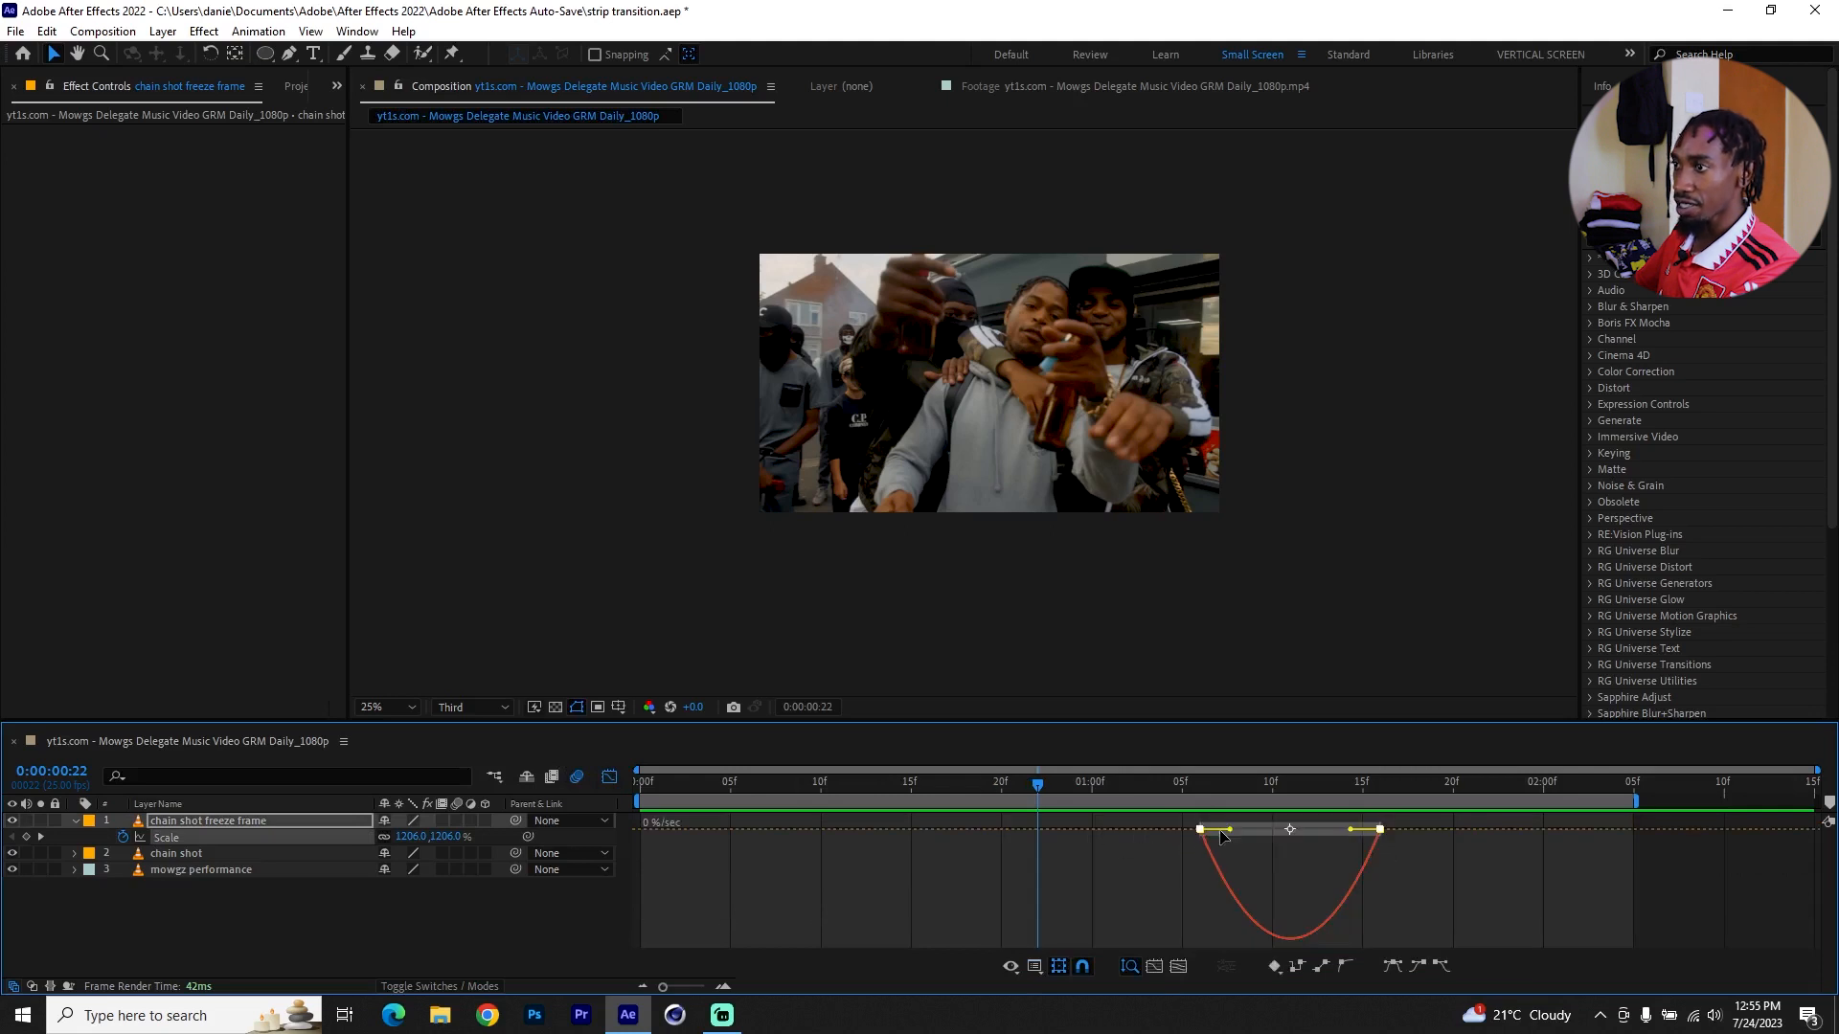
right_click(1159, 864)
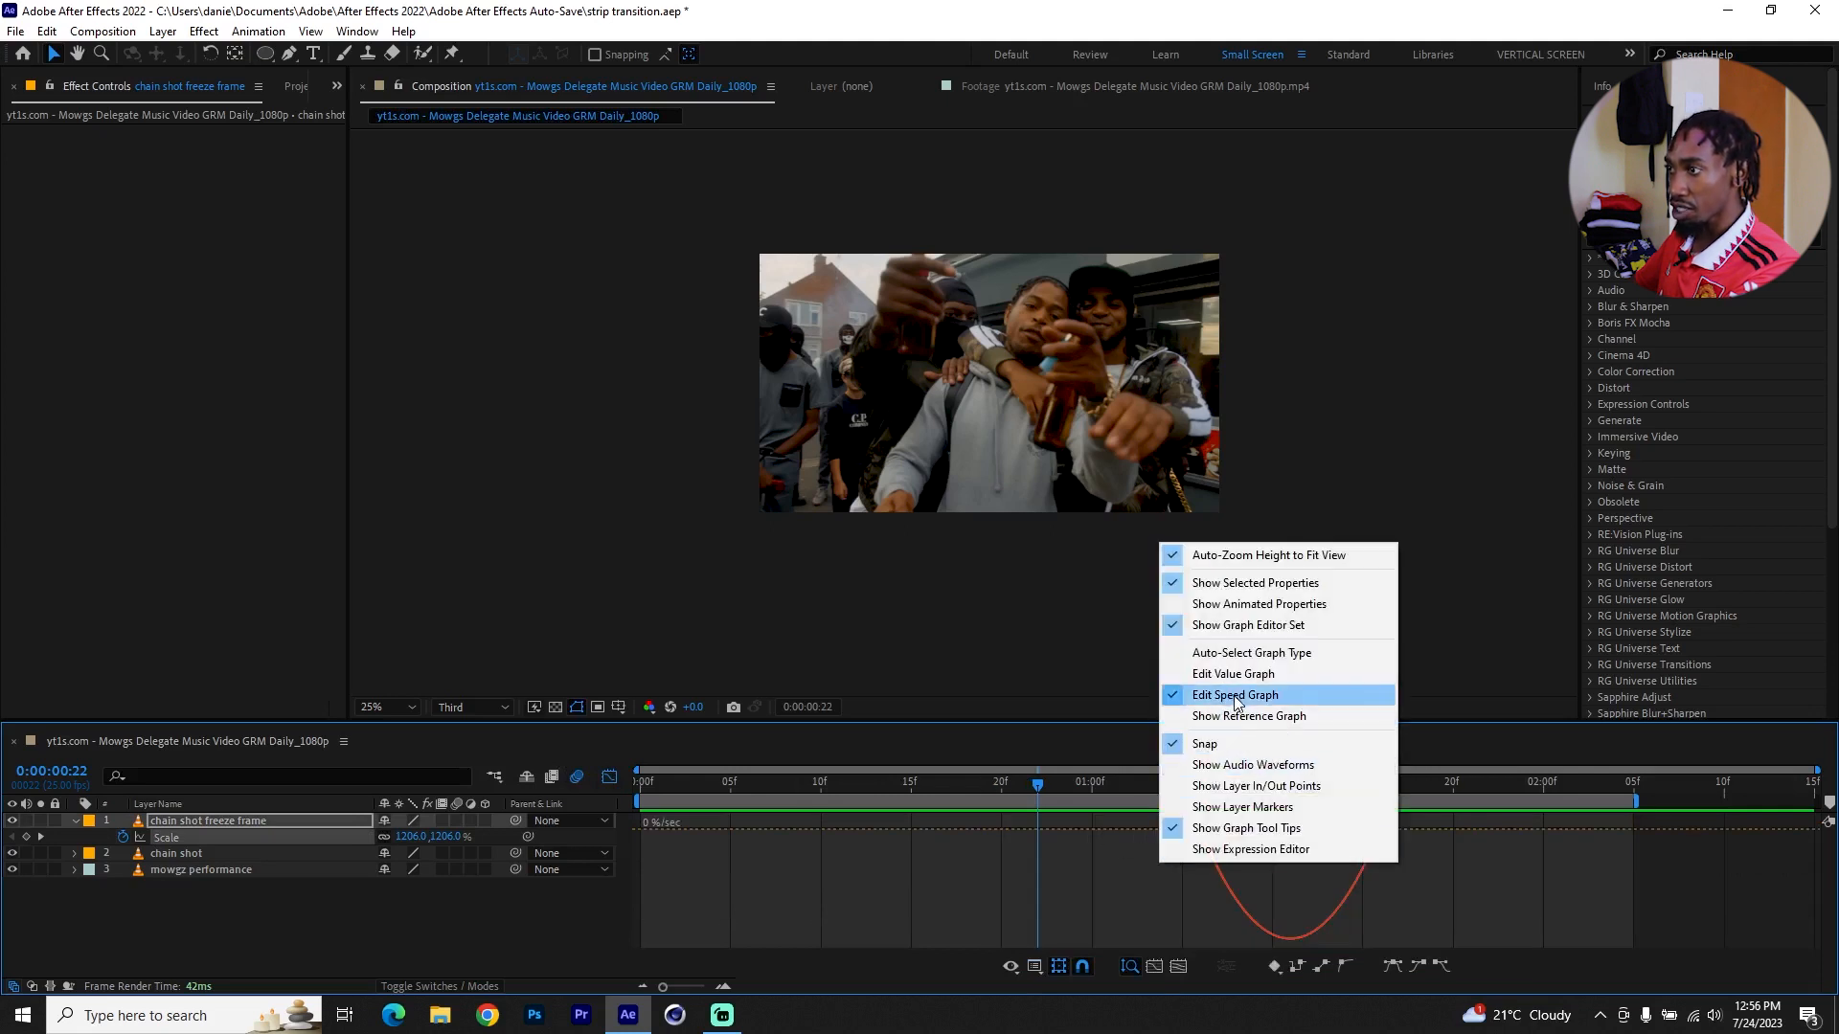
left_click(1300, 889)
left_click_drag(1261, 882, 1074, 791)
left_click_drag(1230, 824, 1206, 823)
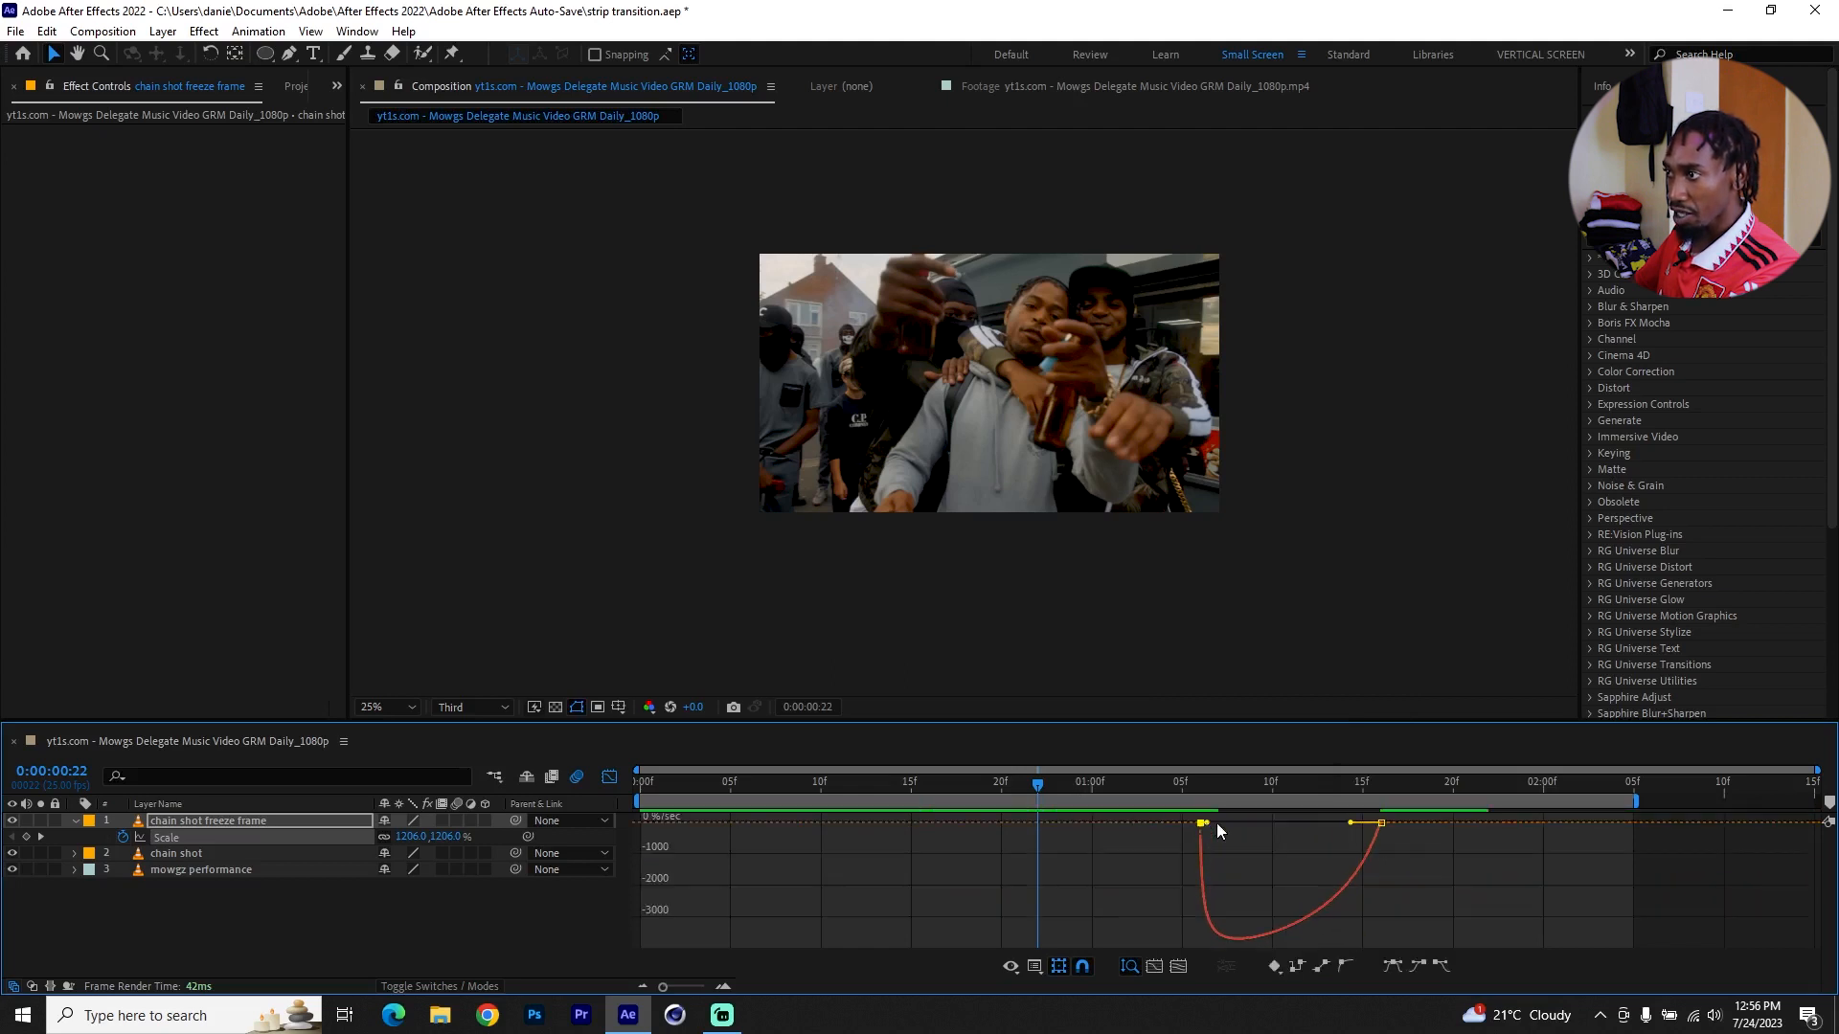
left_click_drag(1465, 866, 1266, 821)
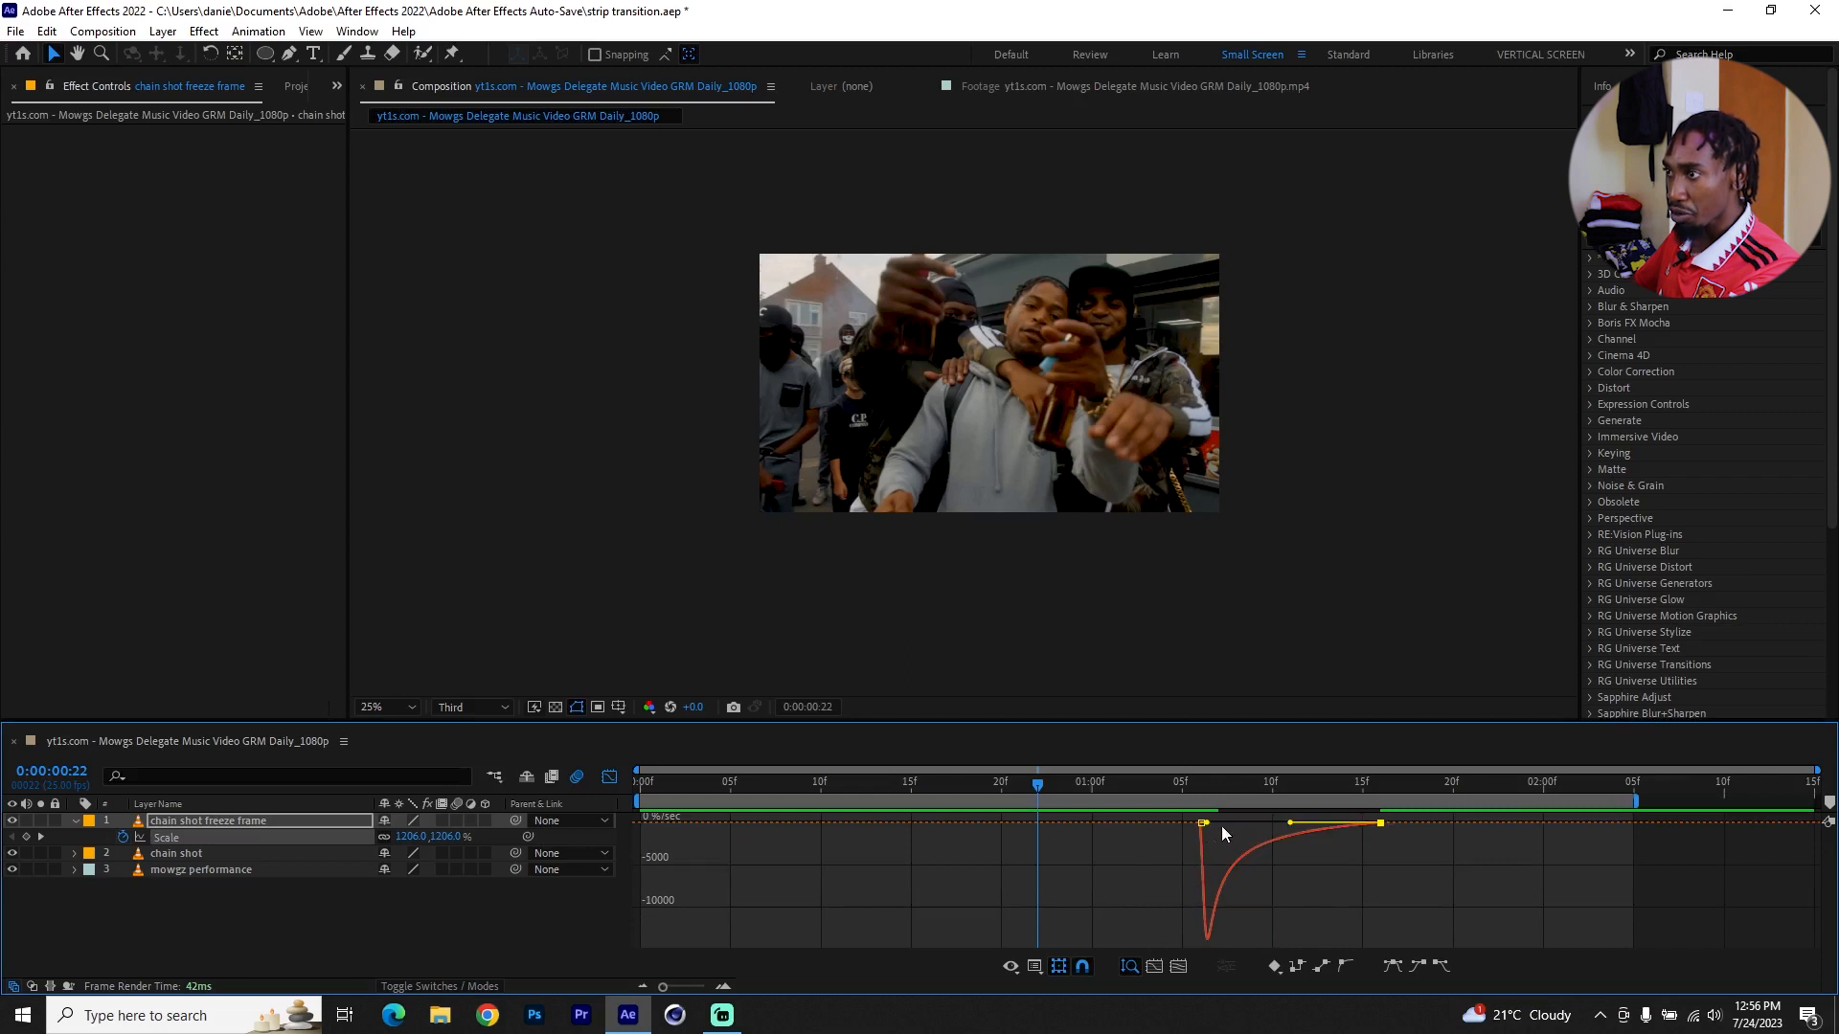
left_click_drag(1229, 855, 1168, 811)
left_click_drag(1205, 825, 1202, 823)
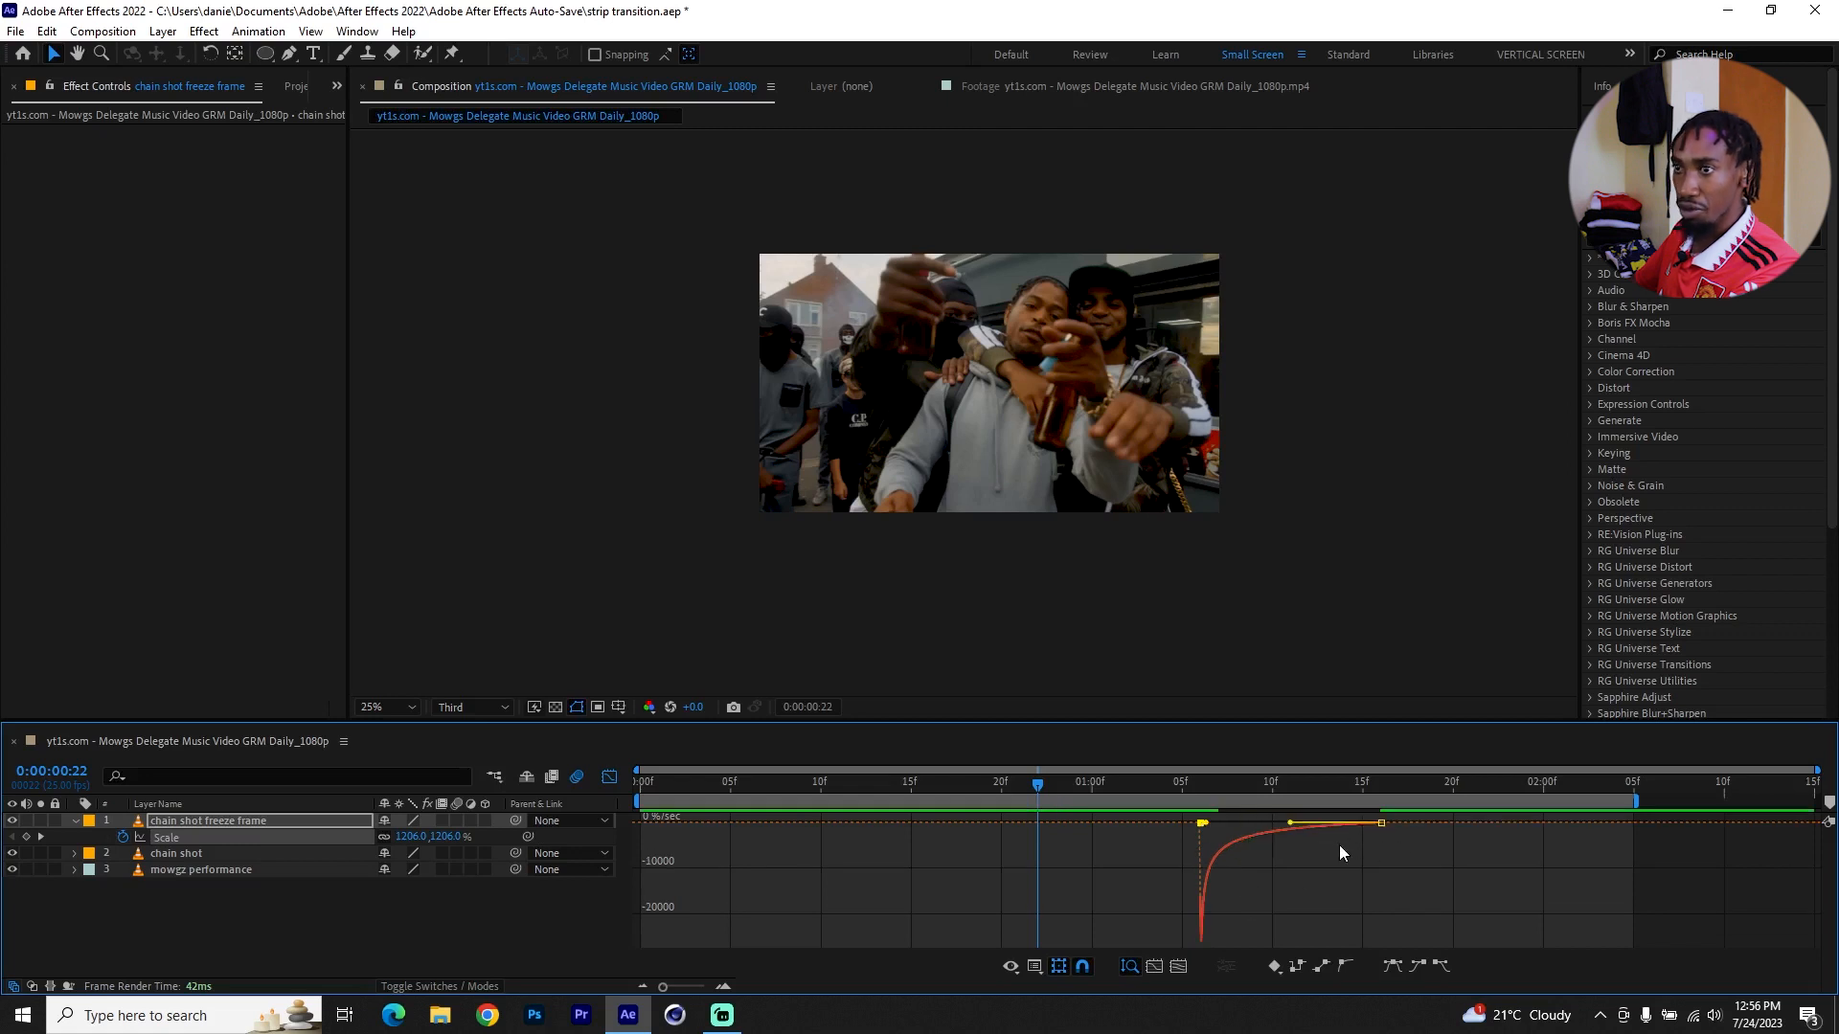
Preview the scale animation outside the graph editor and move the freeze frame layer's last scale keyframe to 0:00:01:17.
left_click(609, 777)
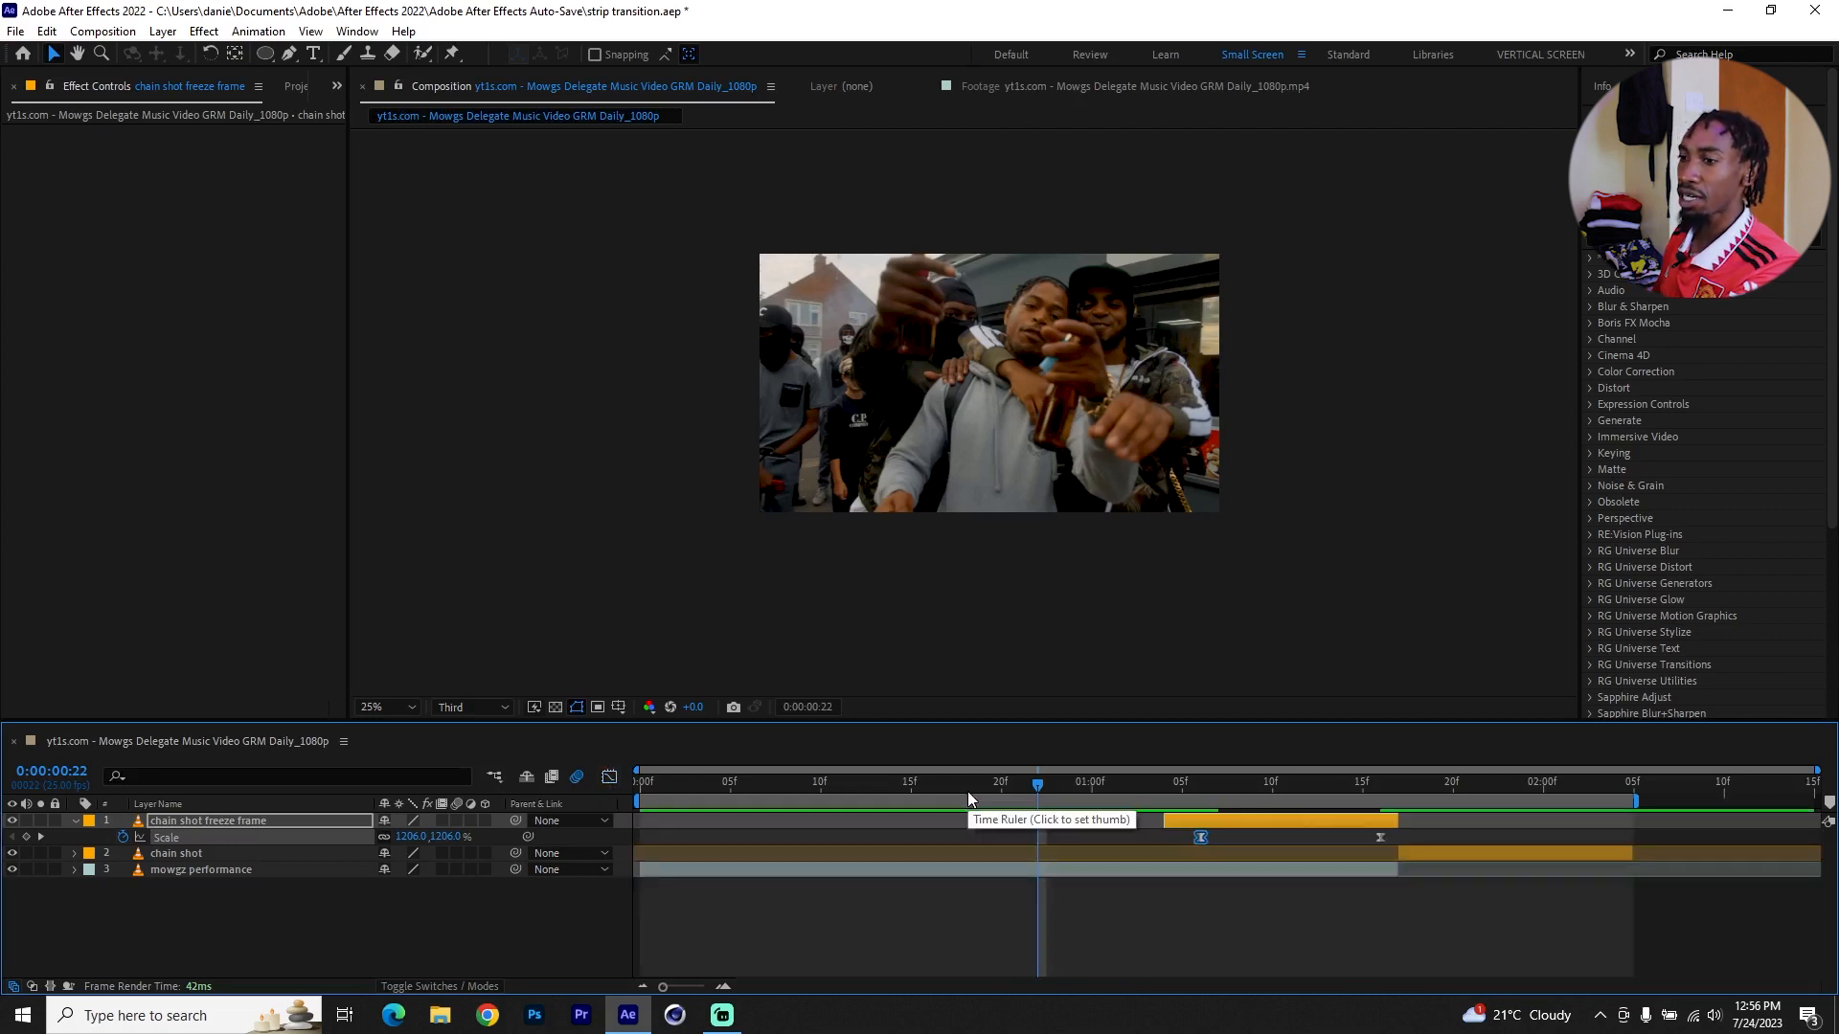
key("space")
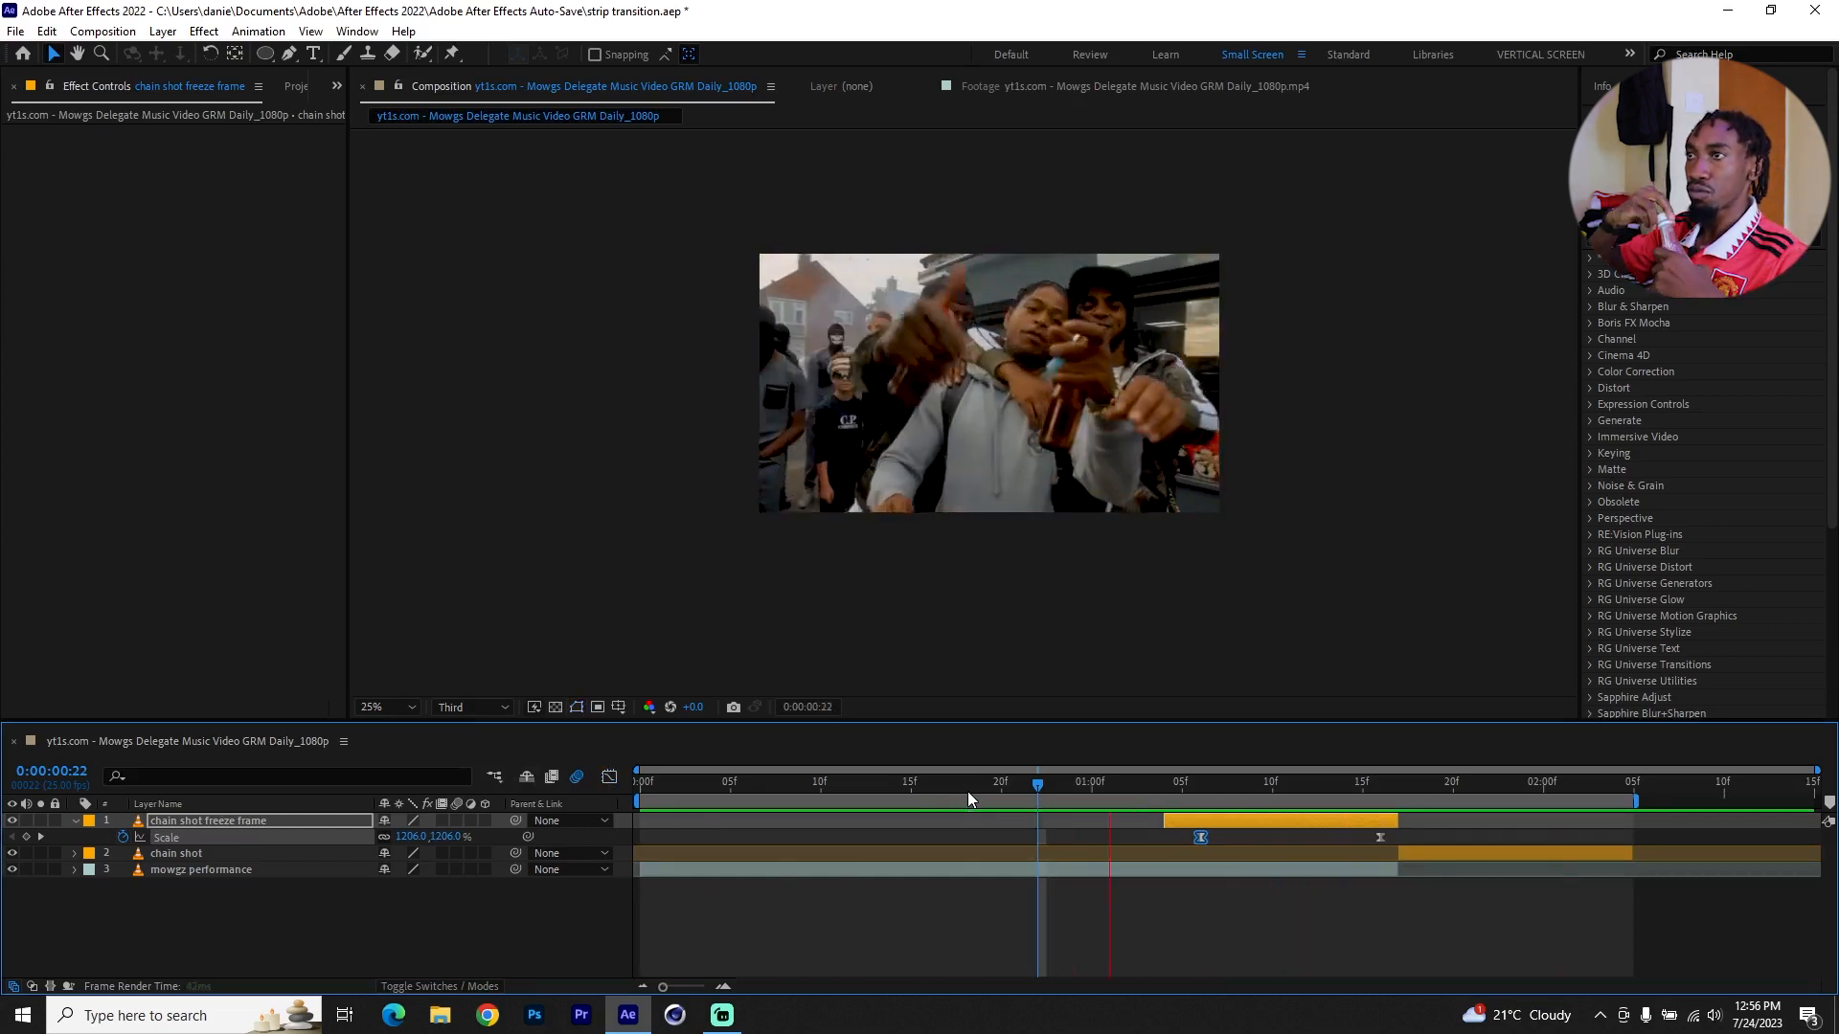
left_click(1380, 791)
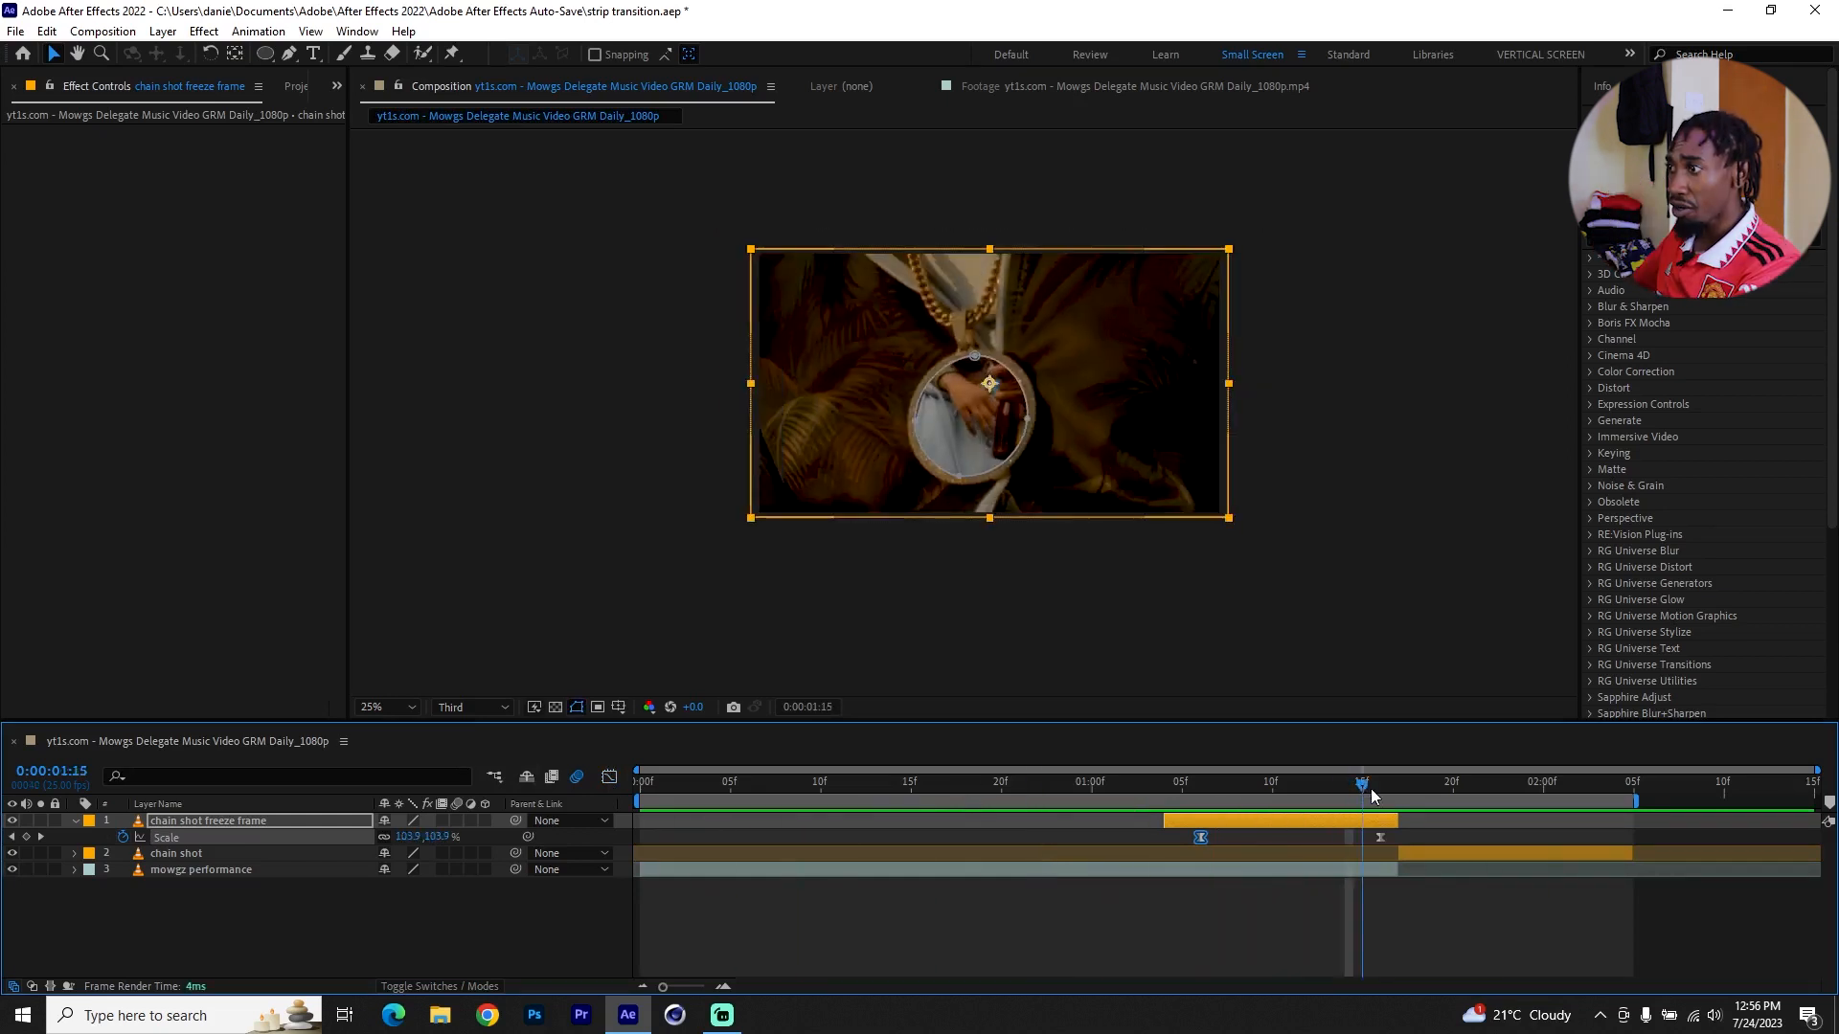
left_click_drag(1388, 793, 1373, 794)
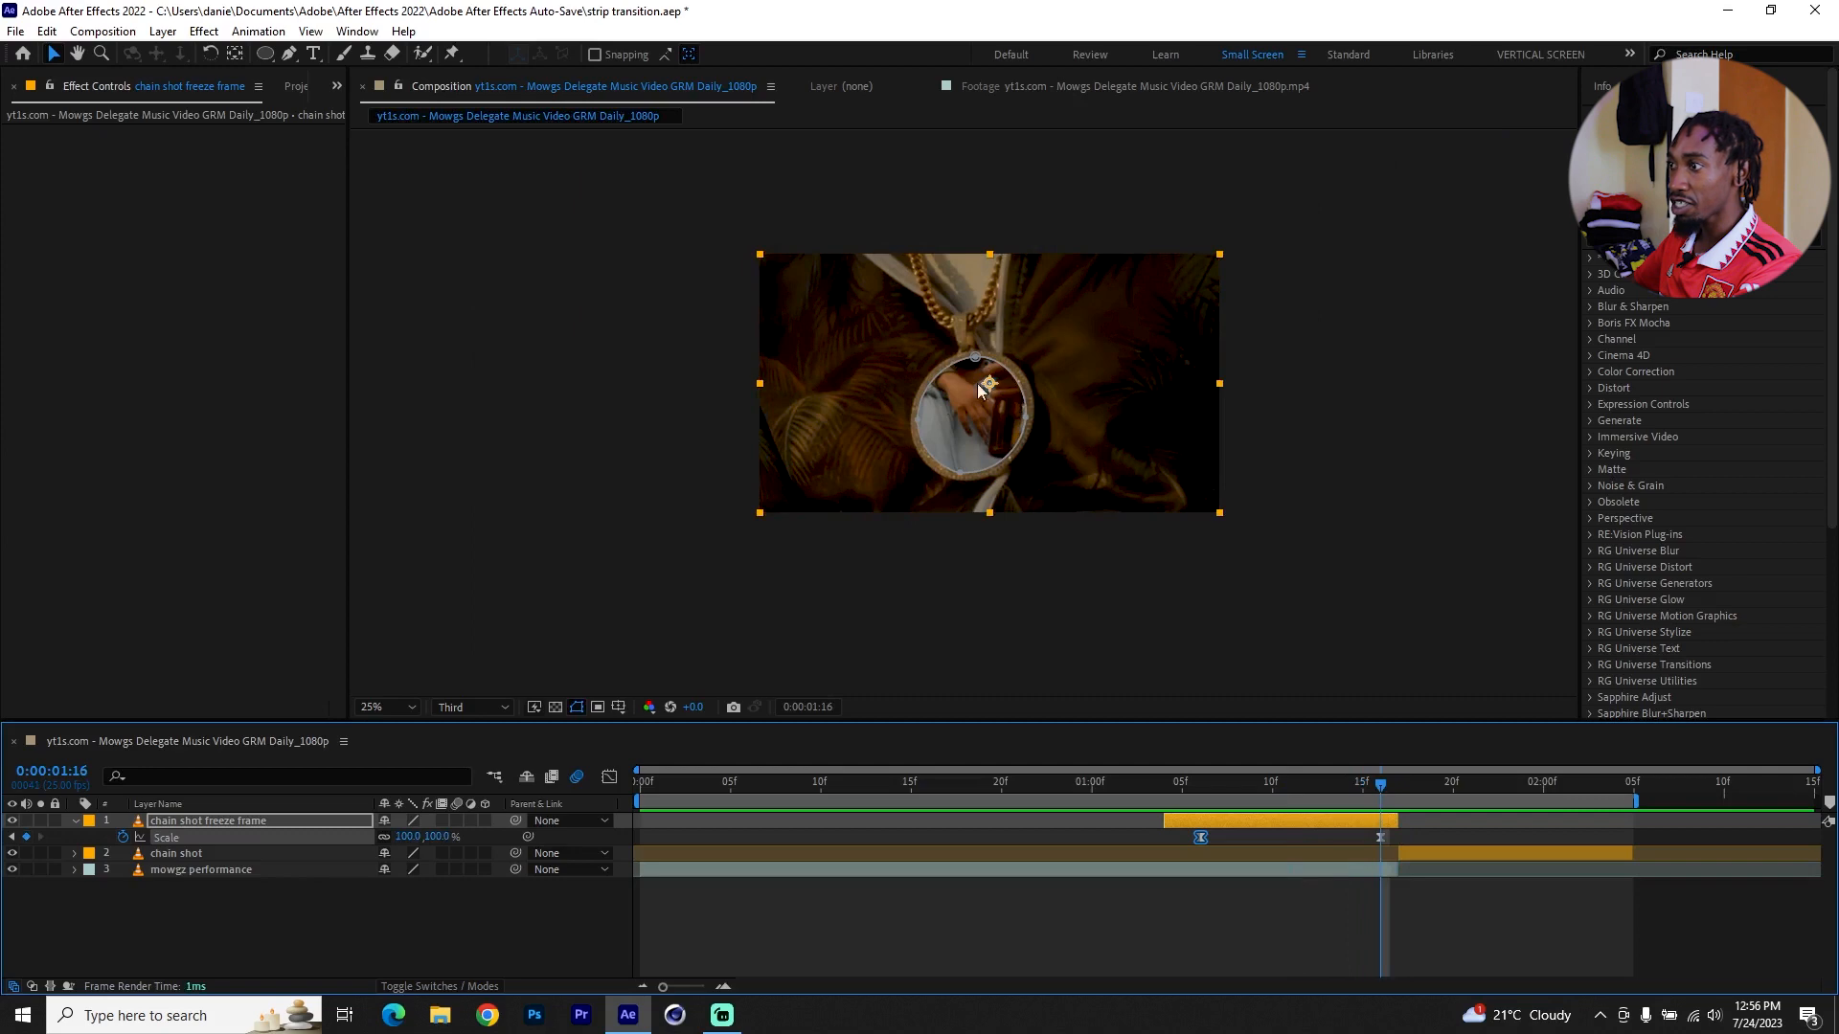
key("j")
left_click(1380, 838)
left_click_drag(1394, 842, 1400, 844)
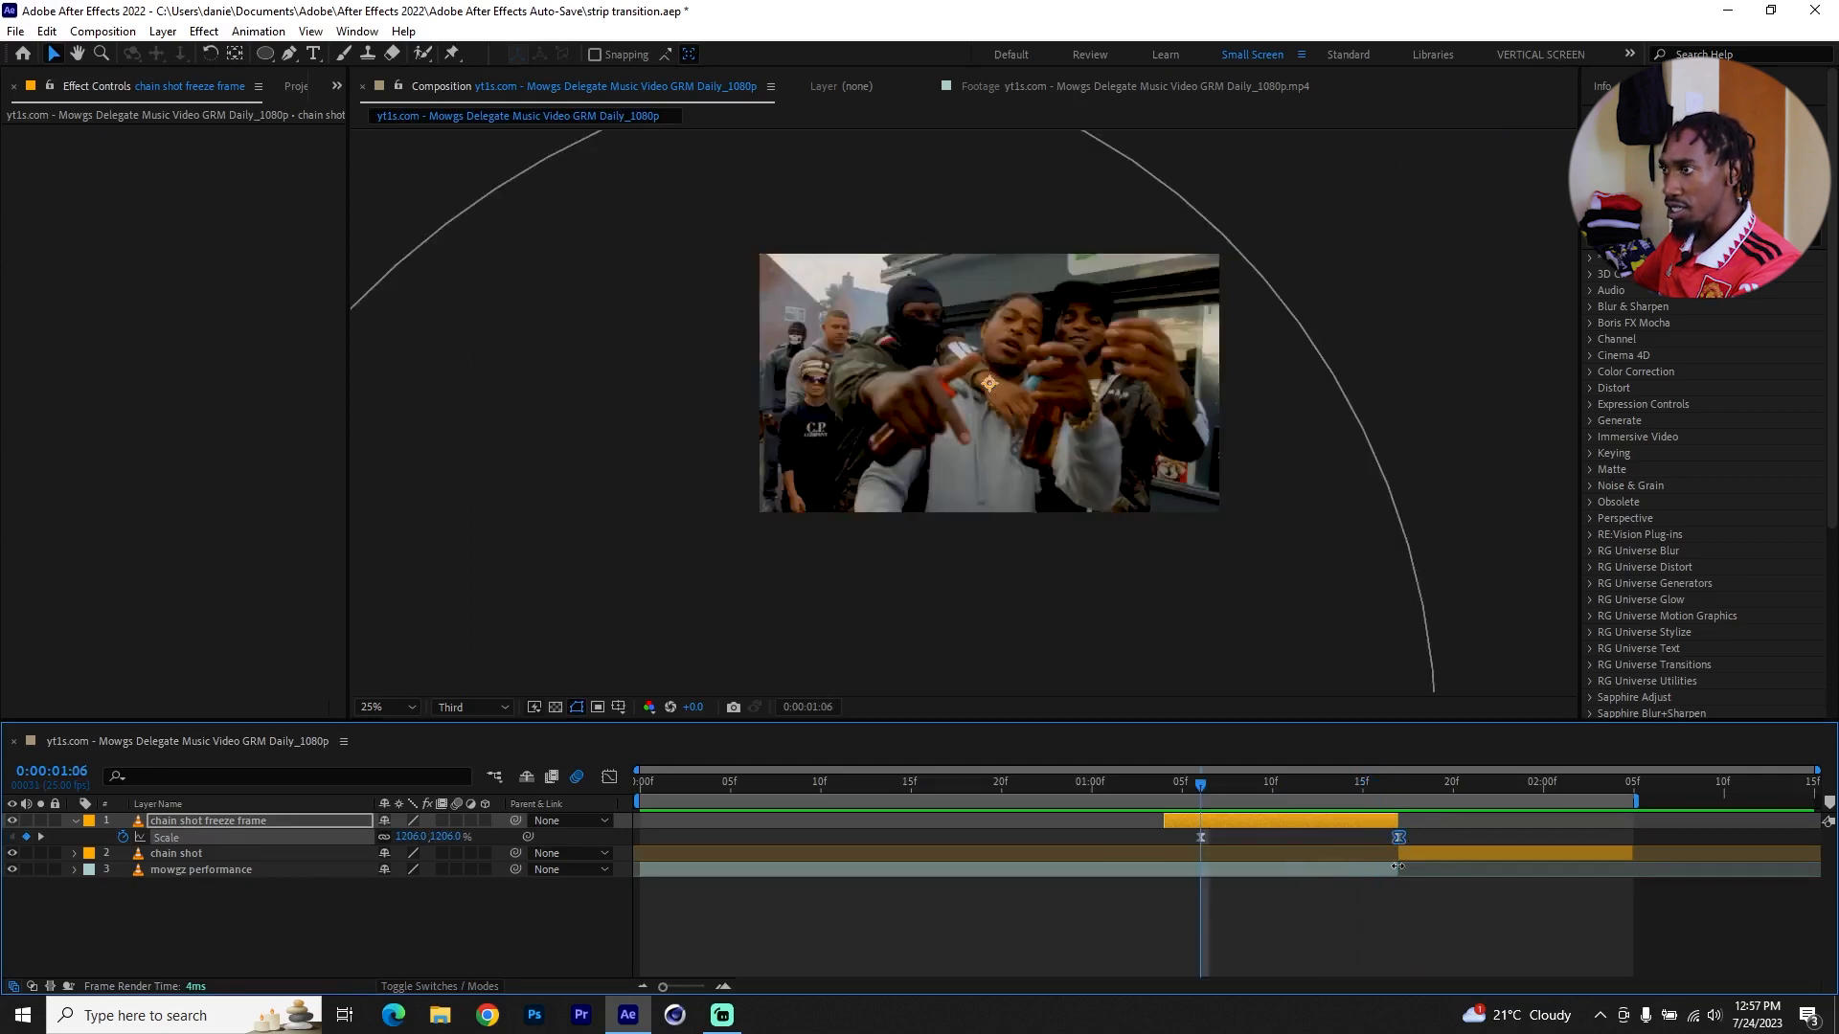
left_click_drag(1215, 789, 1399, 791)
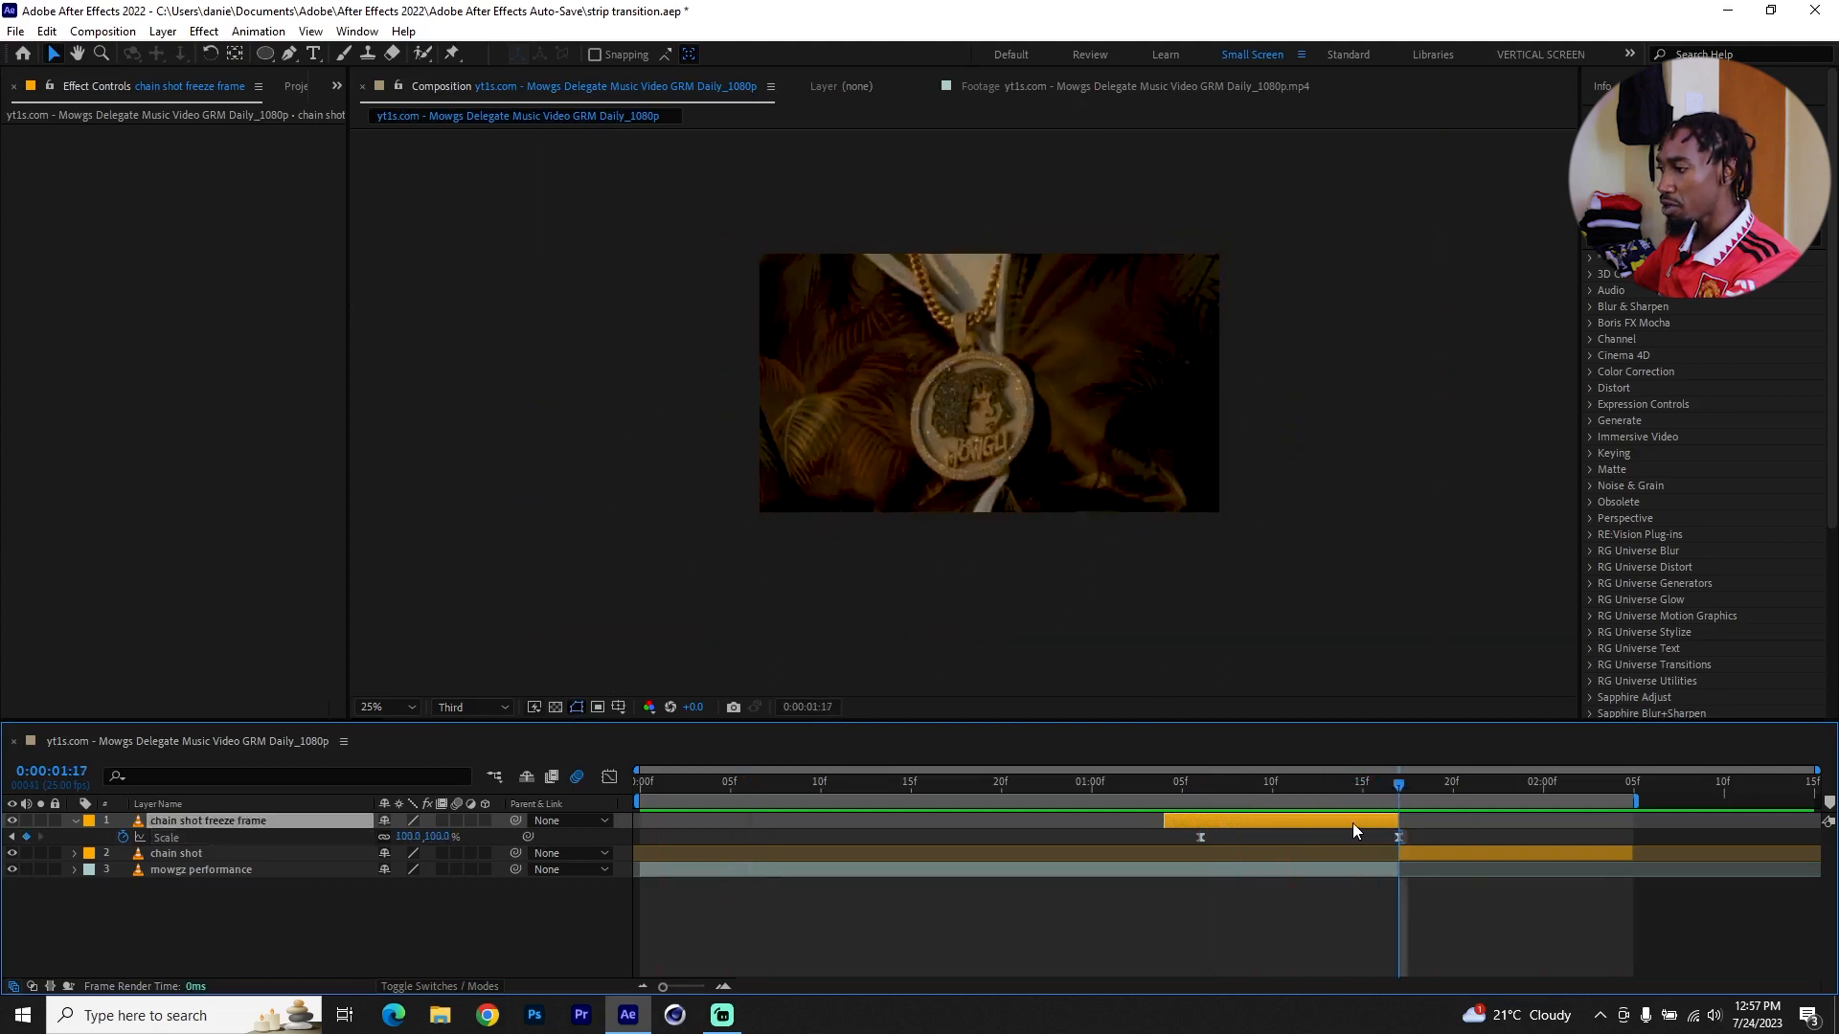
Duplicate the chain shot freeze frame layer, naming the copy "chain shot freeze frame PENDANT" with a green label.
key("ctrl+d")
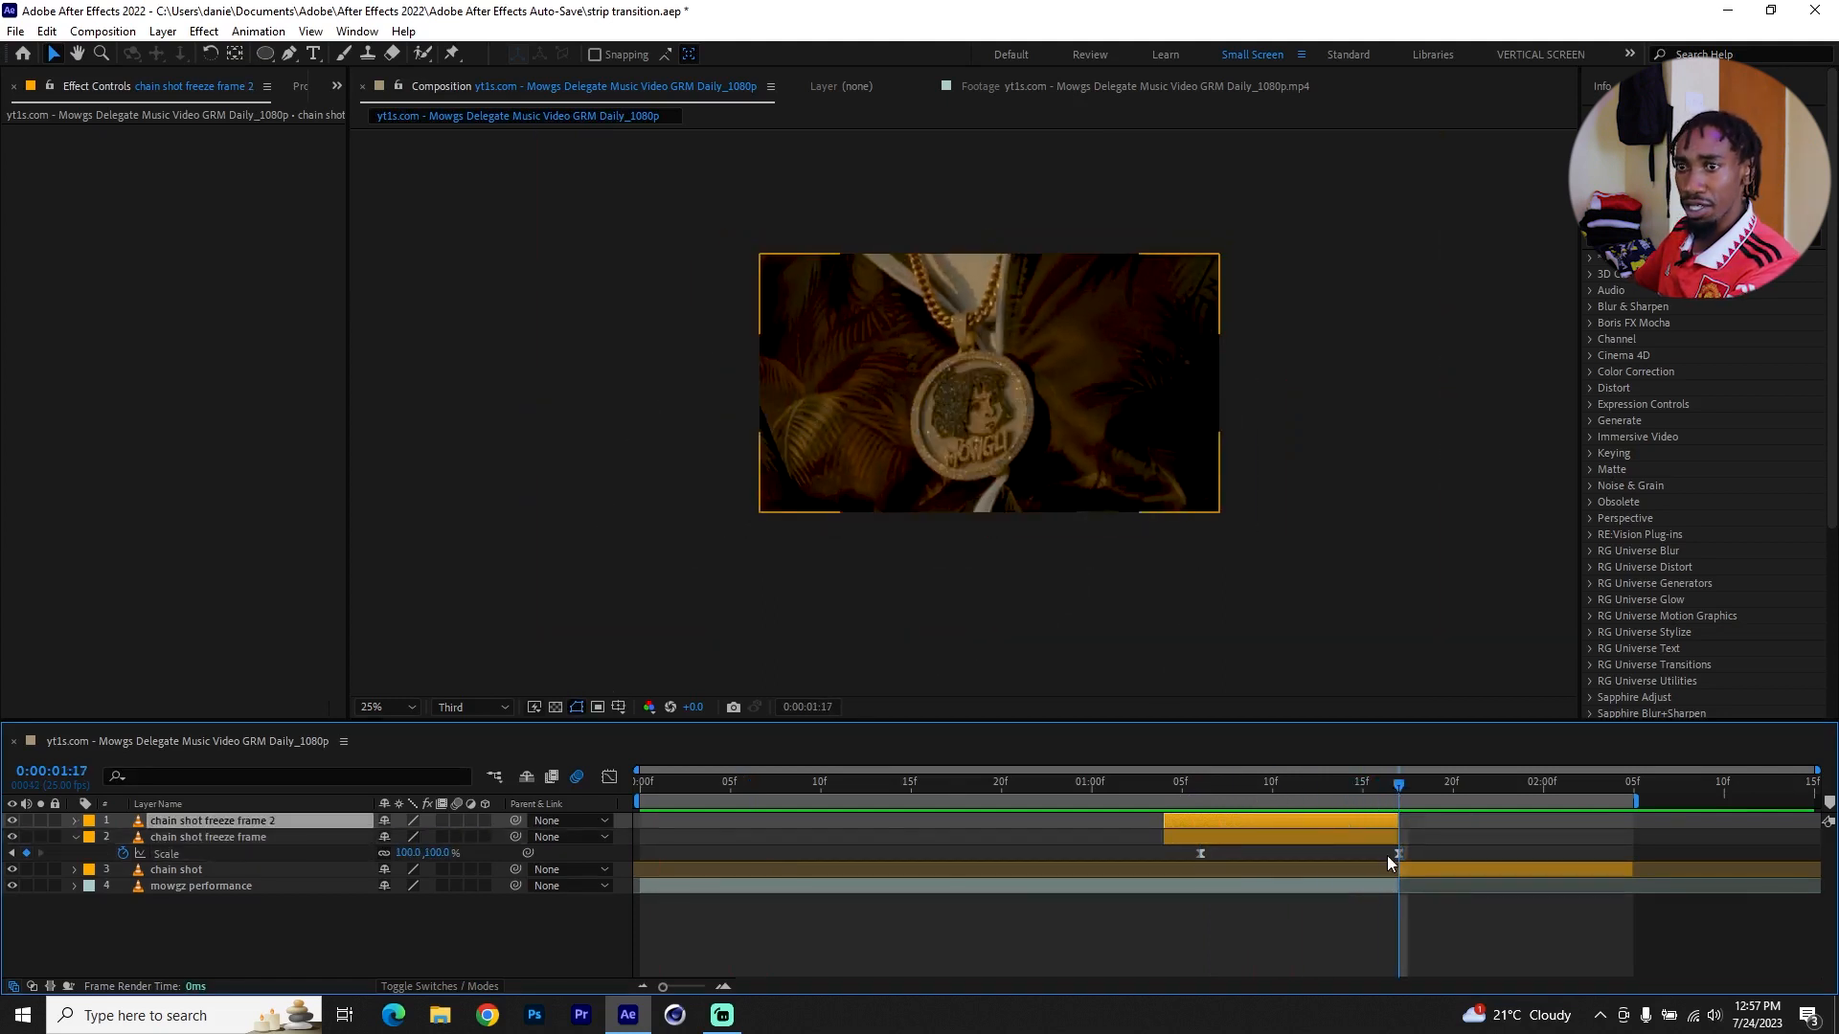
key("Return")
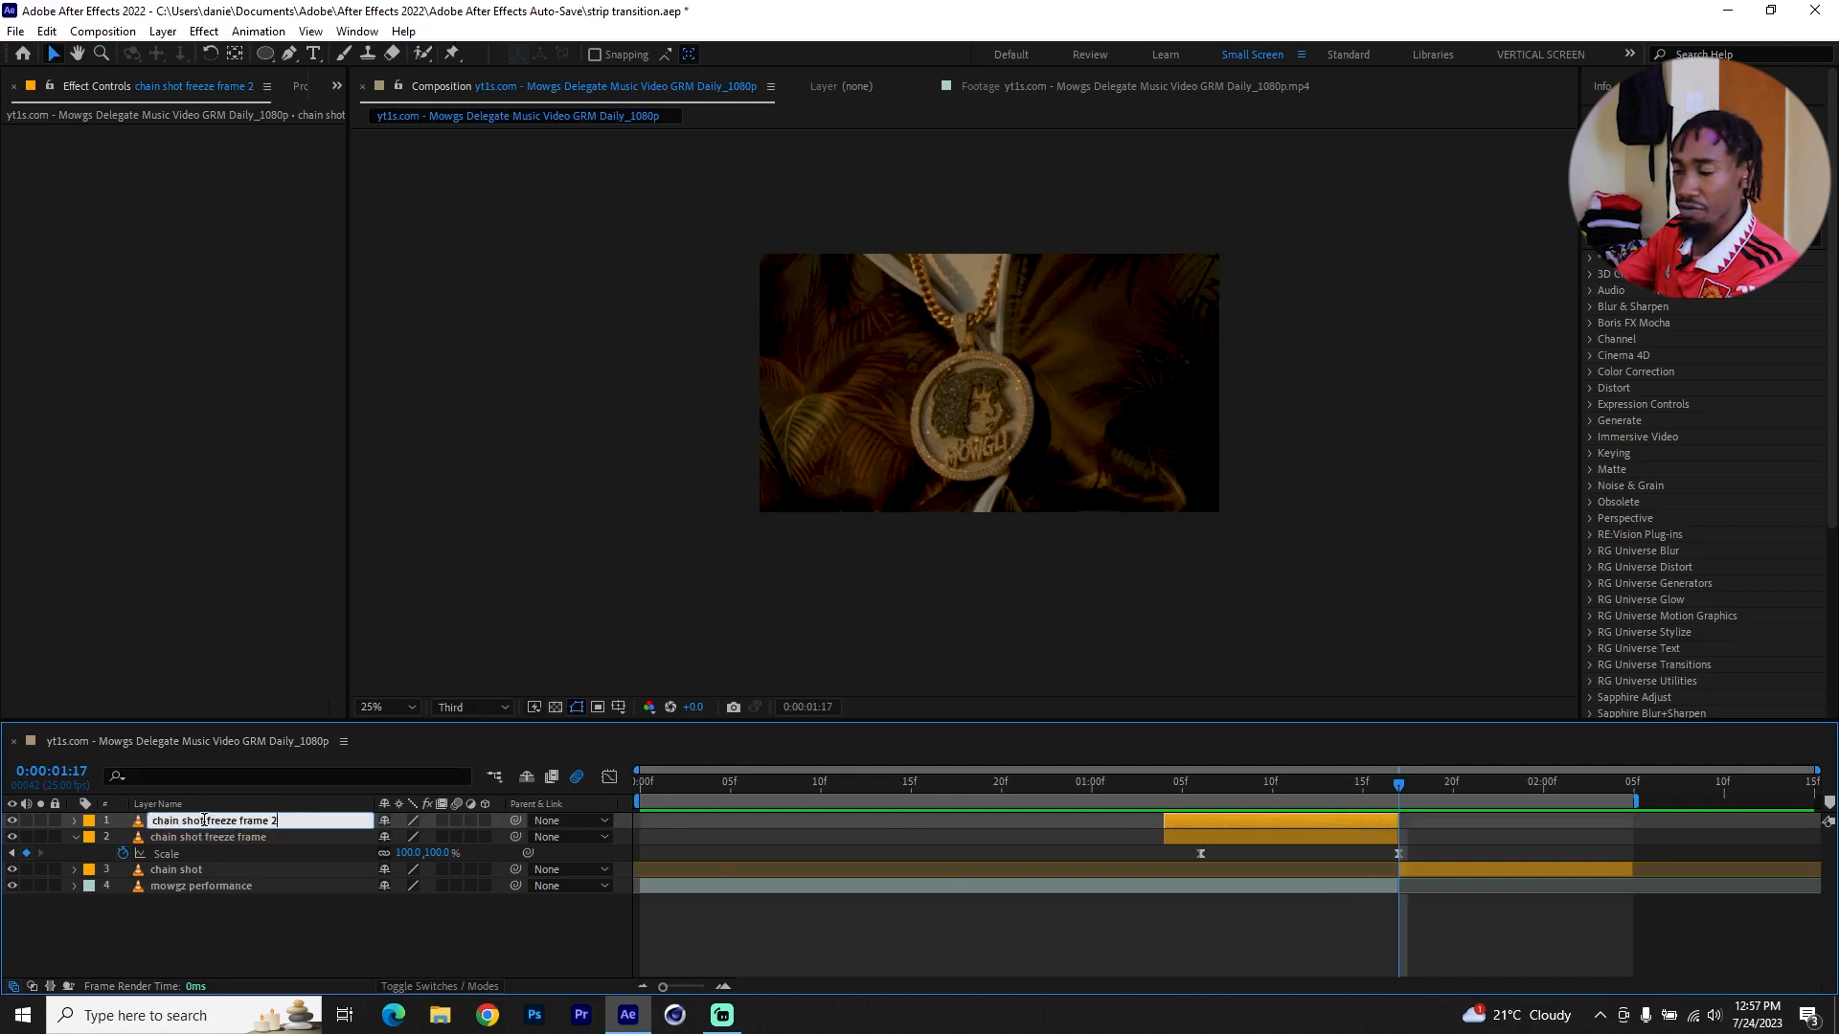
type("PENDANT")
key("Return")
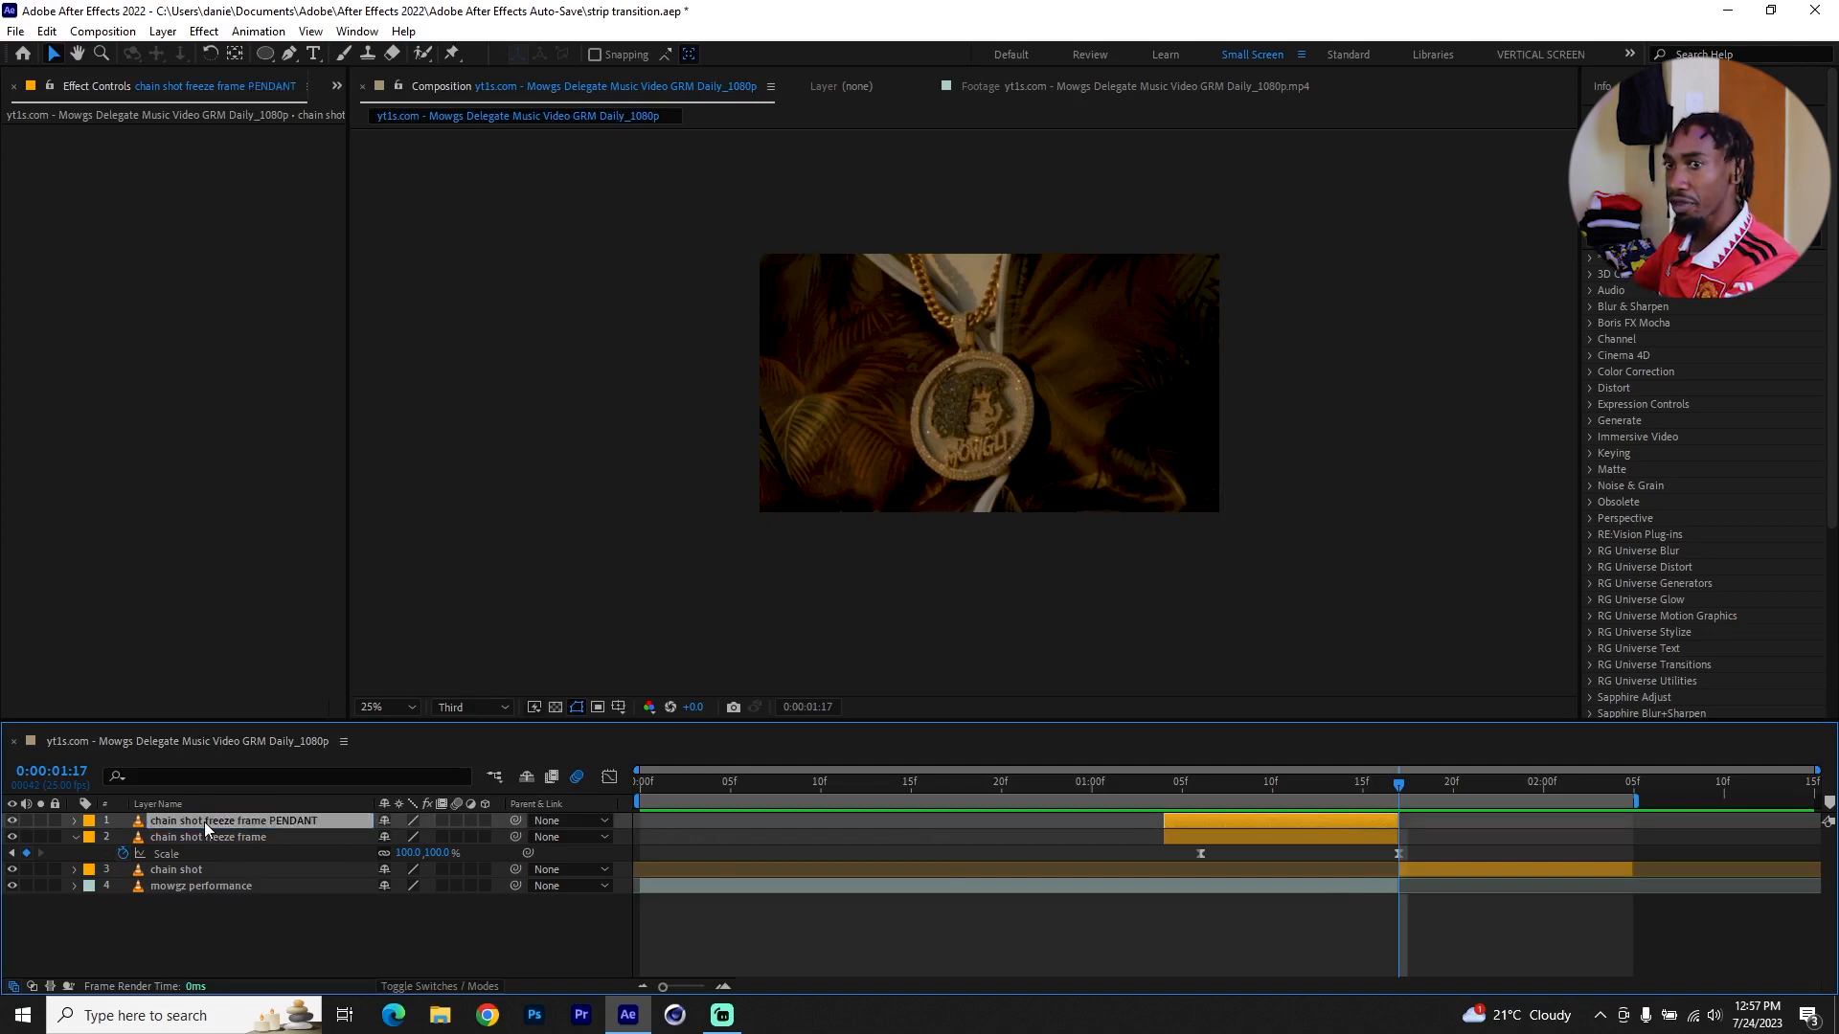
left_click(88, 829)
left_click(144, 641)
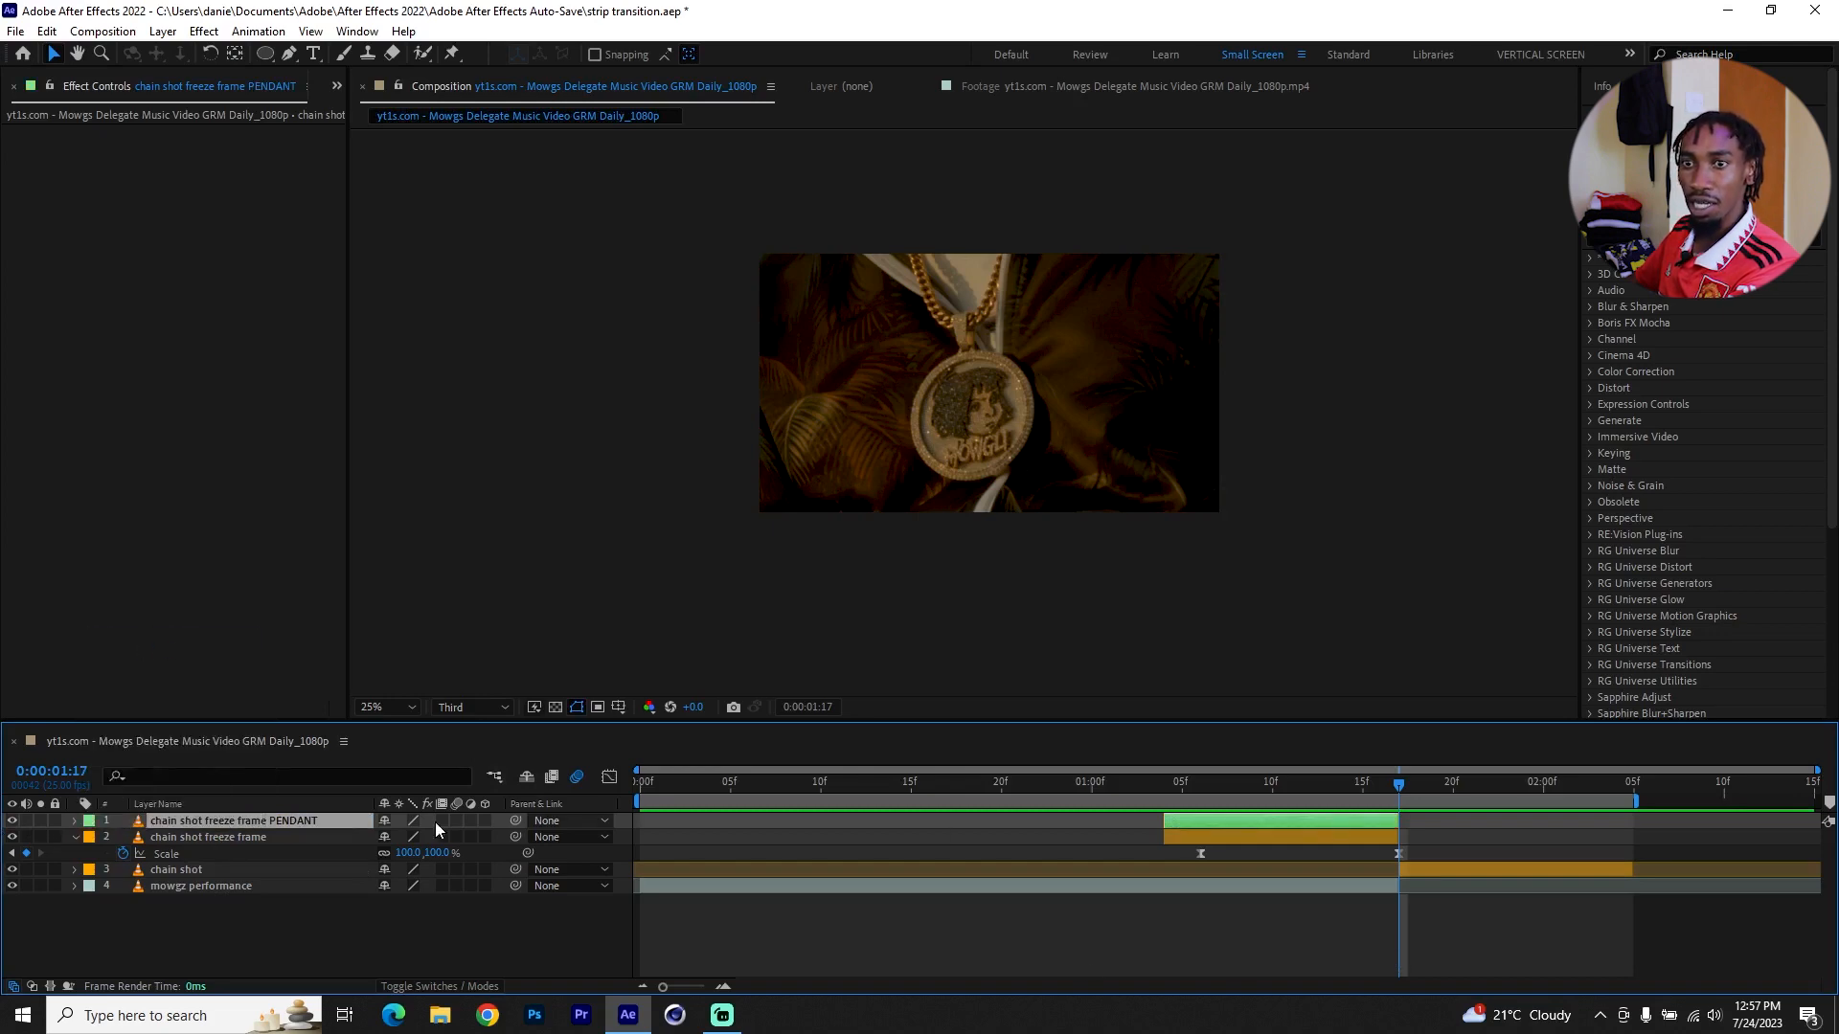
Solo the PENDANT layer and replace its scale keyframes with a constant scale of 100%.
left_click(41, 821)
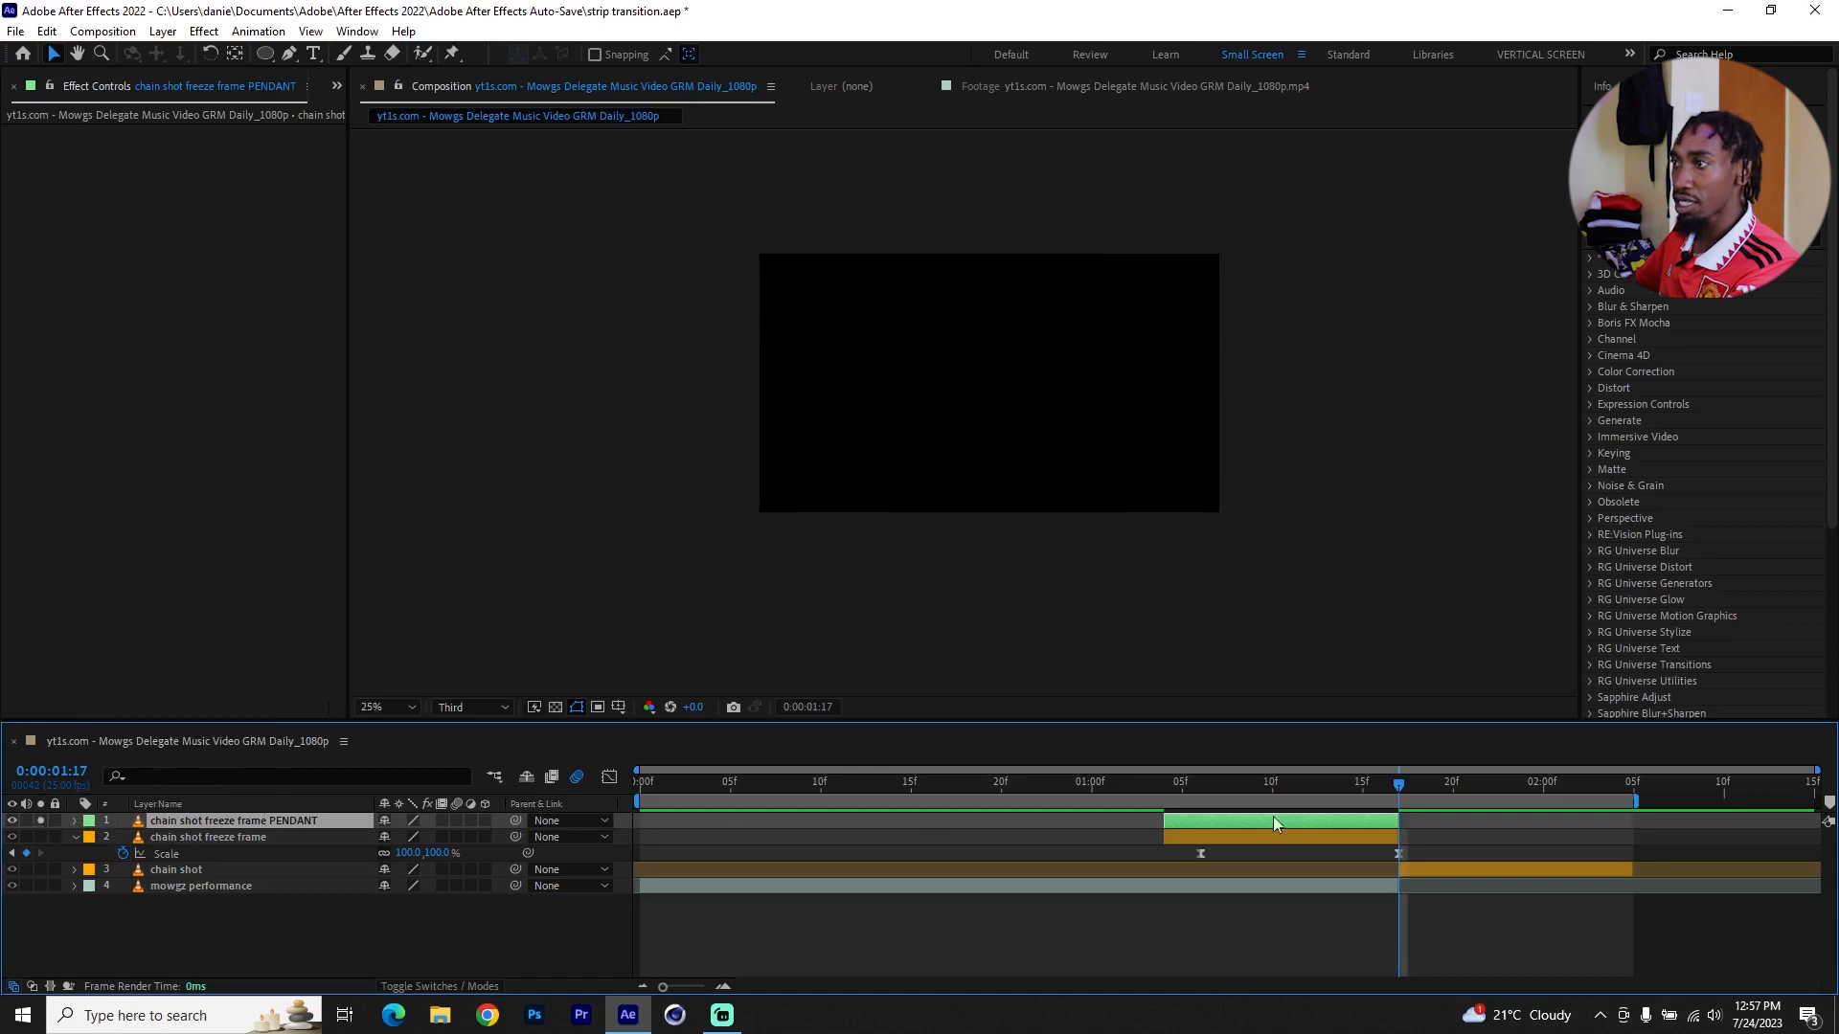
left_click(1309, 784)
key("s")
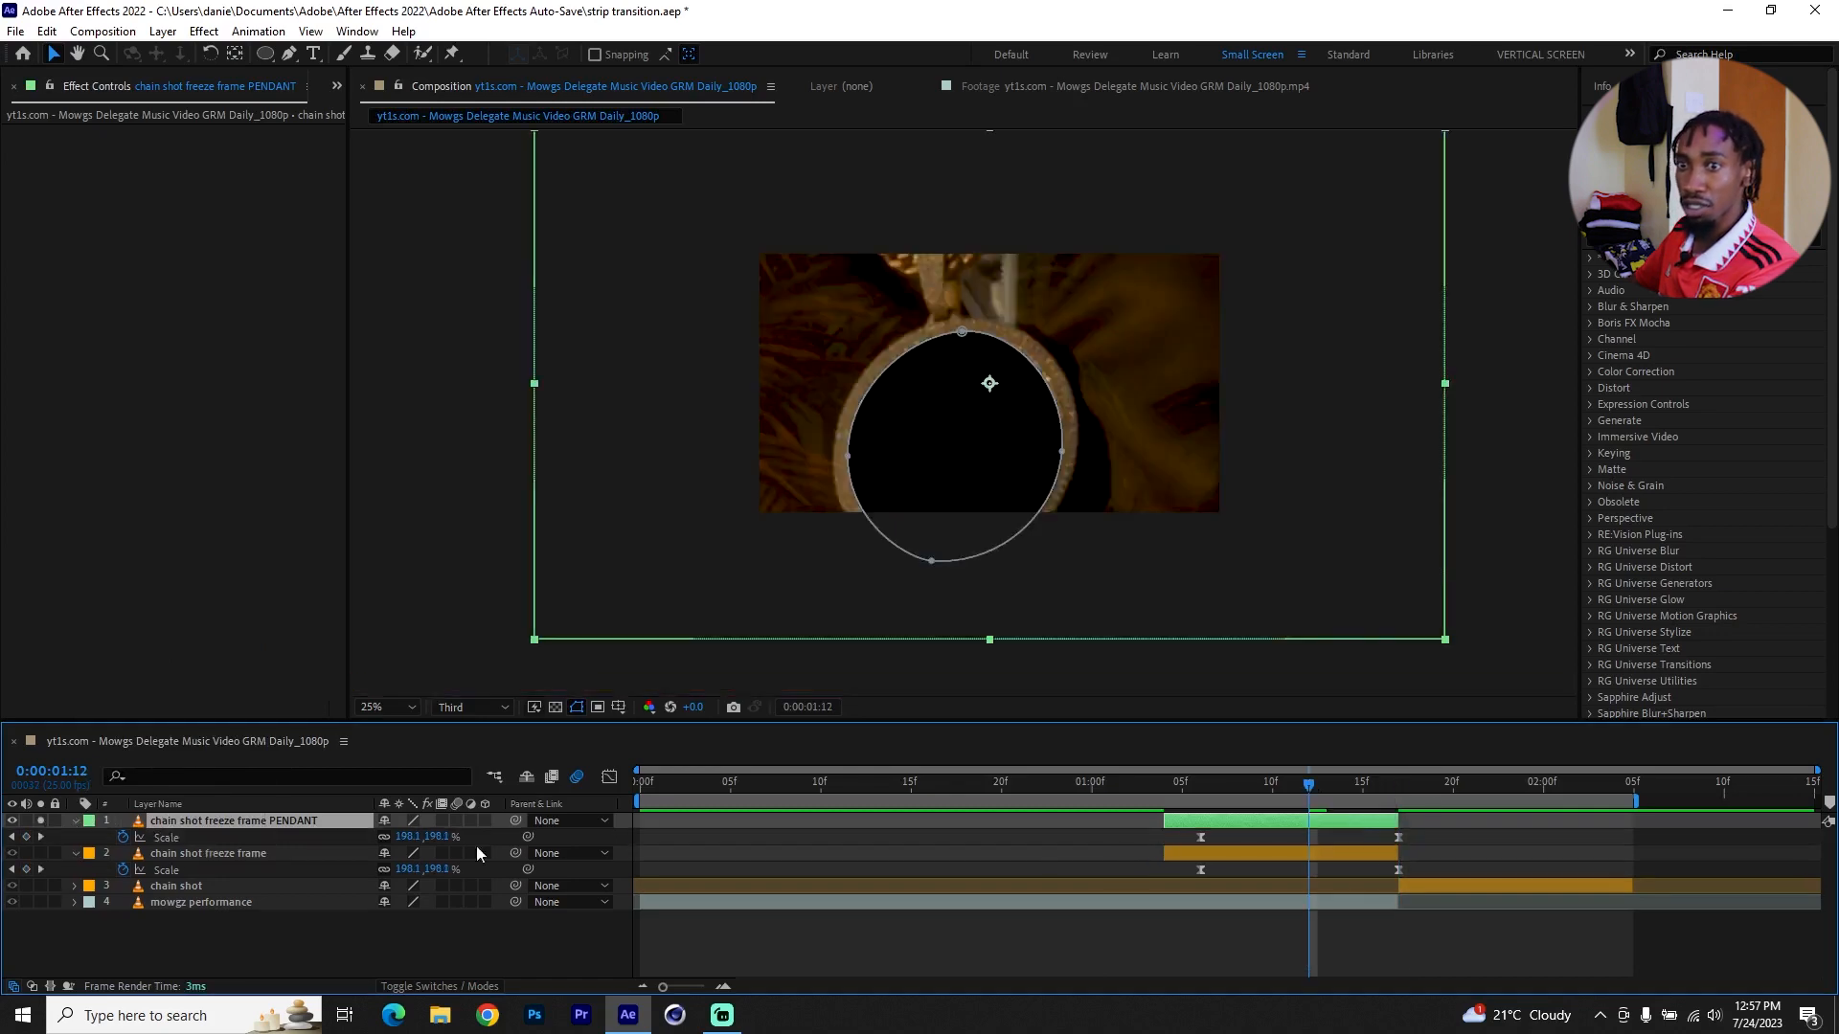
left_click(122, 837)
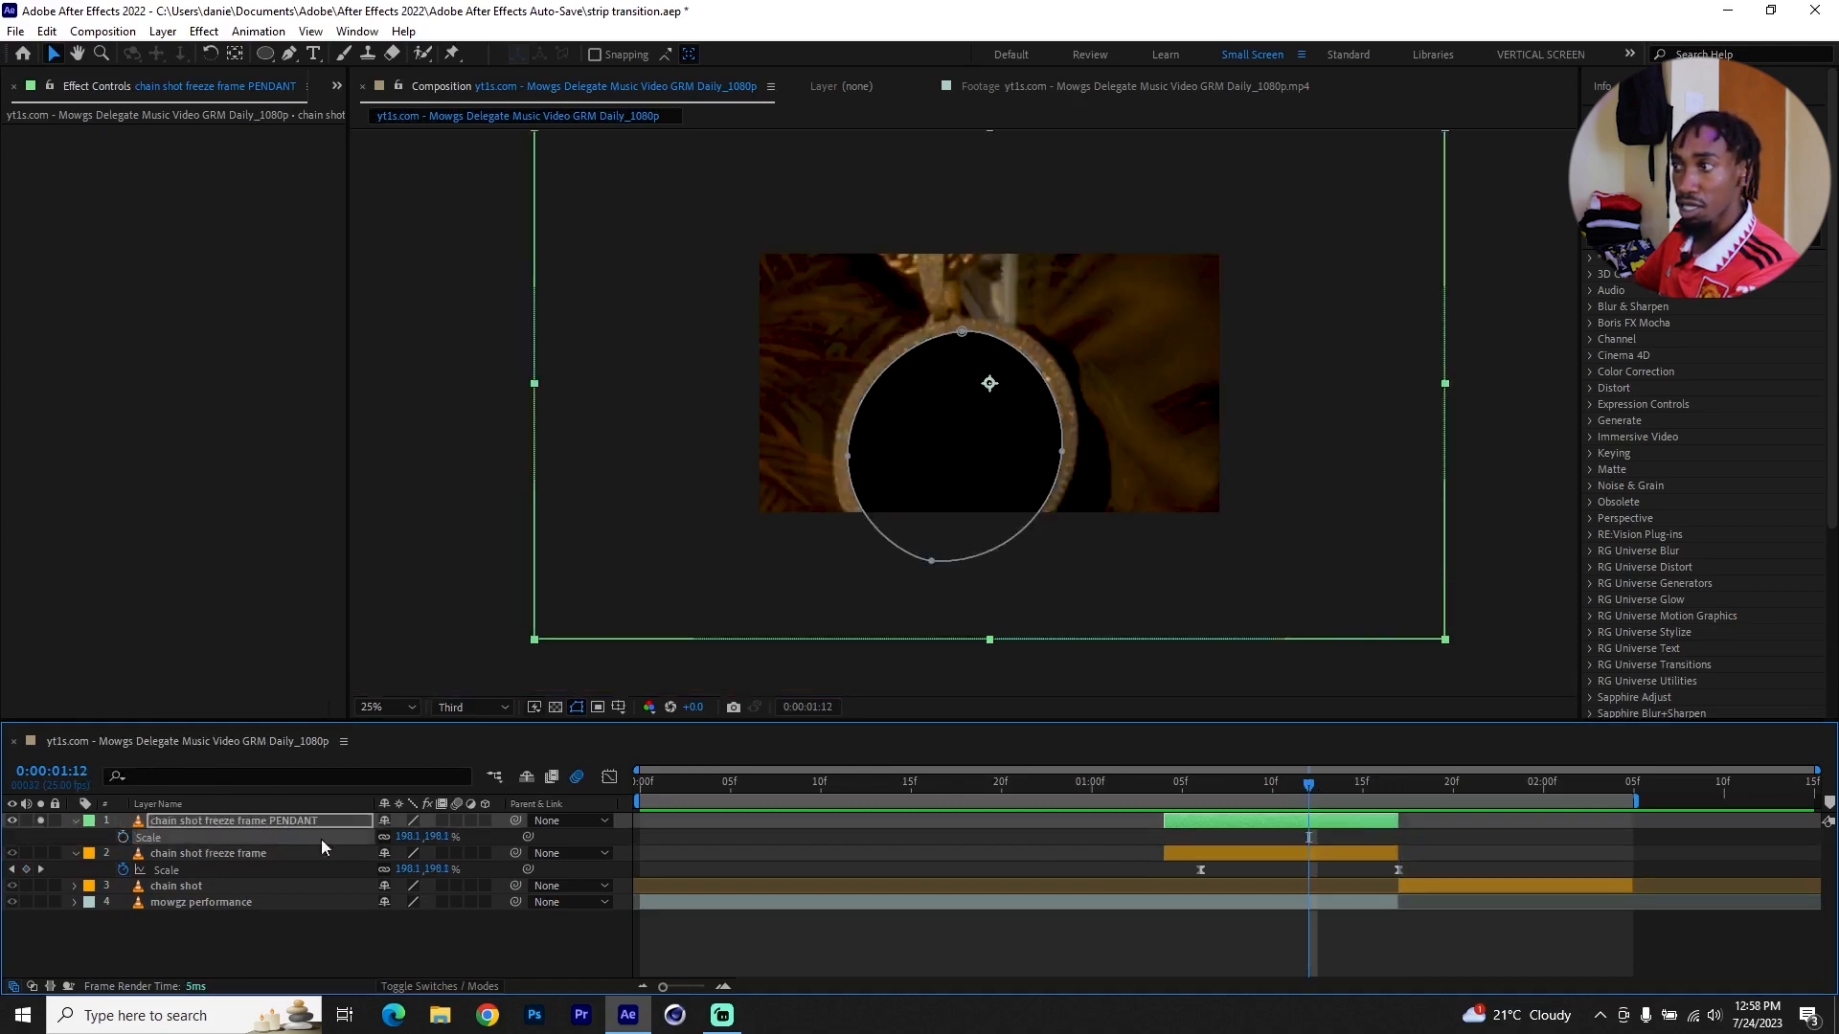
left_click(408, 836)
type("100")
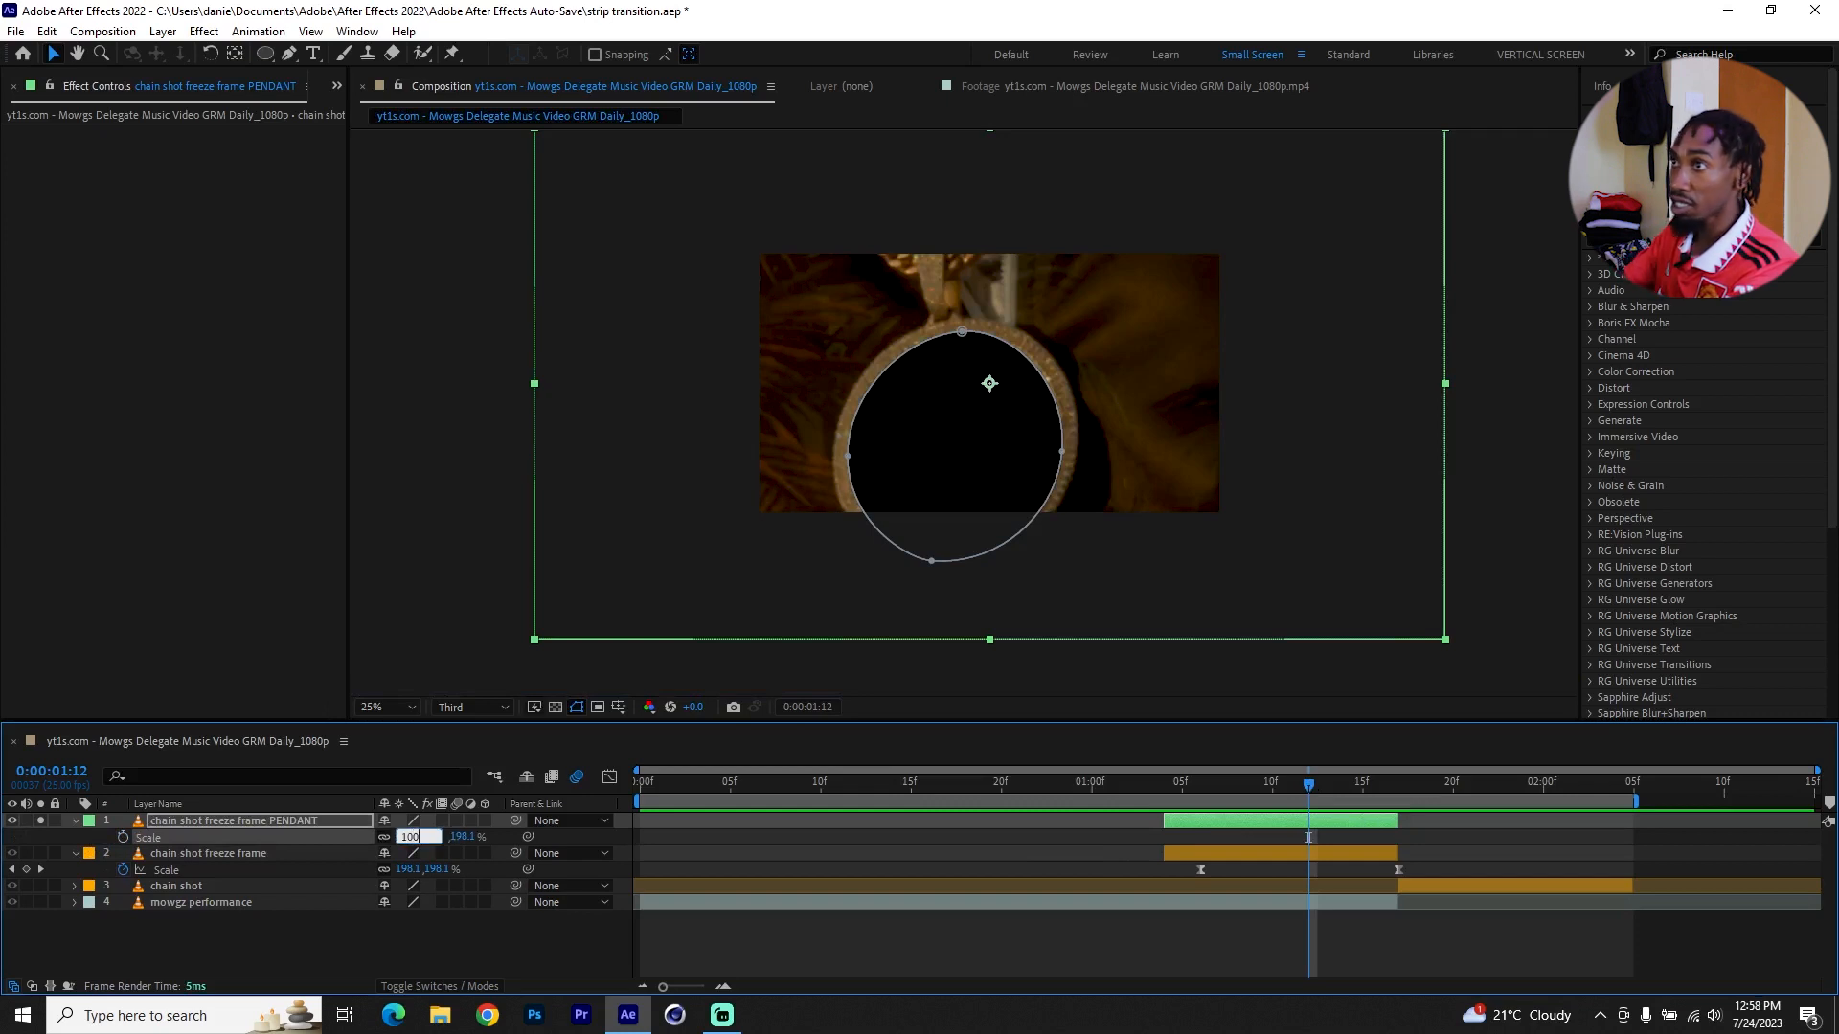
key("Return")
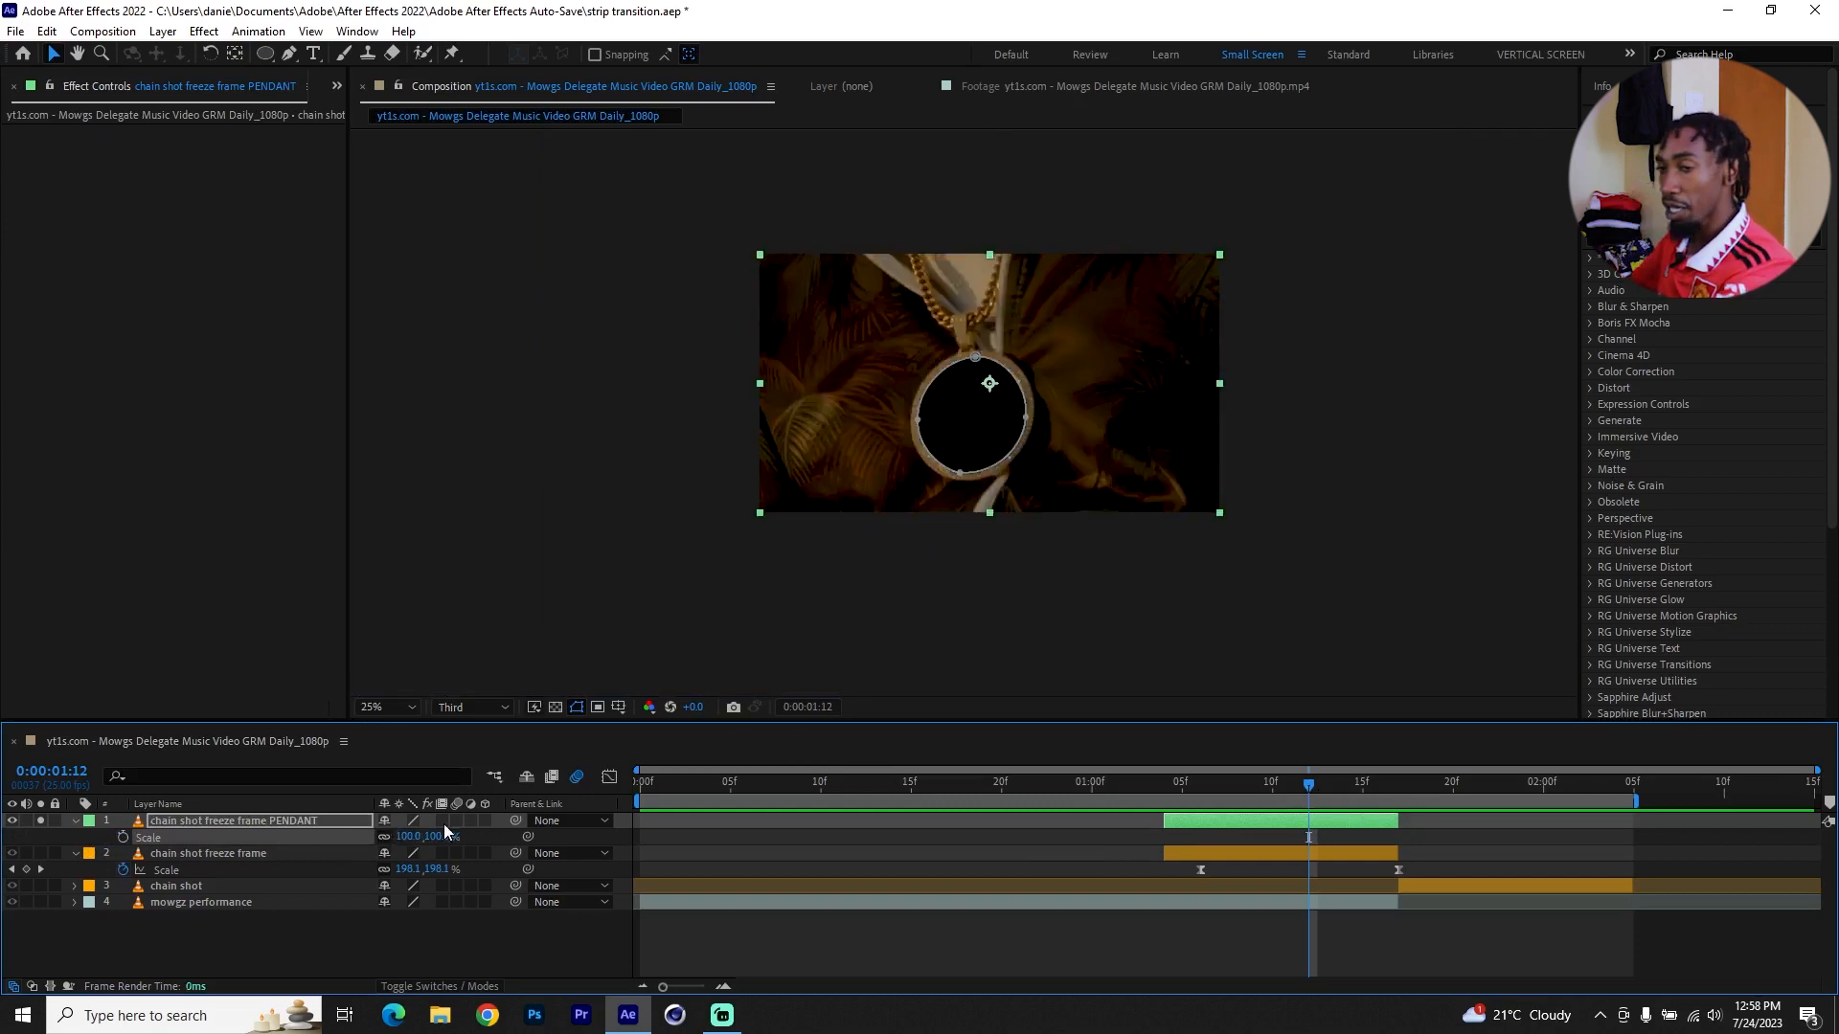
Set the PENDANT layer's mask mode to Add, keeping only the pendant area.
key("m")
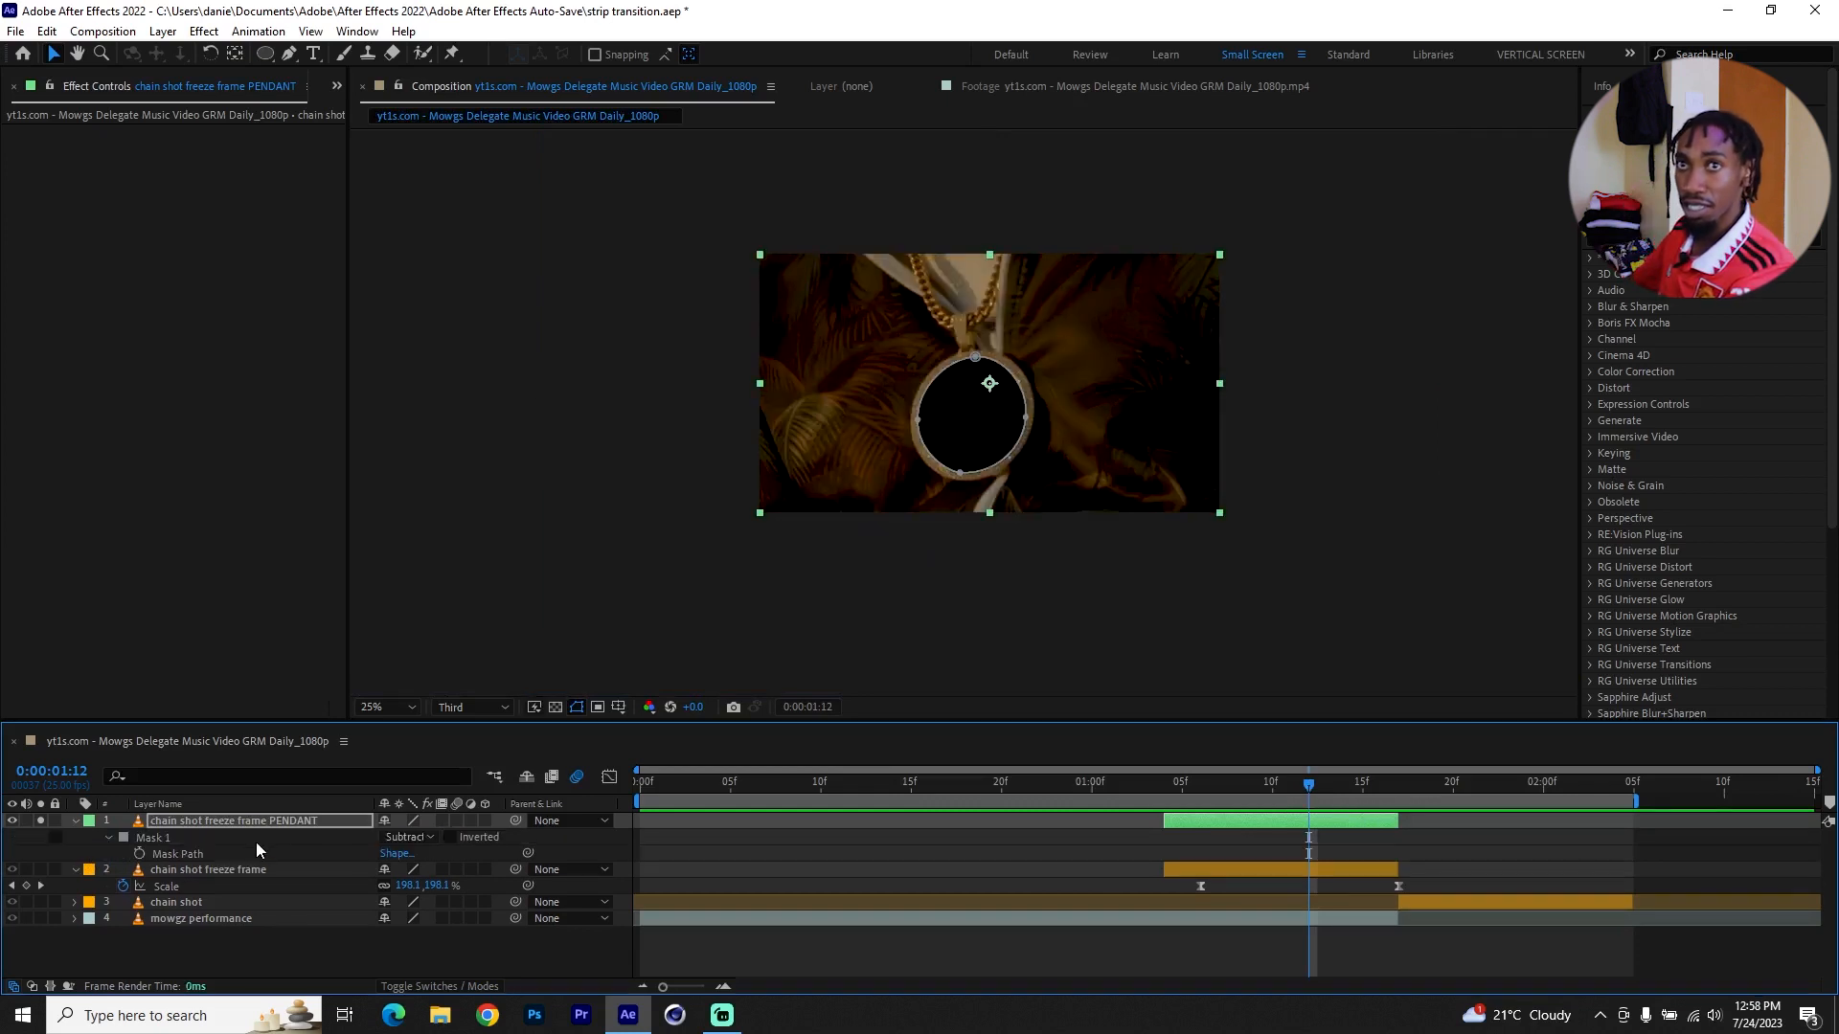
left_click(412, 838)
left_click(433, 712)
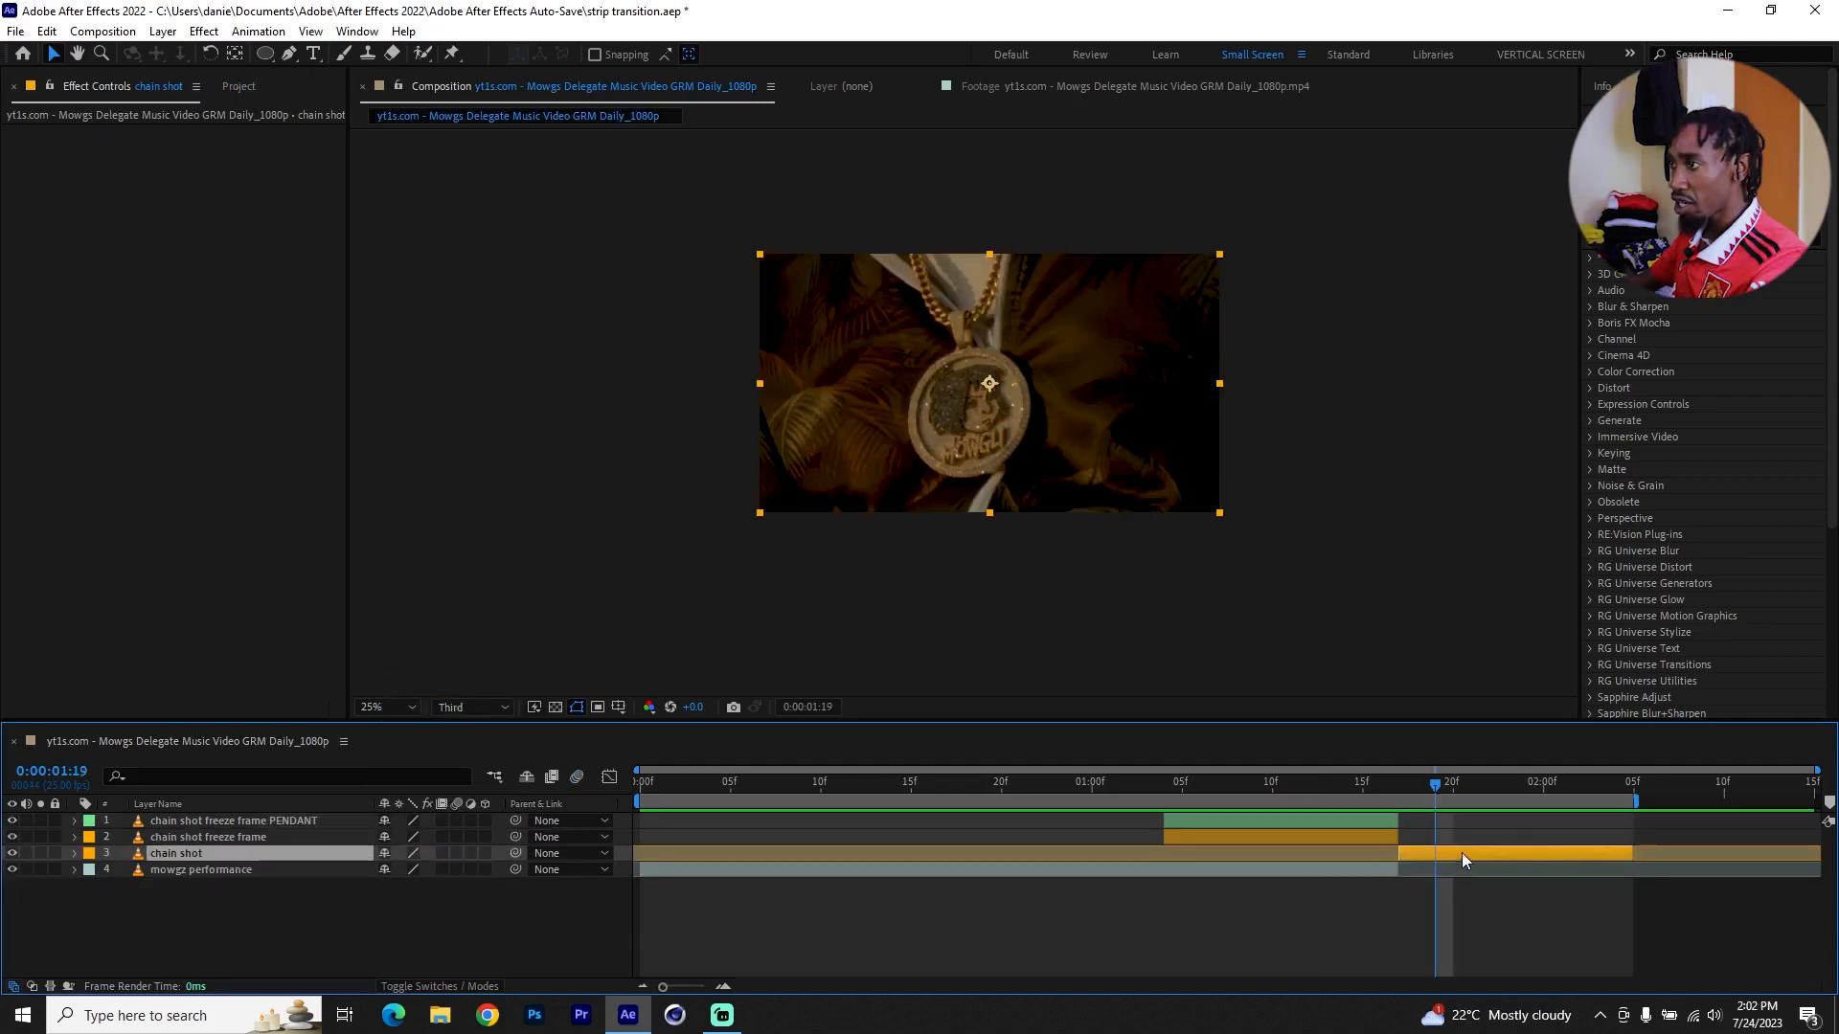
Extend the ends of the chain shot freeze frame and PENDANT layers to 0:00:01:22.
left_click_drag(1439, 789, 1398, 790)
left_click(1385, 837)
key("u")
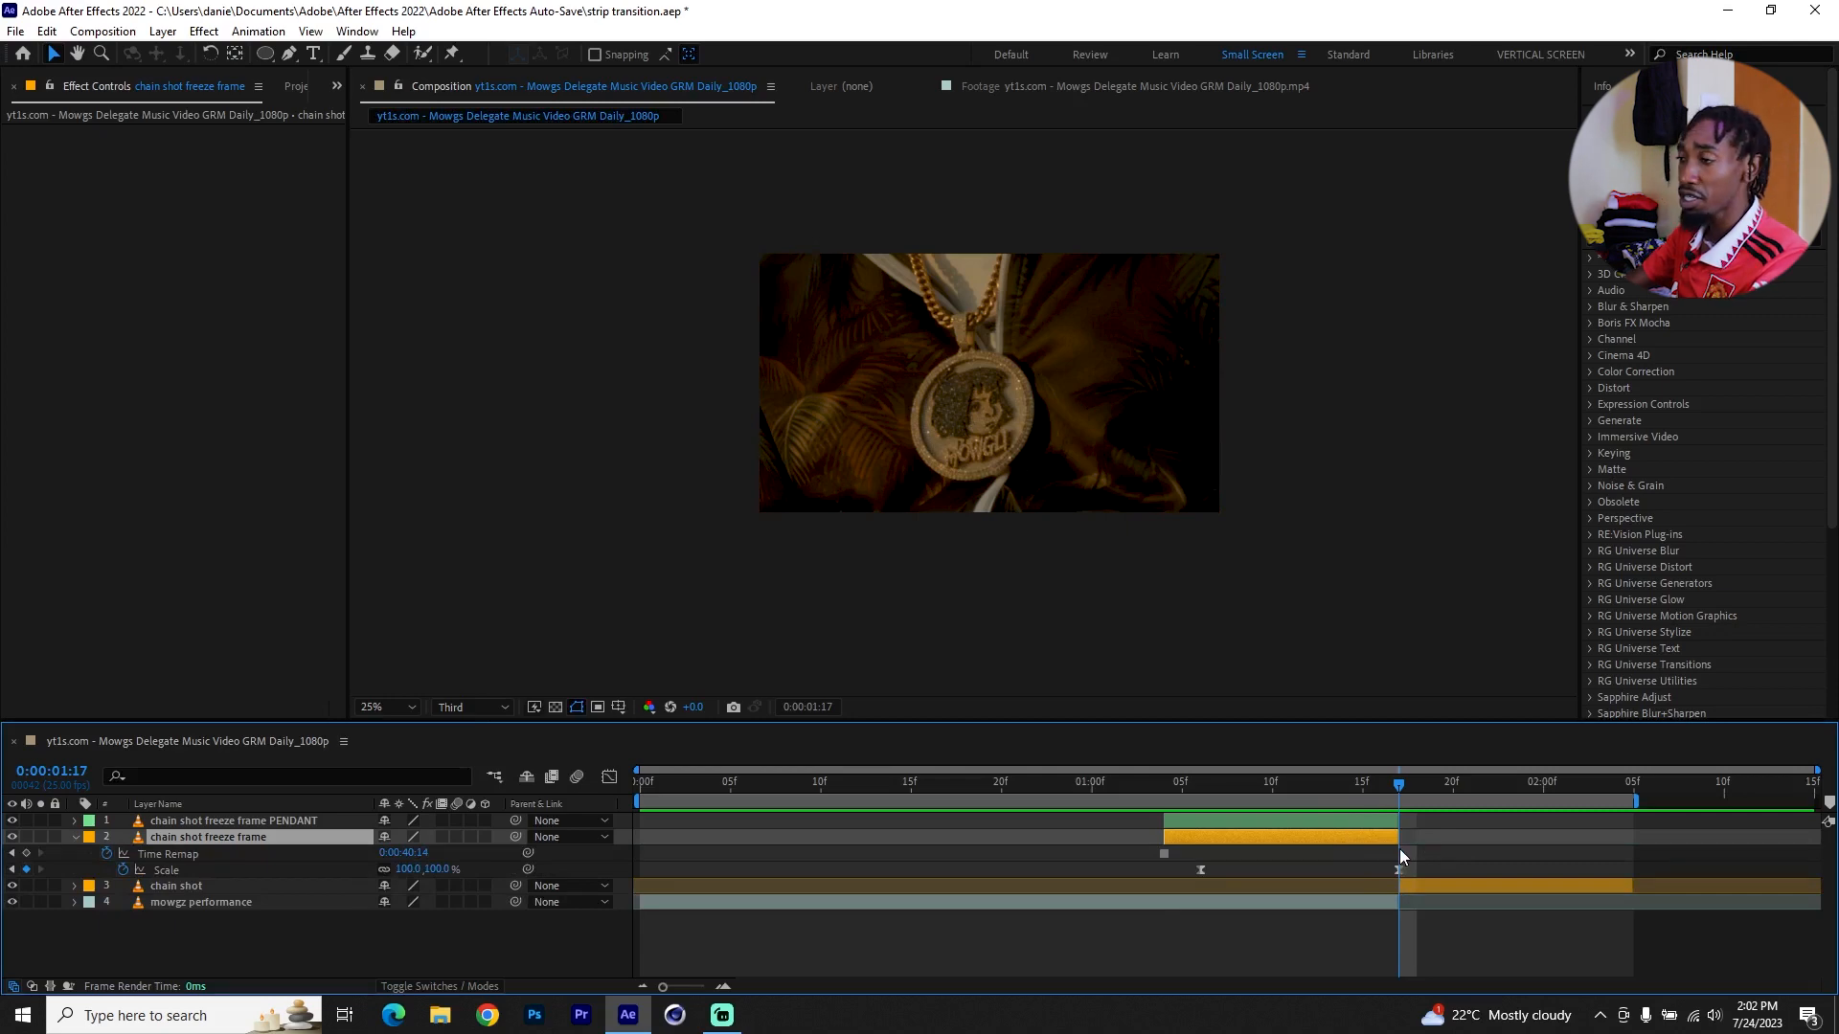
key("space")
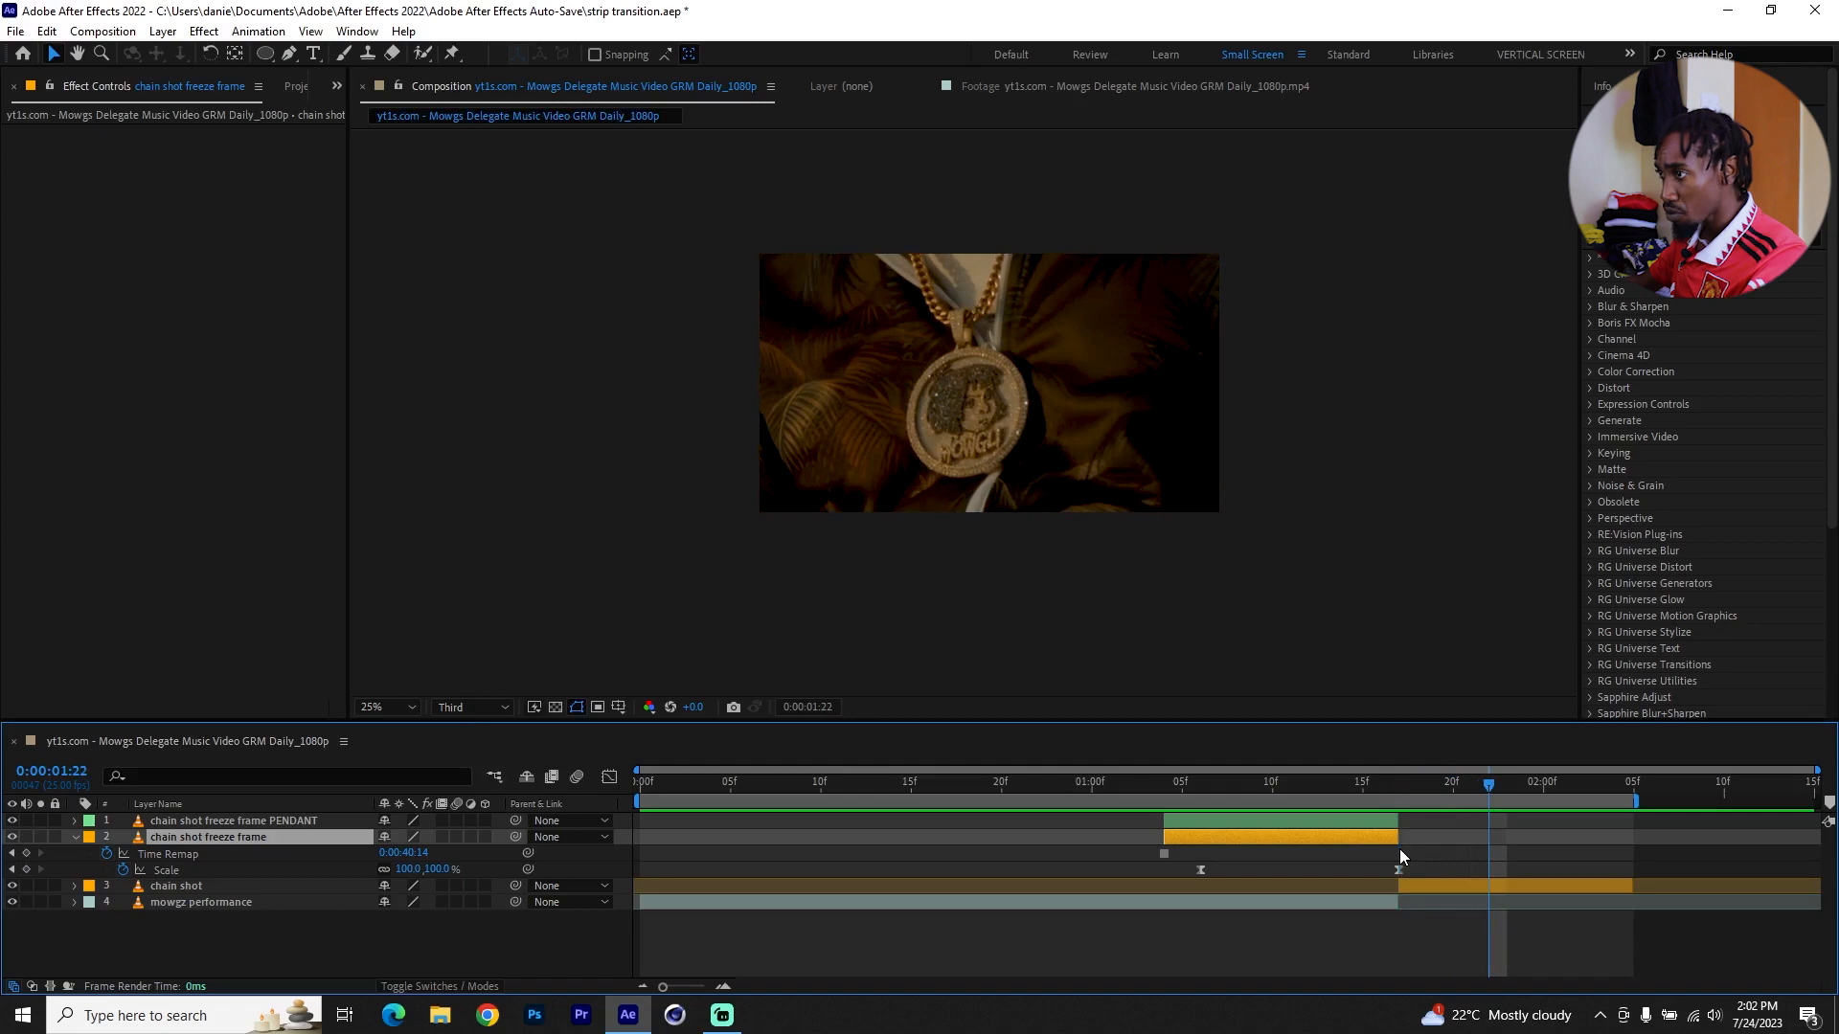
left_click_drag(1398, 837, 1484, 837)
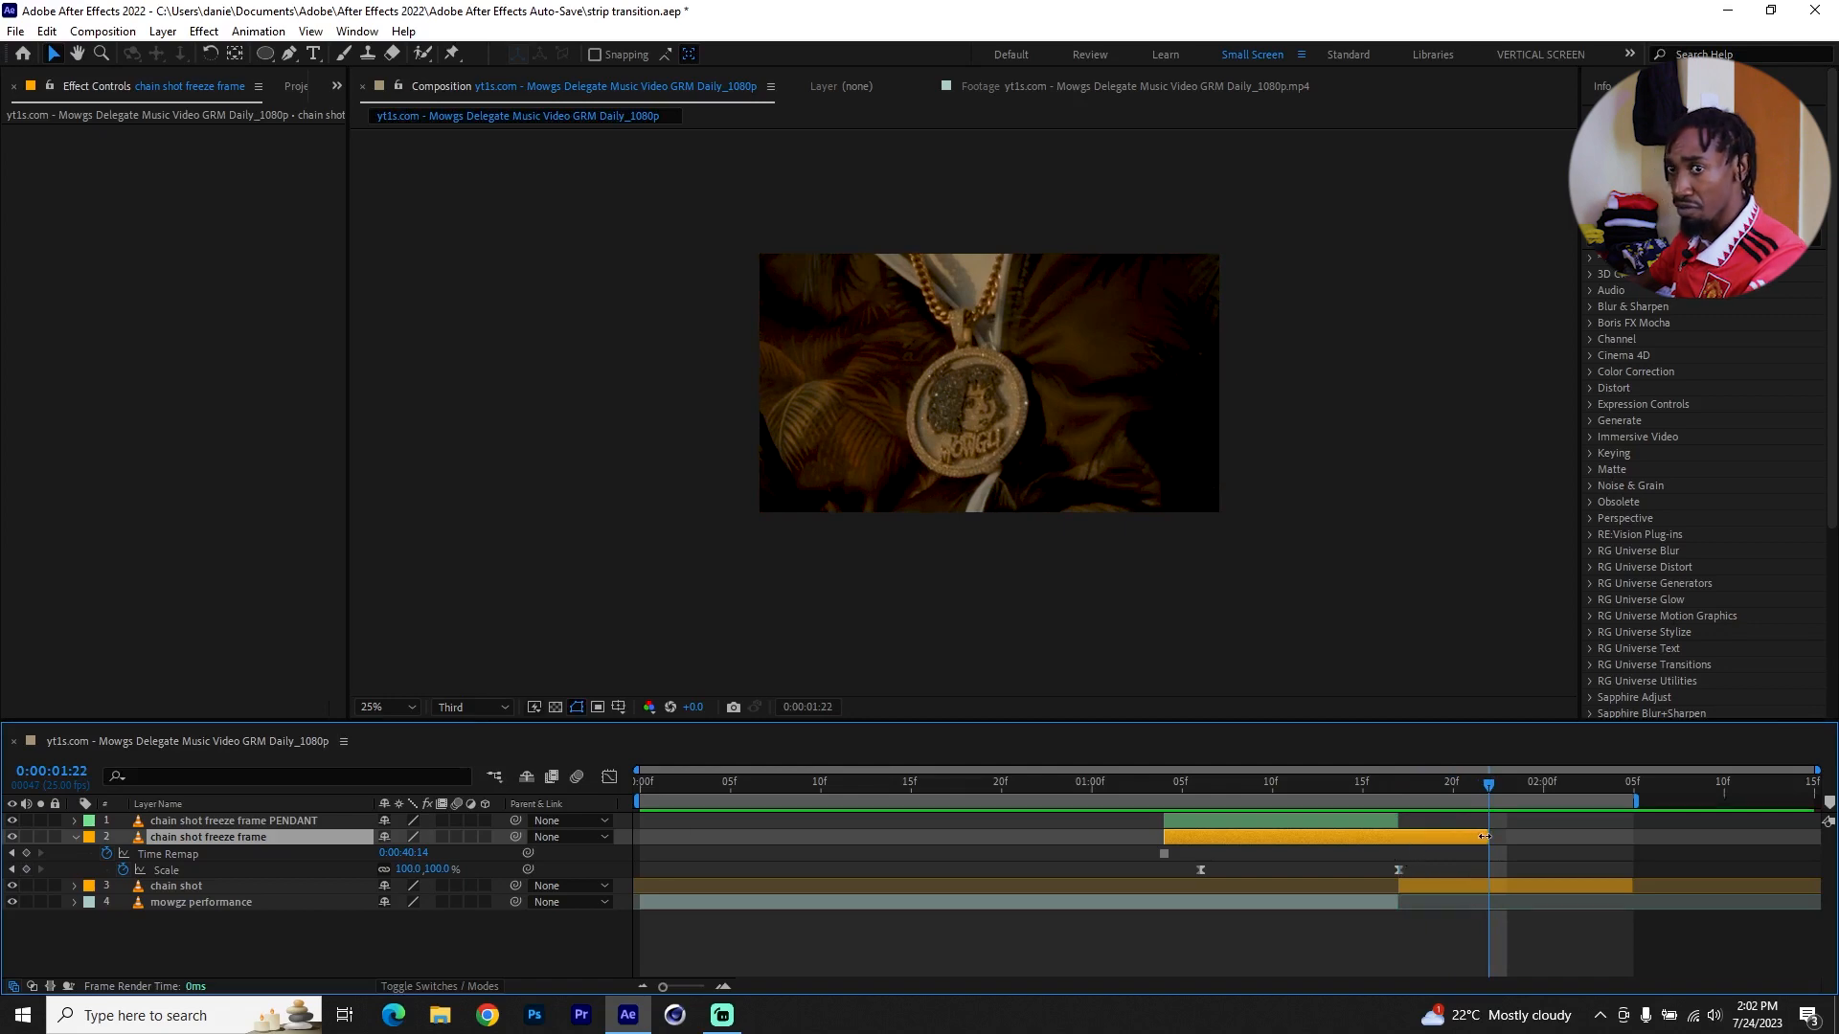
left_click(1359, 819)
left_click_drag(1399, 821, 1483, 822)
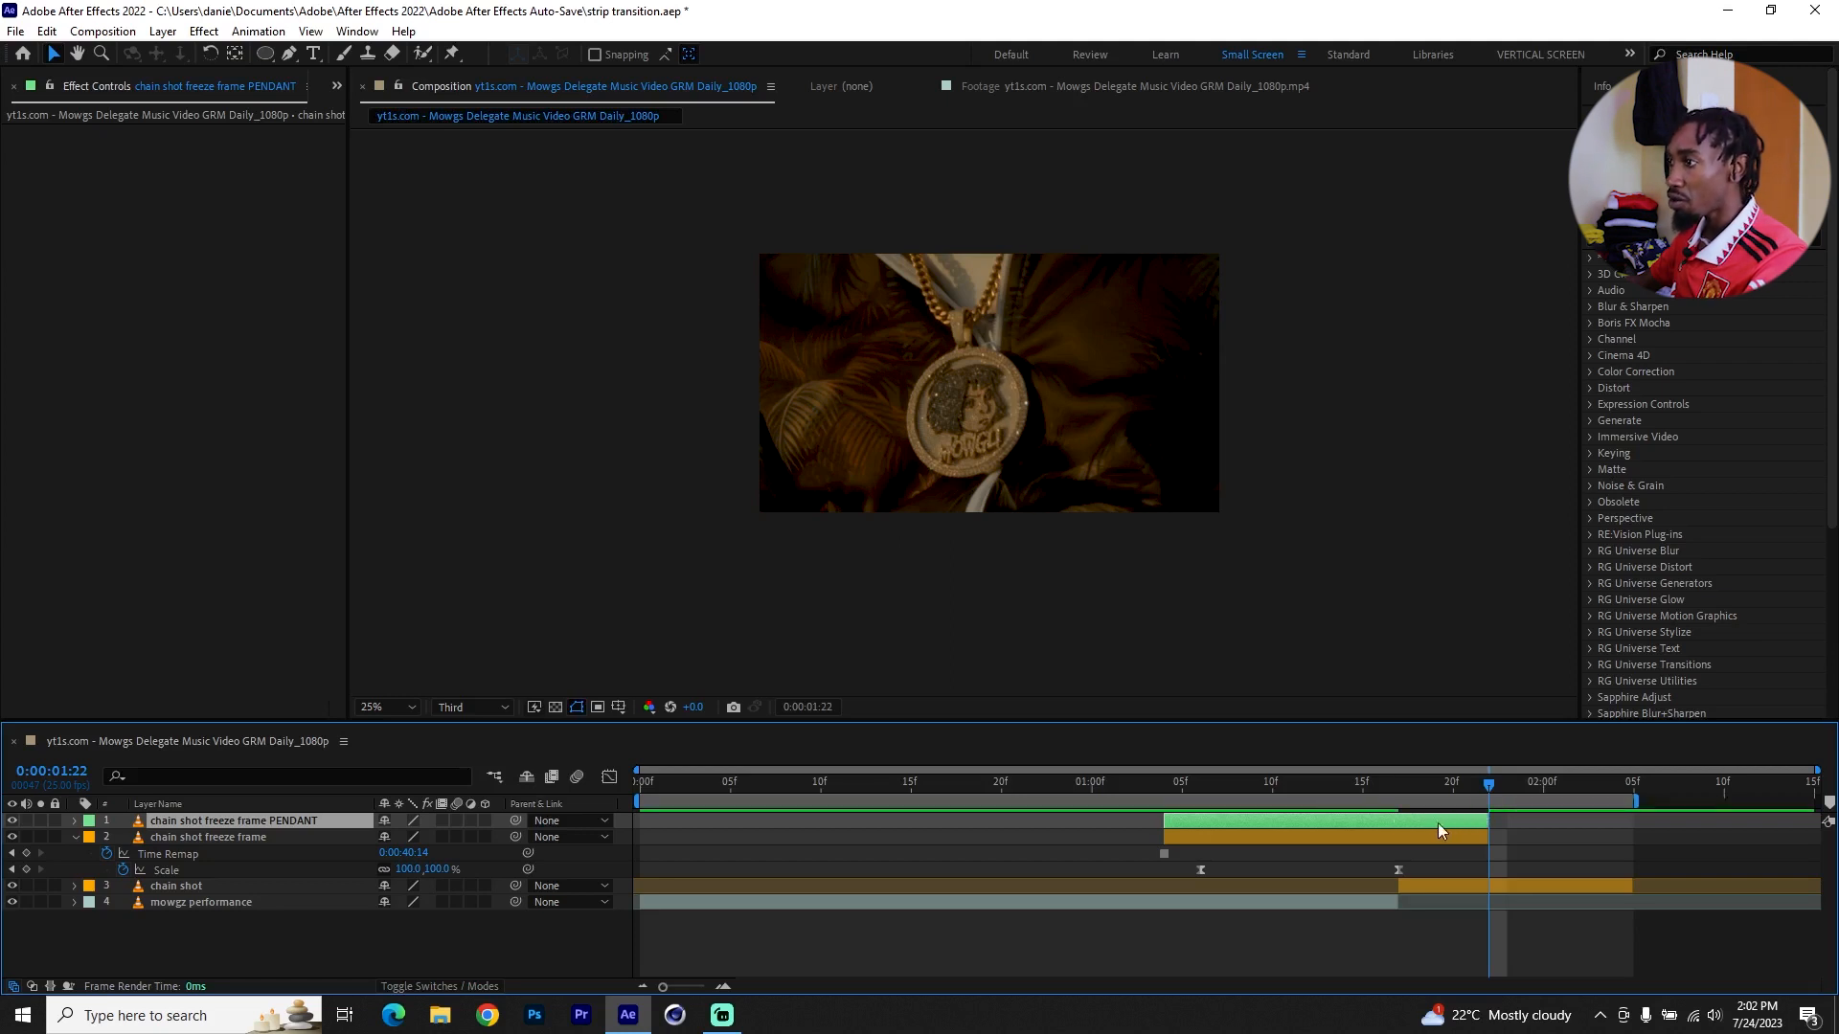
Trim the chain shot layer's start to 0:00:01:22 and extend the performance layer to the end of the work area.
left_click(1458, 888)
mouse_move(1466, 779)
left_mouse_down()
mouse_move(1427, 782)
mouse_move(1492, 789)
left_mouse_up()
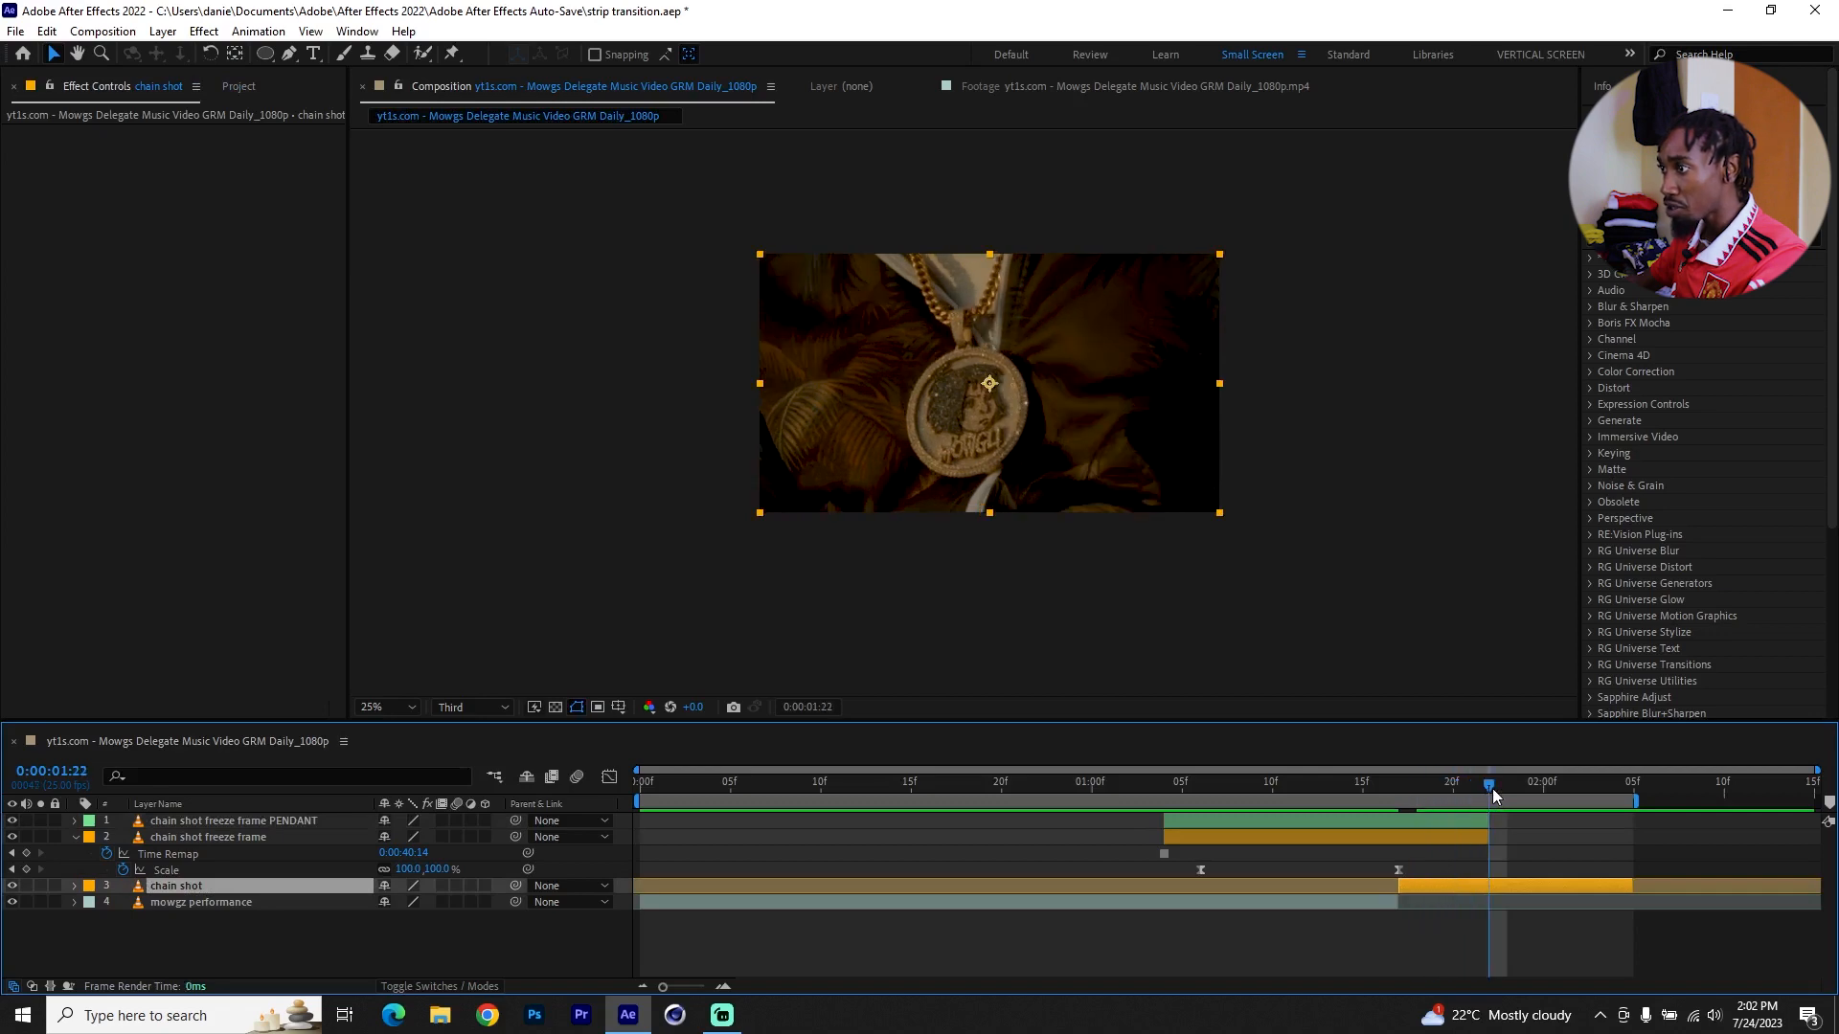
left_click_drag(1401, 889, 1485, 881)
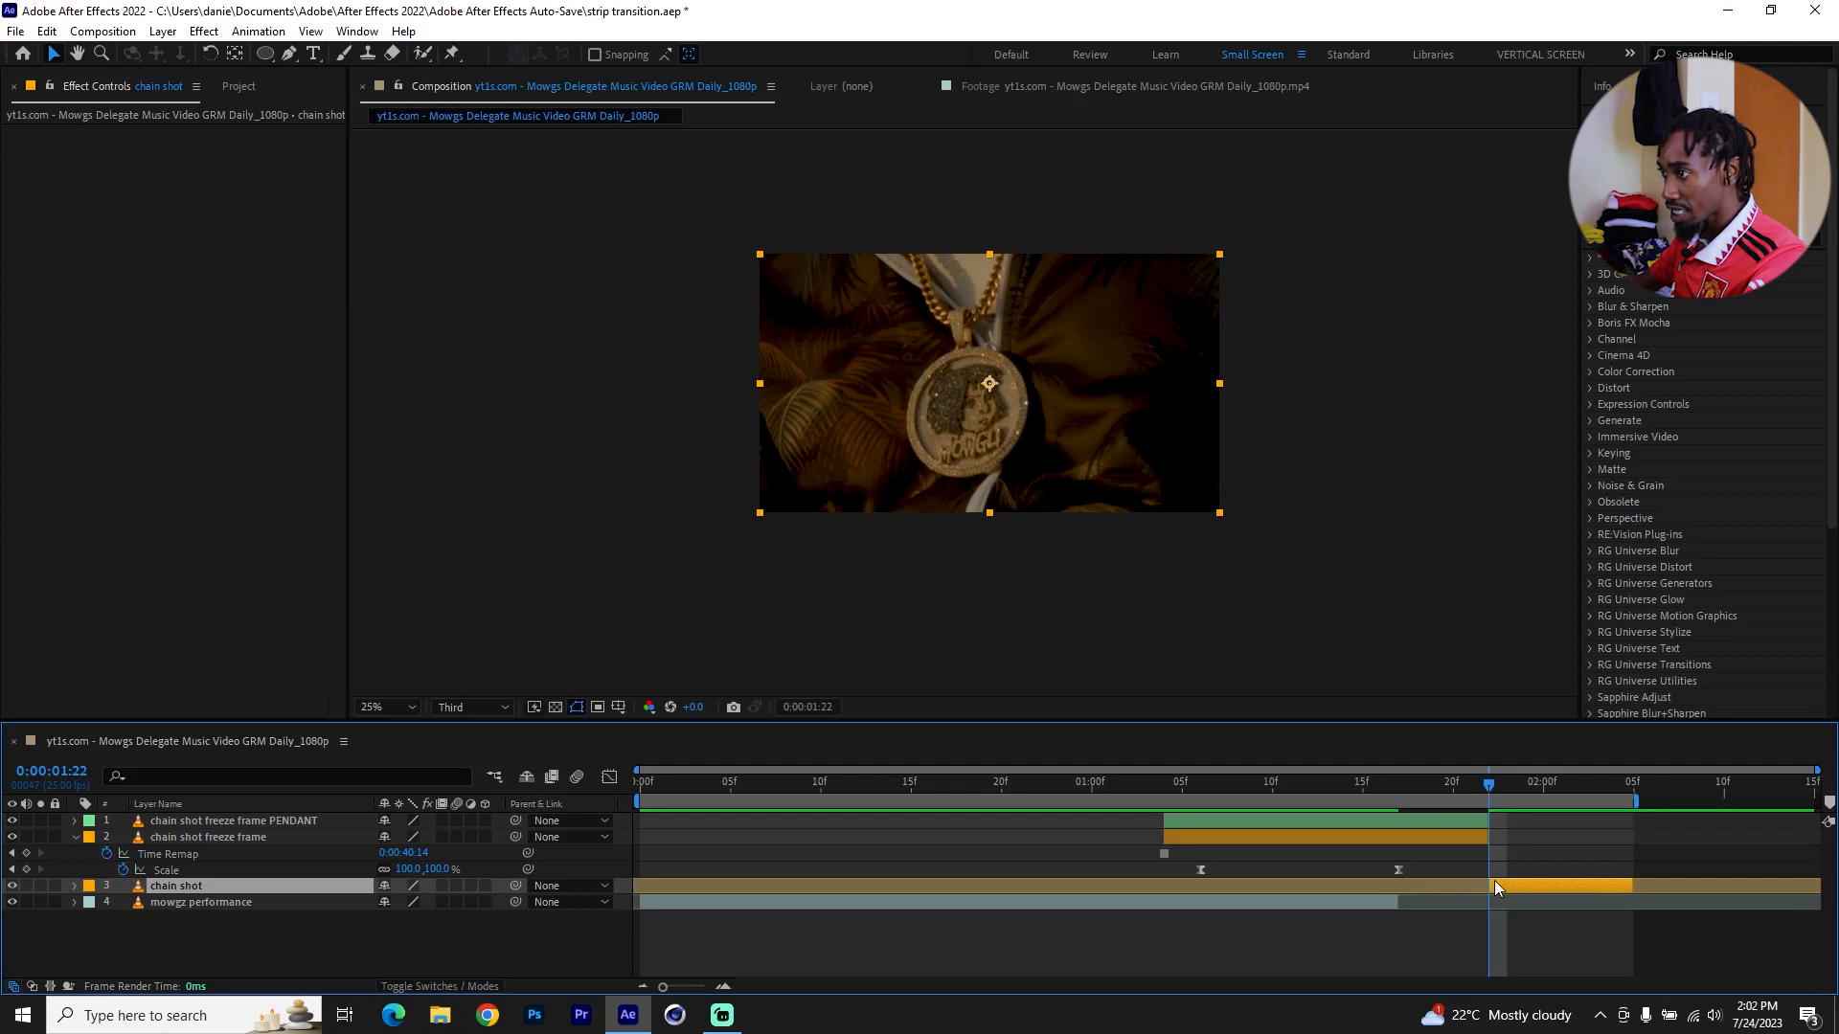
left_click_drag(1396, 906, 1627, 901)
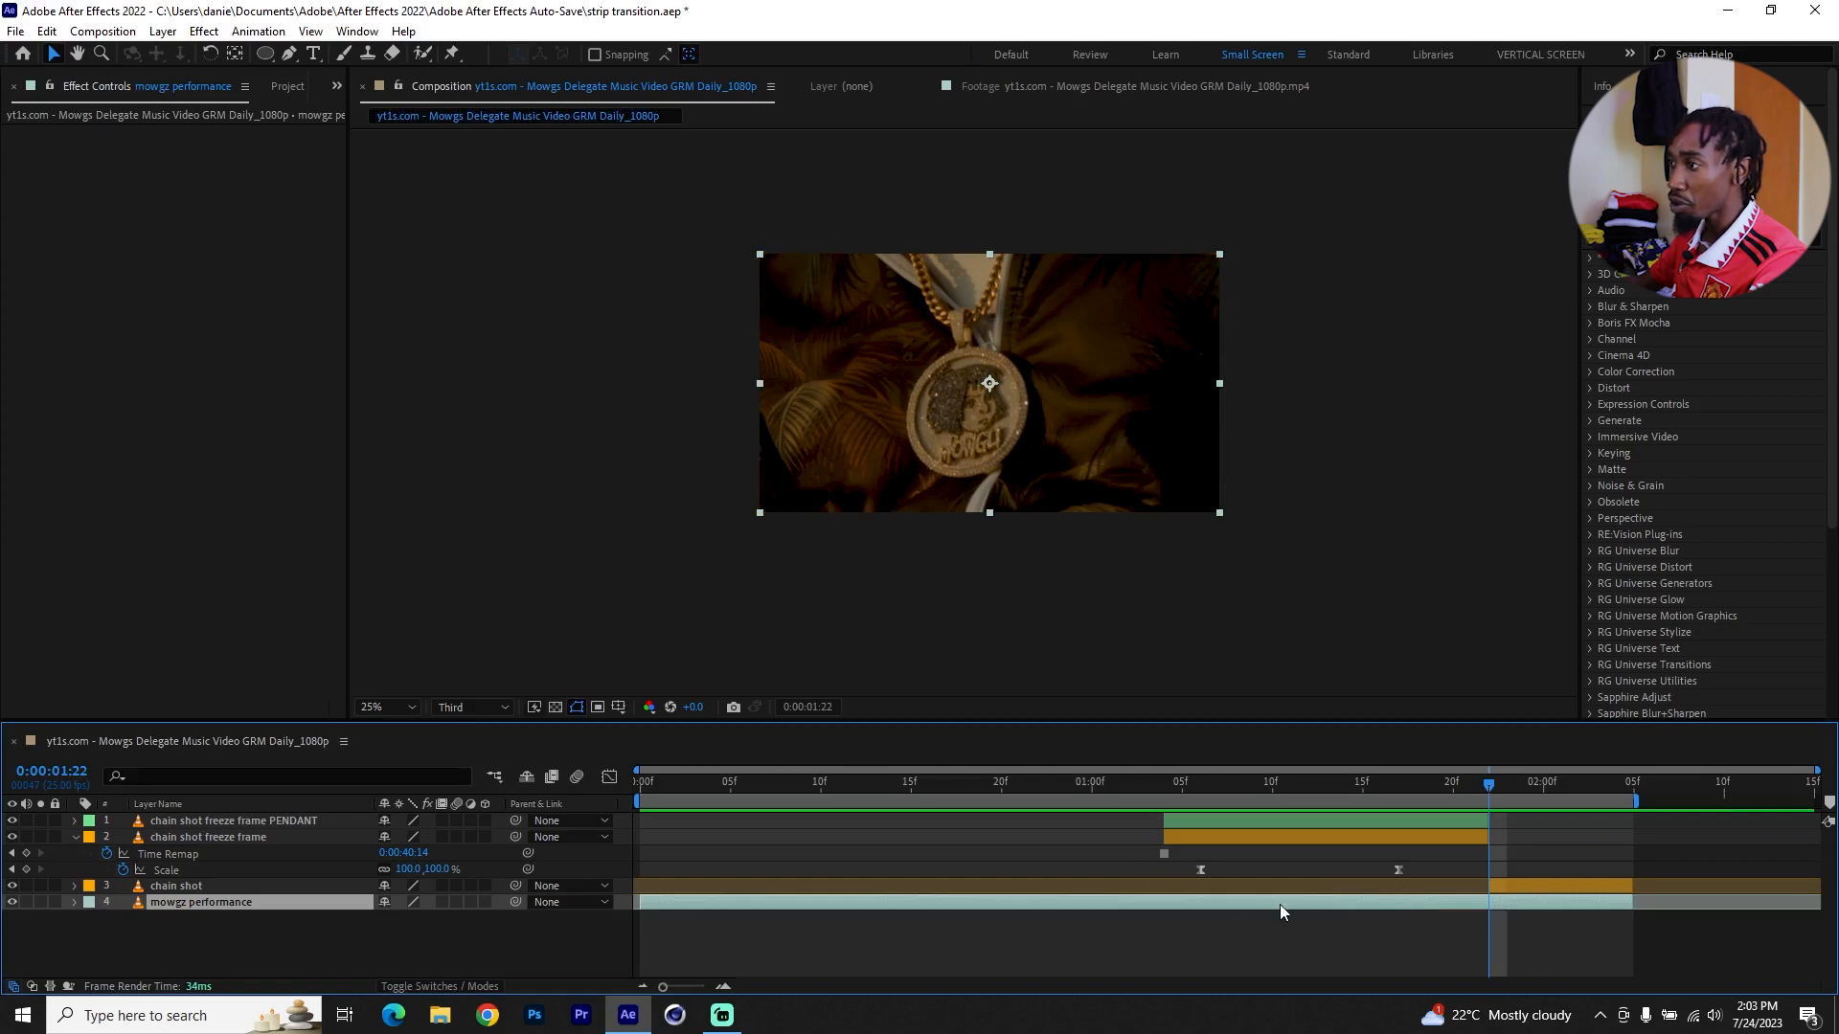
Add a position keyframe of 960, 540 to the PENDANT layer and place it at 0:00:01:22.
key("j")
left_click(1413, 821)
left_click(1485, 927)
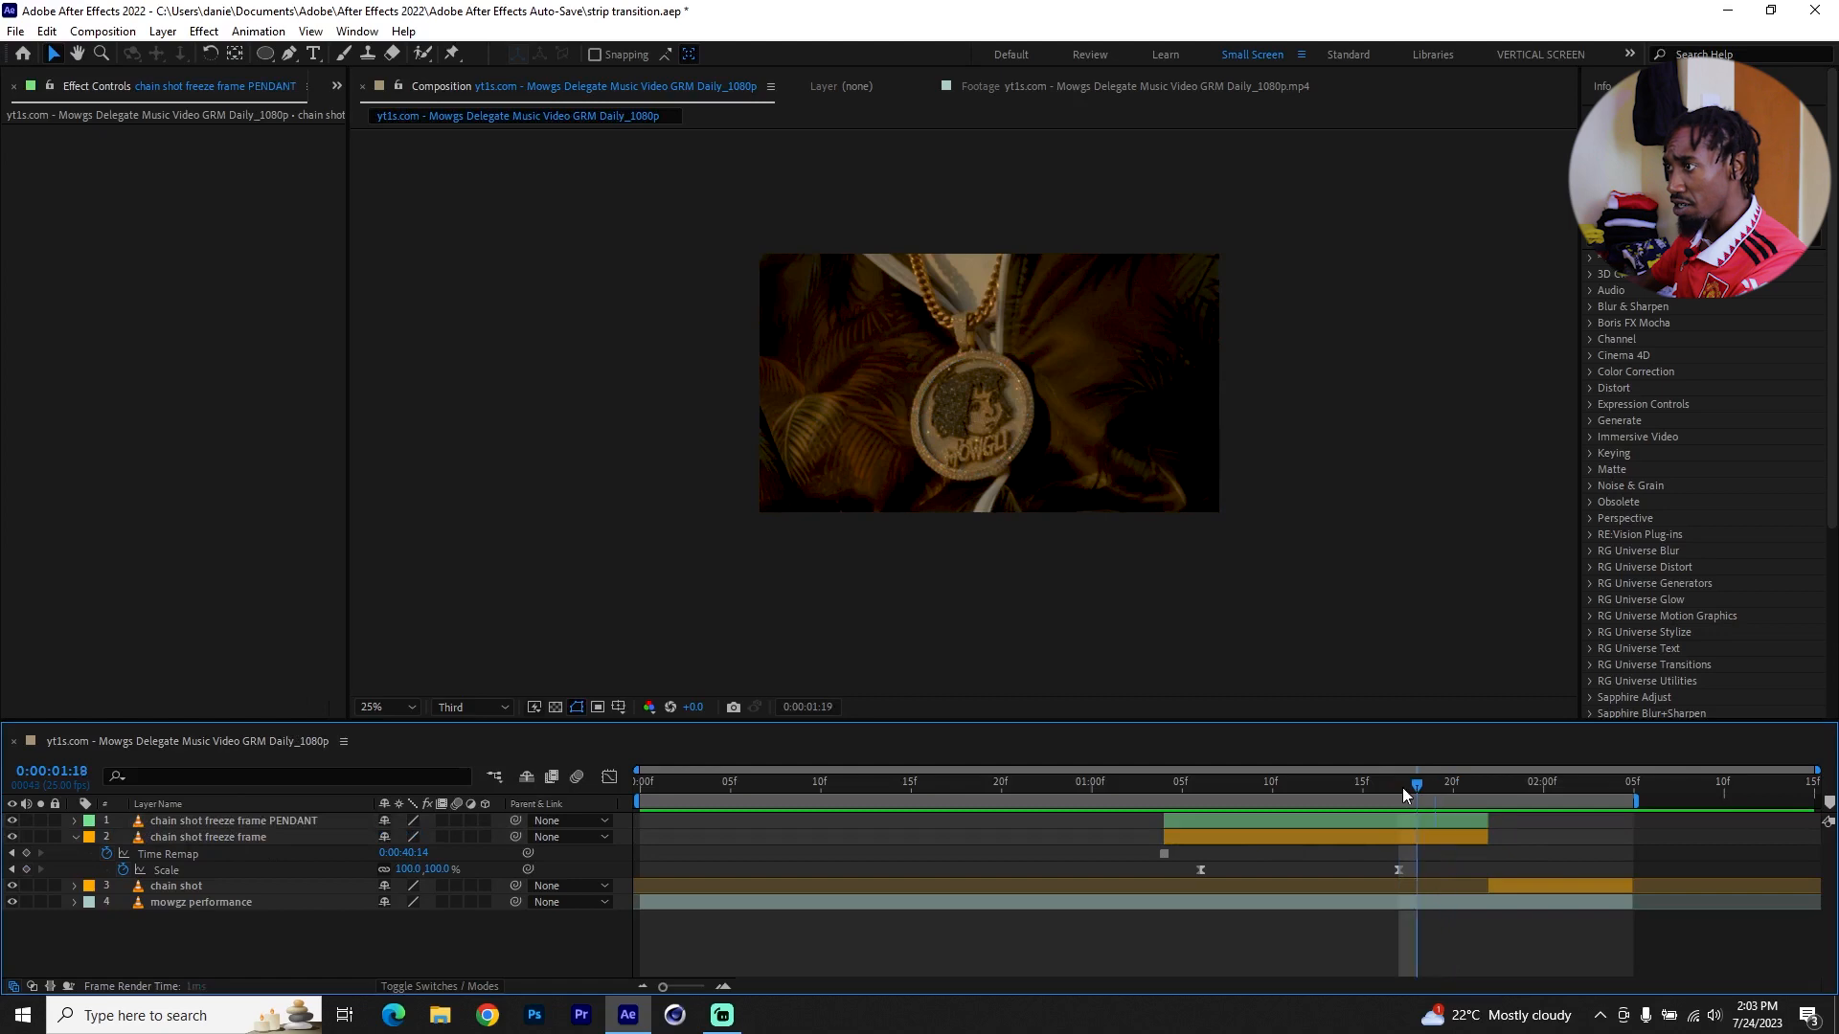
left_click(1393, 821)
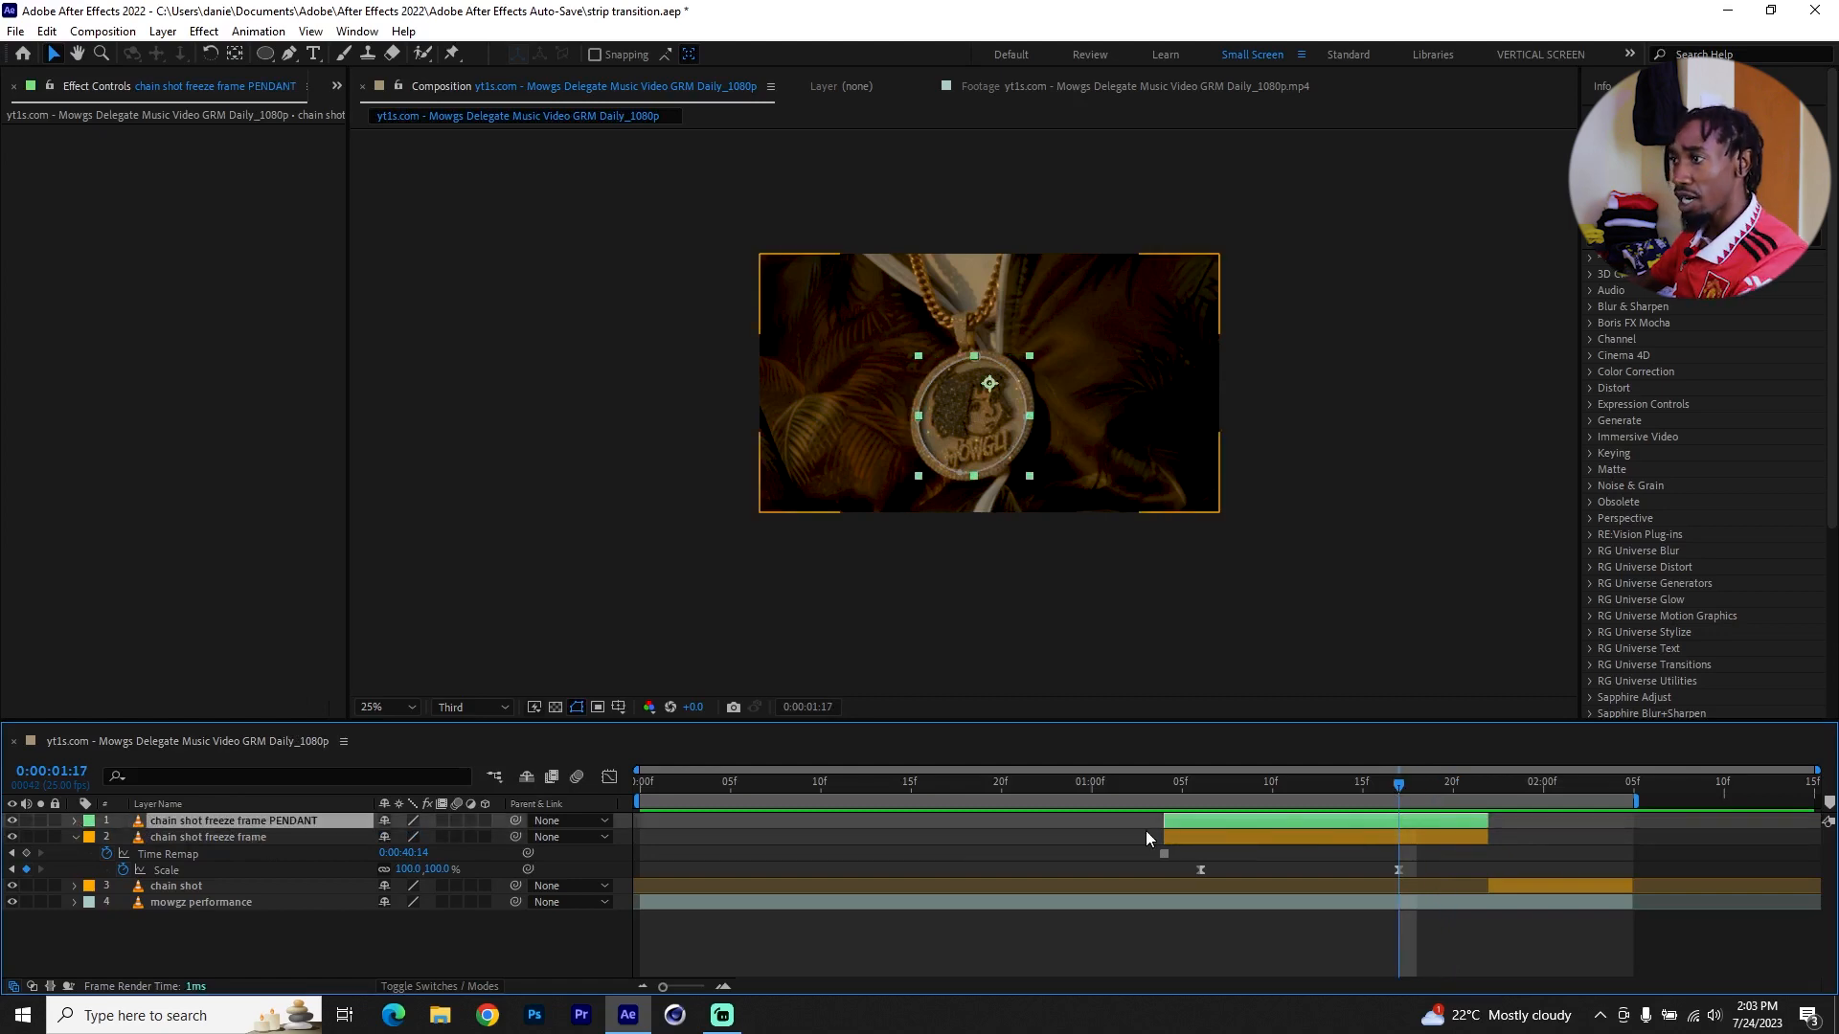
key("p")
left_click(122, 837)
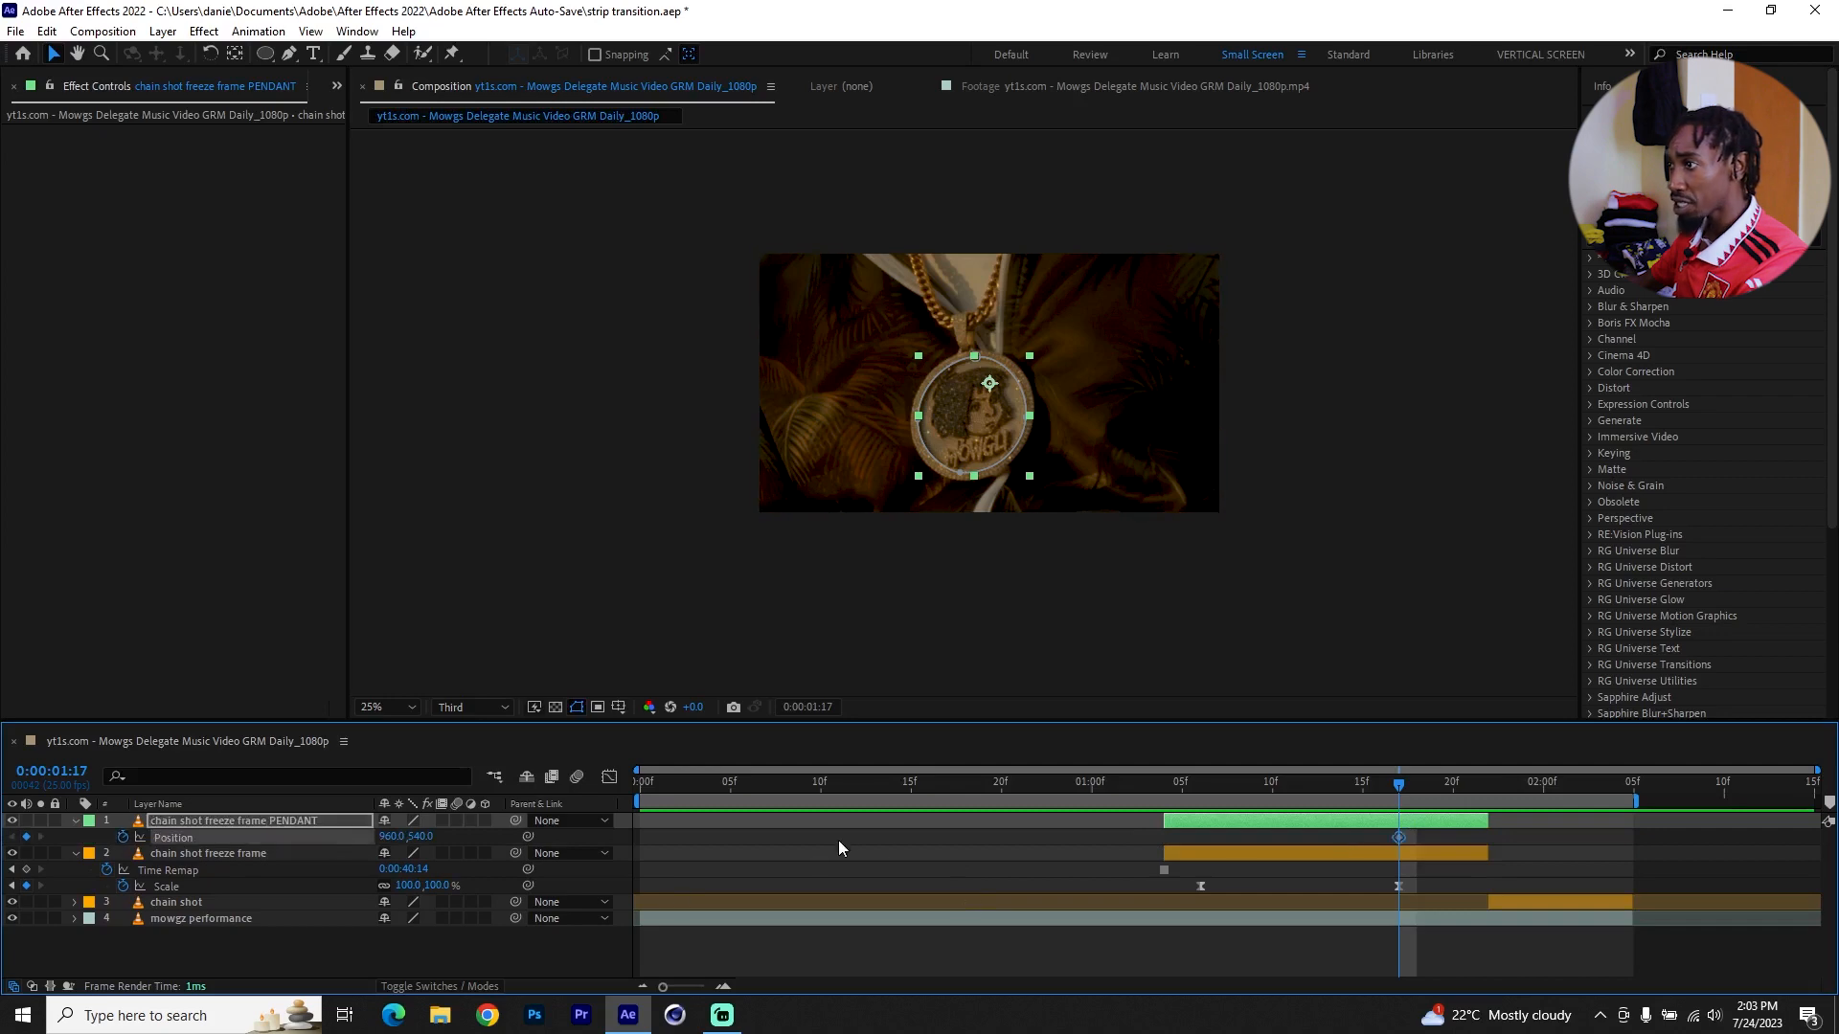
left_click_drag(1401, 837, 1485, 841)
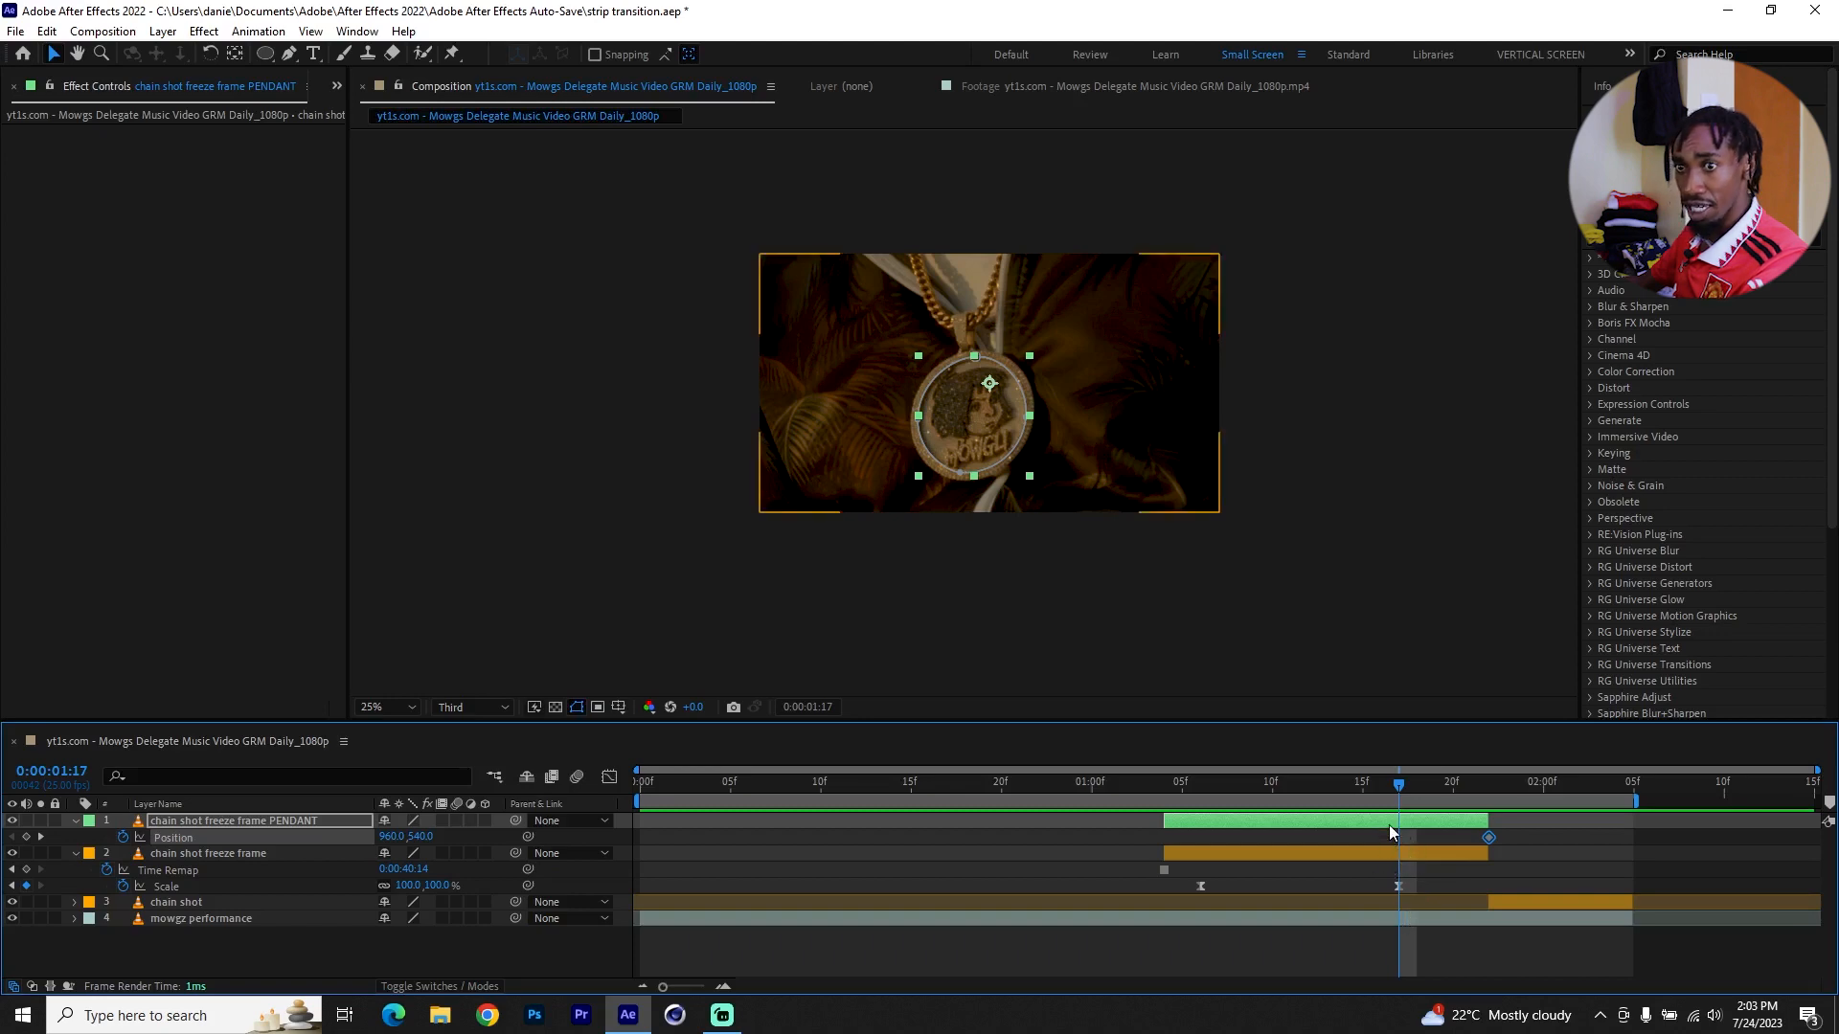
Keyframe the PENDANT layer's position at 365, 540 at 0:00:01:17, offset from the hole in the chain.
left_click(1400, 885)
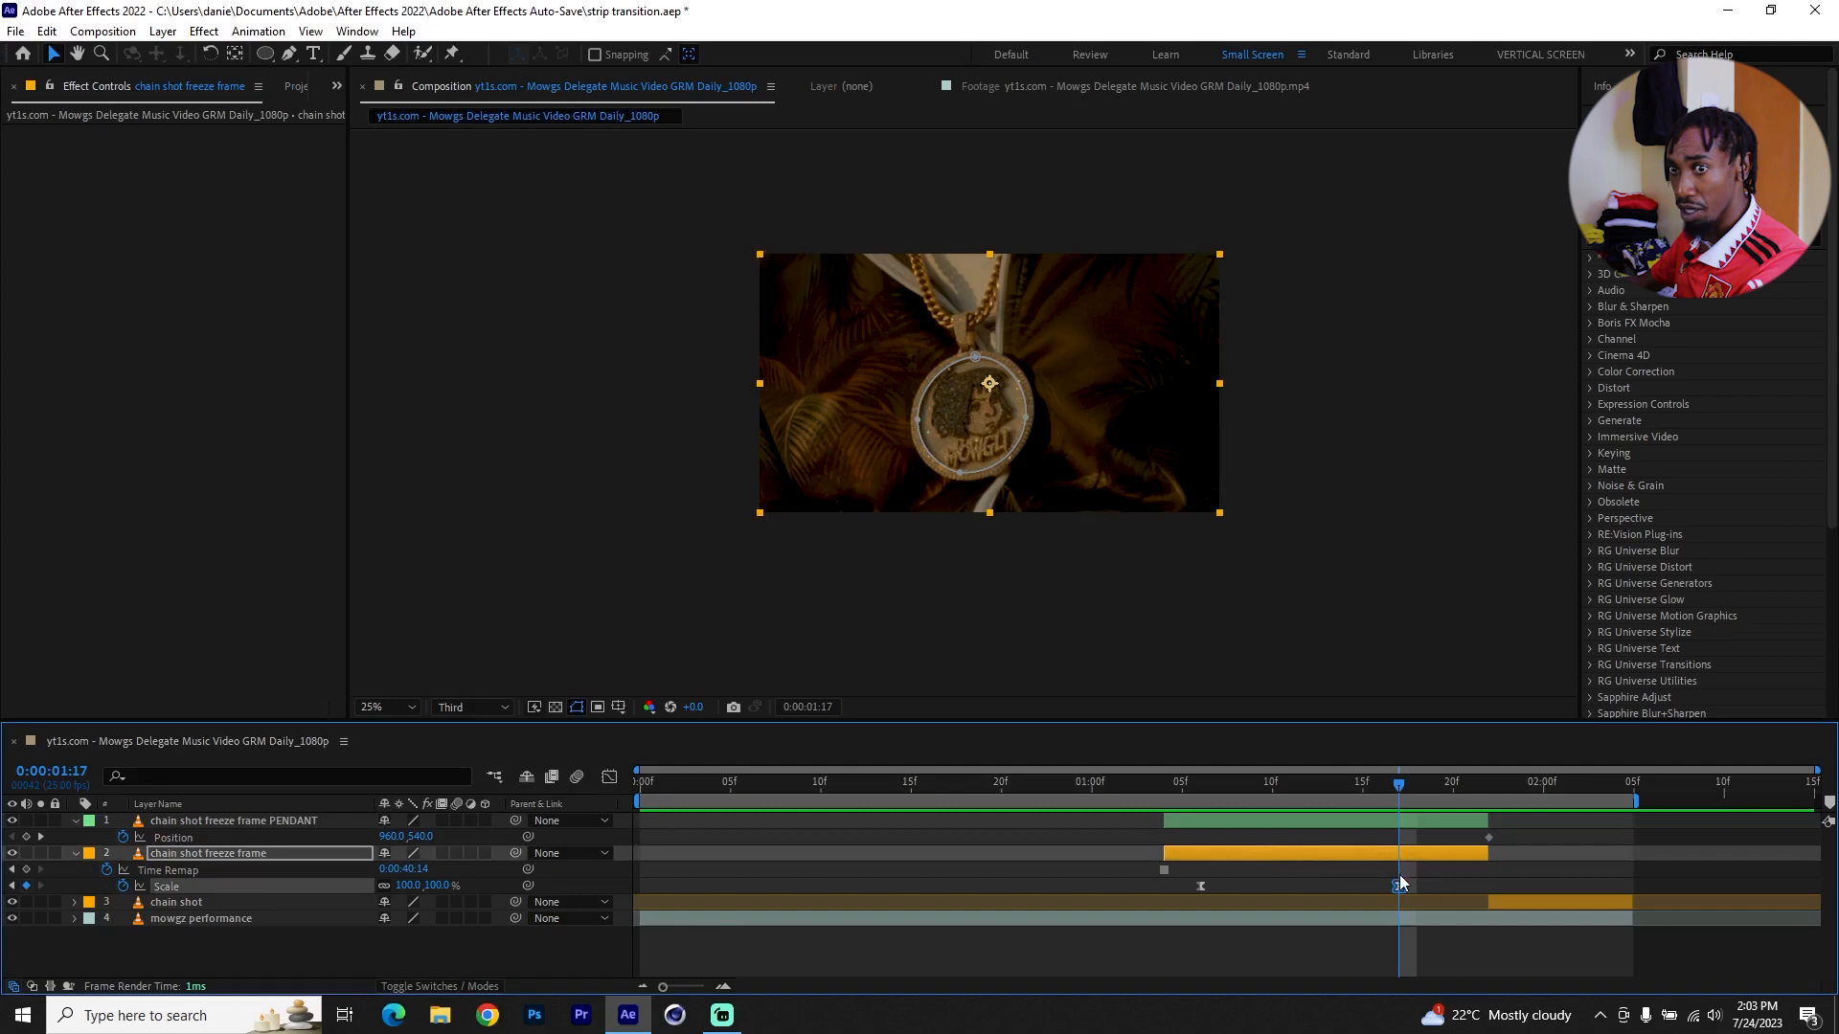
left_click(196, 854)
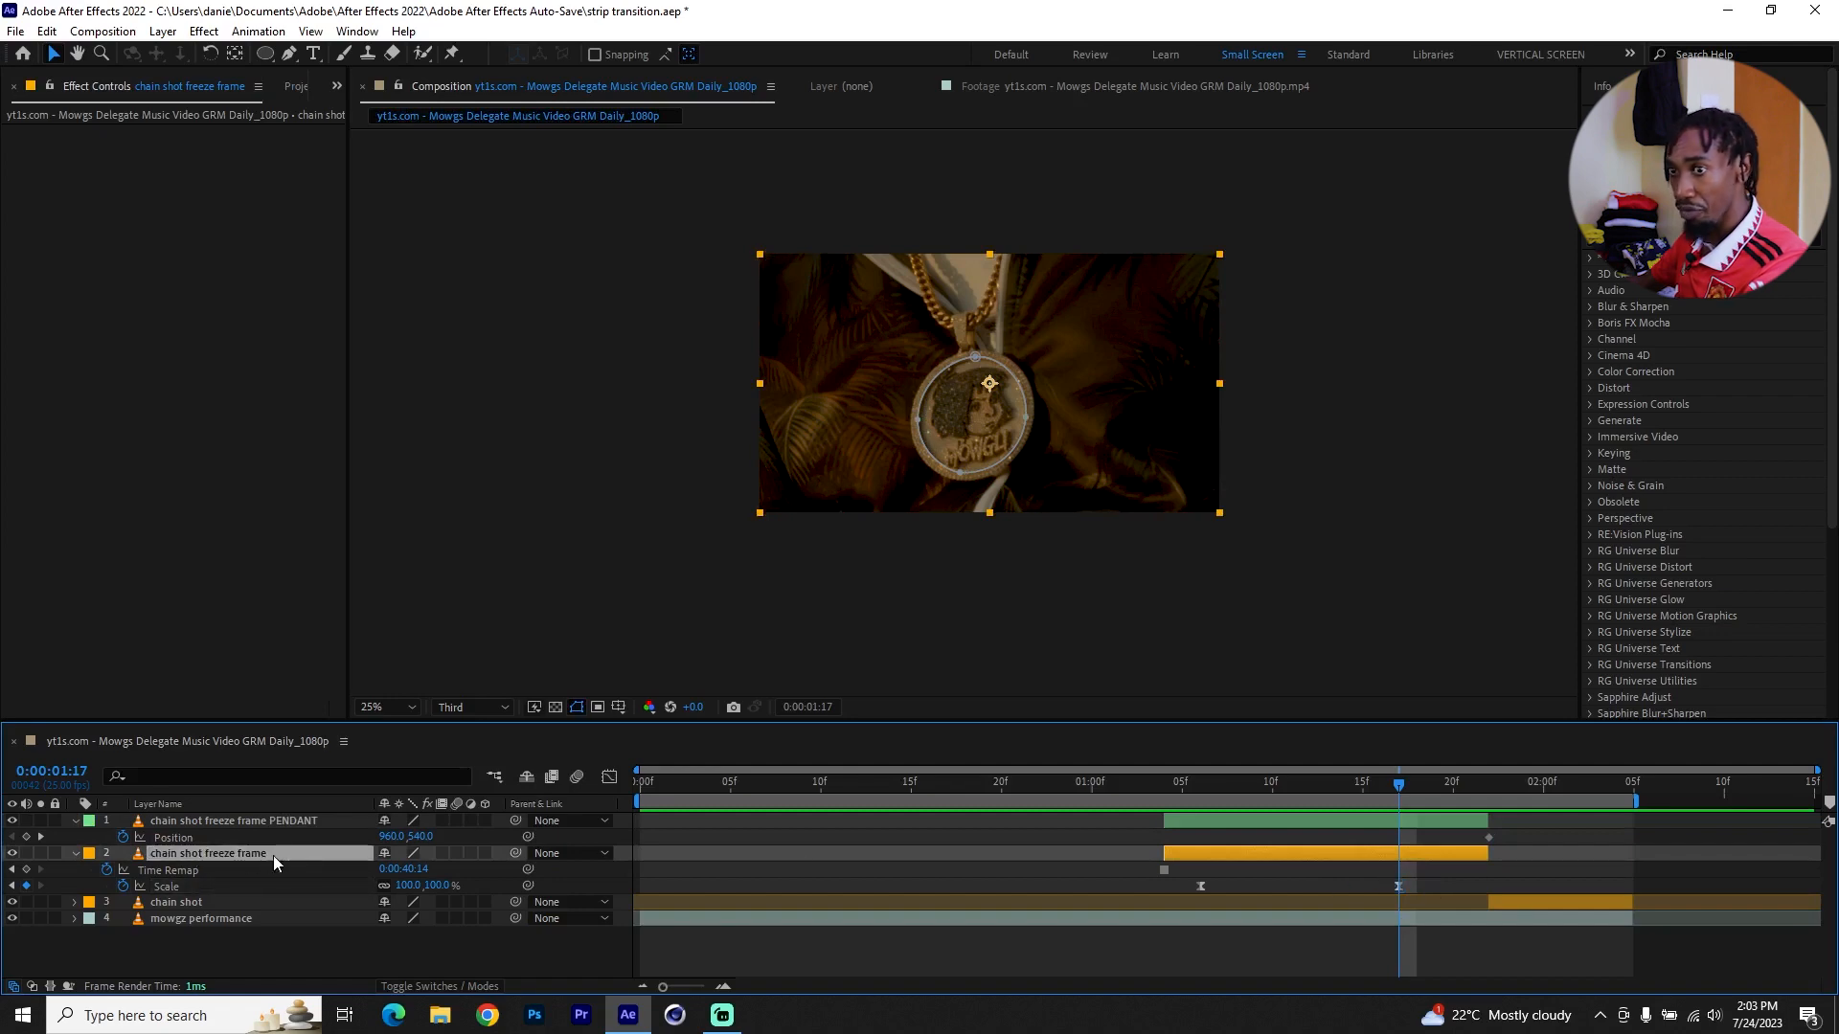
left_click_drag(393, 836, 114, 852)
left_click_drag(391, 836, 226, 839)
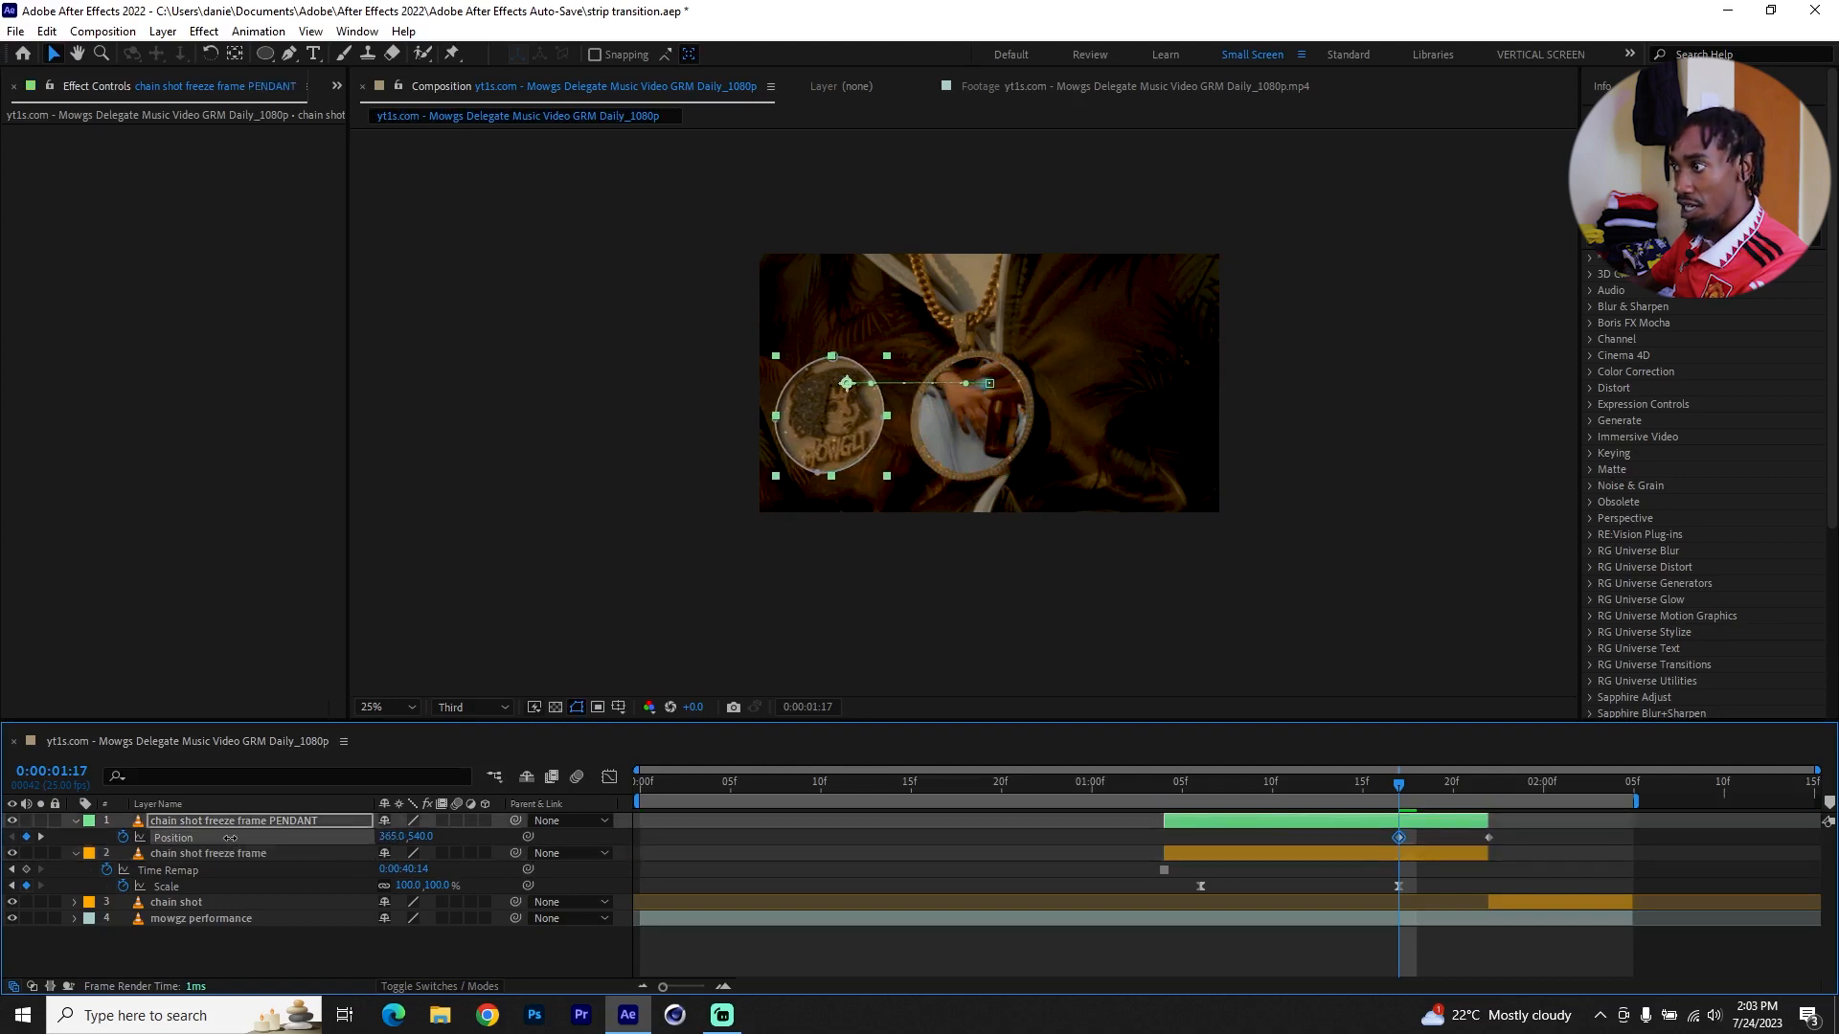
Apply Easy Ease to both of the PENDANT layer's position keyframes and preview the slide-in animation.
left_click_drag(1544, 829, 1238, 786)
right_click(1398, 836)
mouse_move(1470, 826)
left_click(1332, 888)
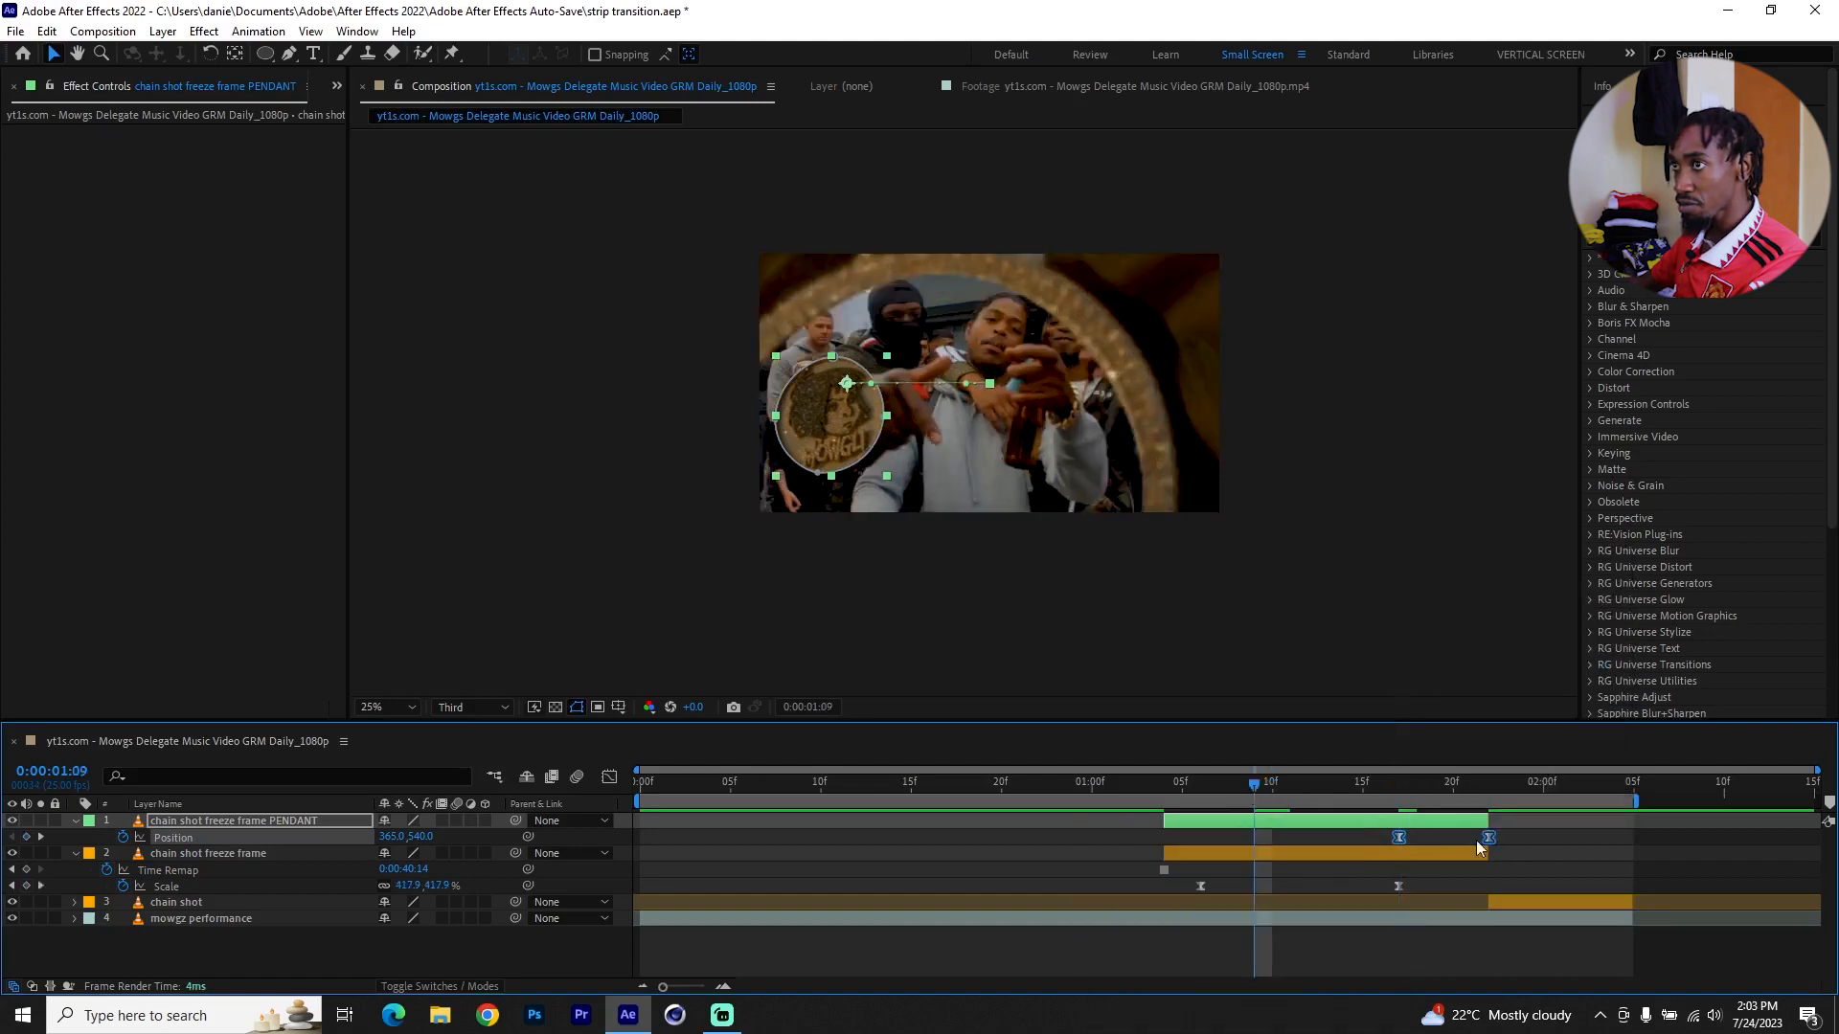
key("space")
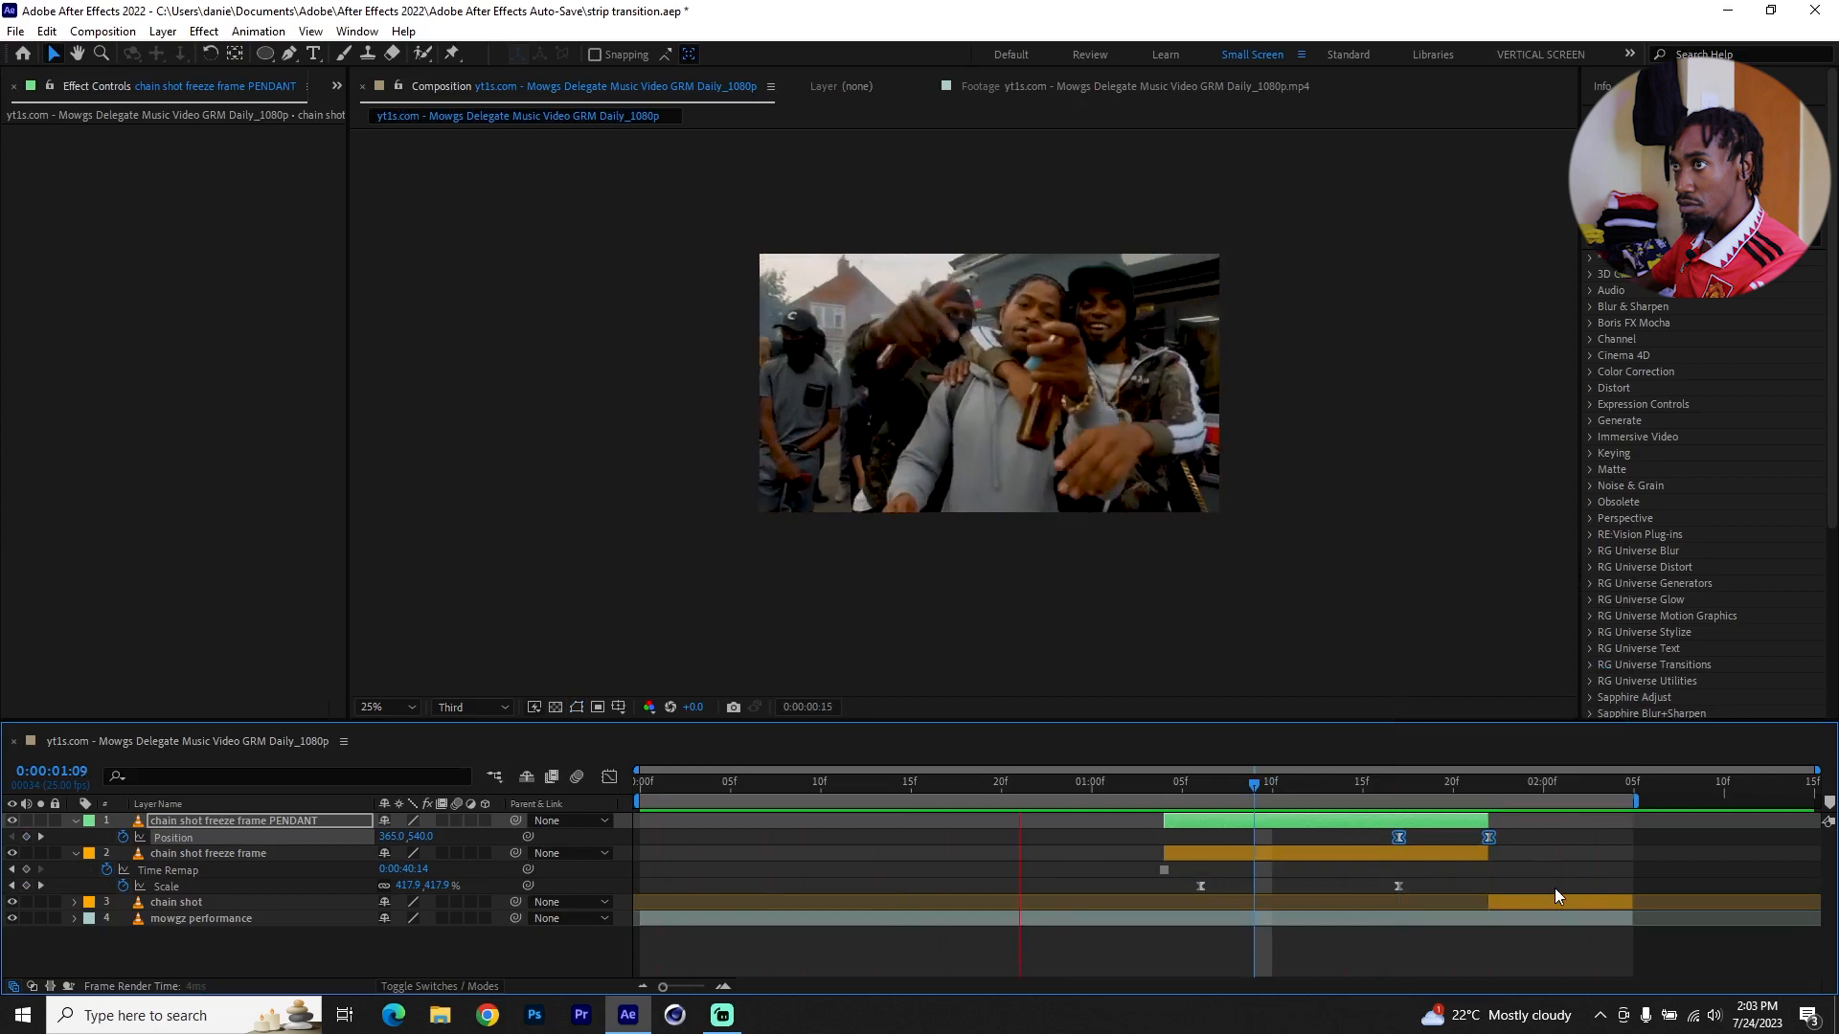
key("space")
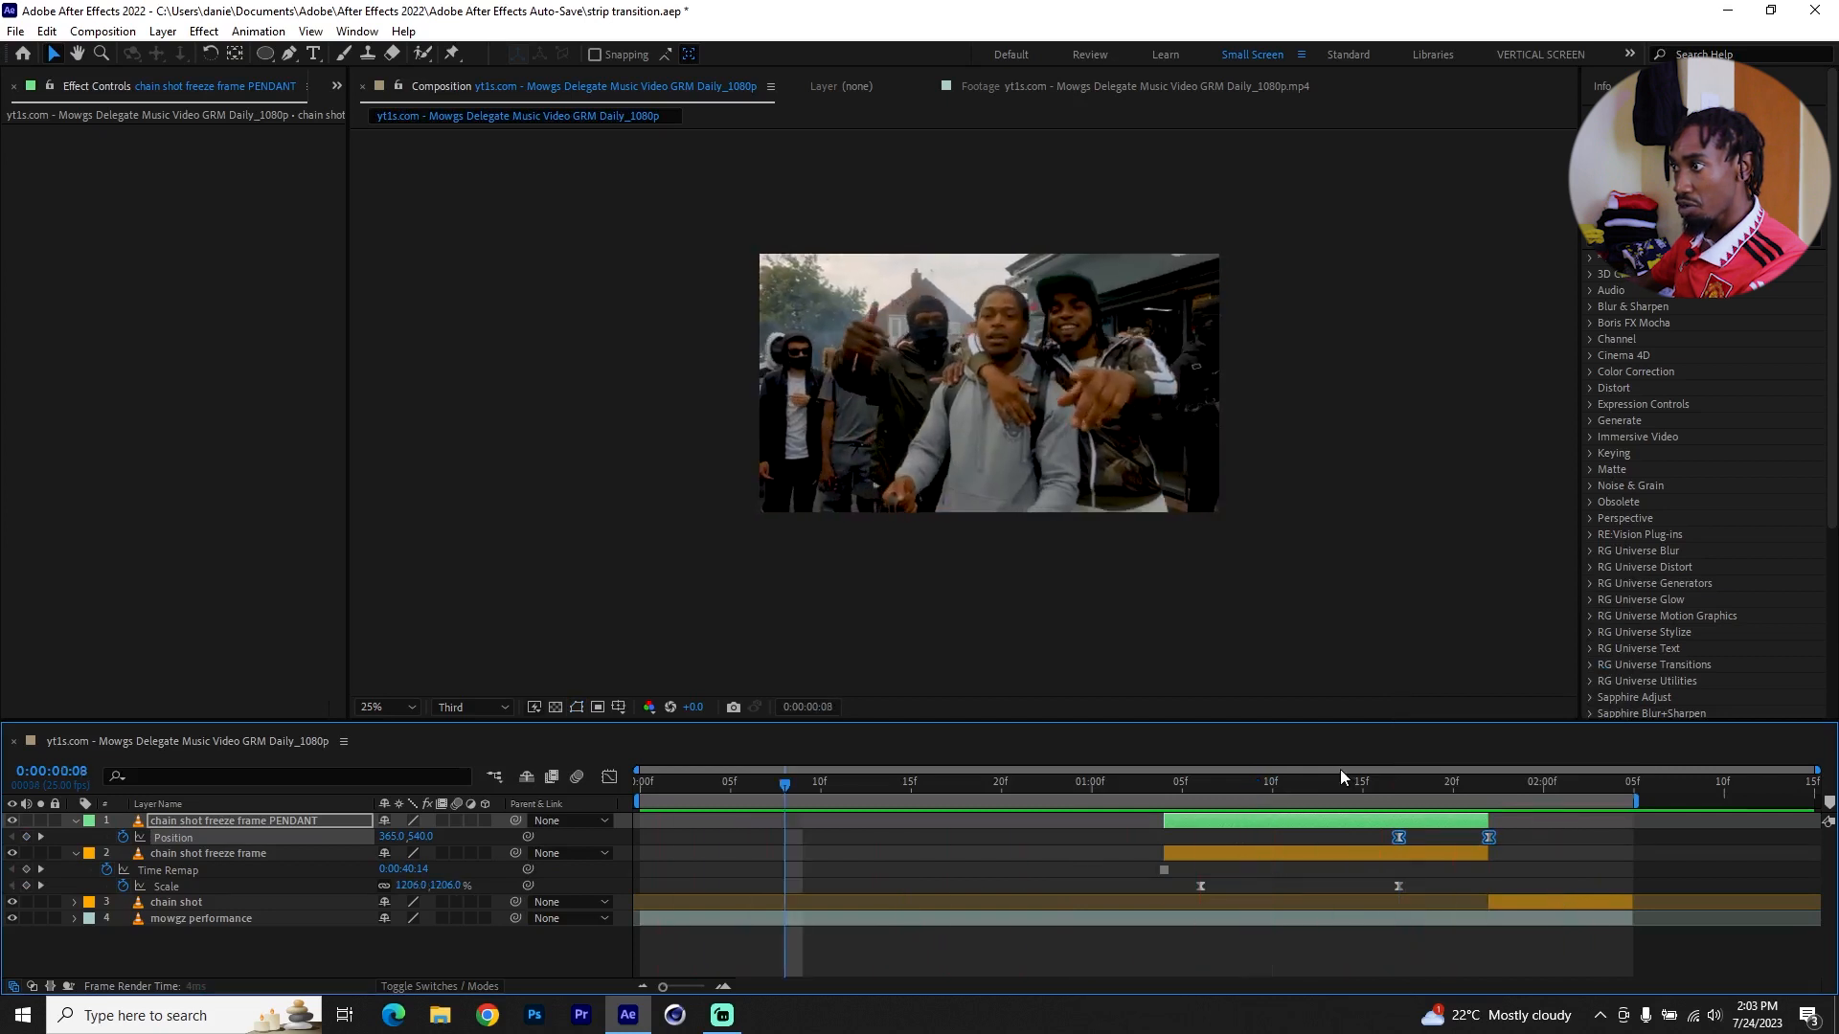
left_click(1398, 782)
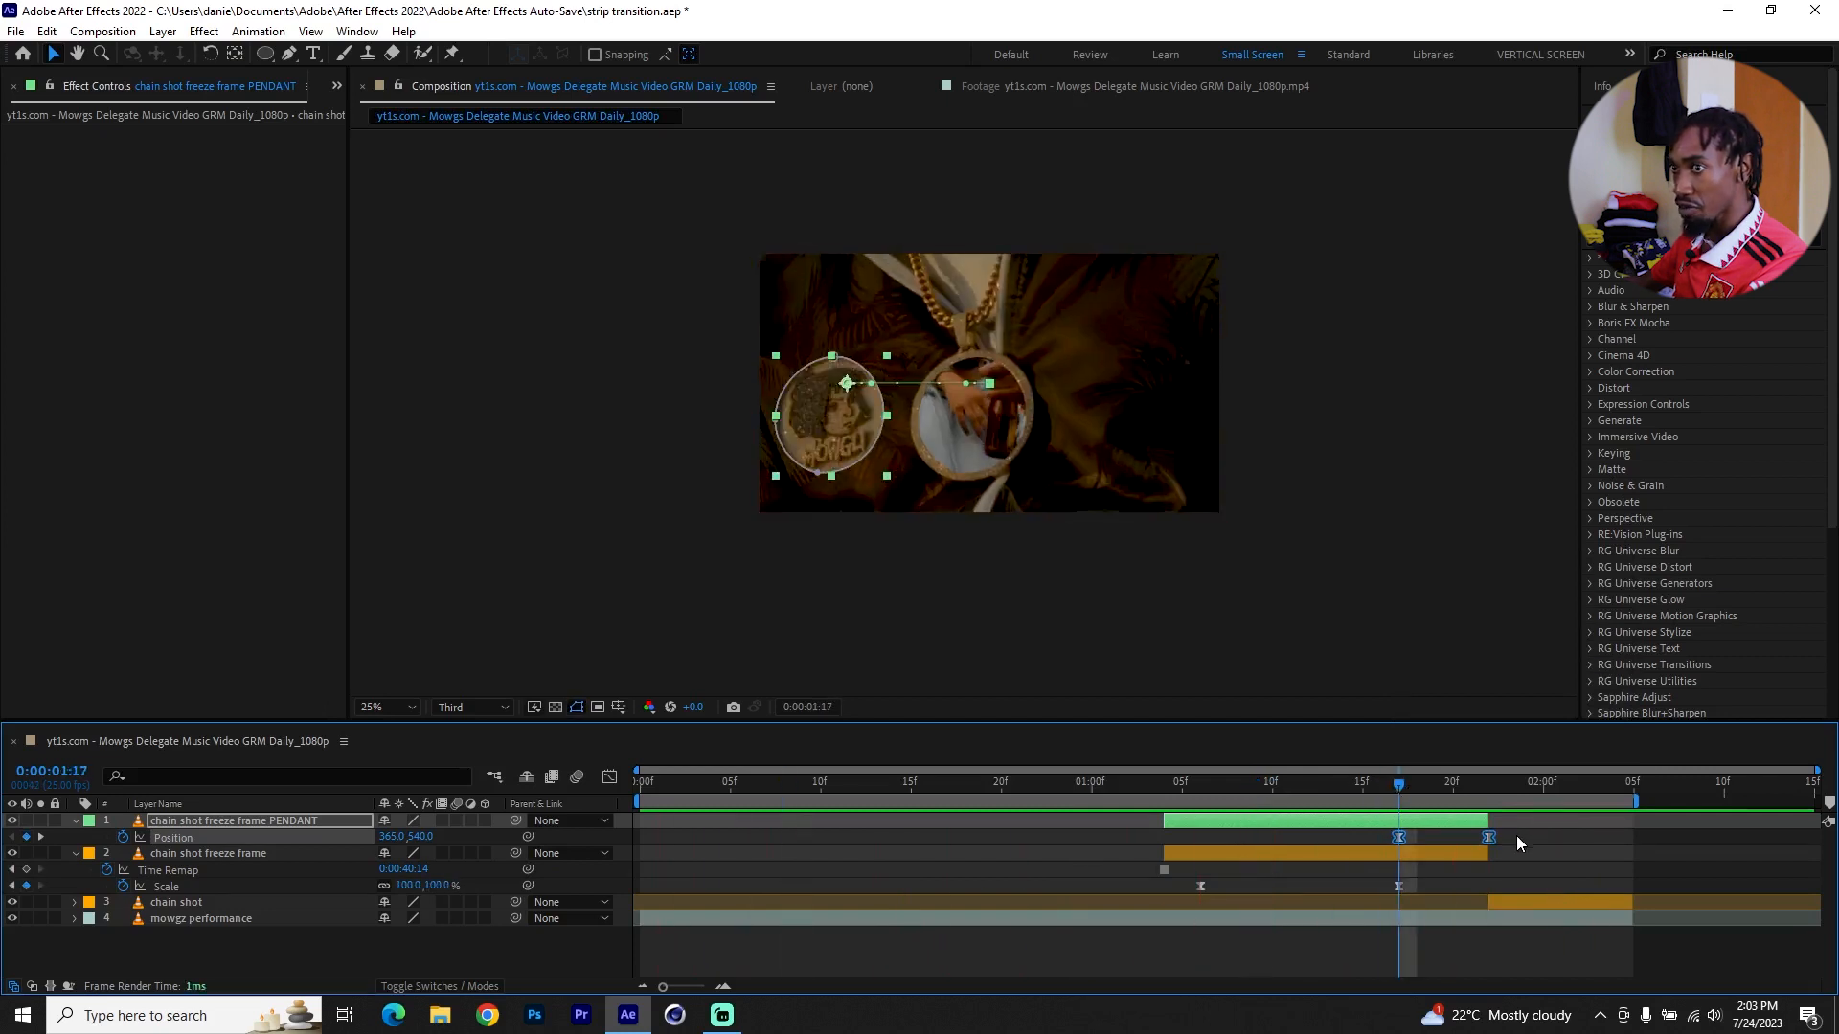
Reshape the PENDANT layer's position speed curve into a sharp spike midway between its two keyframes and preview the slide.
left_click(609, 777)
left_click_drag(1571, 817, 1235, 958)
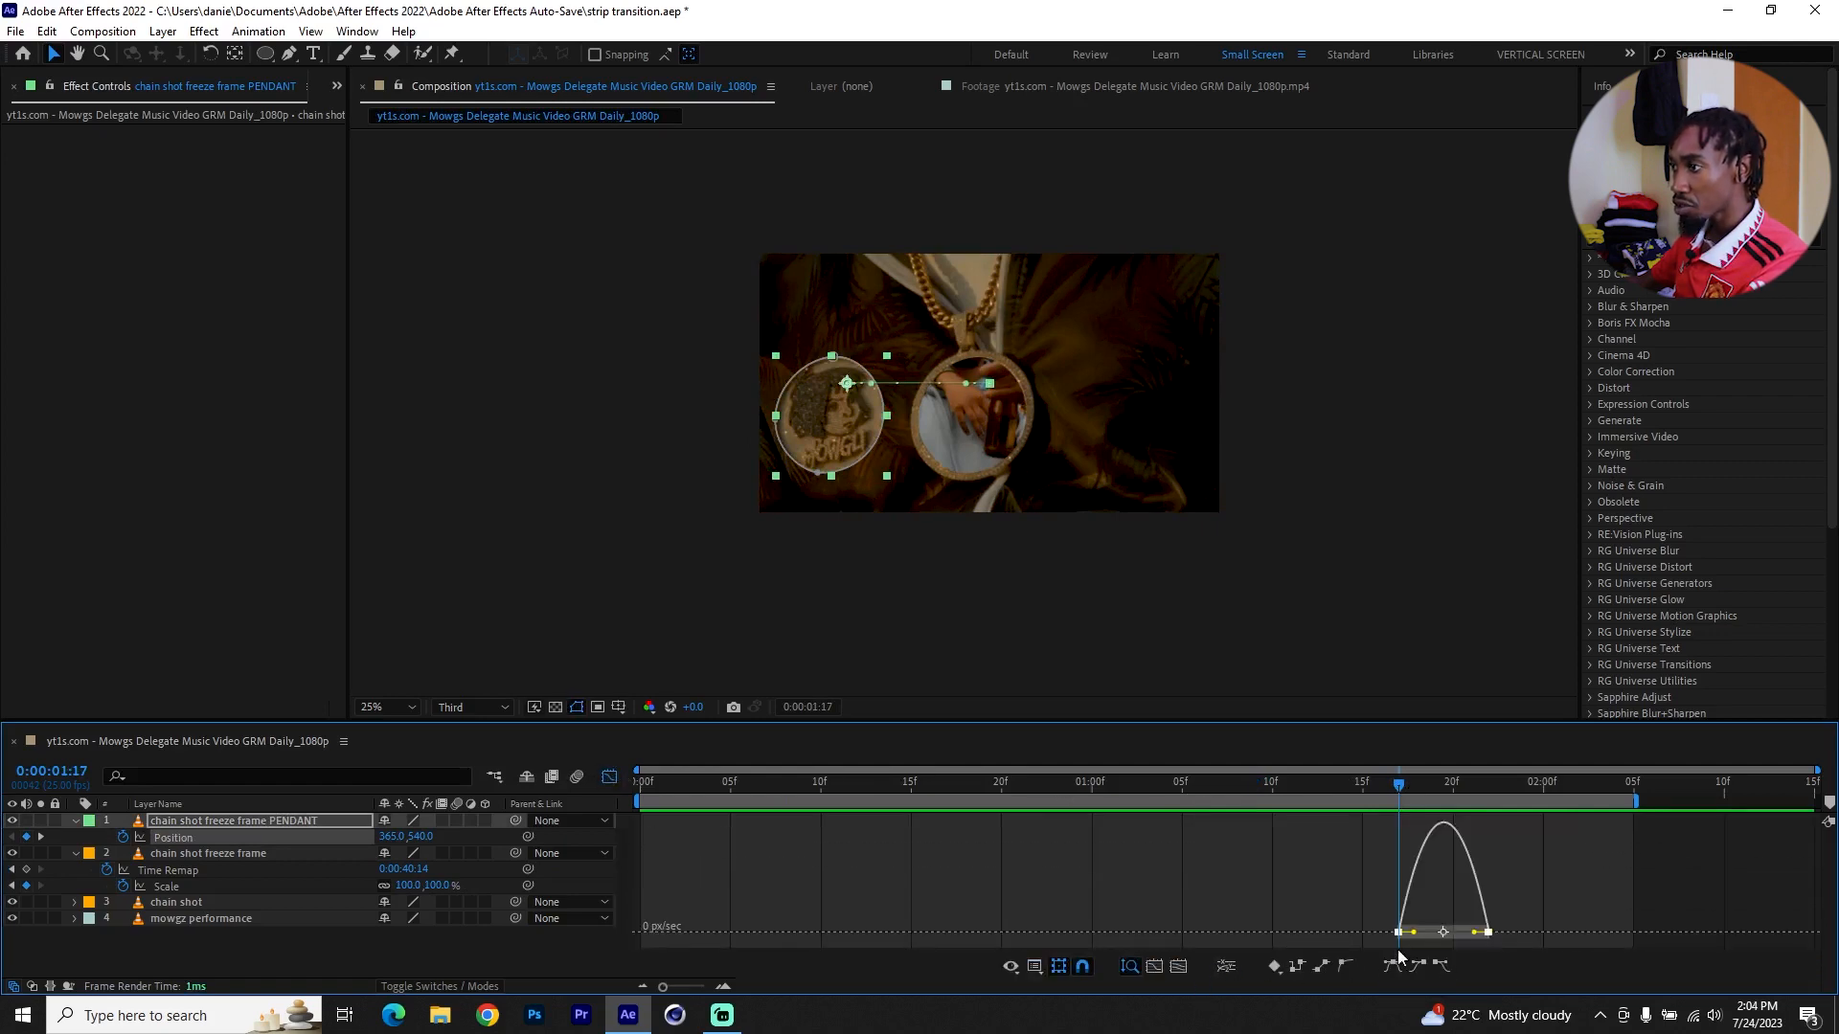
left_click_drag(1416, 935, 1440, 940)
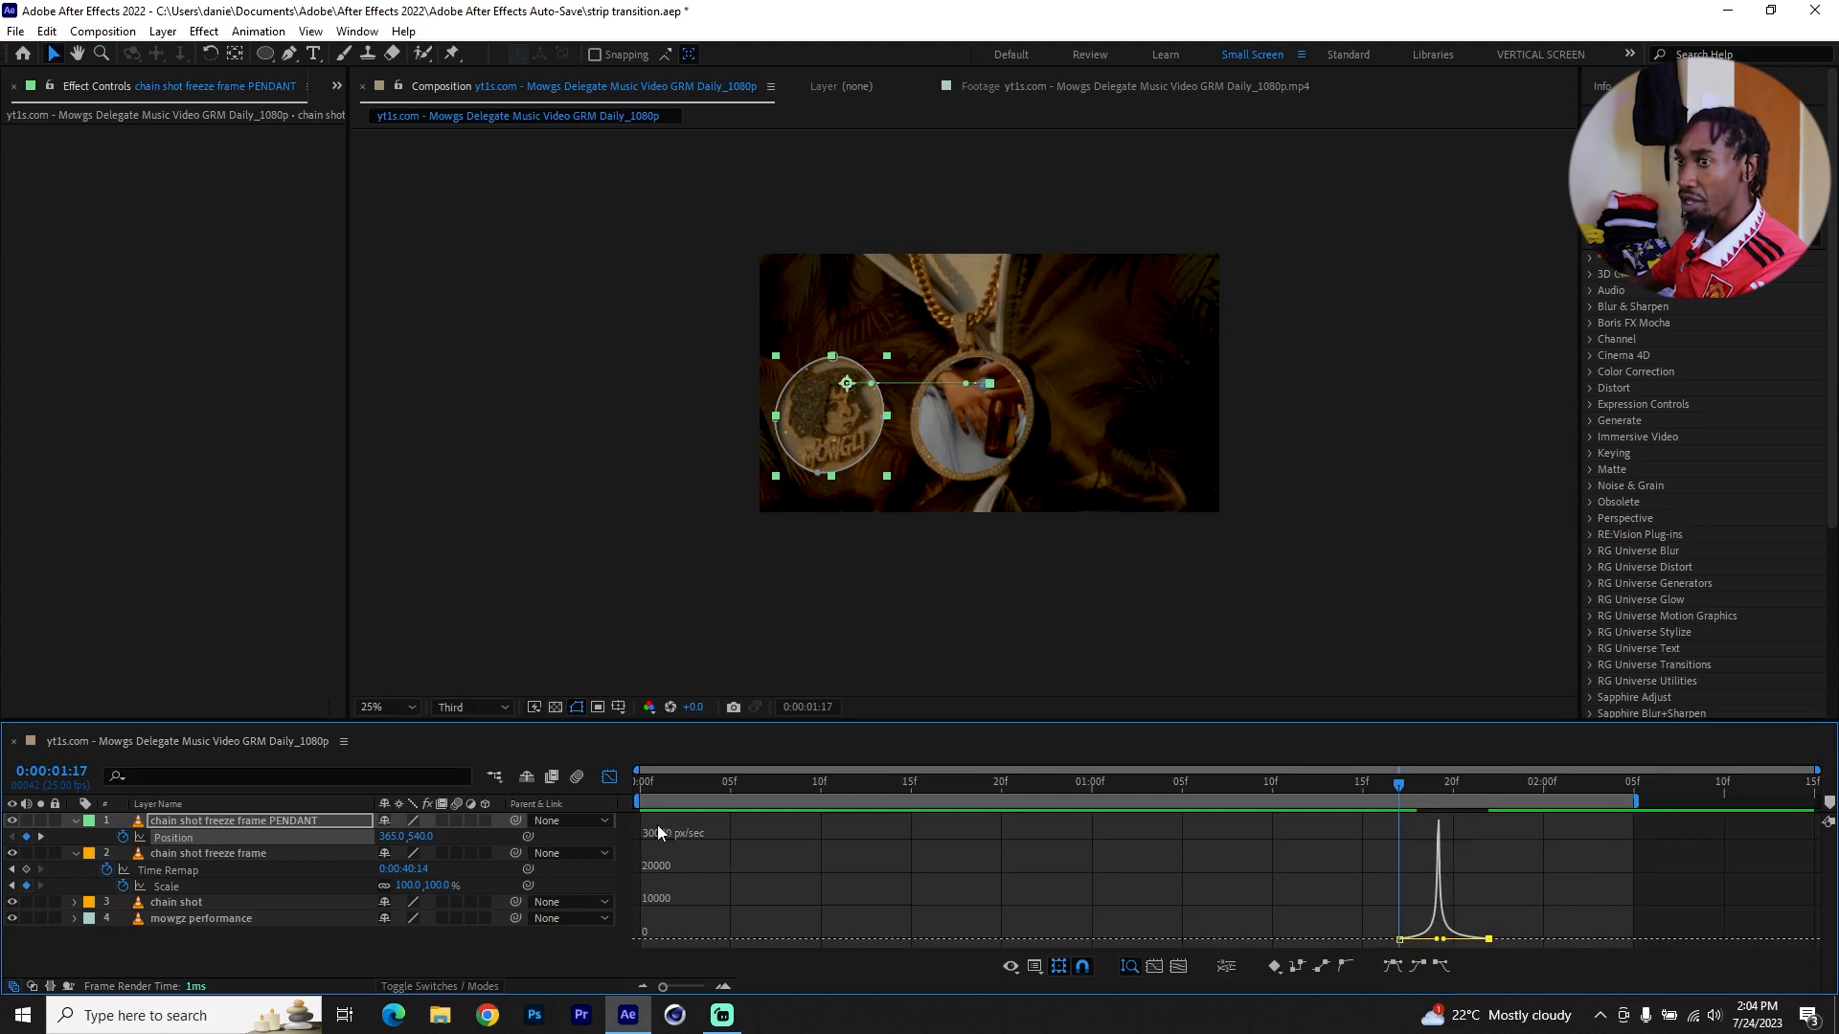
left_click(609, 776)
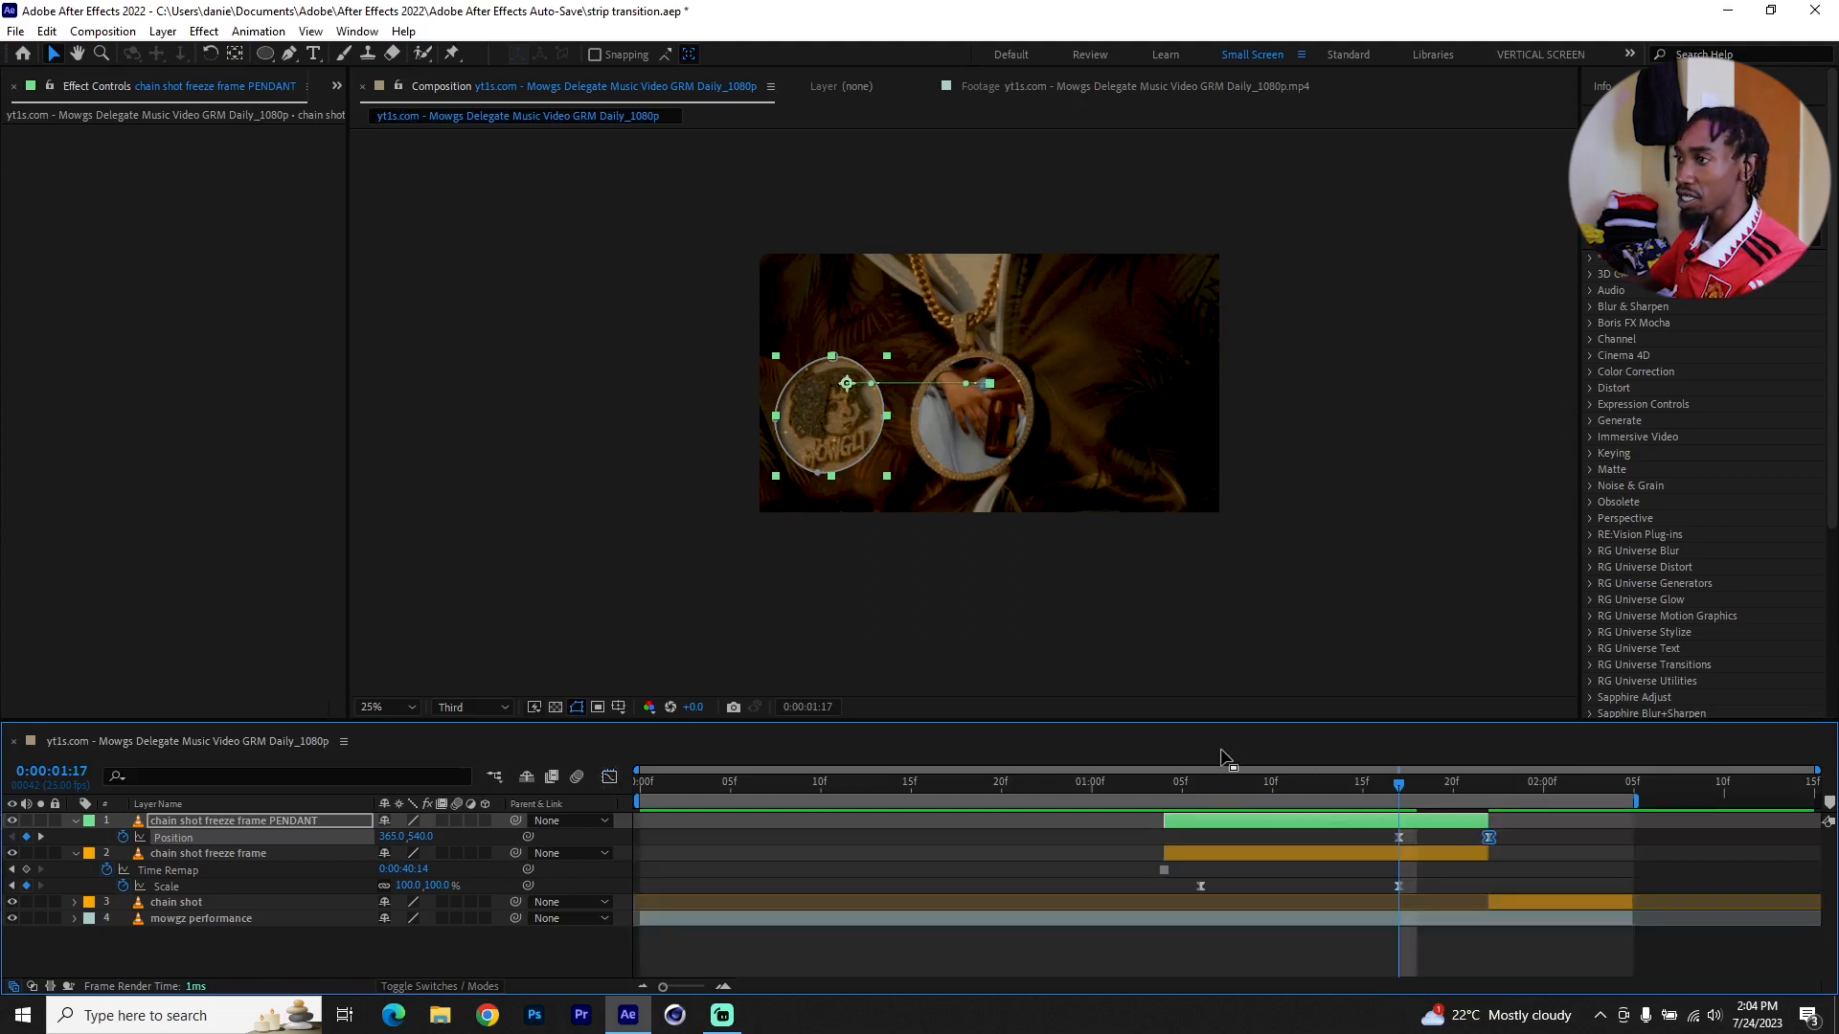
left_click(1180, 785)
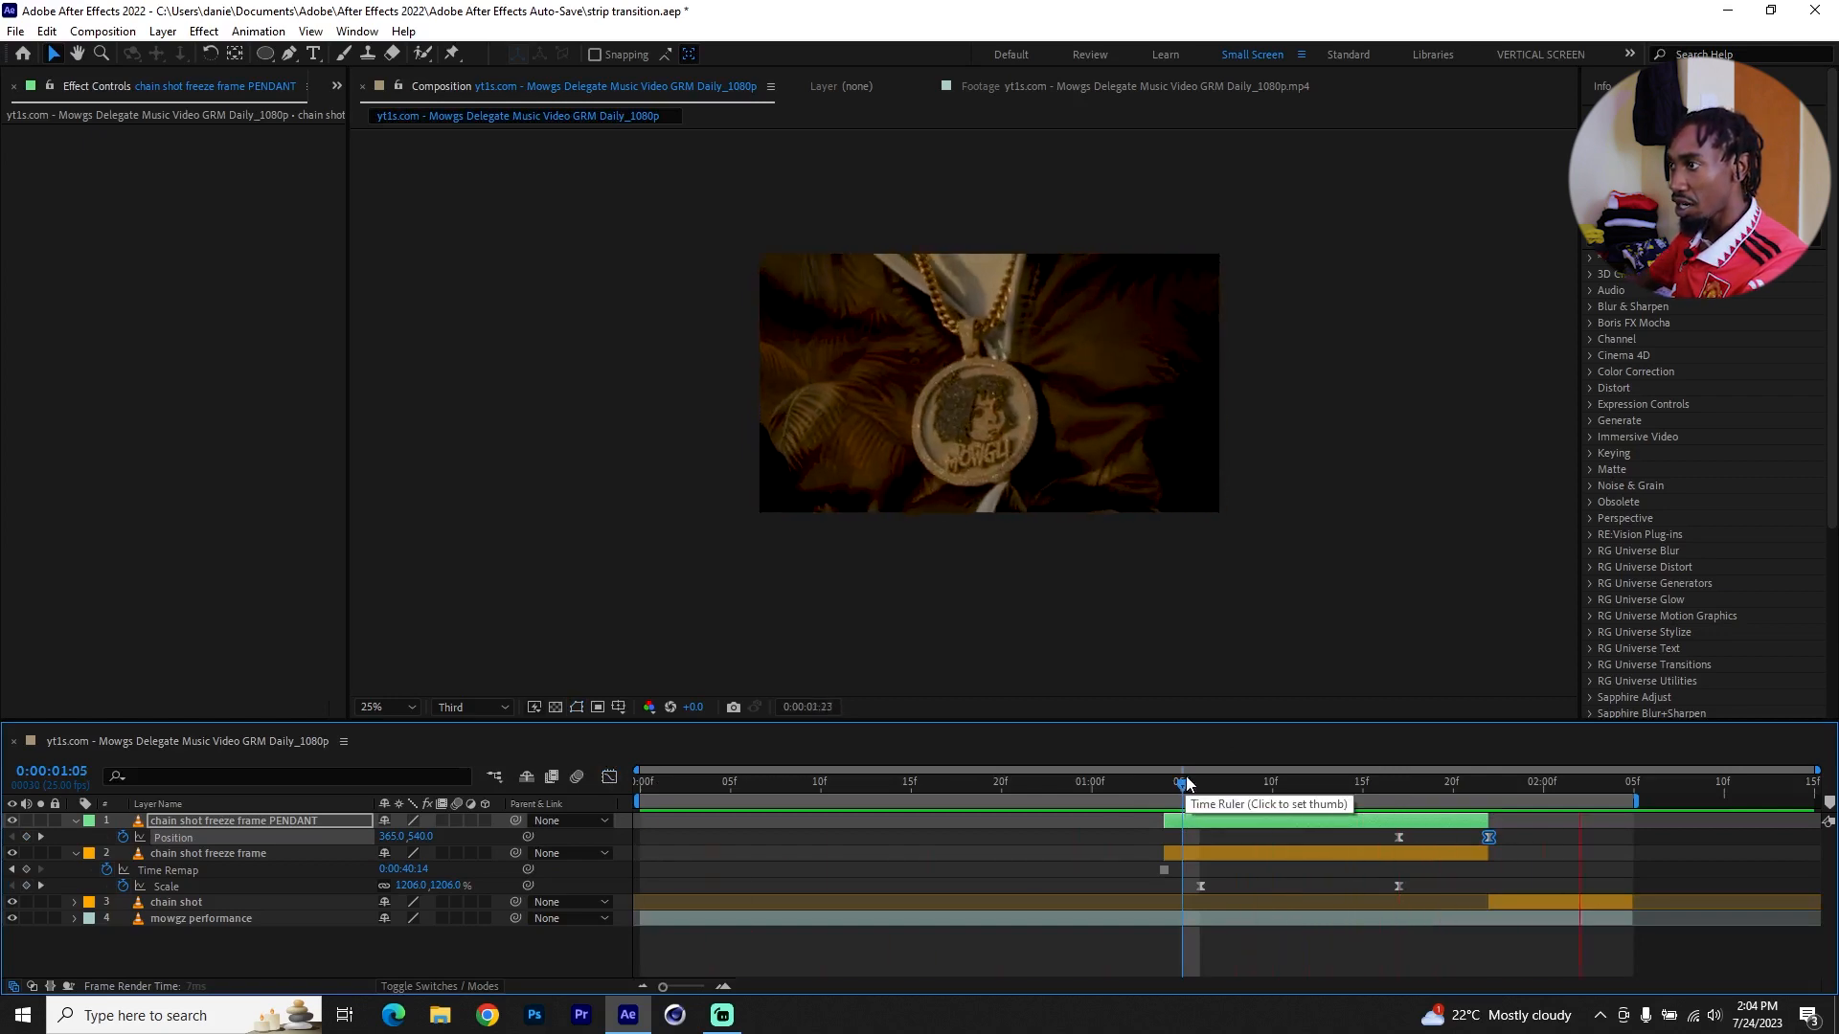
key("space")
Fade in the PENDANT layer with opacity keyframes of 0% at 0:00:01:13 and 100% at 0:00:01:17, and preview it.
left_click(1401, 796)
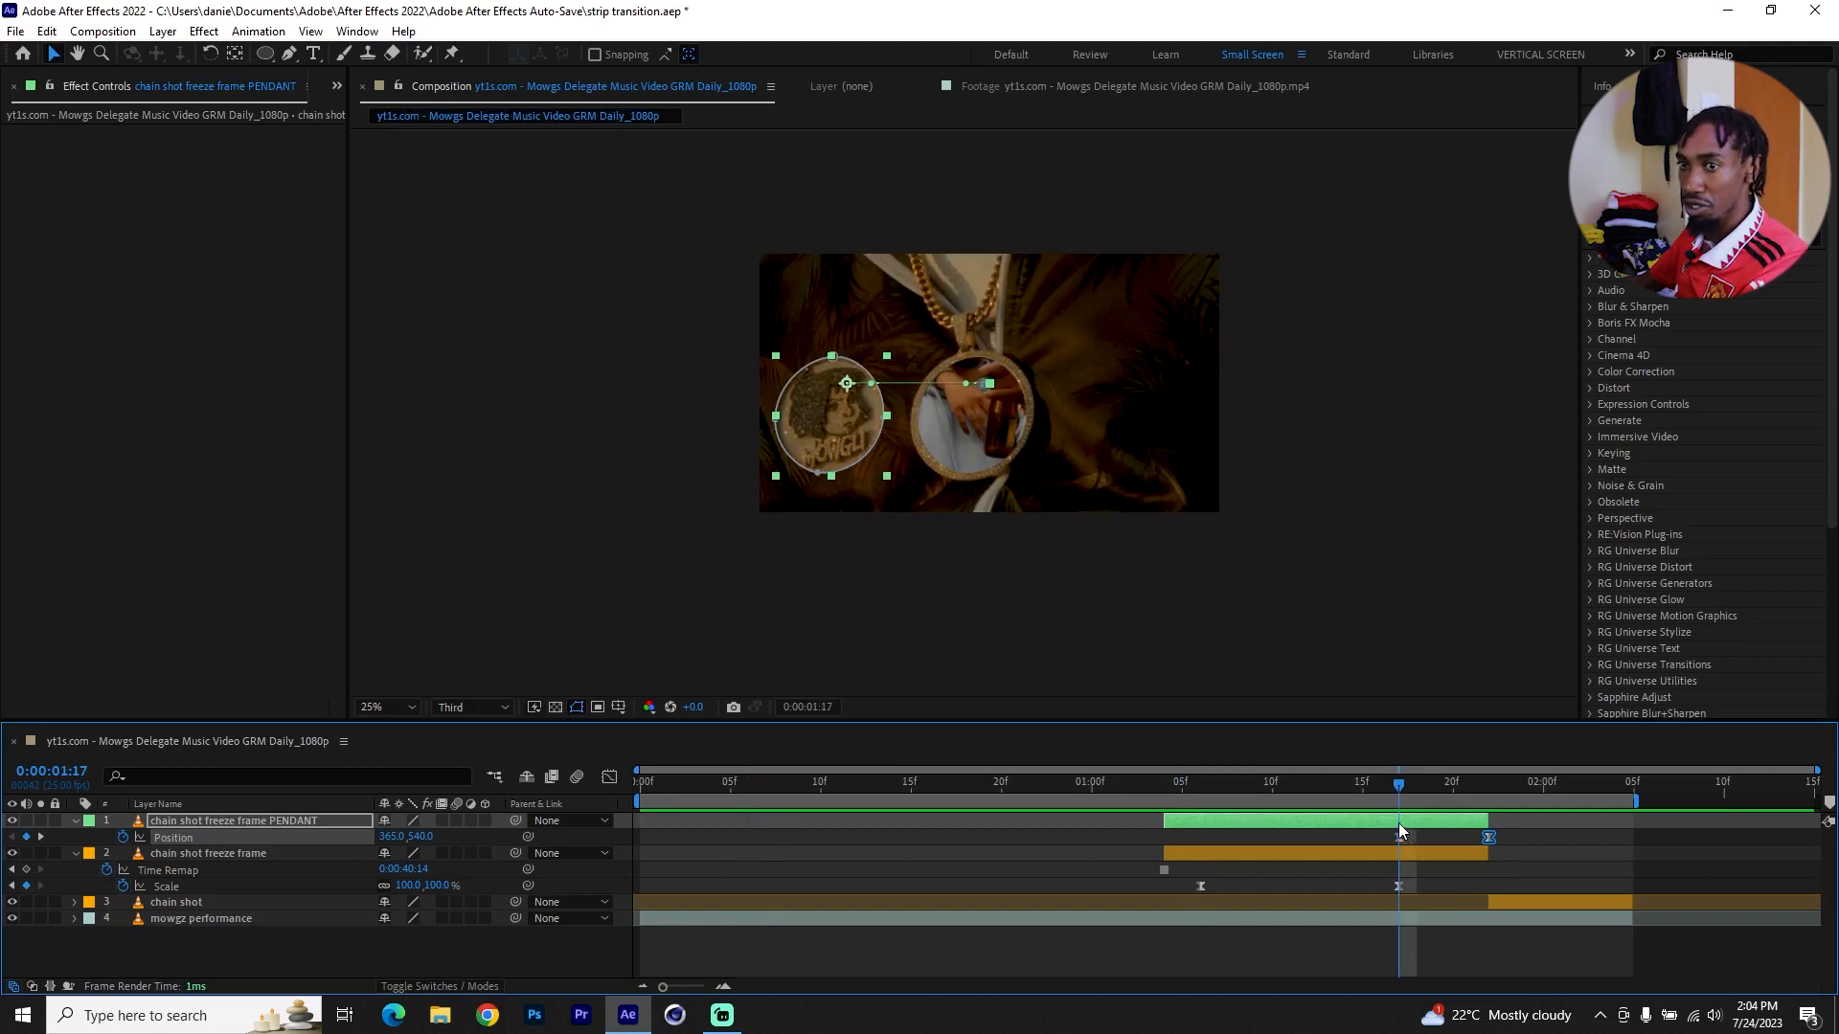
key("shift+t")
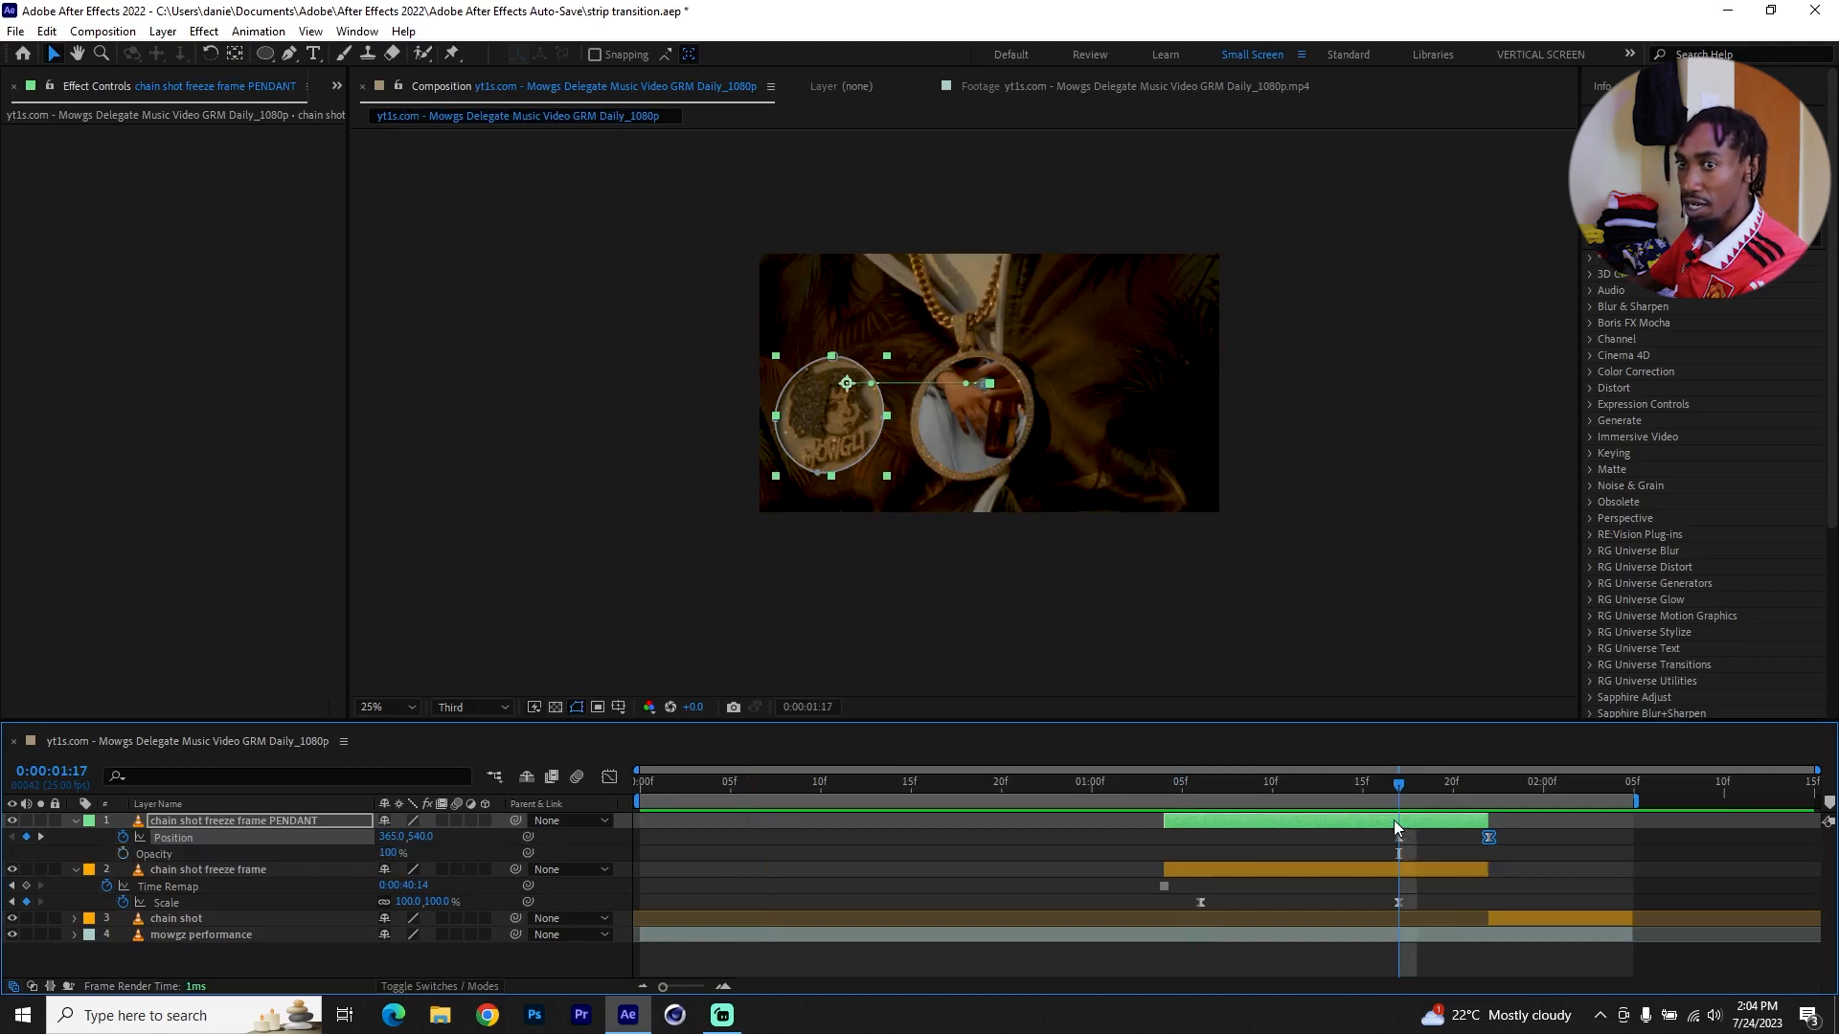
left_click(122, 854)
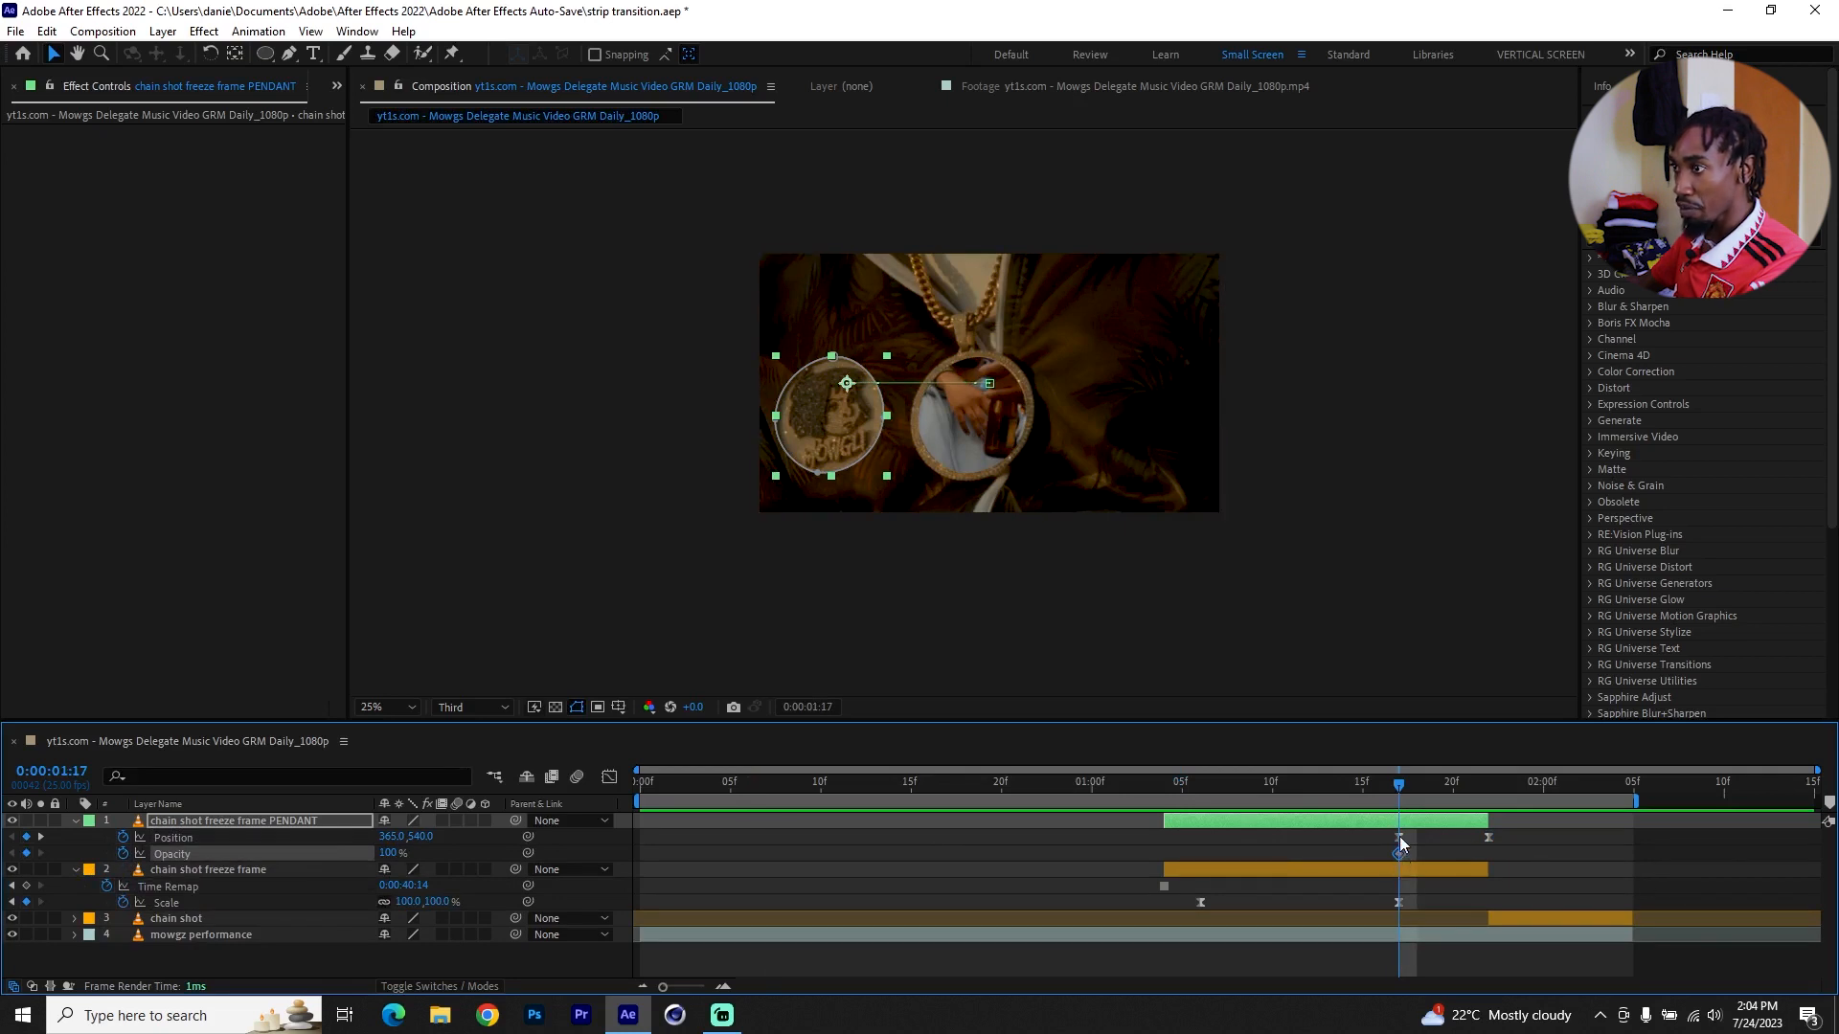
left_click_drag(1399, 788, 1326, 790)
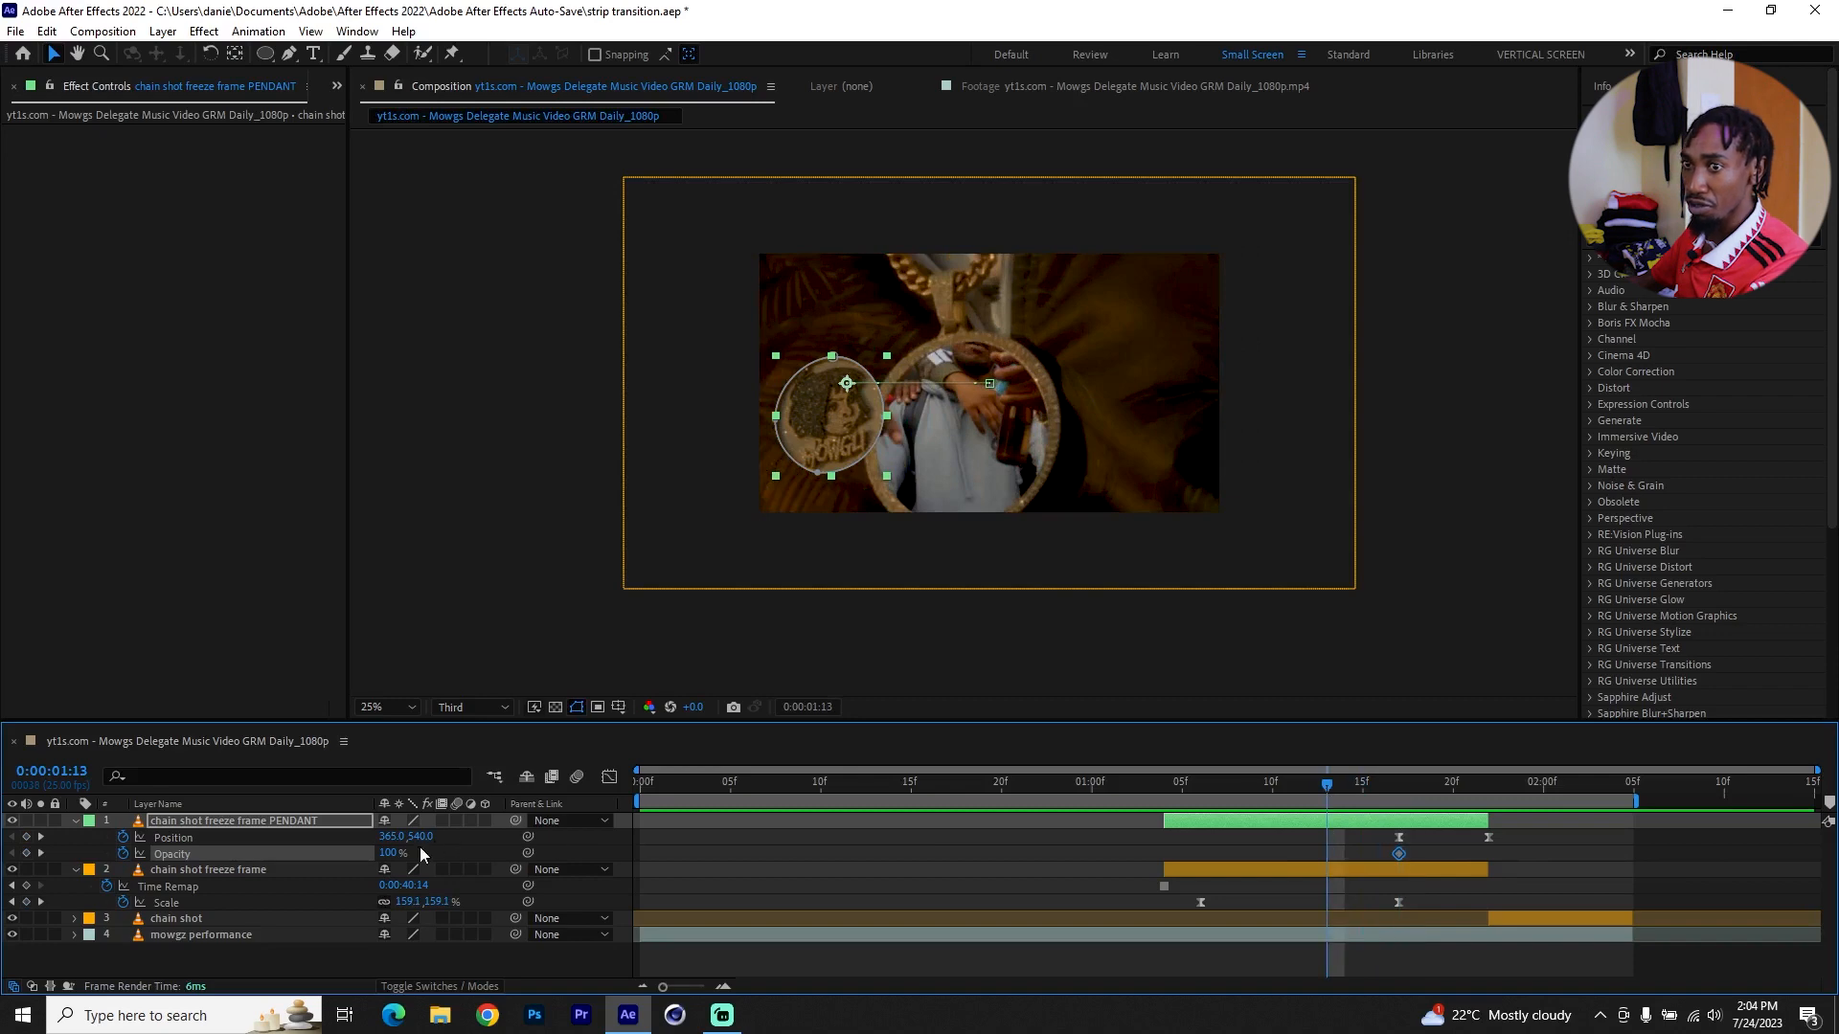
left_click(392, 854)
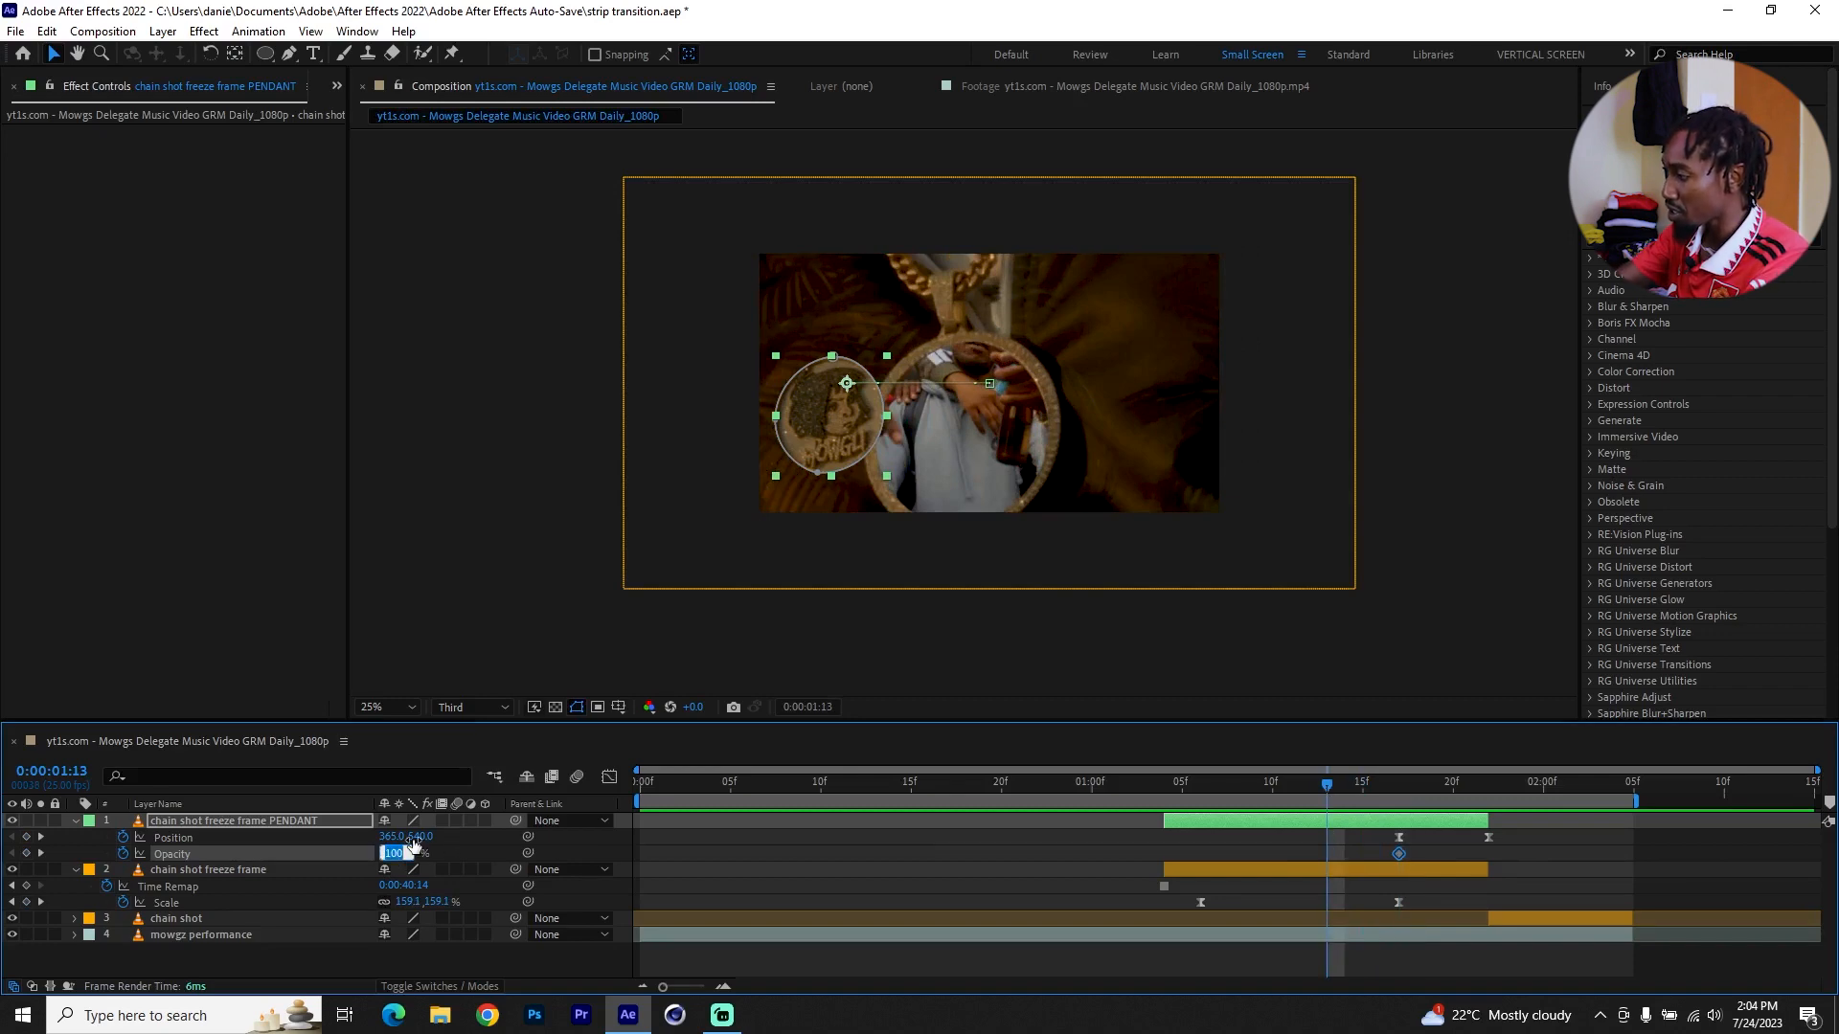
type("0")
key("Return")
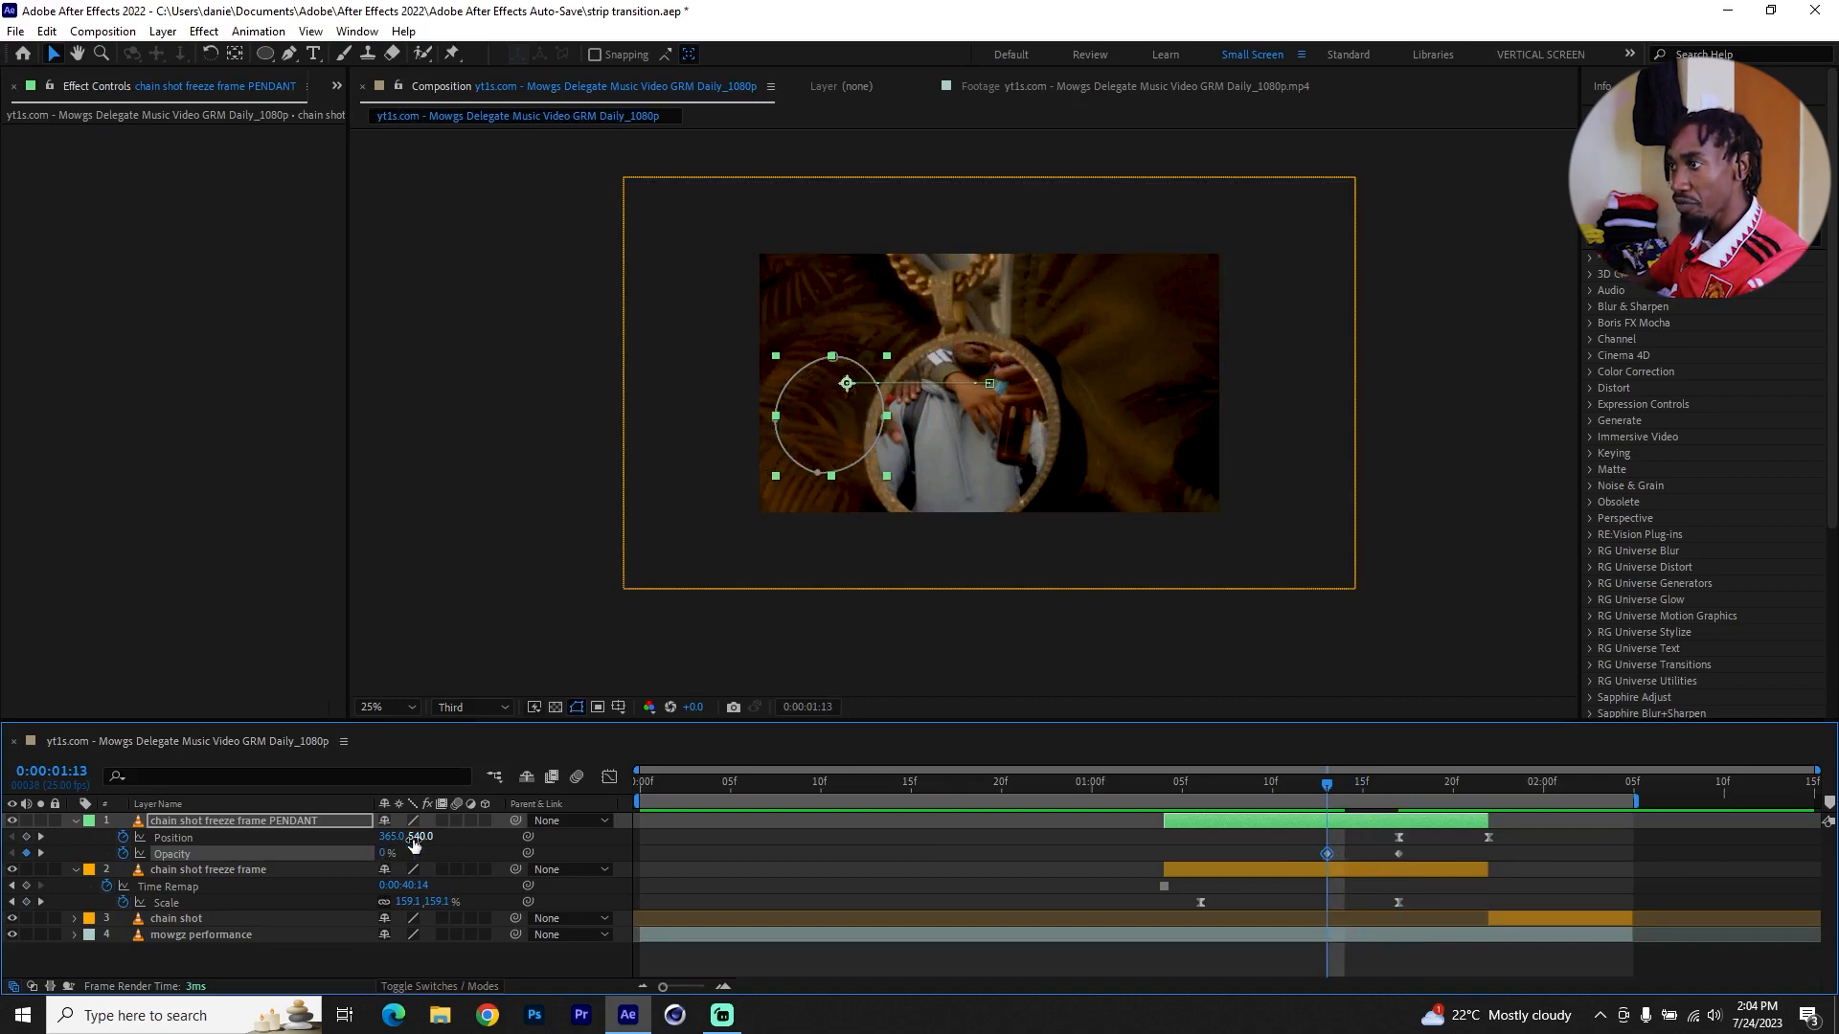
key("space")
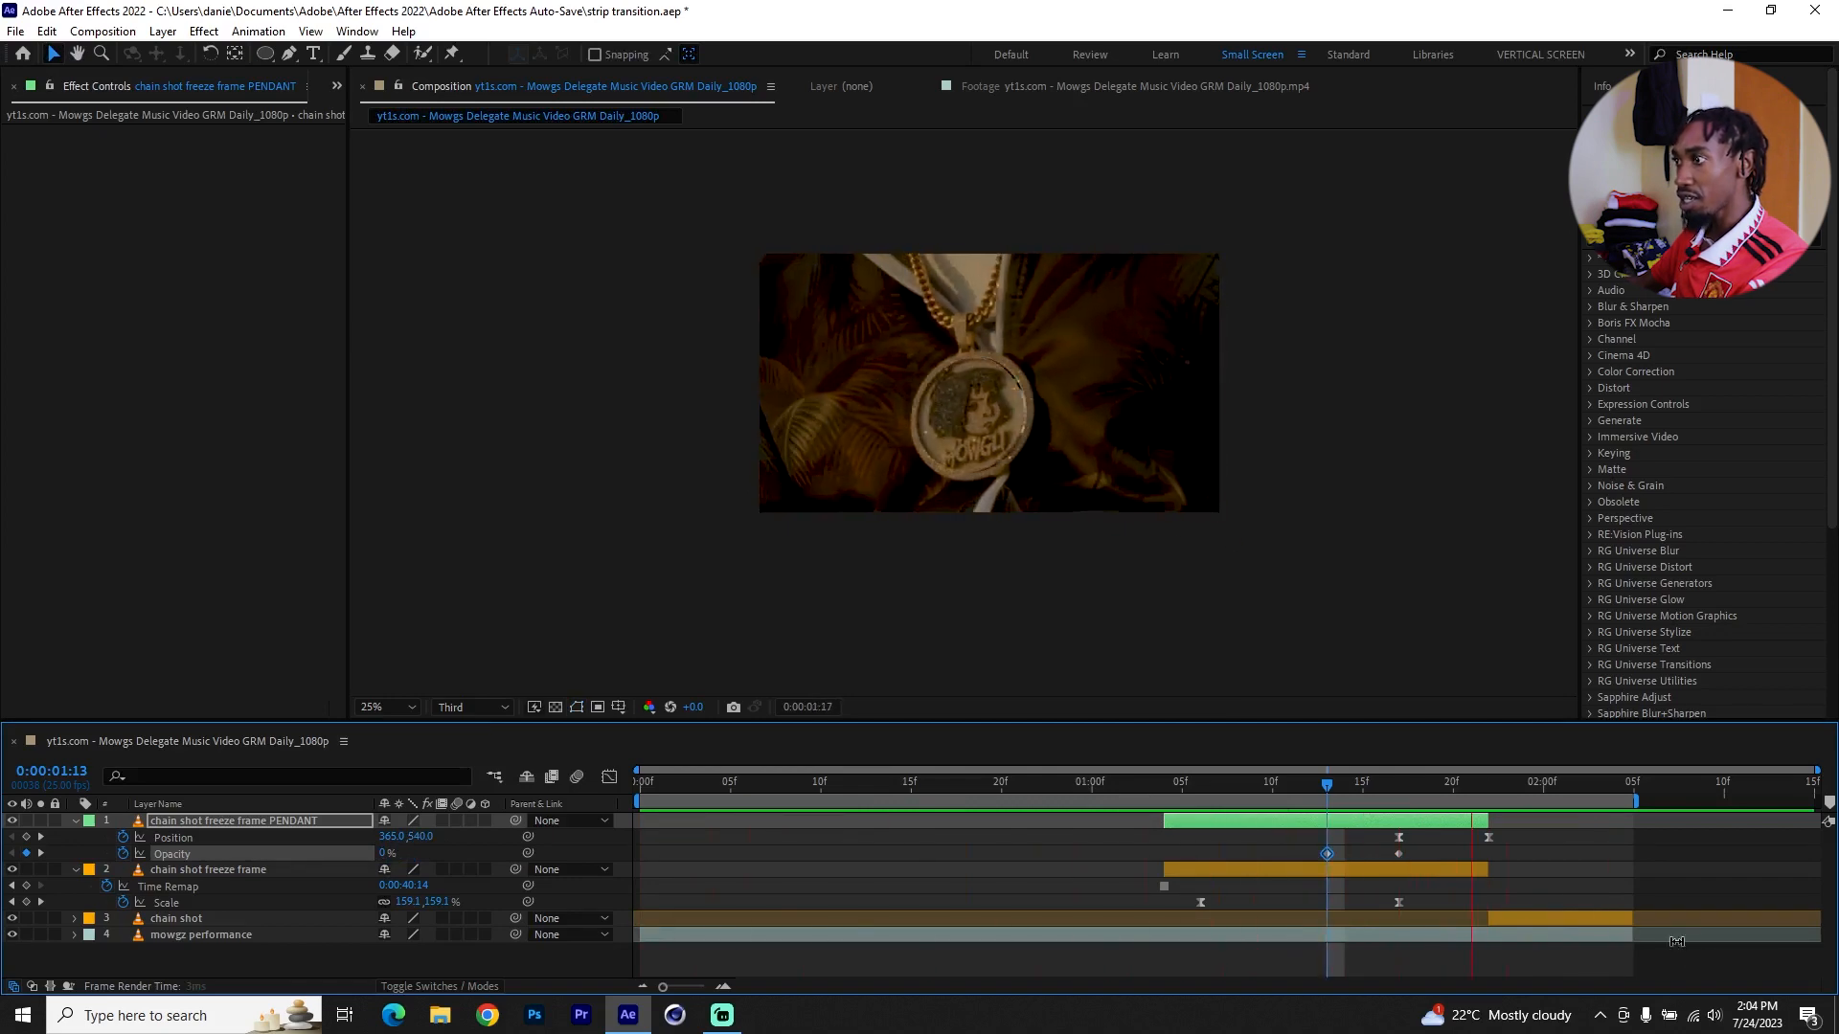
key("space")
Apply the Hue/Saturation effect to the PENDANT layer with the current time at 0:00:01:17.
left_click(1400, 790)
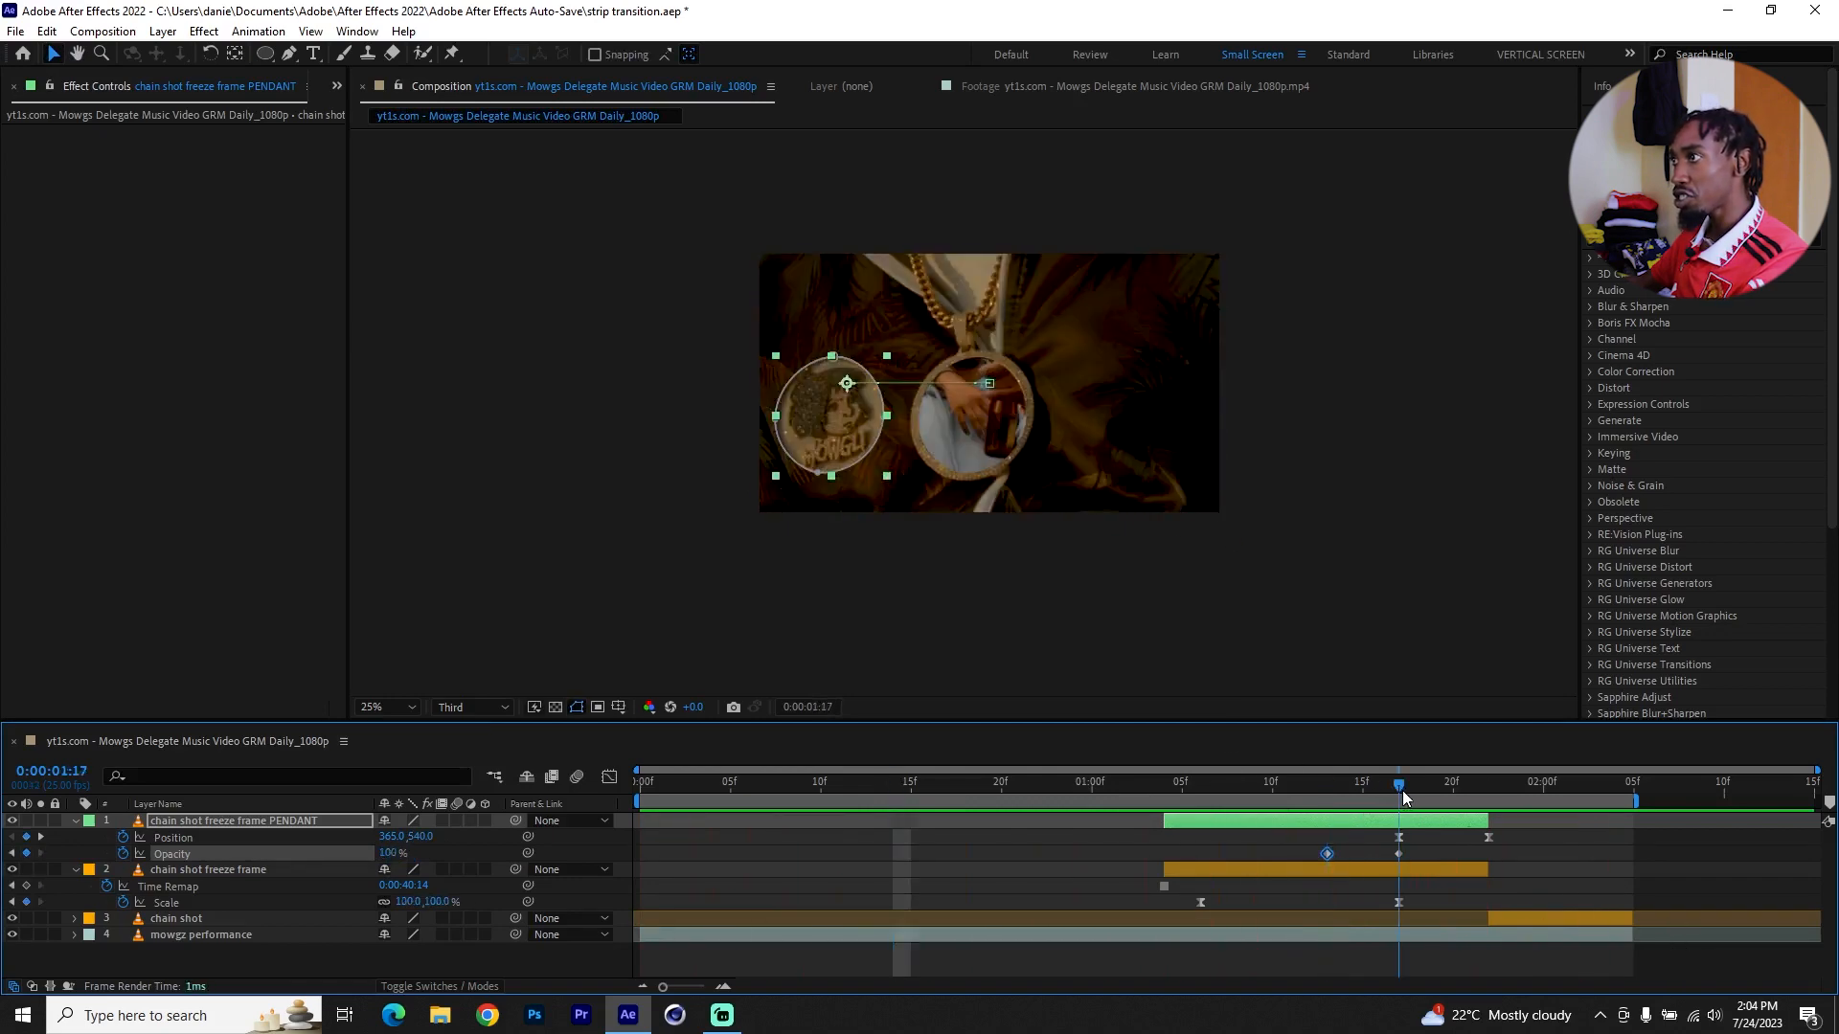
left_click(1700, 238)
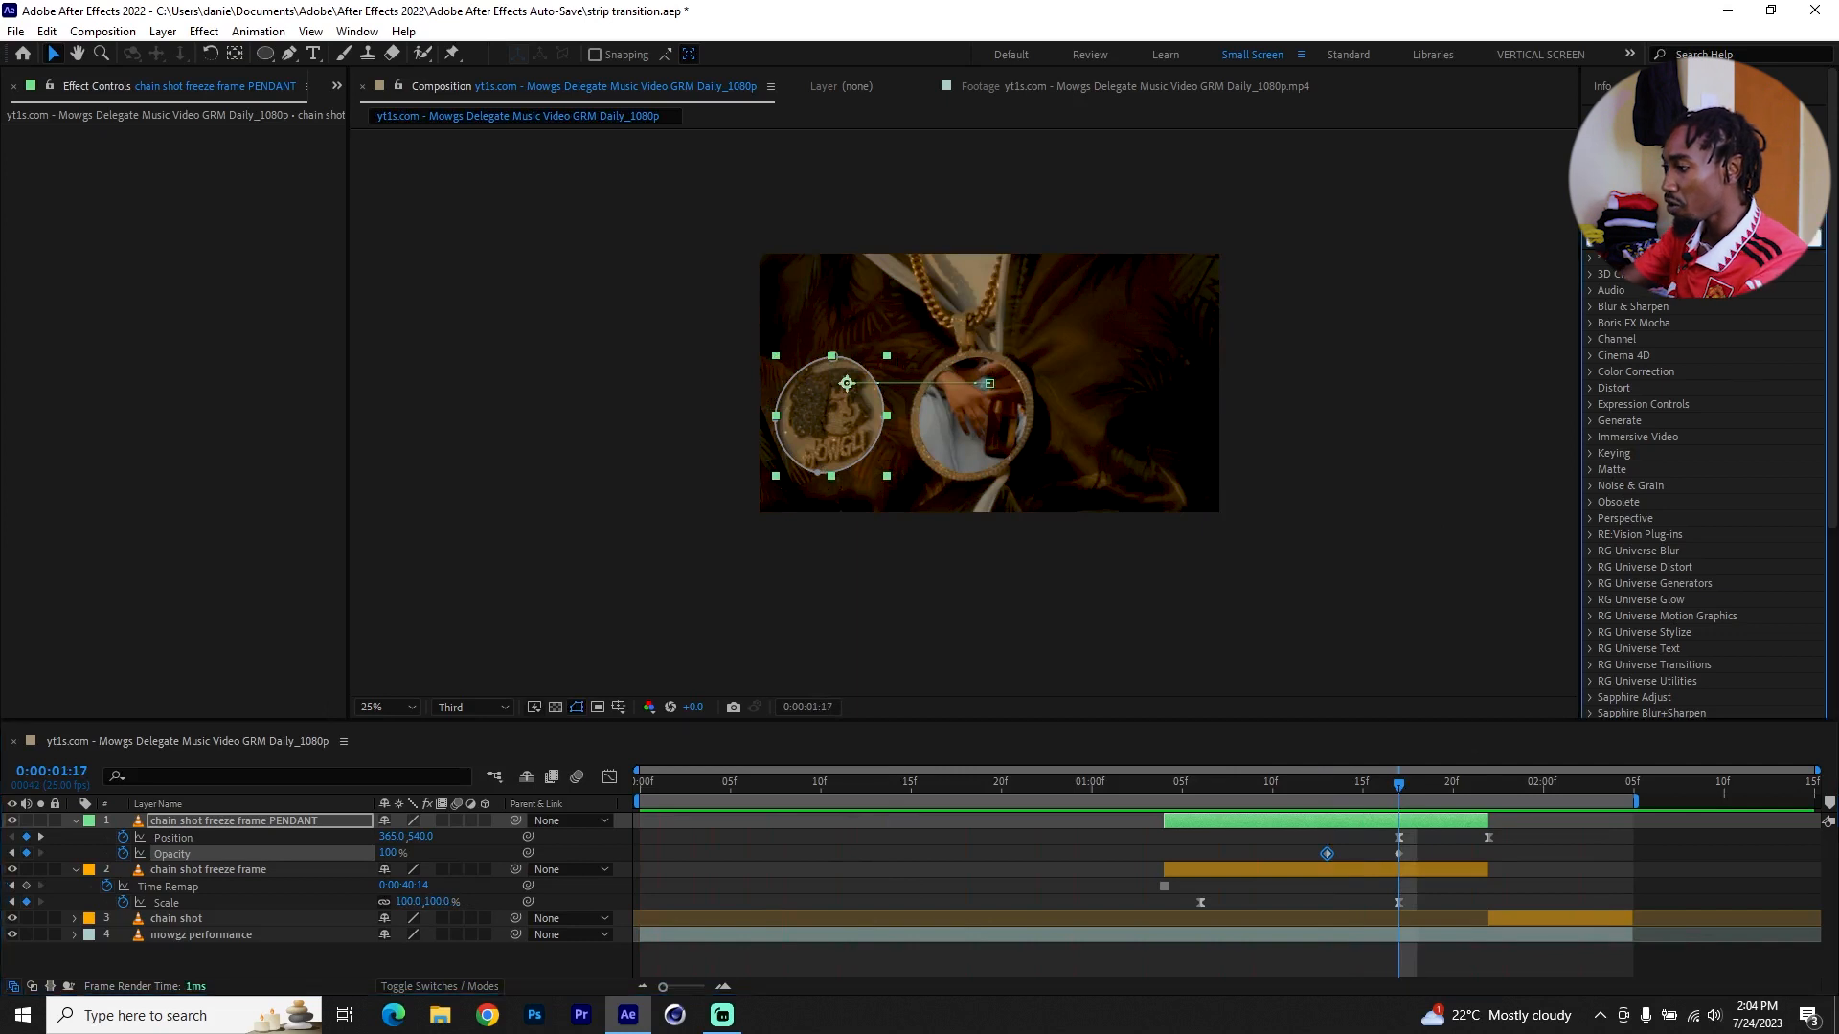
type("hue")
left_click_drag(1686, 355, 193, 328)
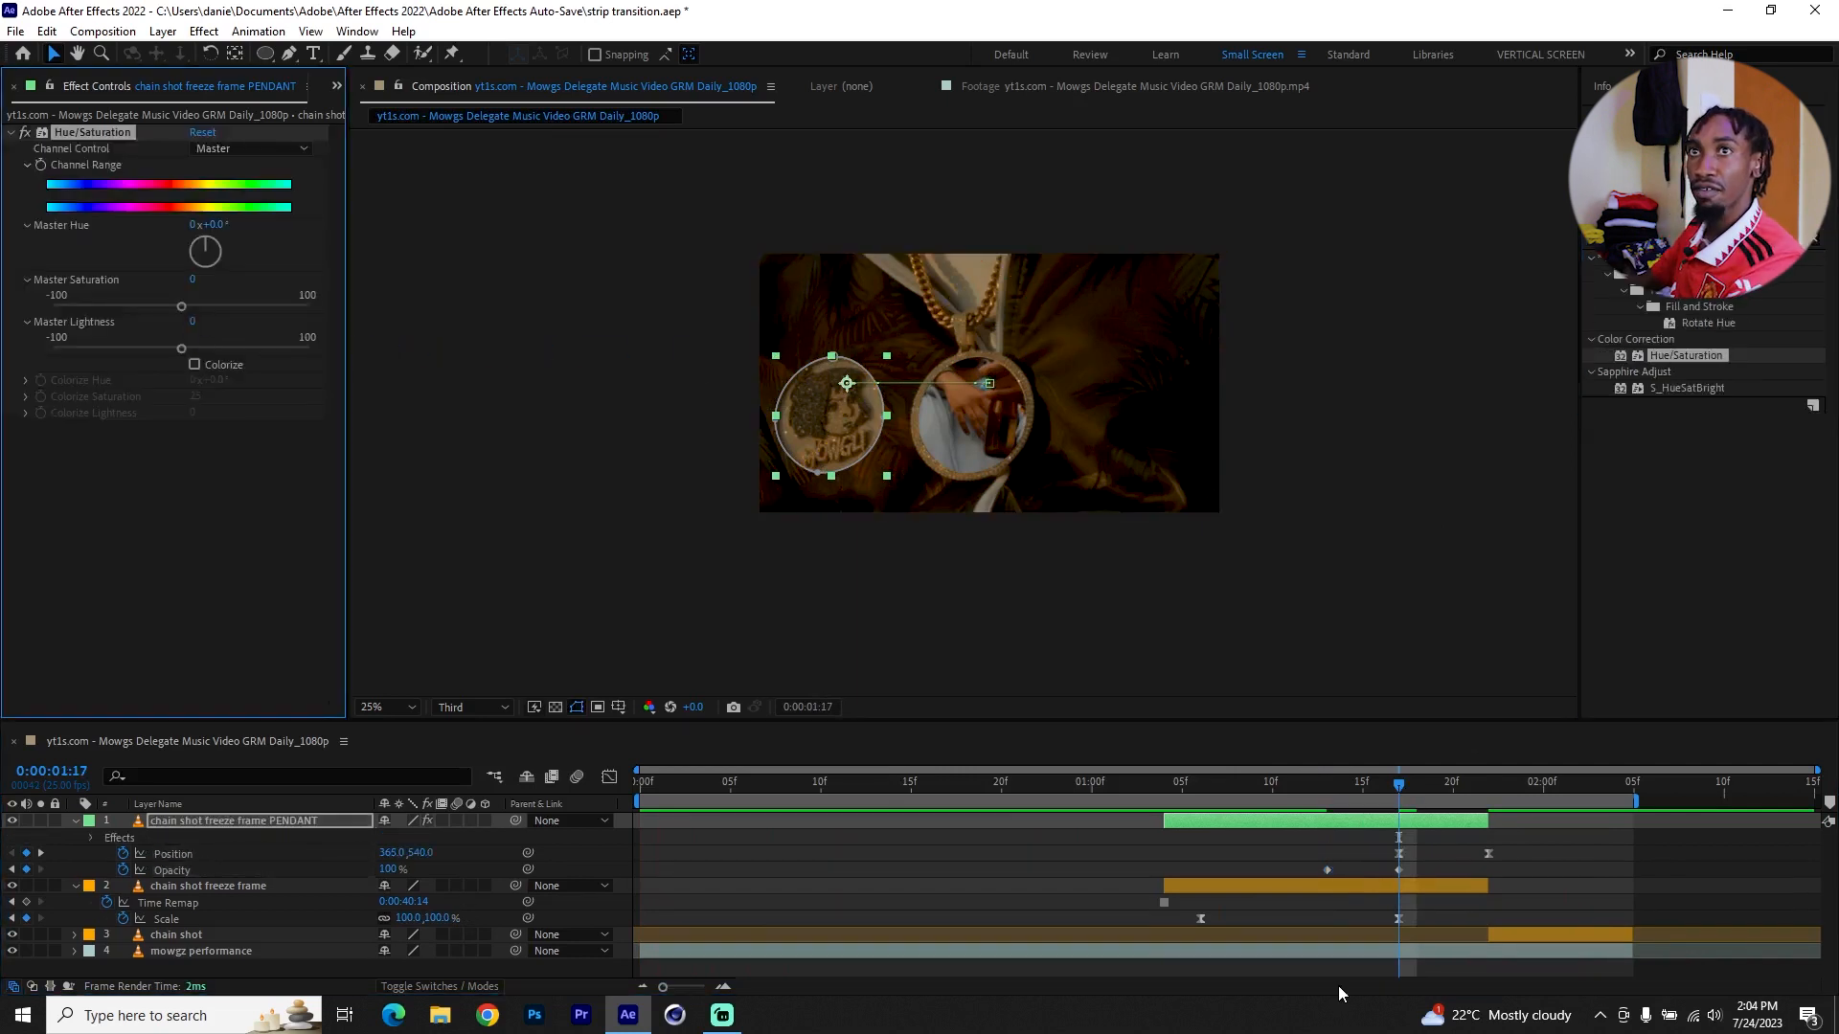
Keyframe the pendant's Channel Range with its original colour at 0:00:01:22 and a Master Hue of 237° at 0:00:01:17.
left_click(40, 170)
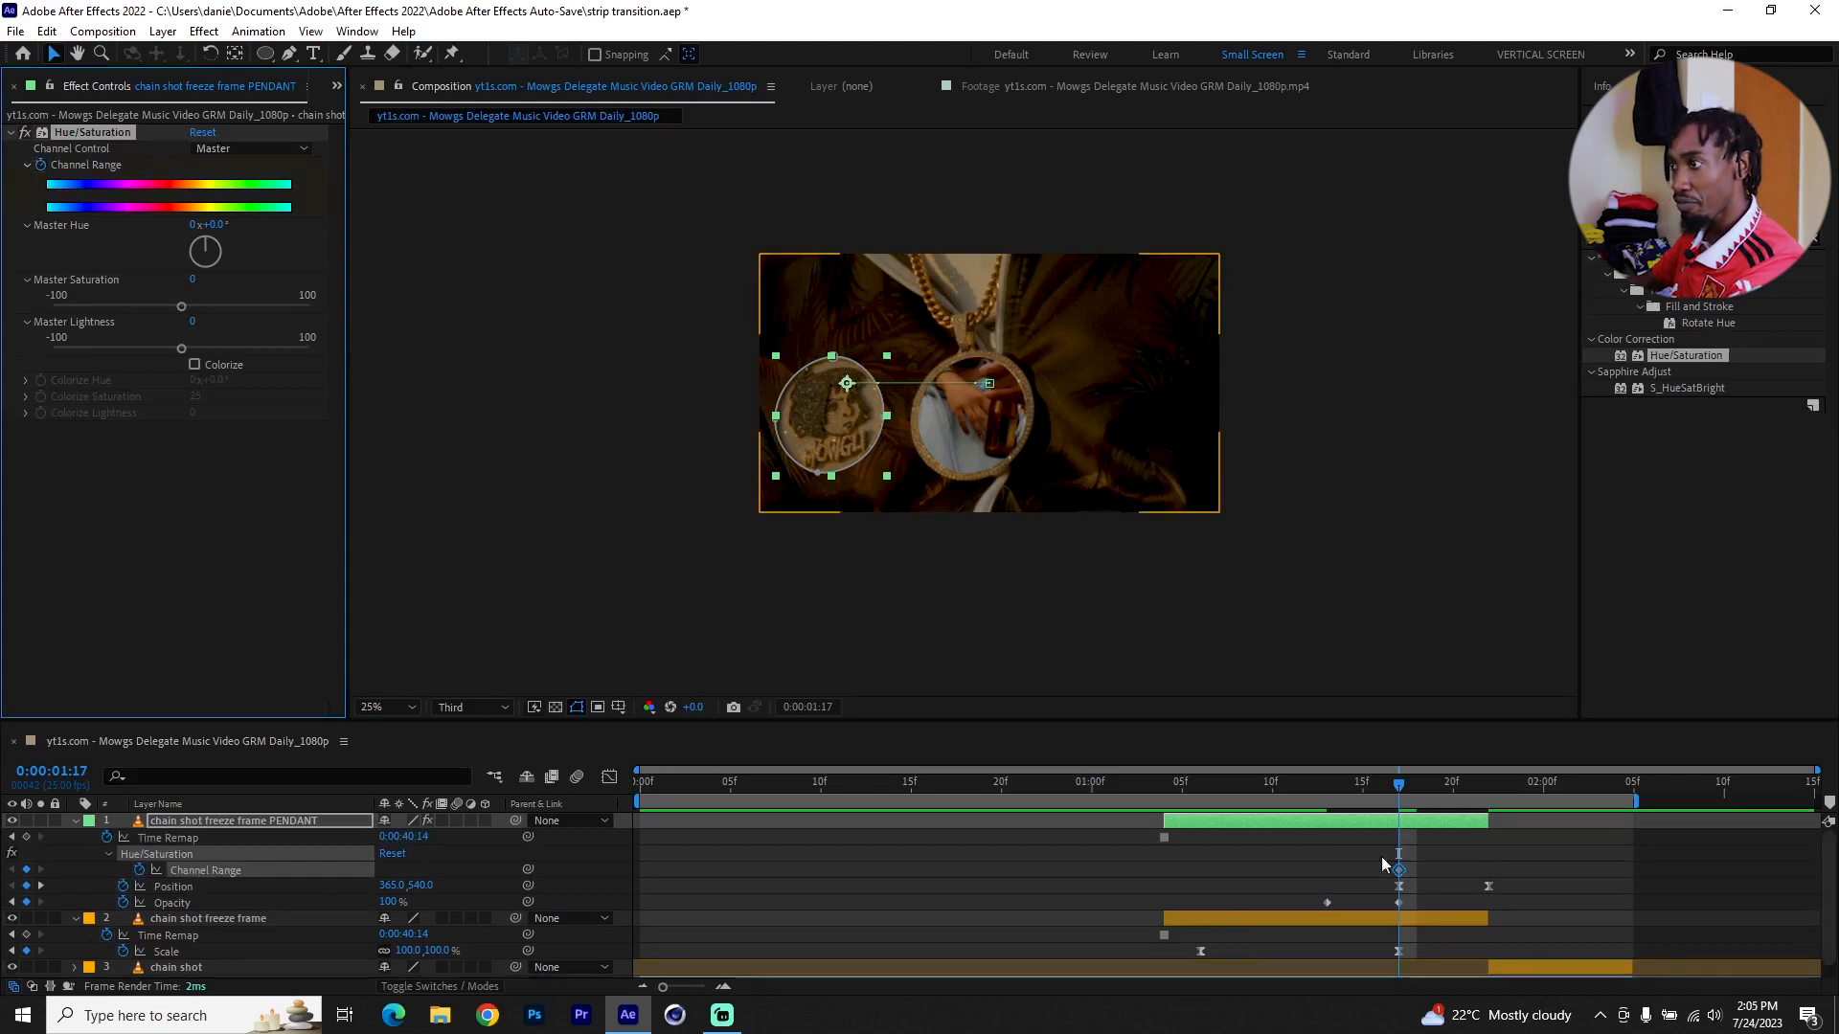
left_click_drag(1400, 874, 1497, 878)
left_click(1491, 887)
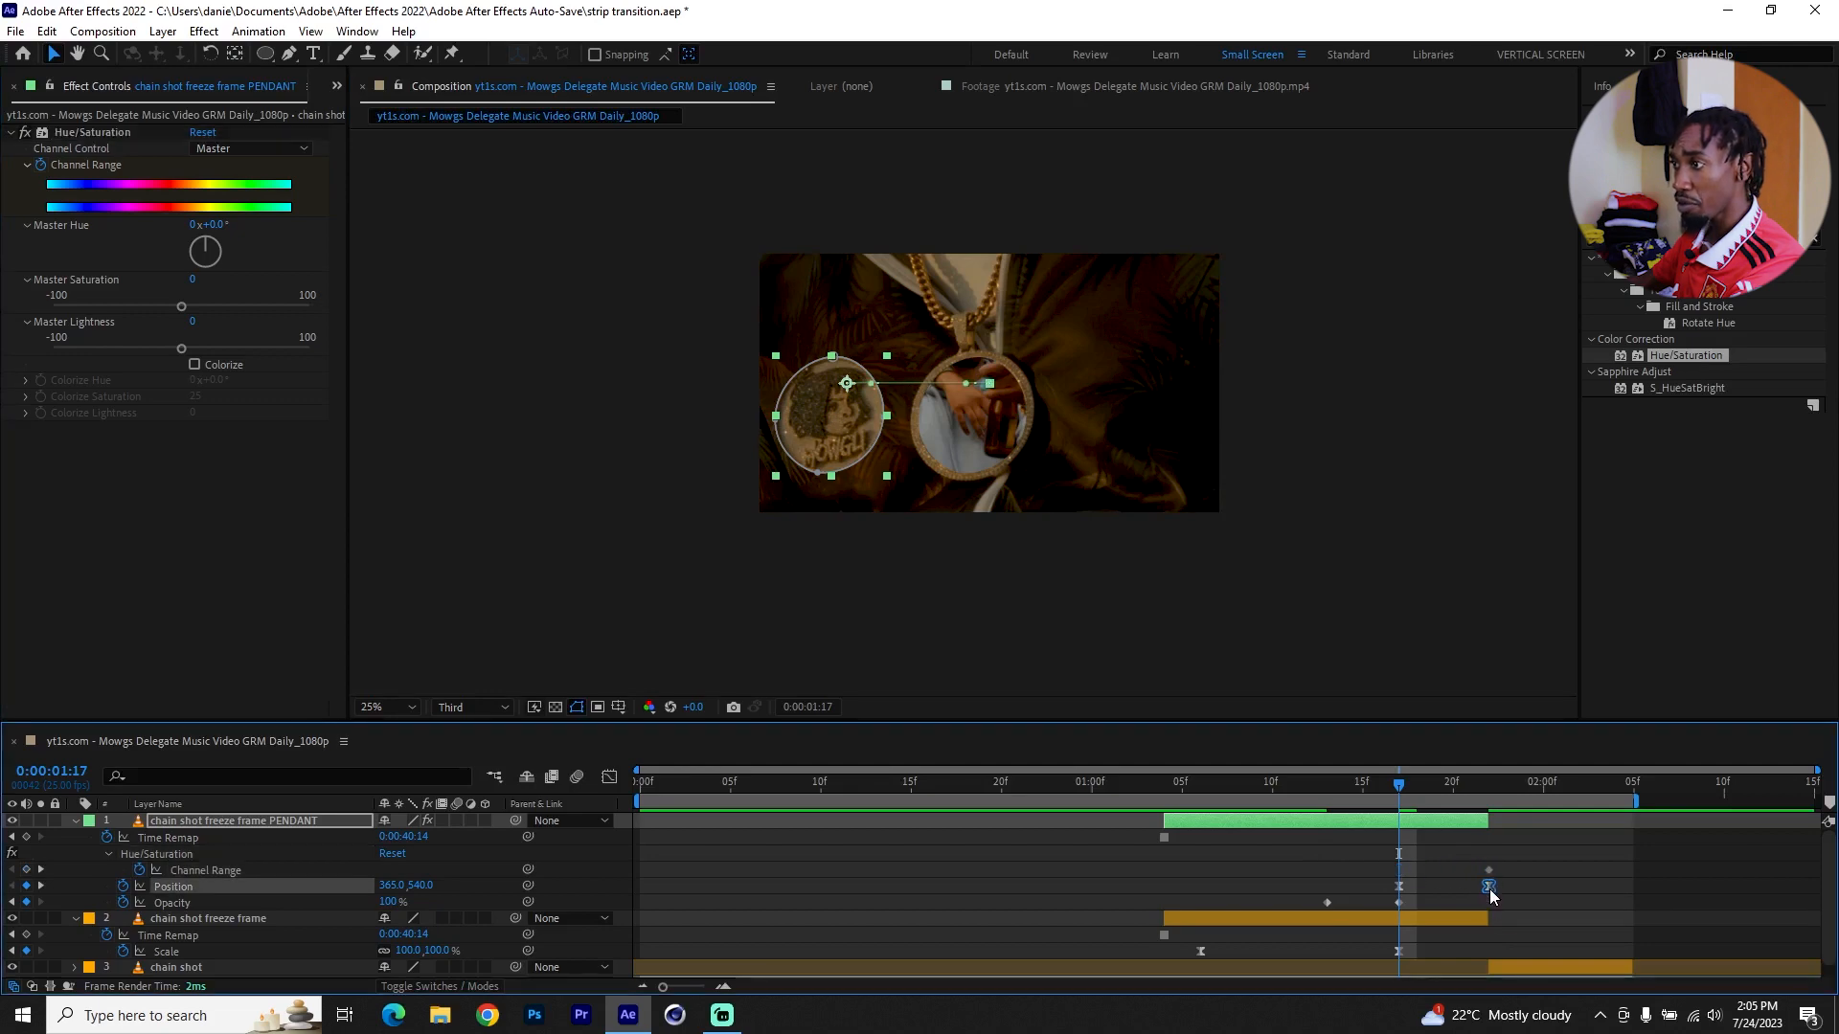
left_click(1396, 864)
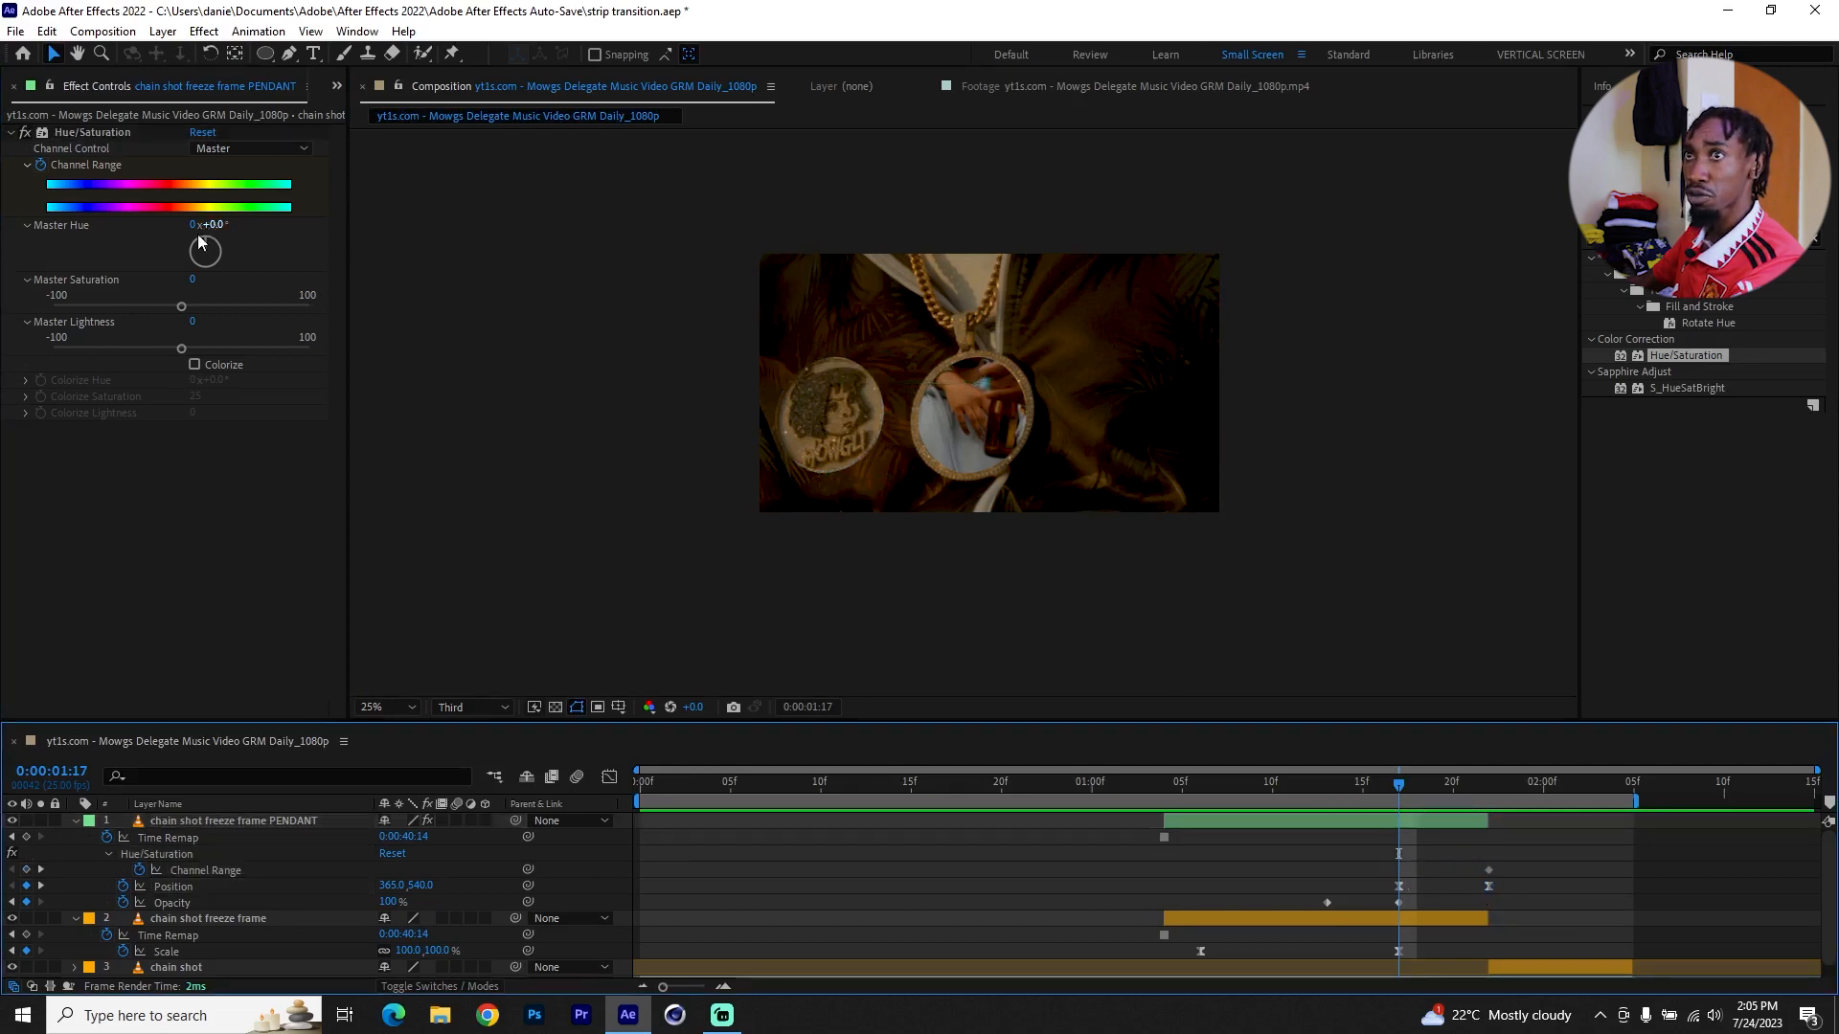
left_click_drag(214, 249, 173, 274)
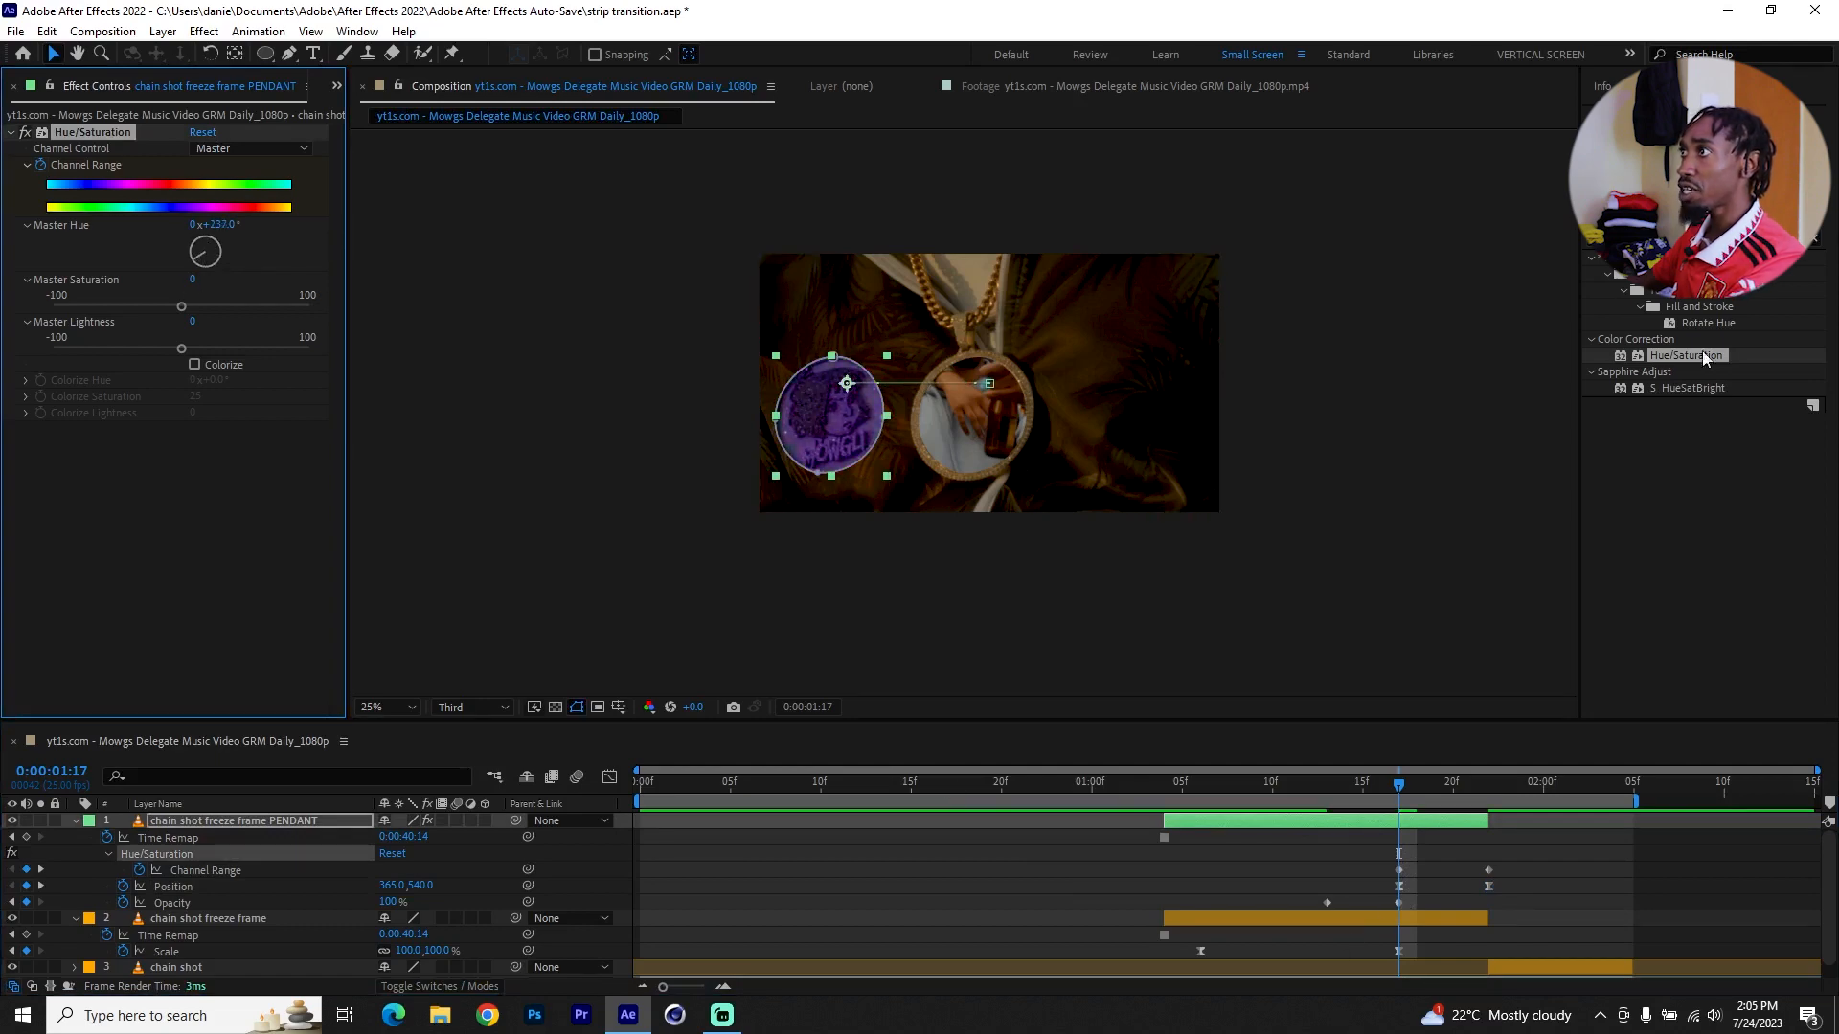
Apply the uni.Glow effect to the PENDANT layer and place it above Hue/Saturation in the effect order.
left_click(1628, 237)
type("glow")
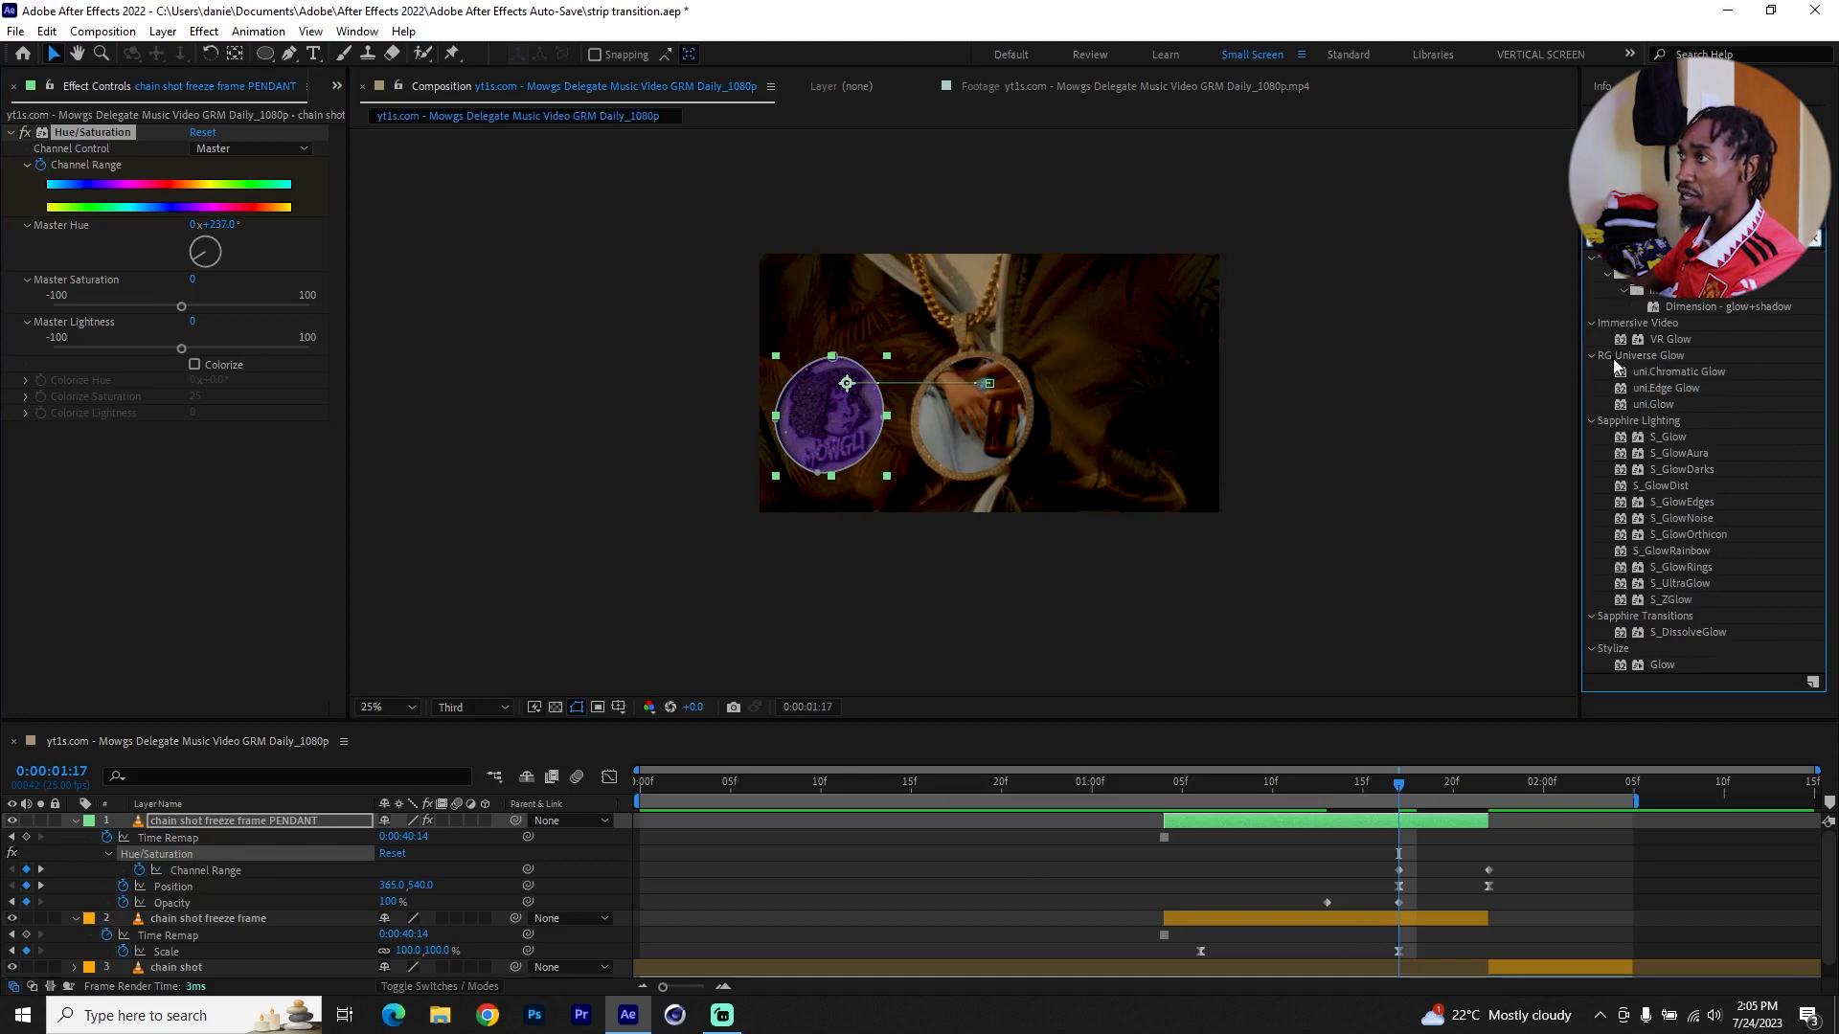
left_click_drag(1662, 406, 1386, 829)
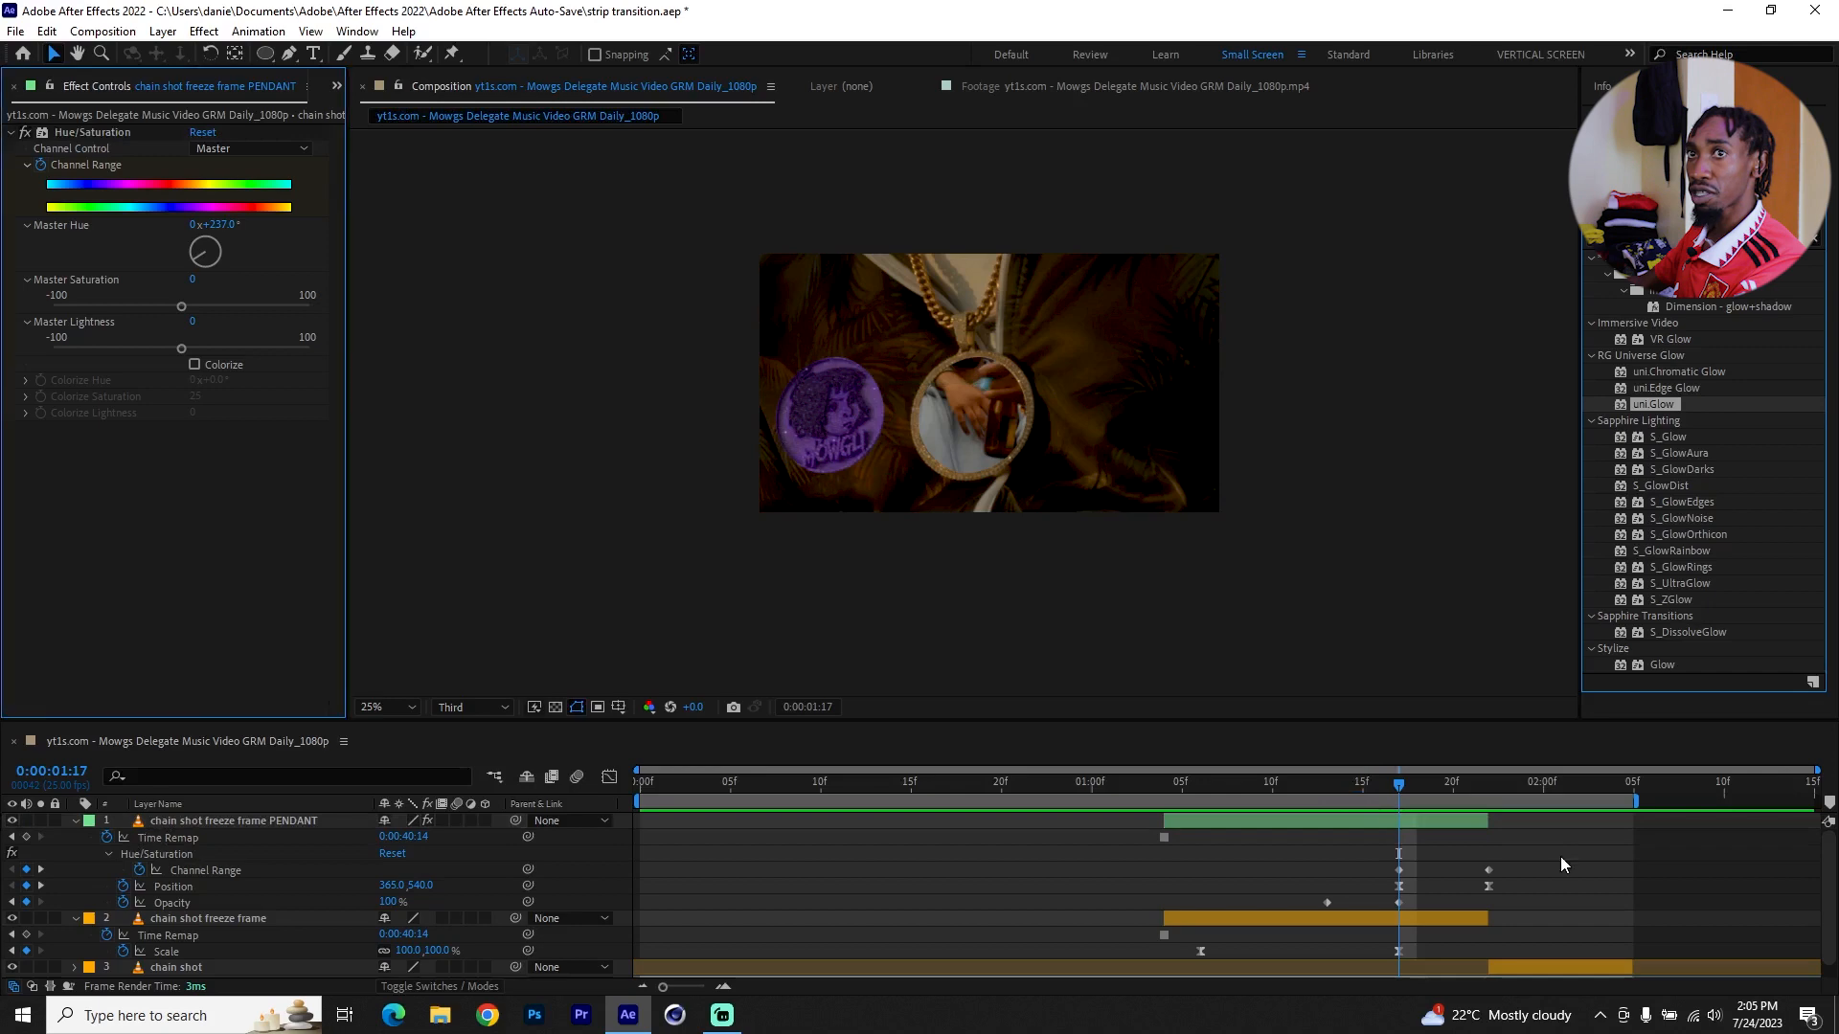
scroll(100, 441, "up", 2)
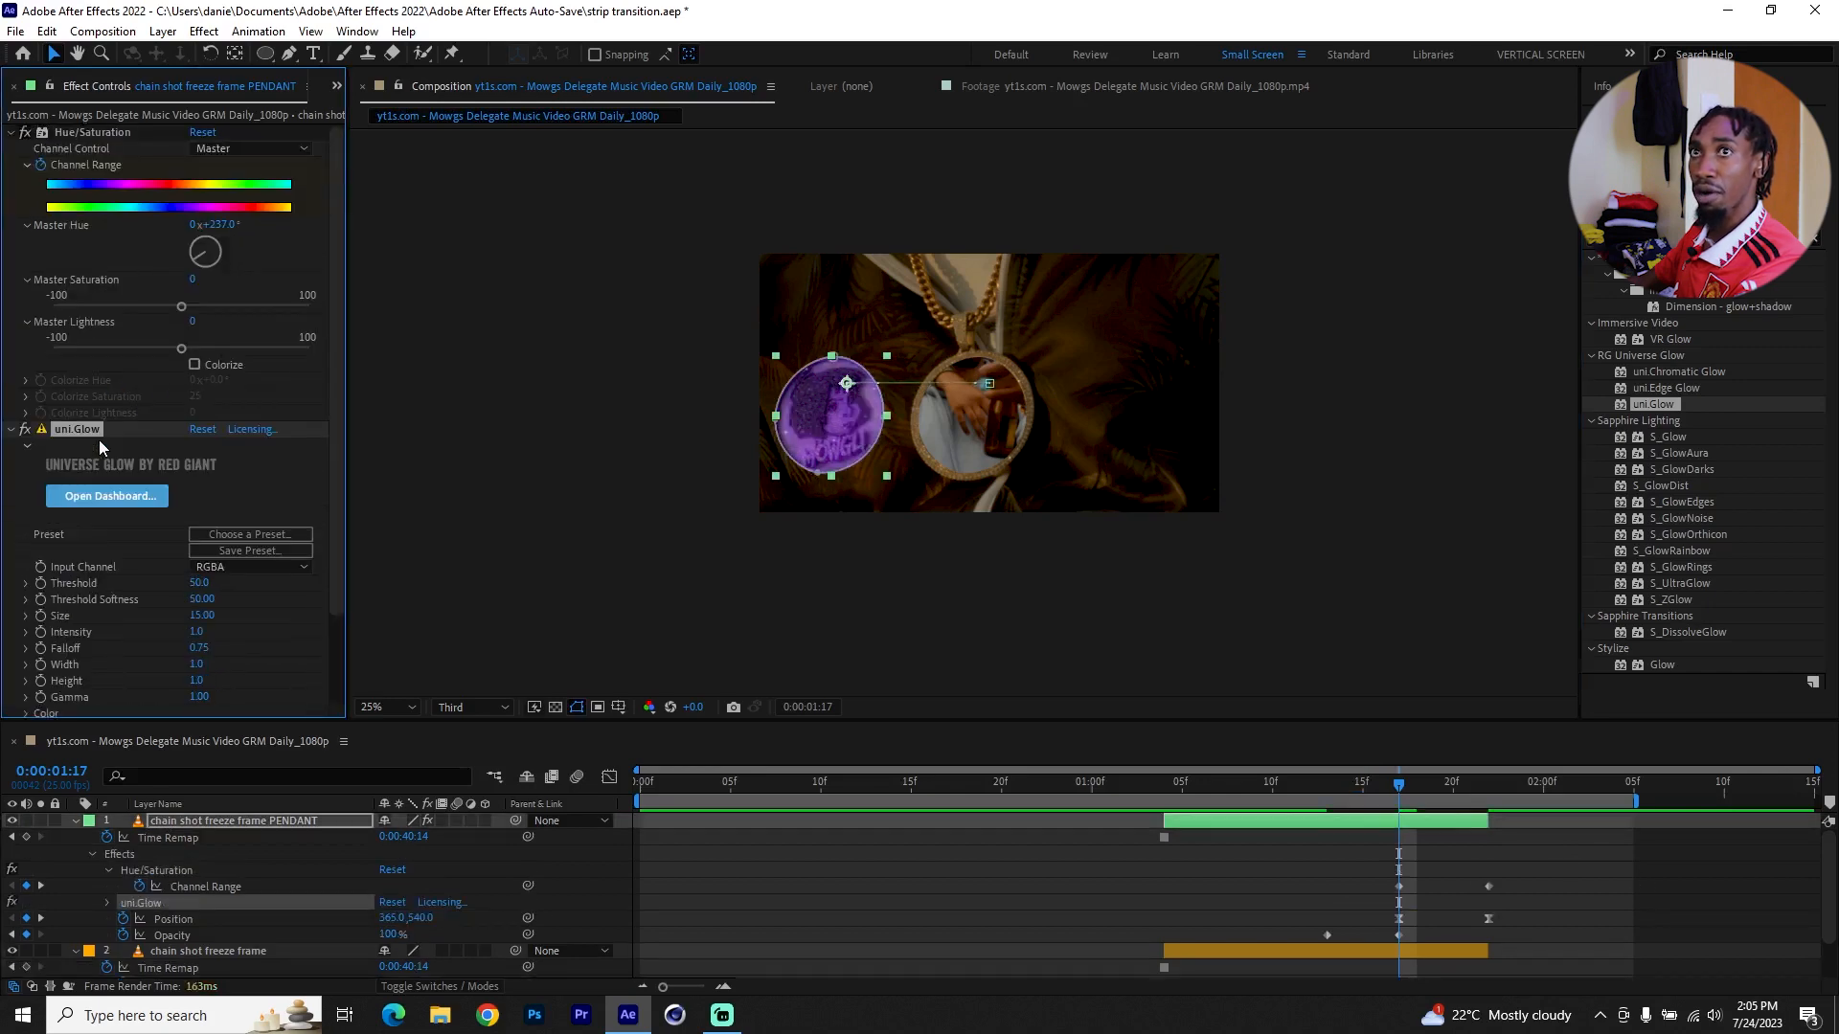
left_click_drag(77, 436, 93, 136)
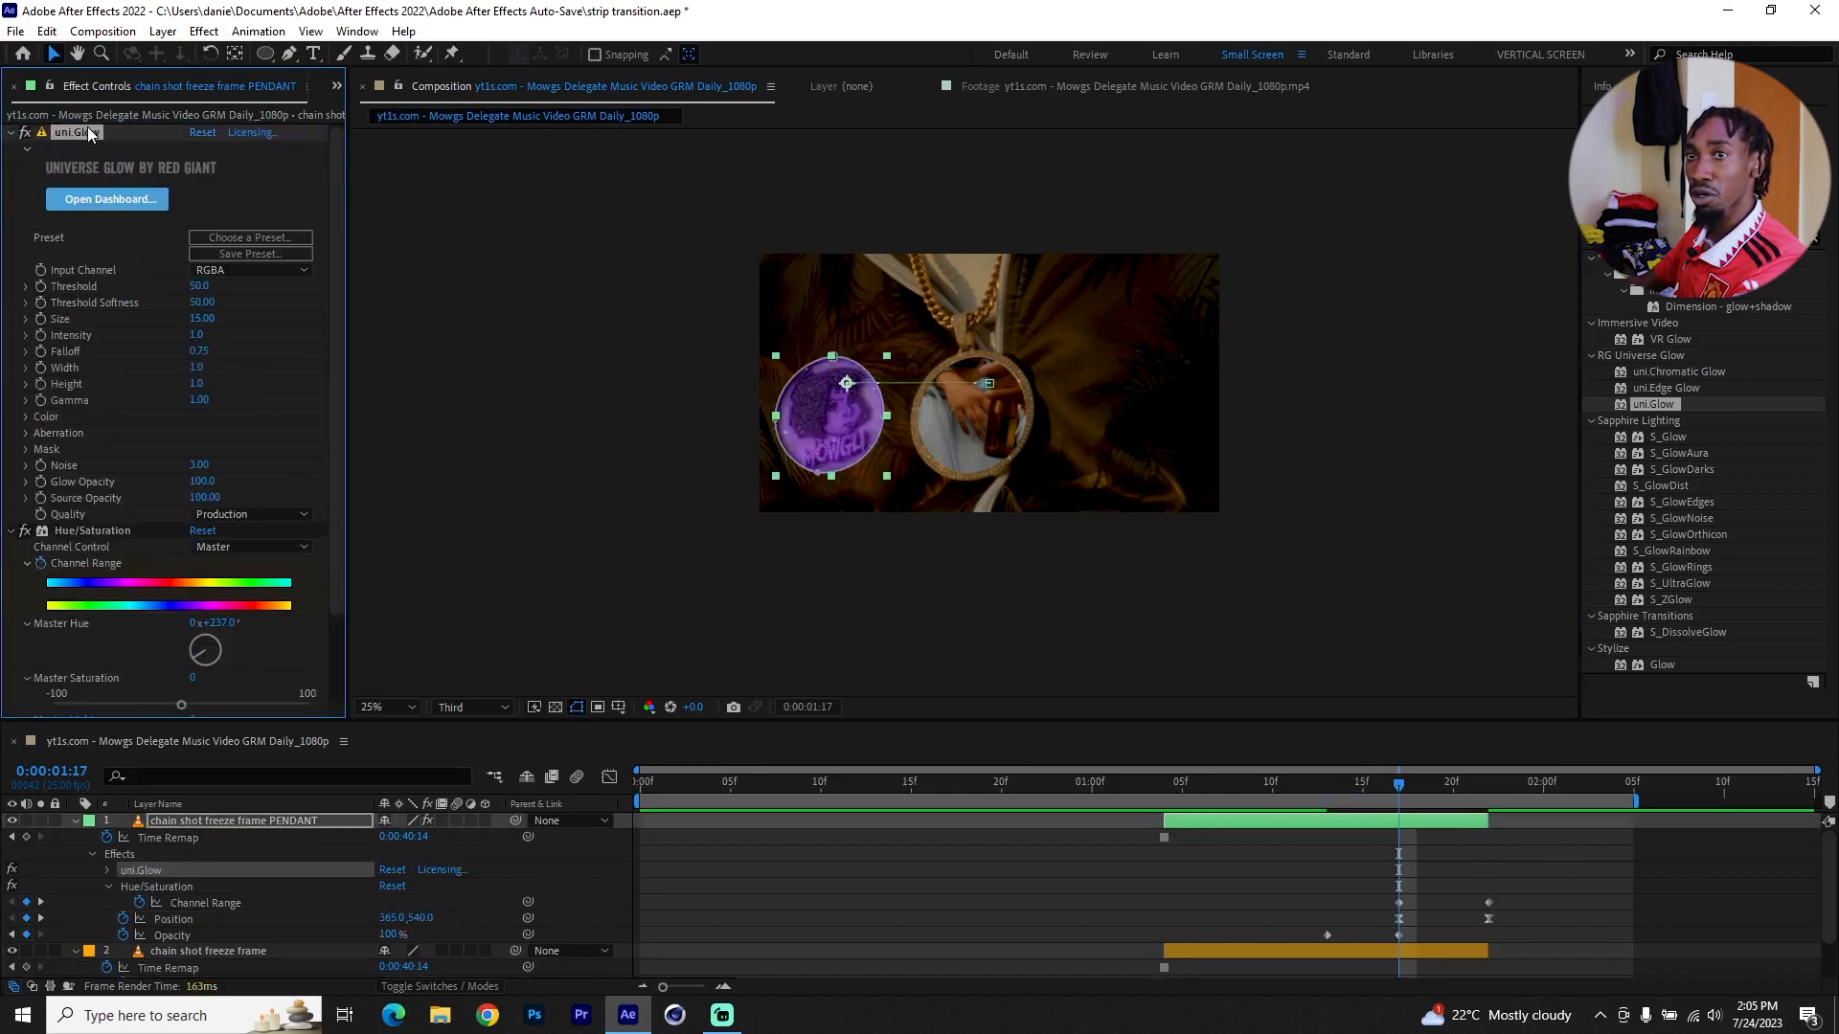
Set uni.Glow's Threshold to 9.7 and Intensity to 1.2, and compare the pendant with the glow off and on.
left_click(27, 287)
left_click_drag(181, 313, 78, 313)
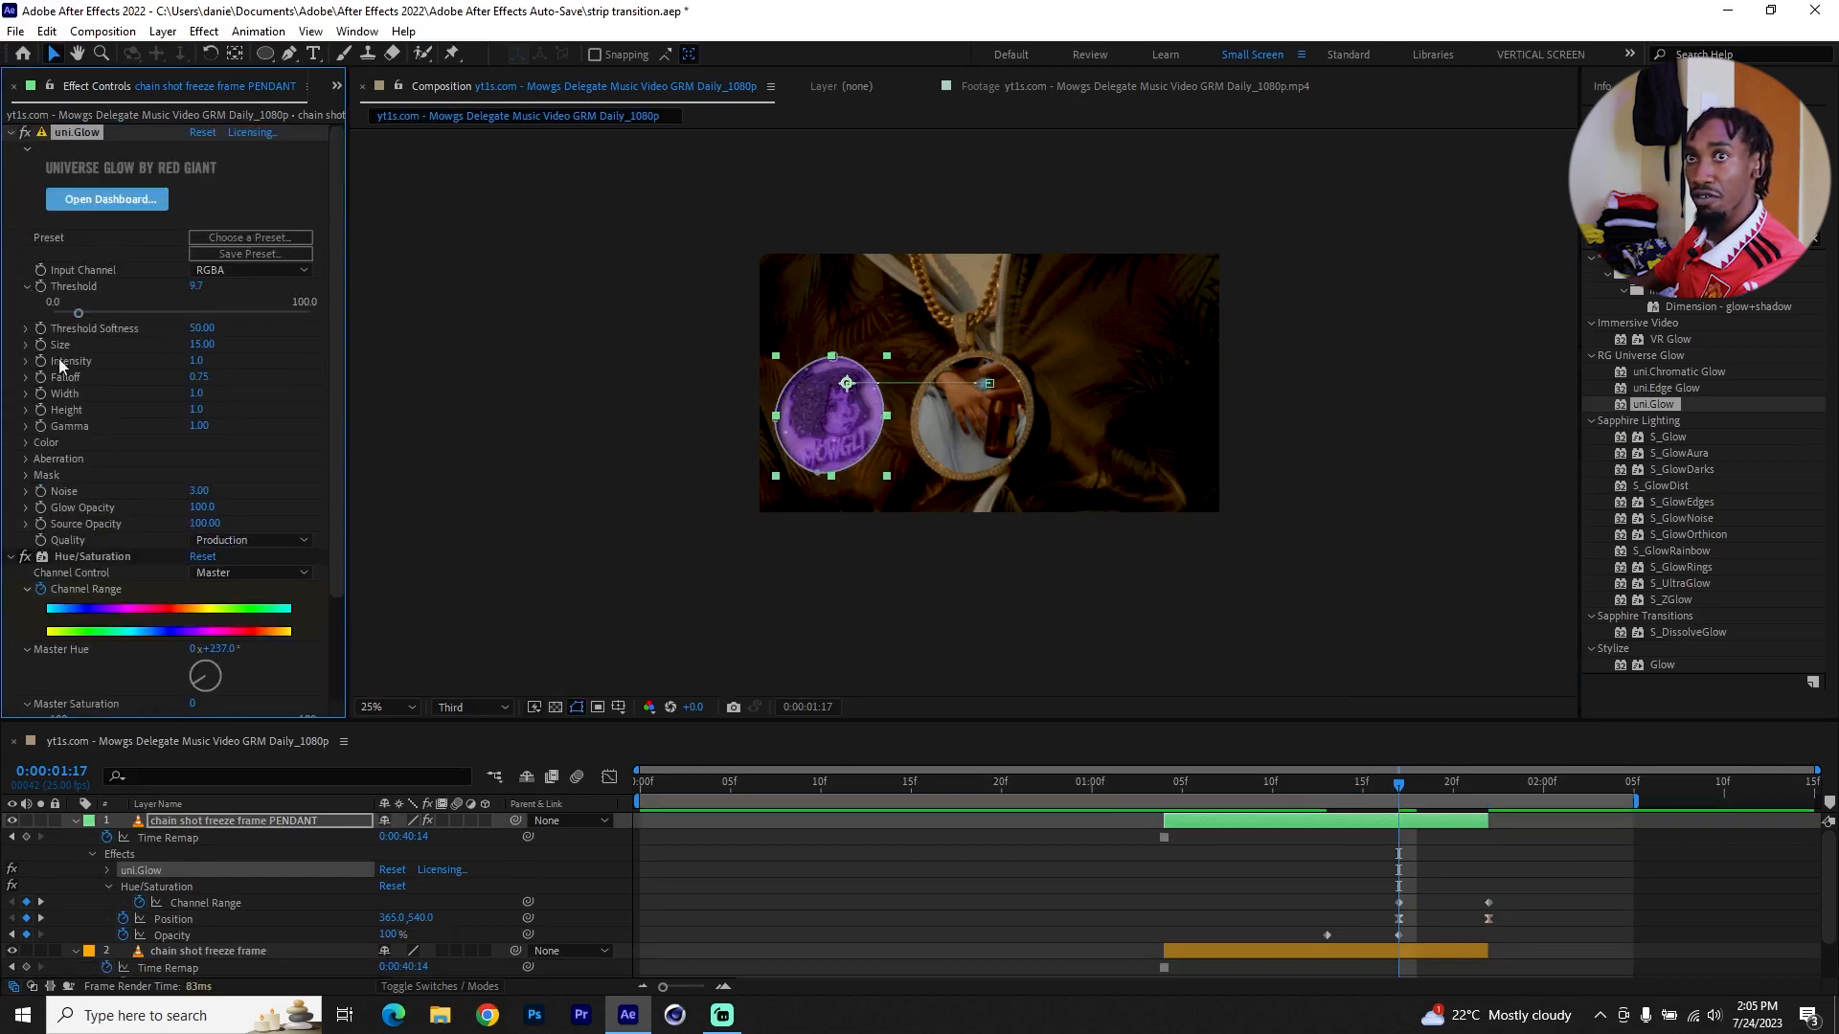
left_click(26, 363)
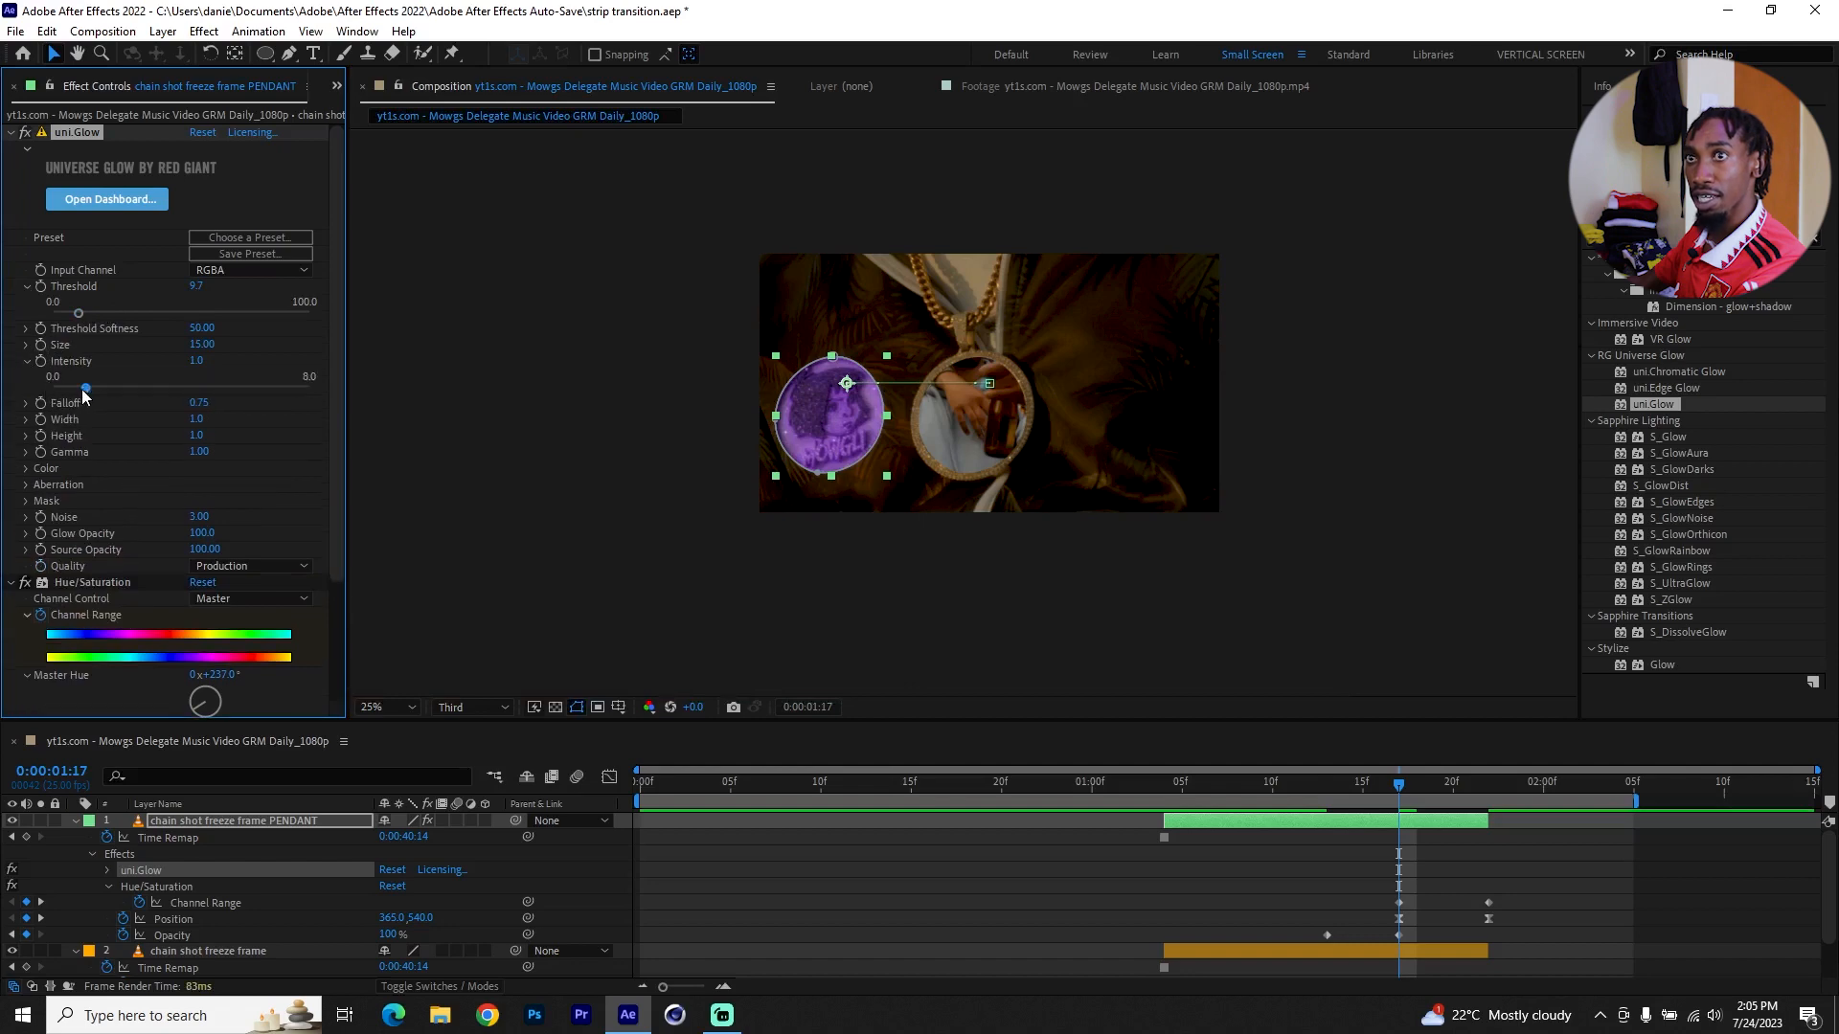
left_click_drag(87, 388, 93, 388)
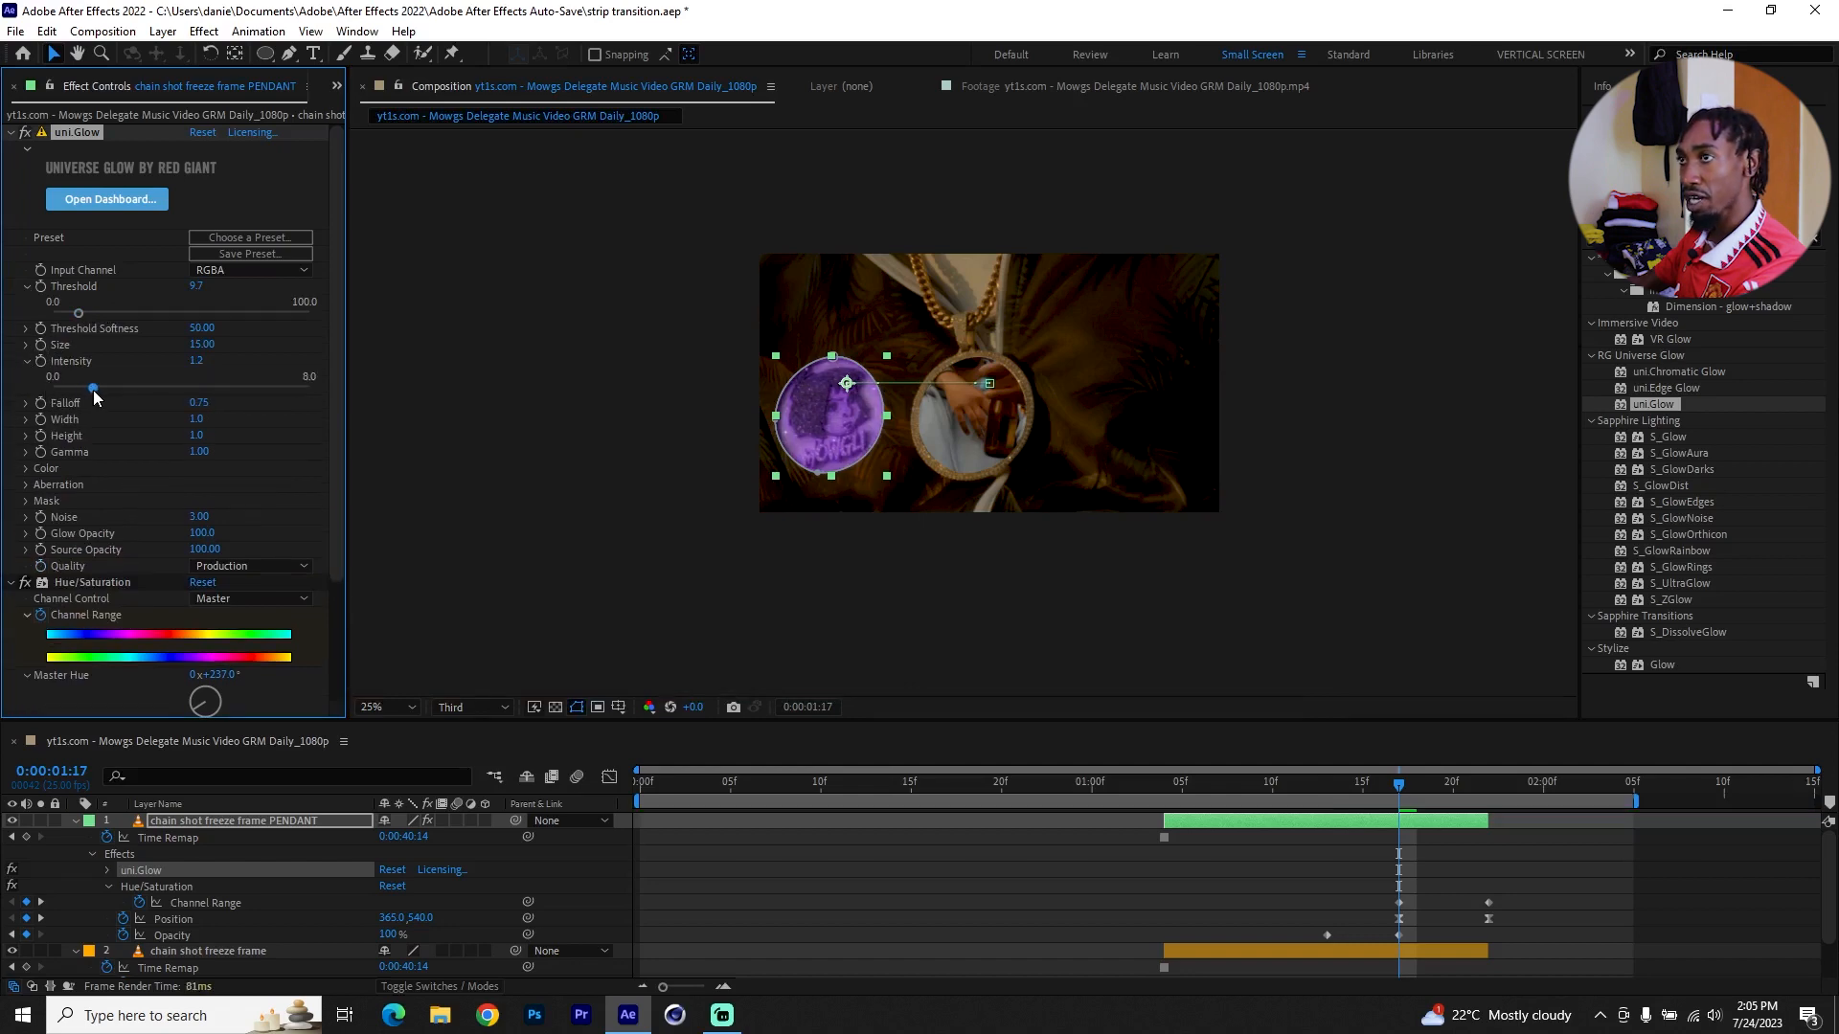
left_click(25, 133)
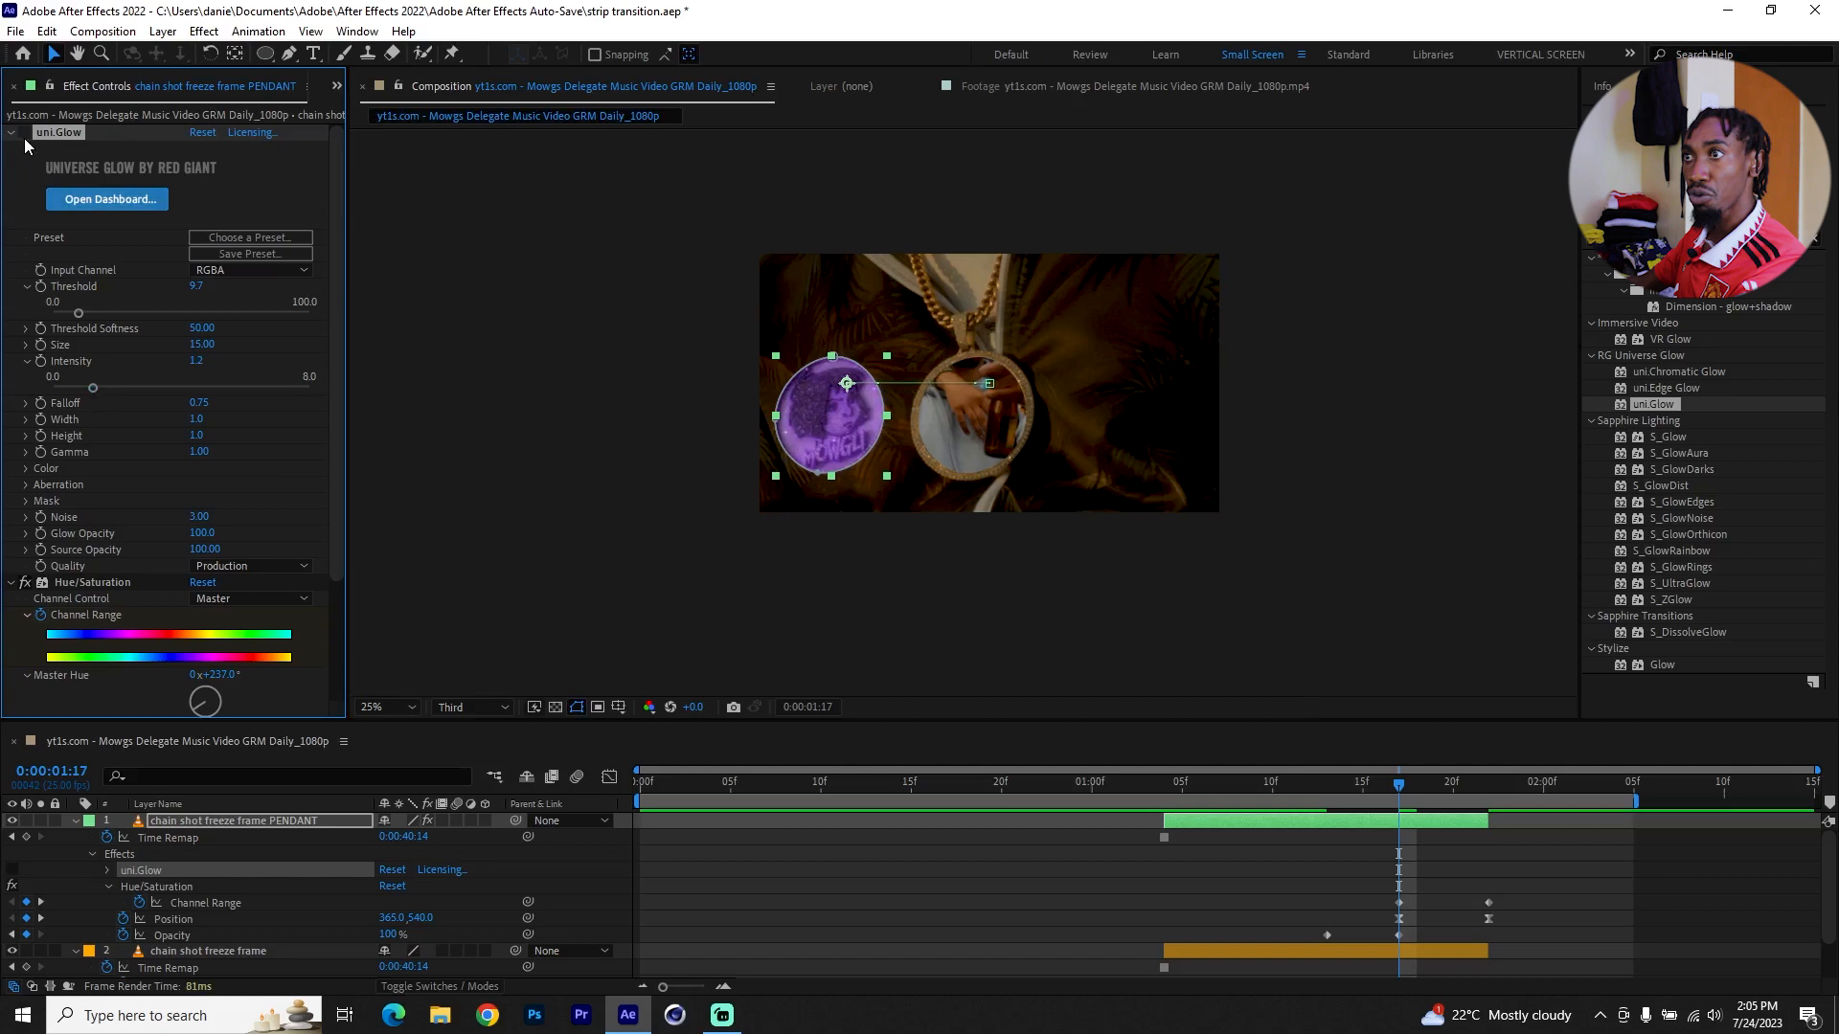
left_click(25, 134)
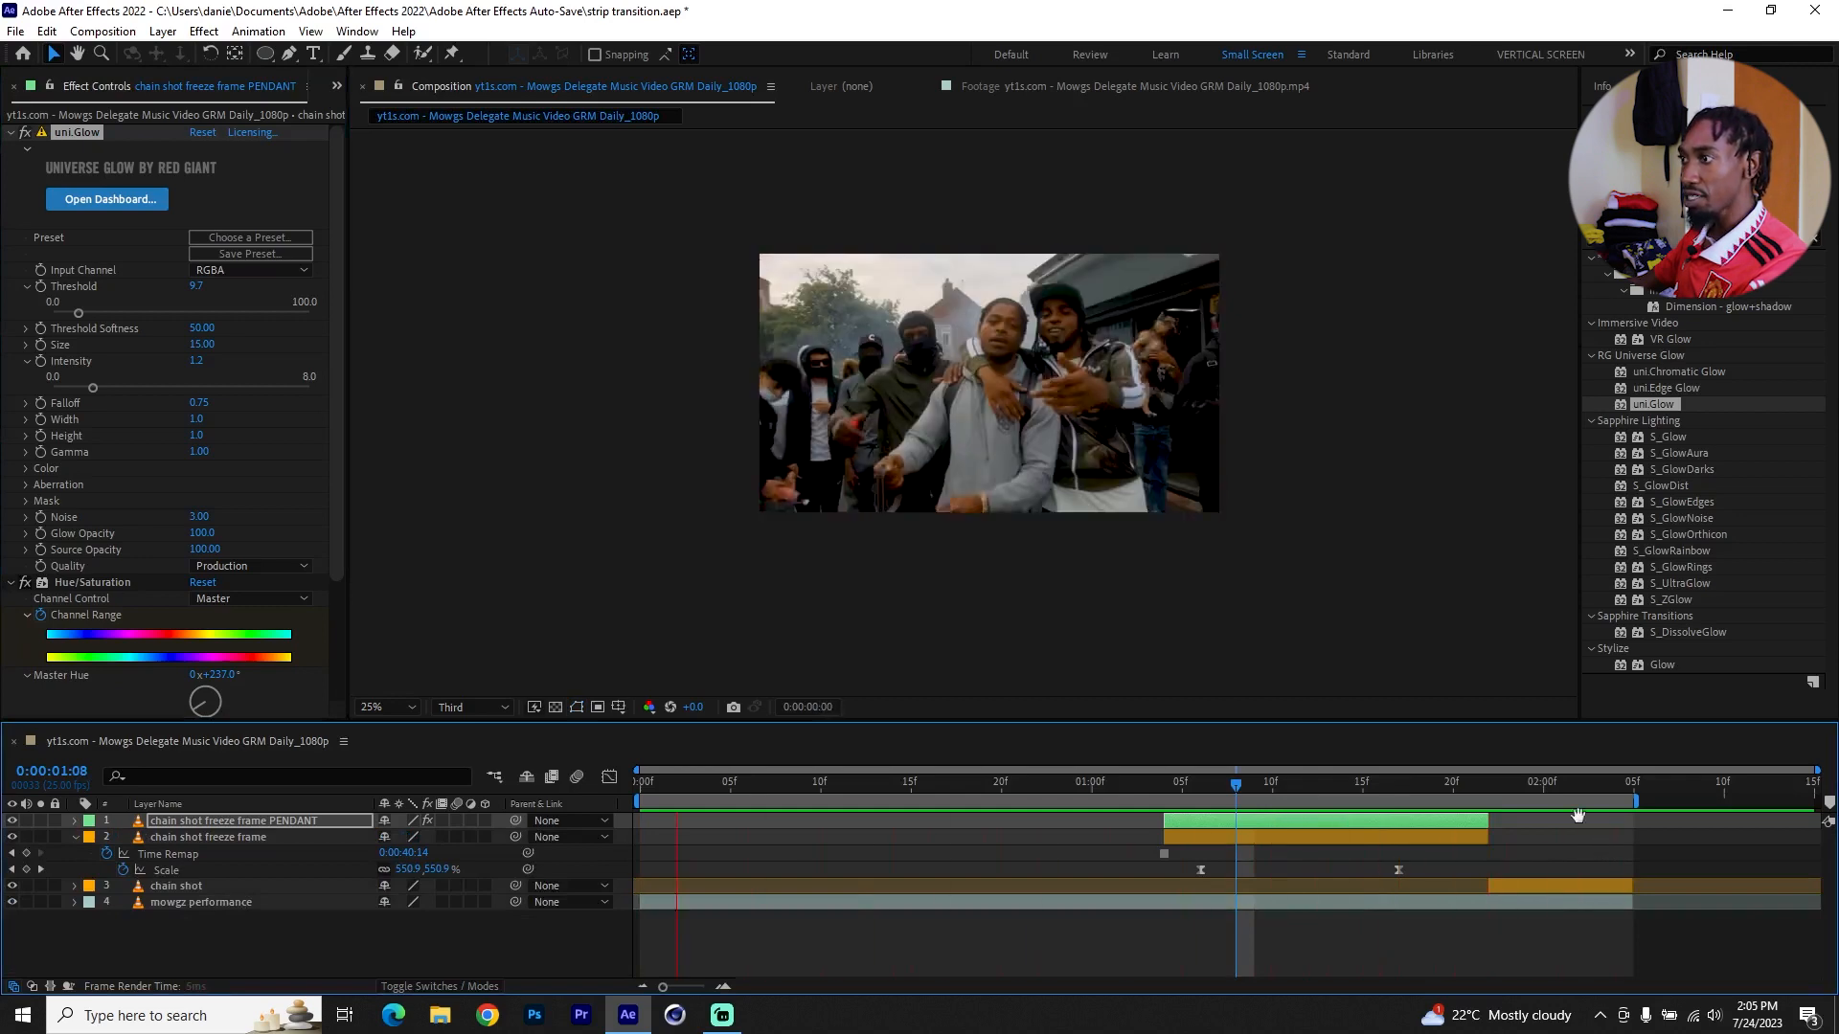
Enable motion blur on the PENDANT and chain shot freeze frame layers, and preview the transition from the beginning.
key("space")
left_click(1382, 785)
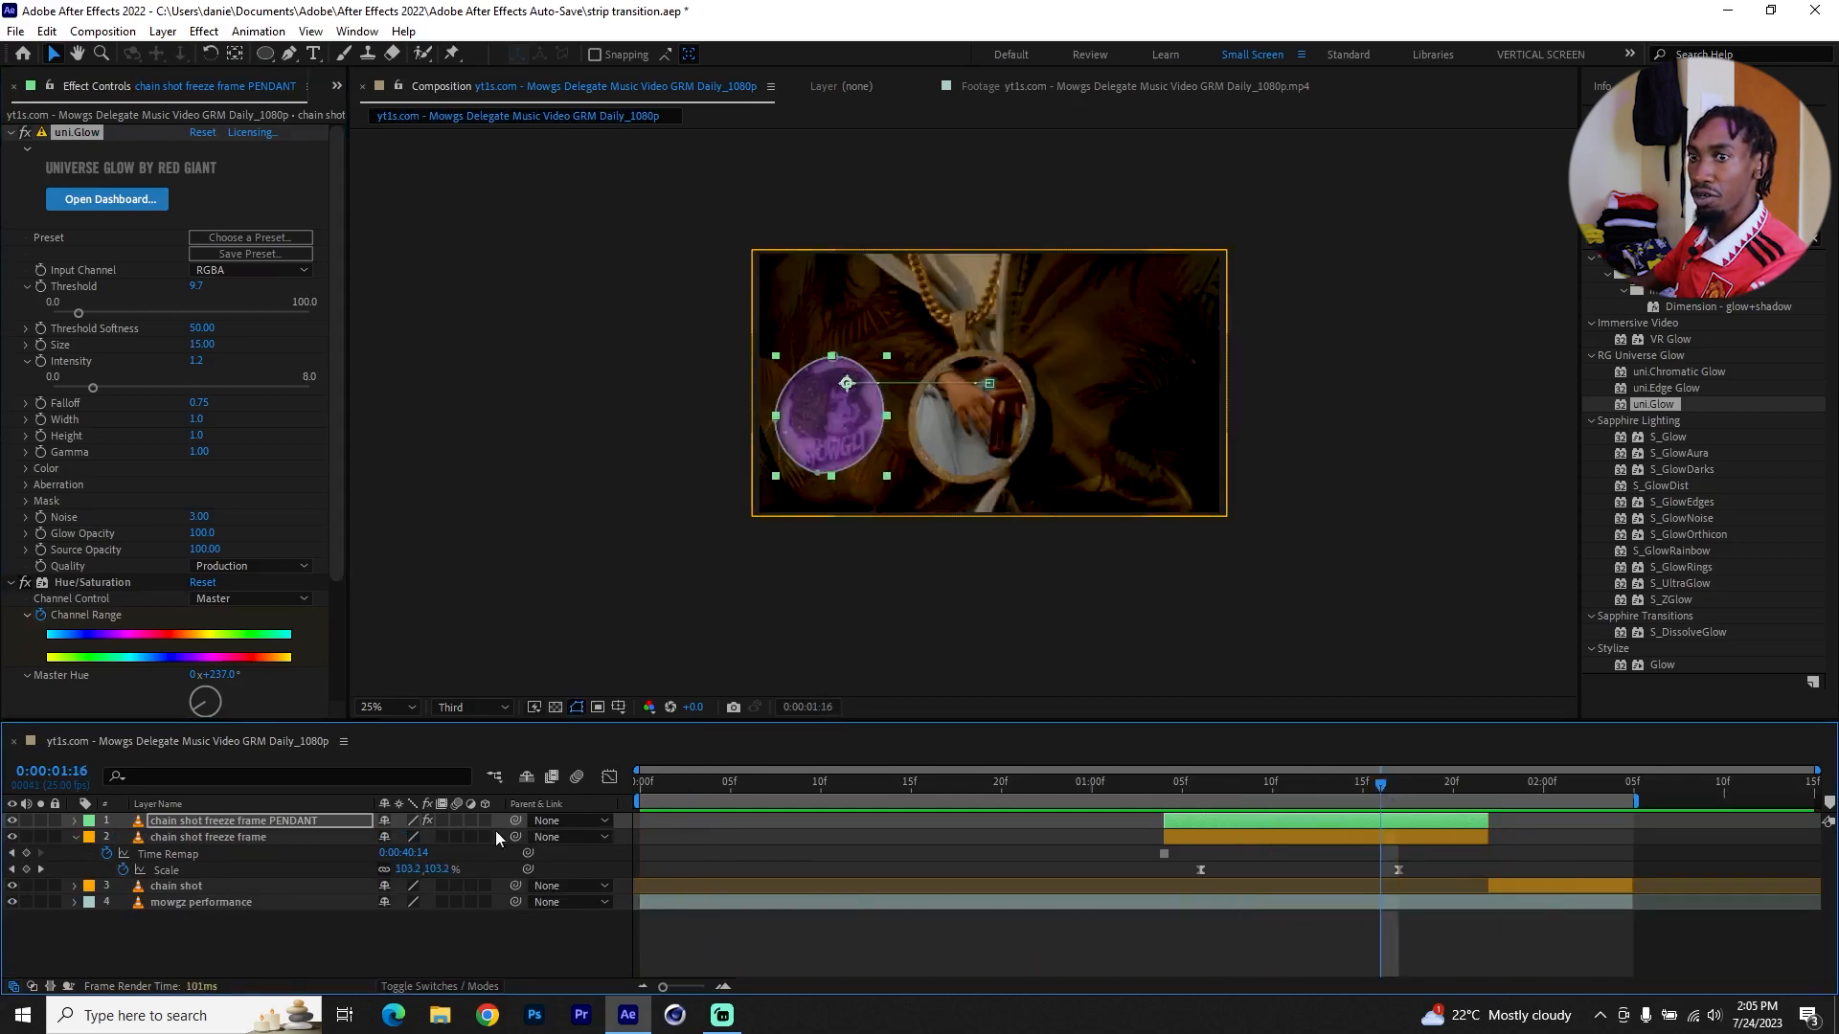
left_click(215, 836)
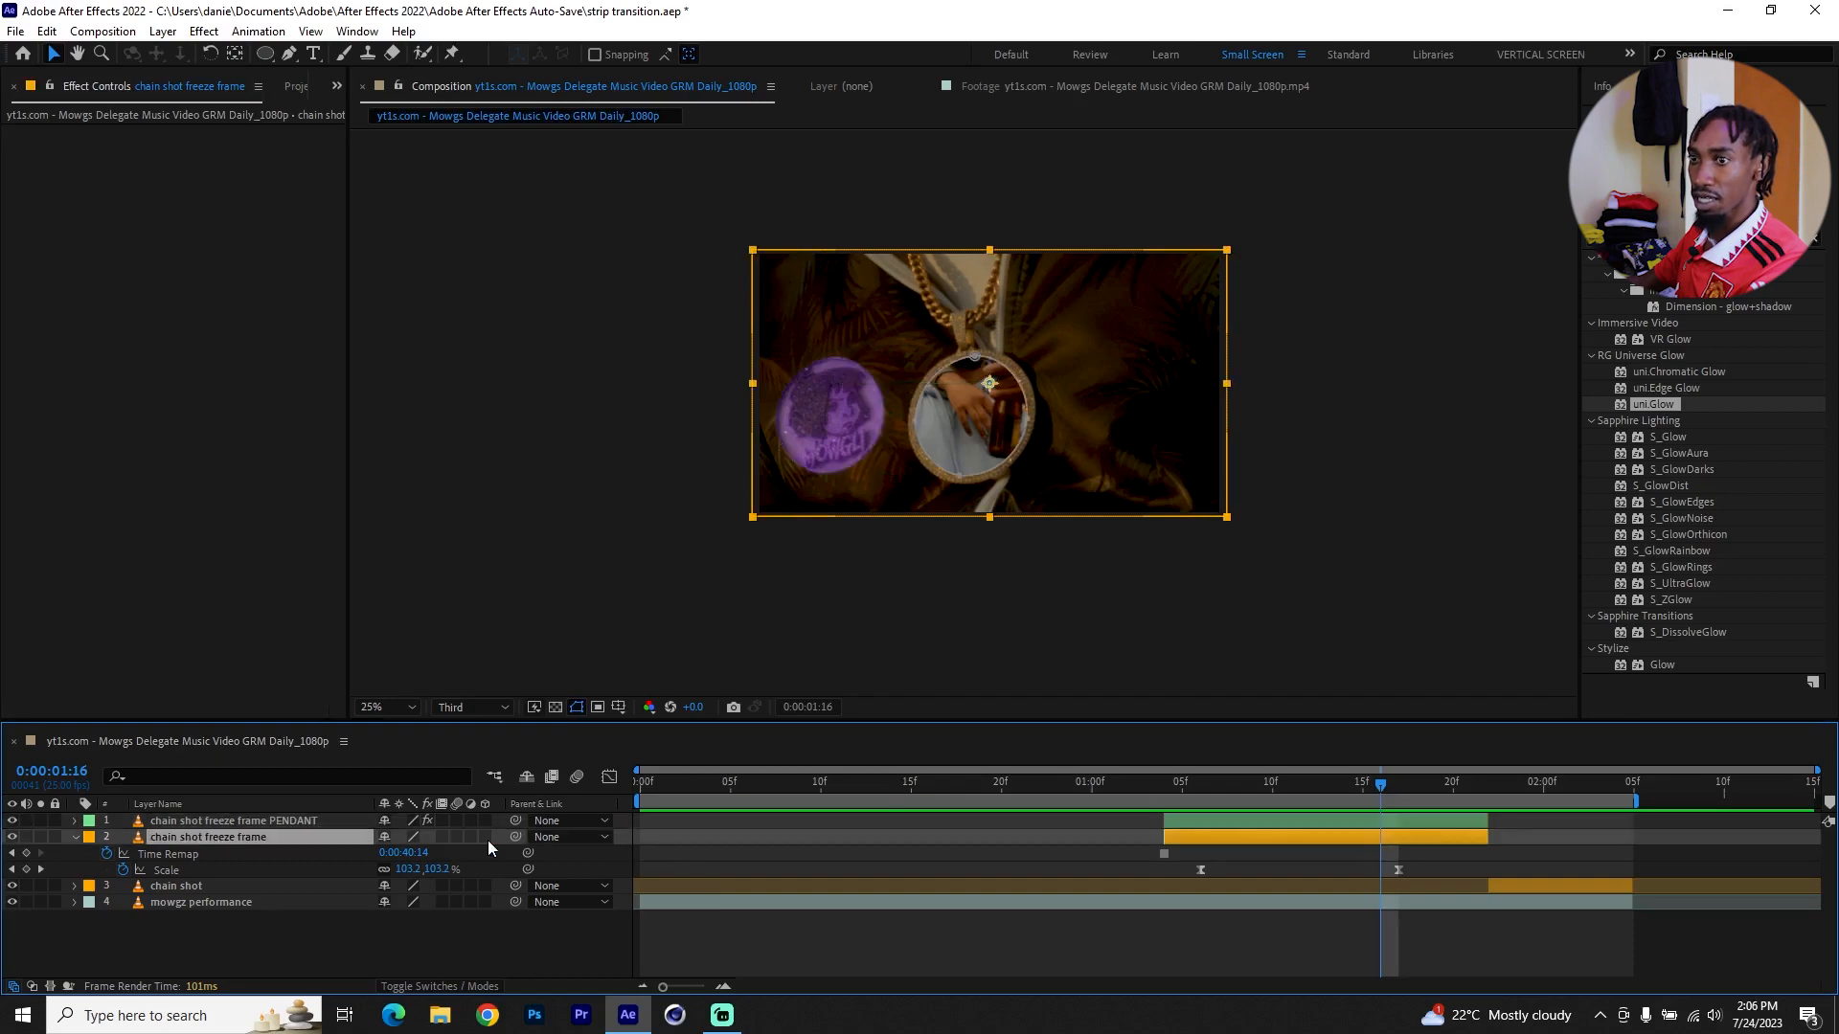
left_click(456, 821)
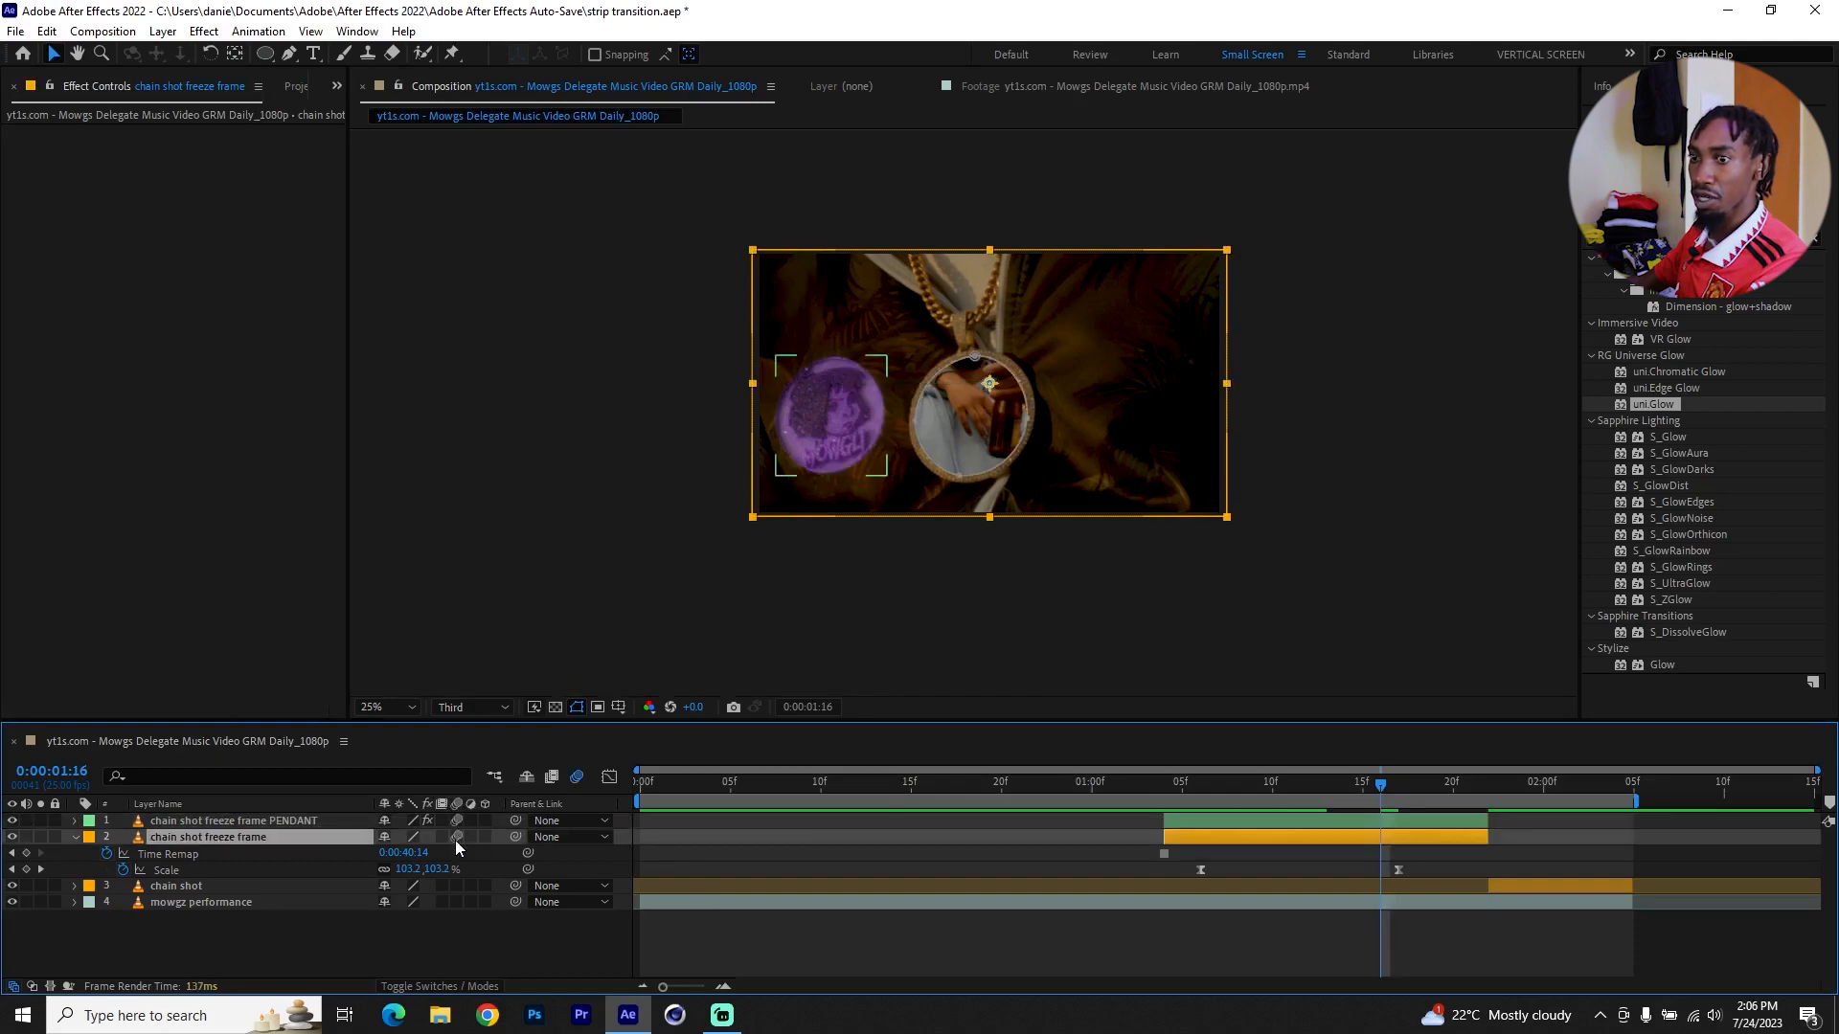
left_click(456, 838)
key("space")
left_click(446, 987)
left_click(446, 988)
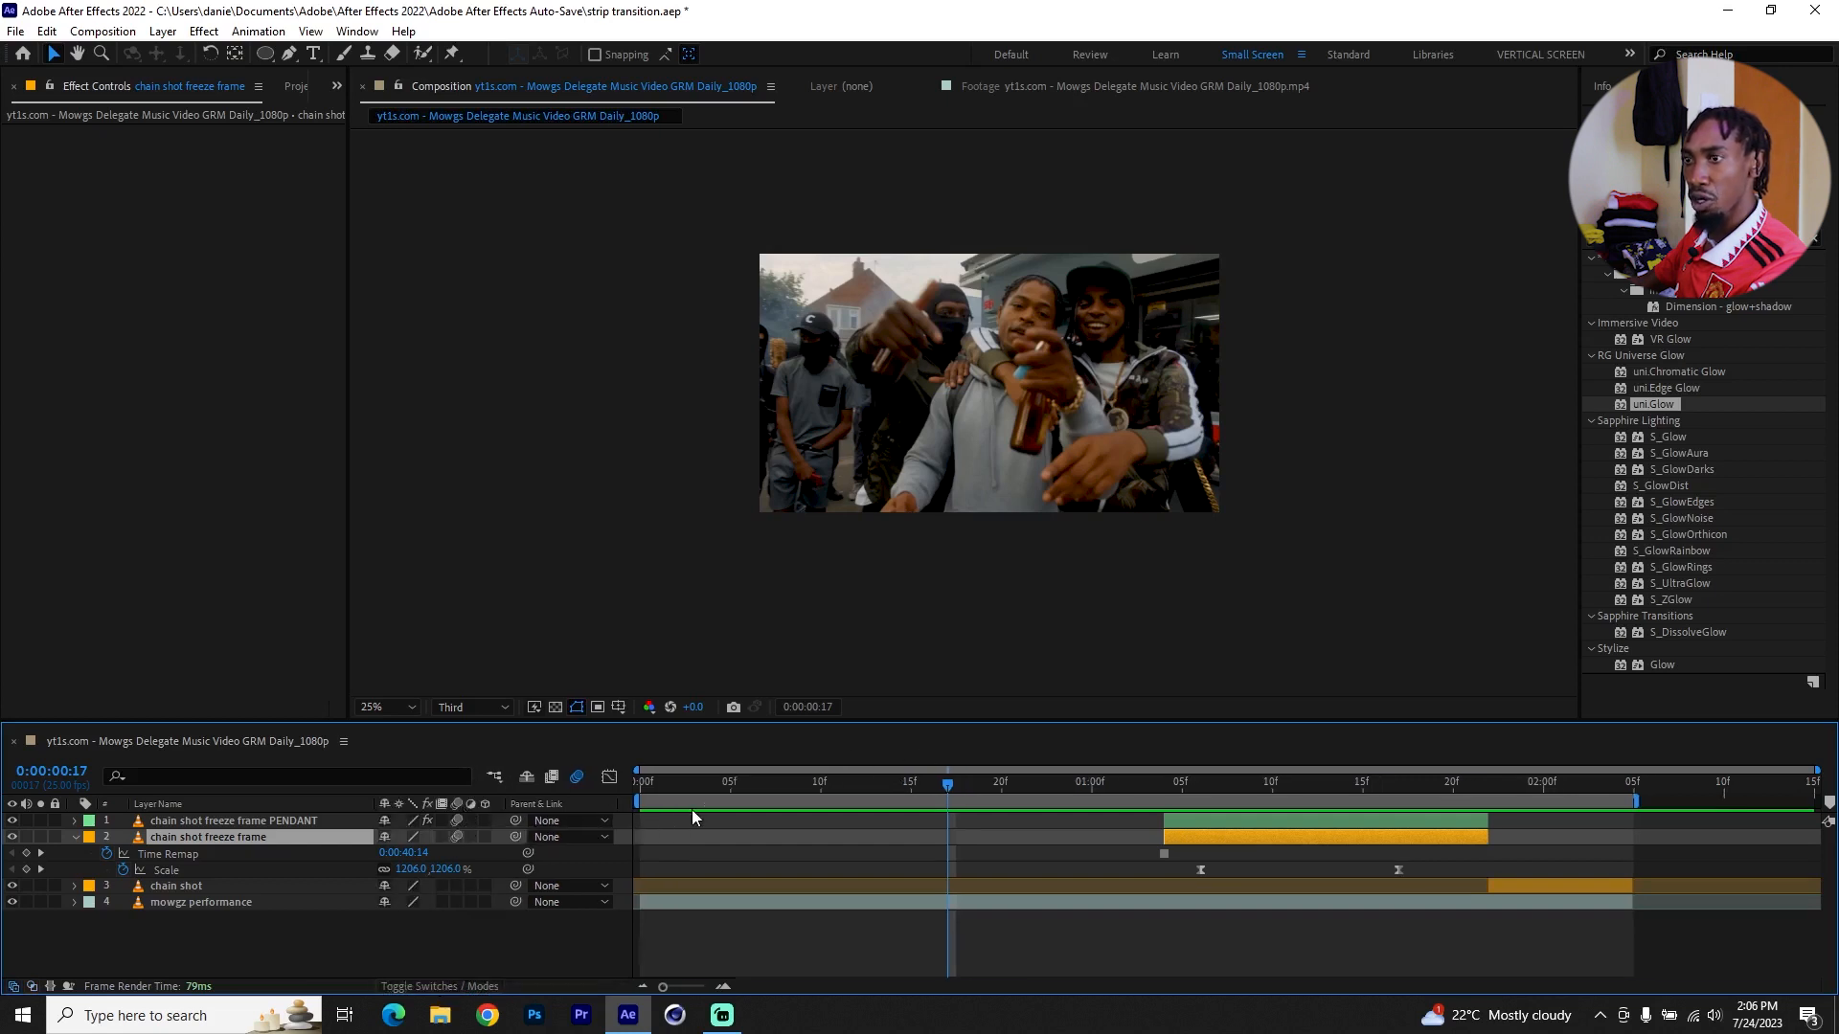
left_click_drag(676, 789, 538, 797)
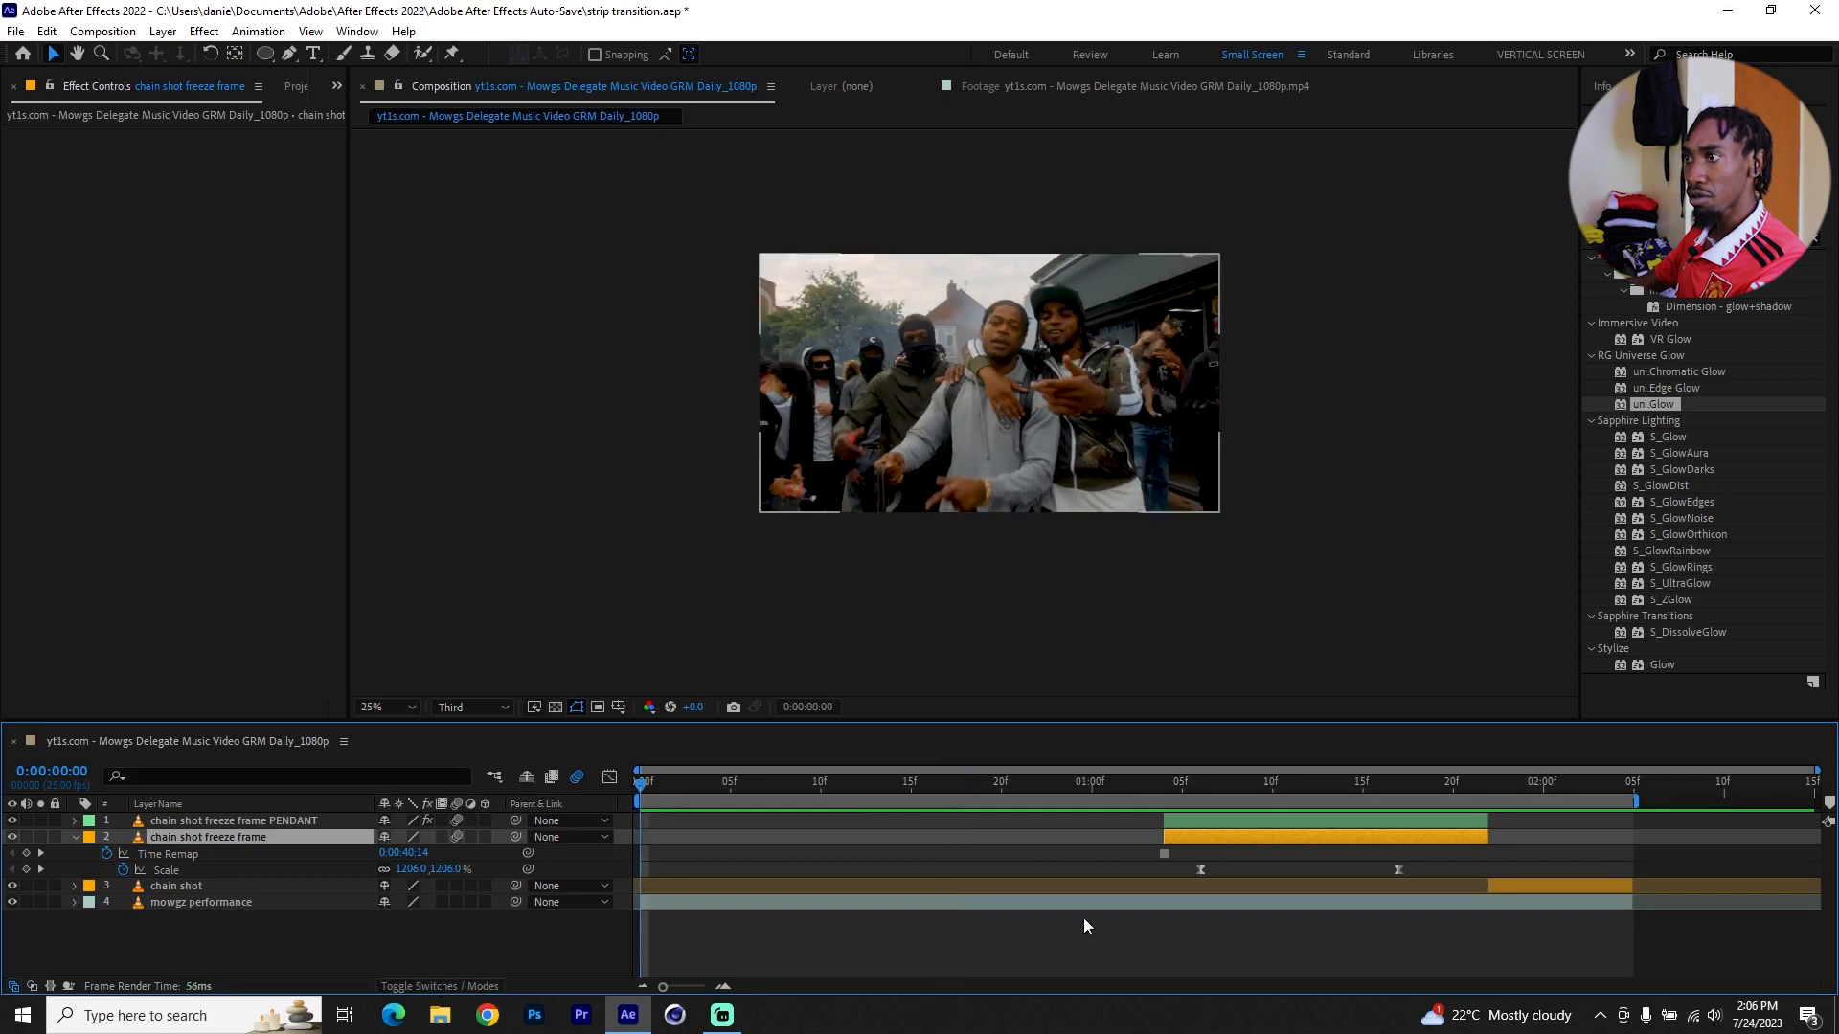
key("space")
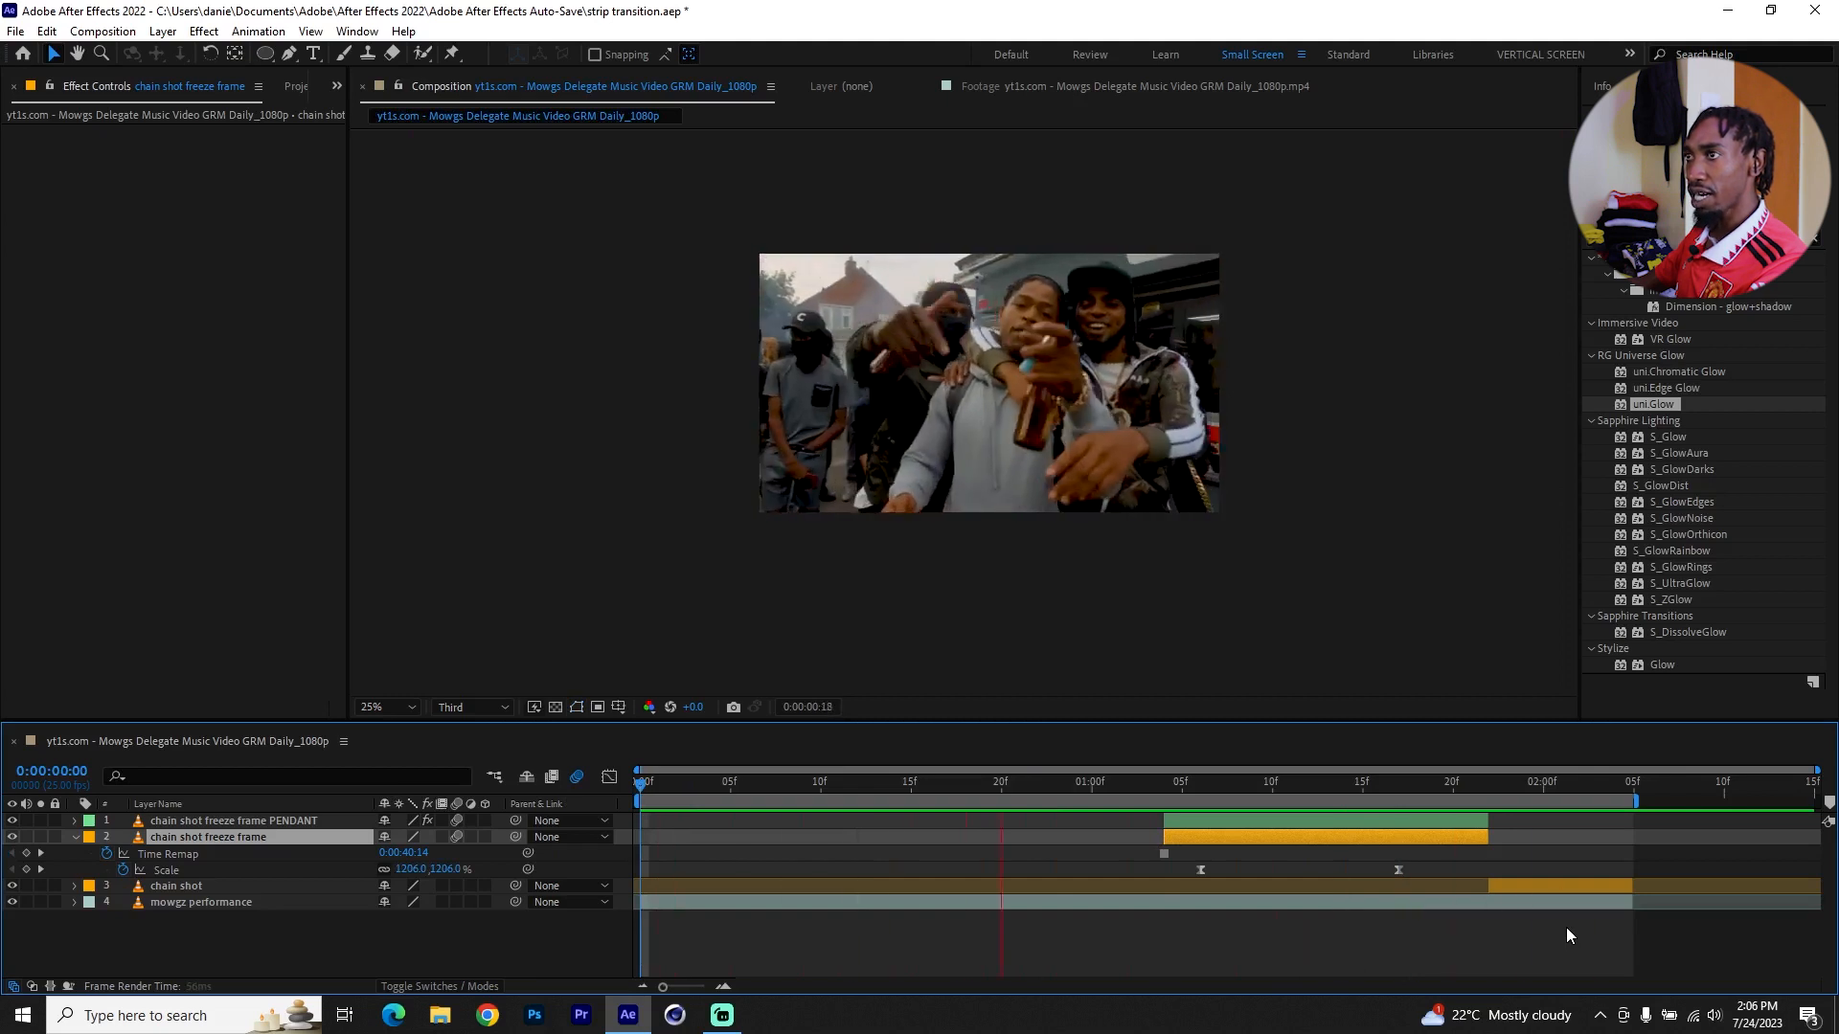
key("space")
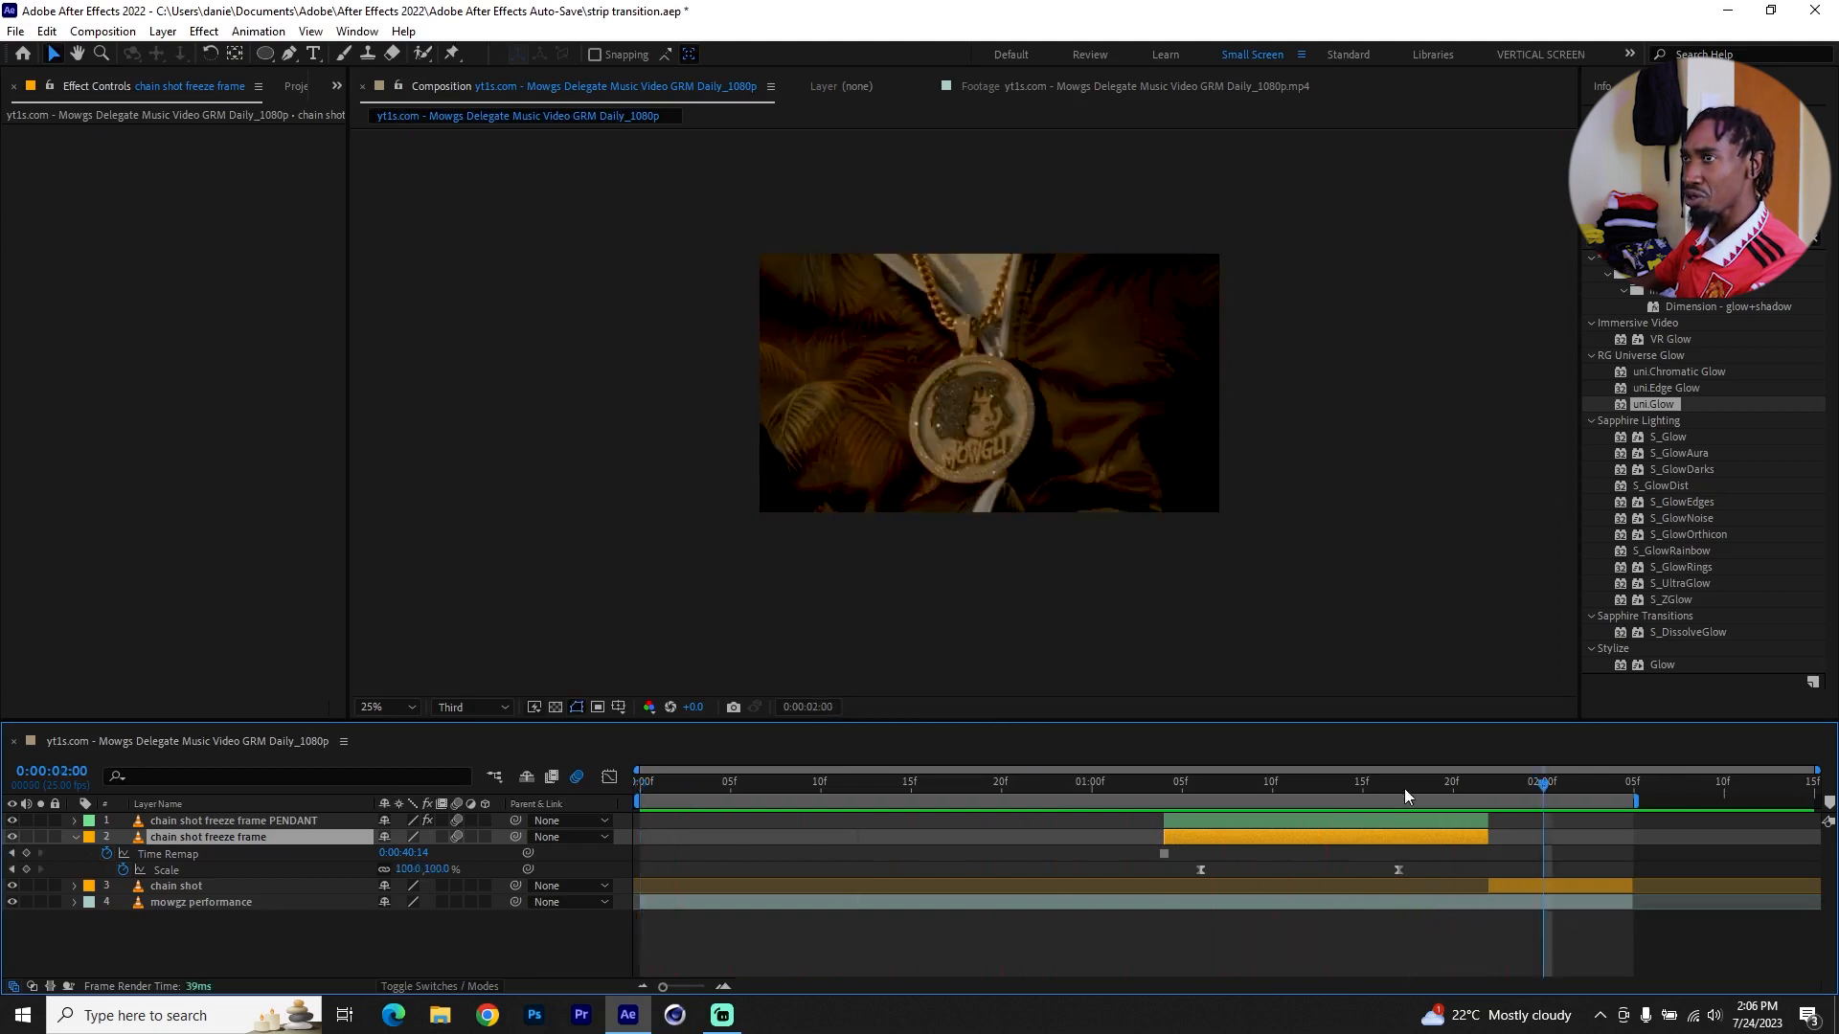
left_click(1400, 786)
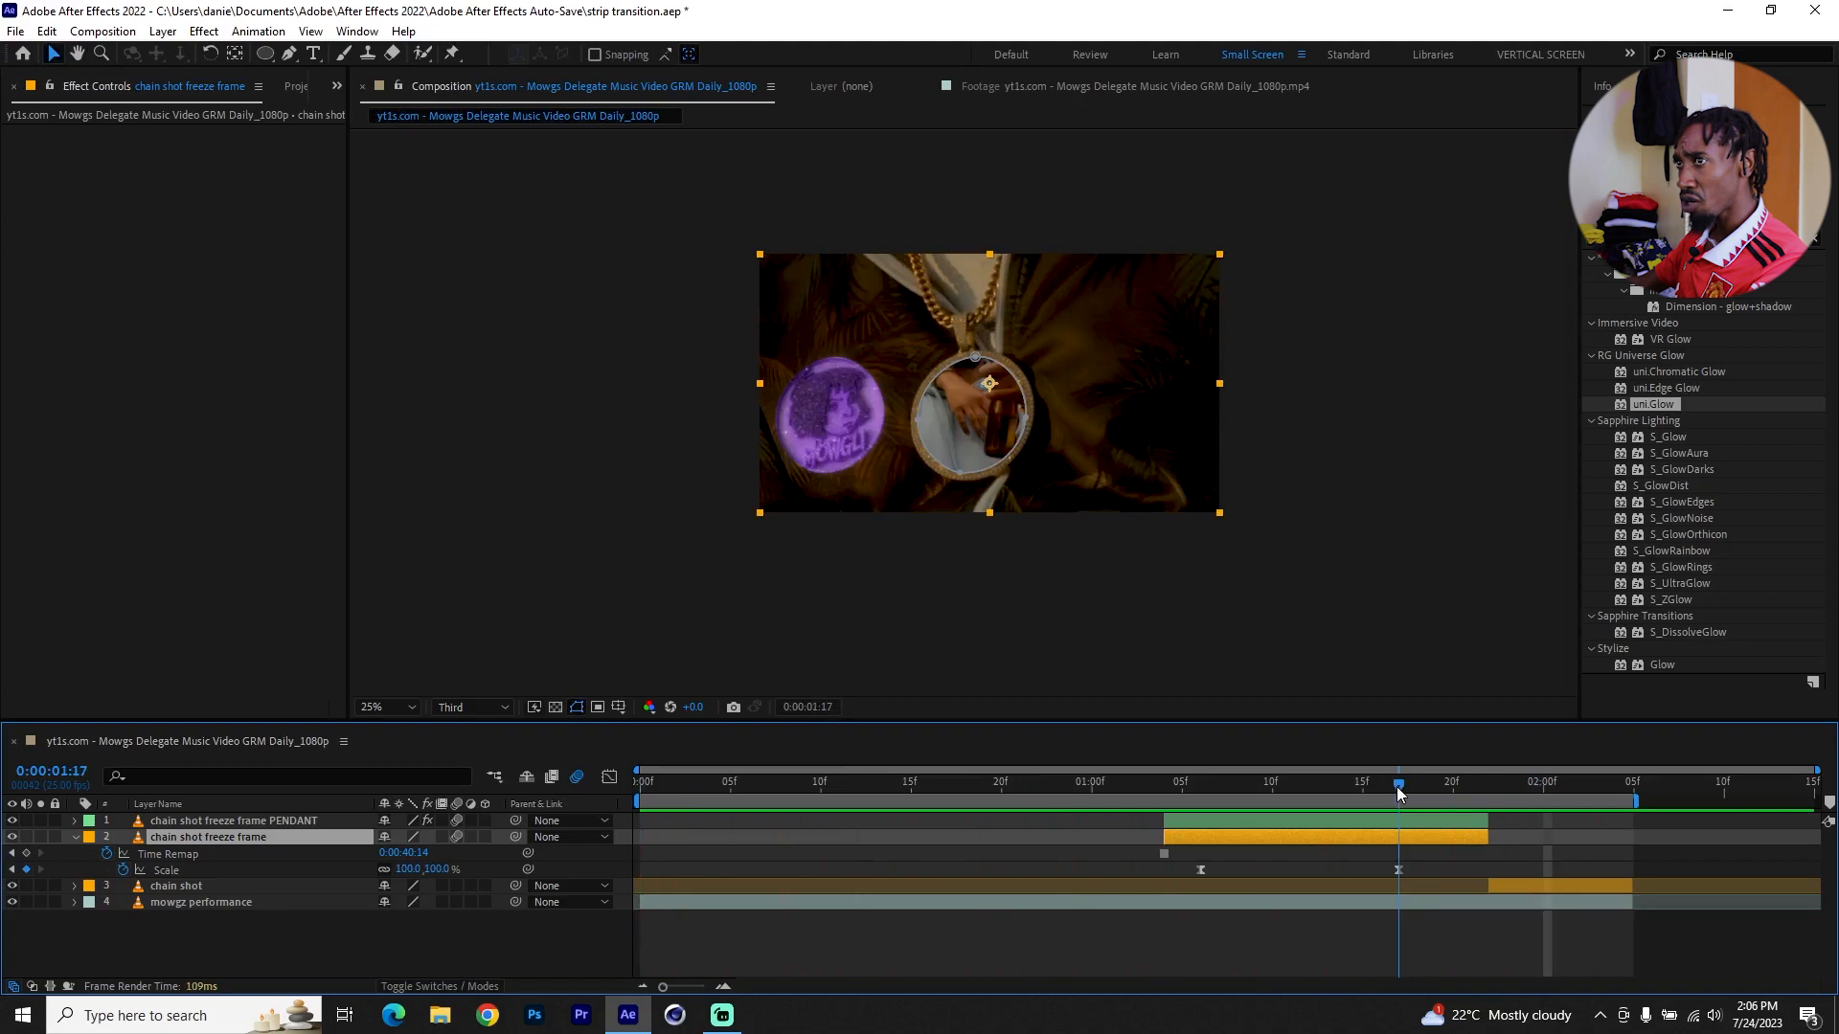
Place the PENDANT layer below the chain shot freeze frame layer and check the pendant up to 0:00:01:21.
mouse_move(1408, 795)
left_mouse_down()
mouse_move(1438, 798)
mouse_move(1418, 801)
left_mouse_up()
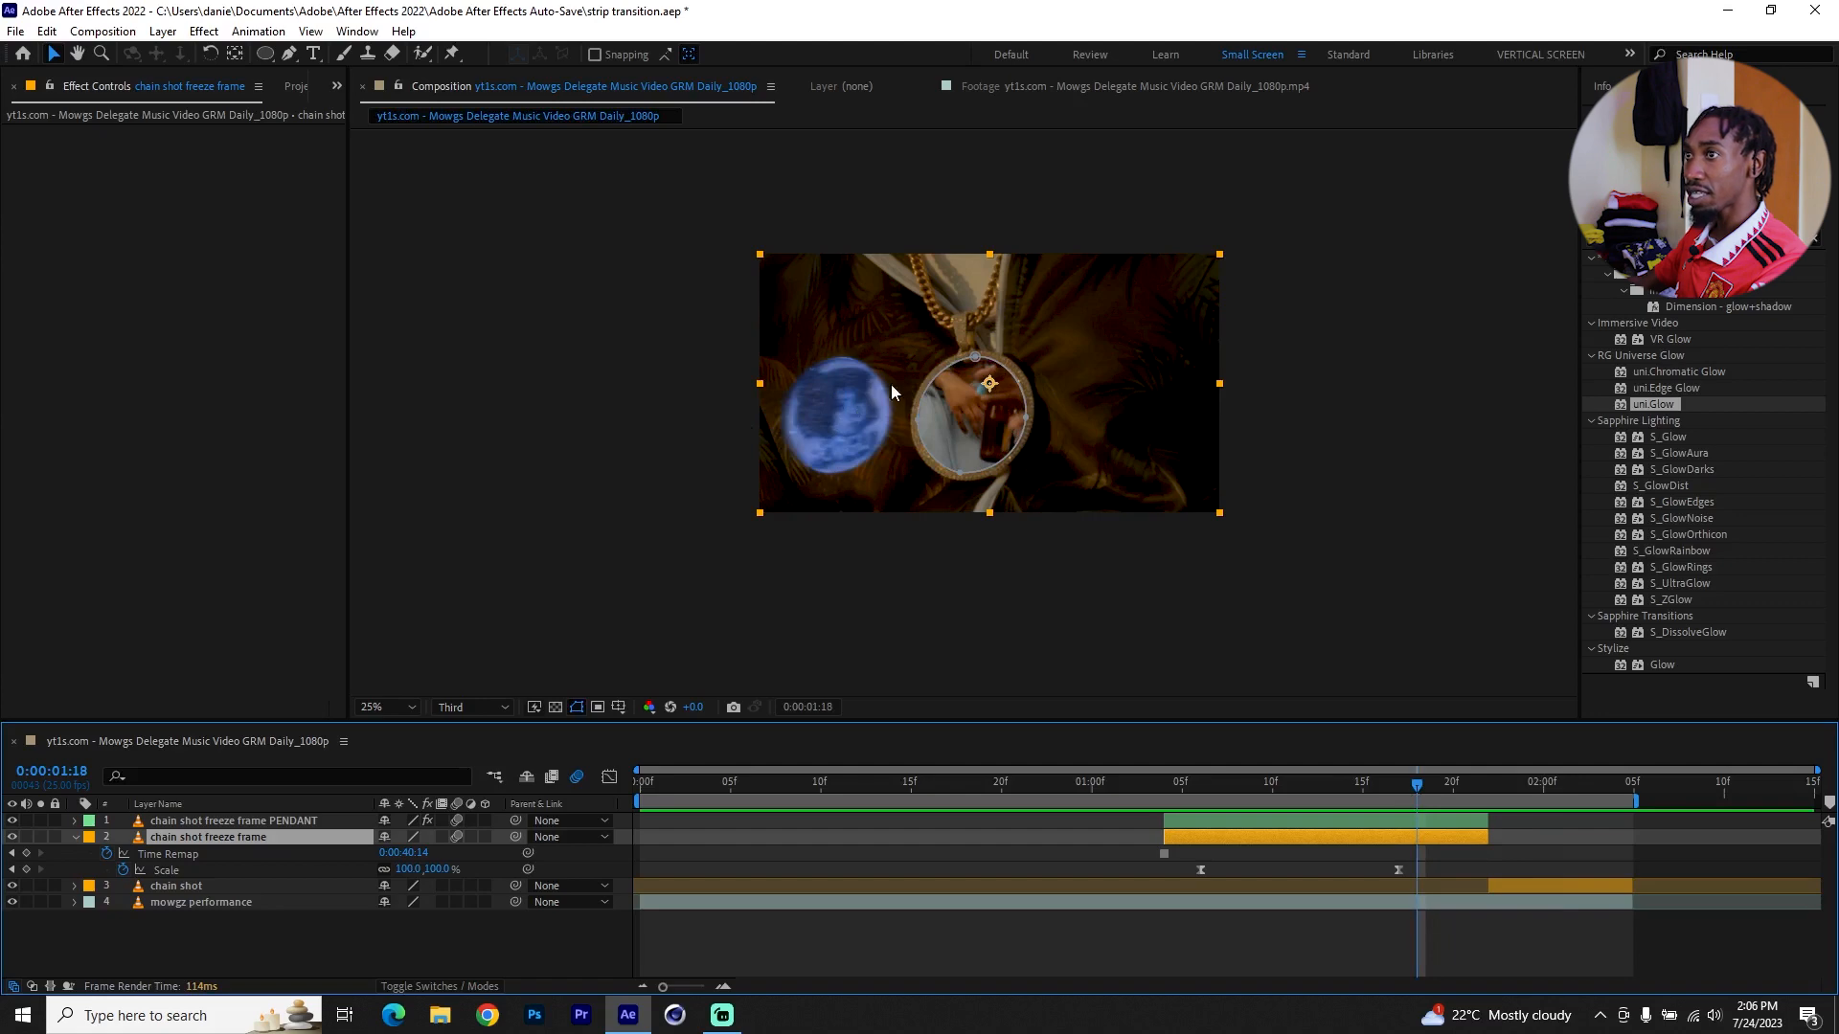
left_click(272, 821)
left_click_drag(244, 820, 245, 858)
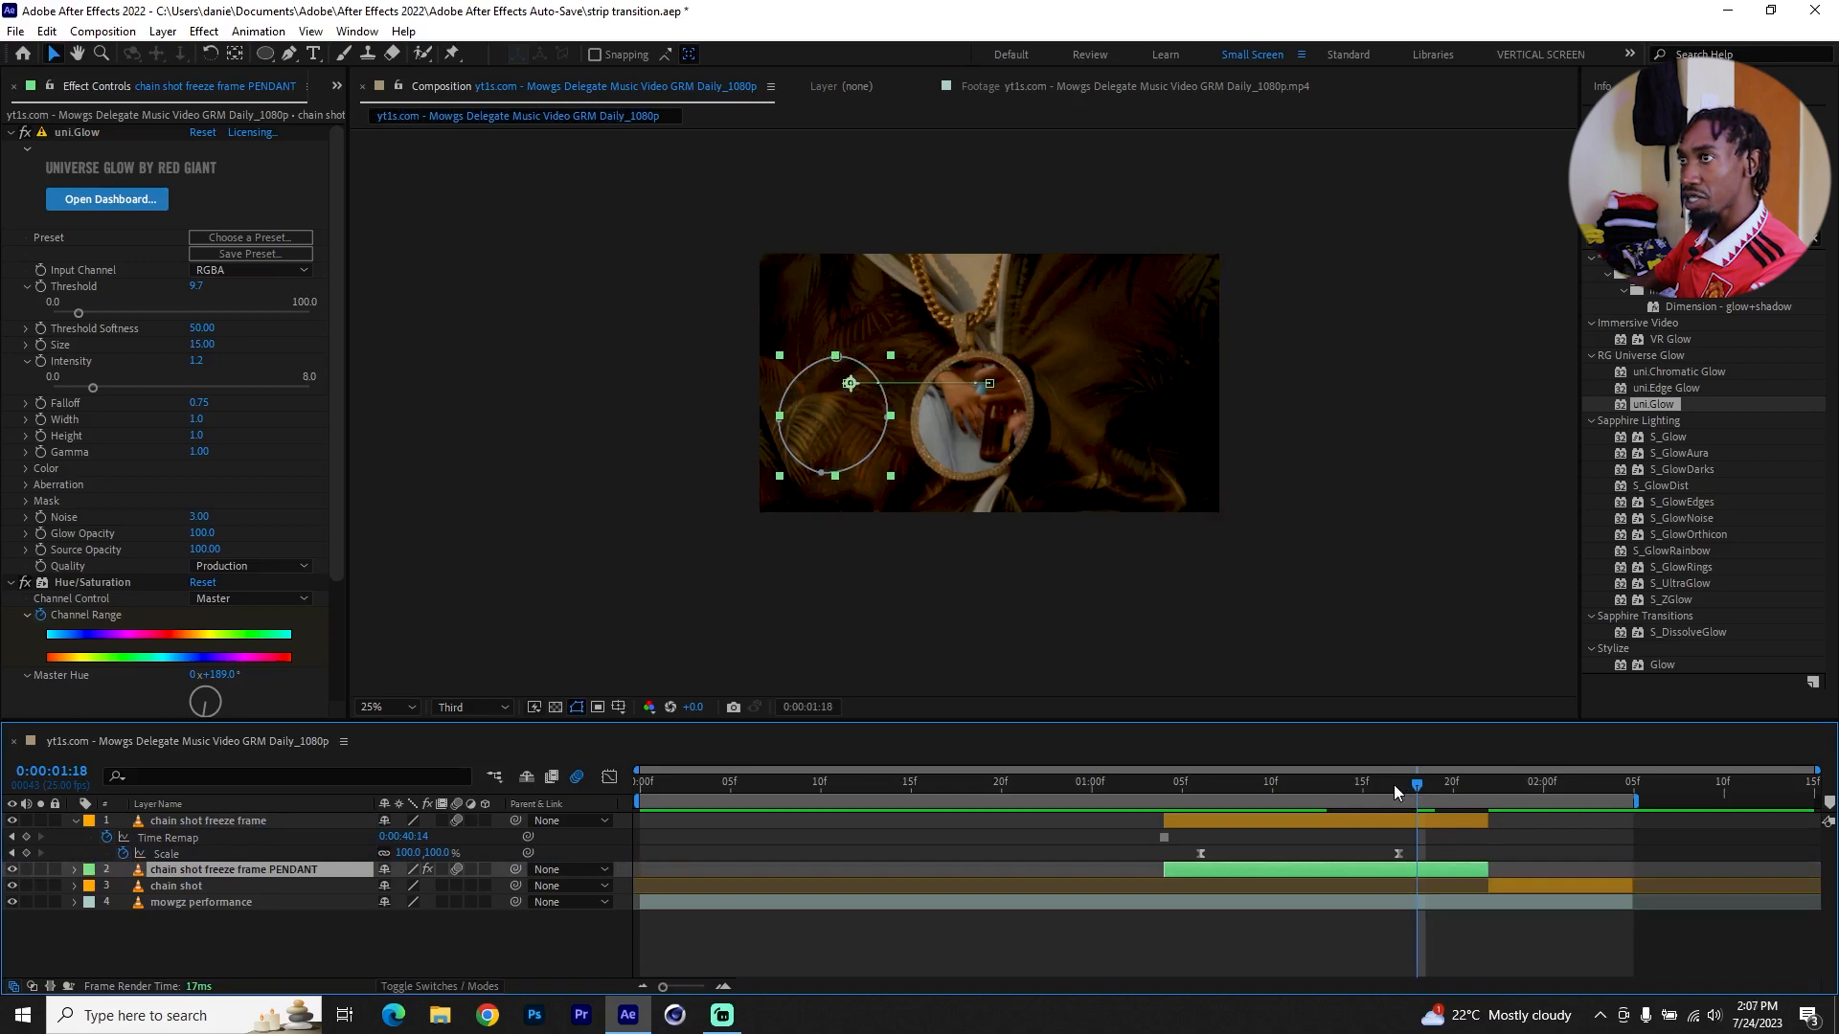
left_click_drag(1422, 812, 1472, 812)
left_click(1444, 821)
Turn off motion blur on the PENDANT layer and preview the transition from 0:00:01:03.
left_click(1270, 872)
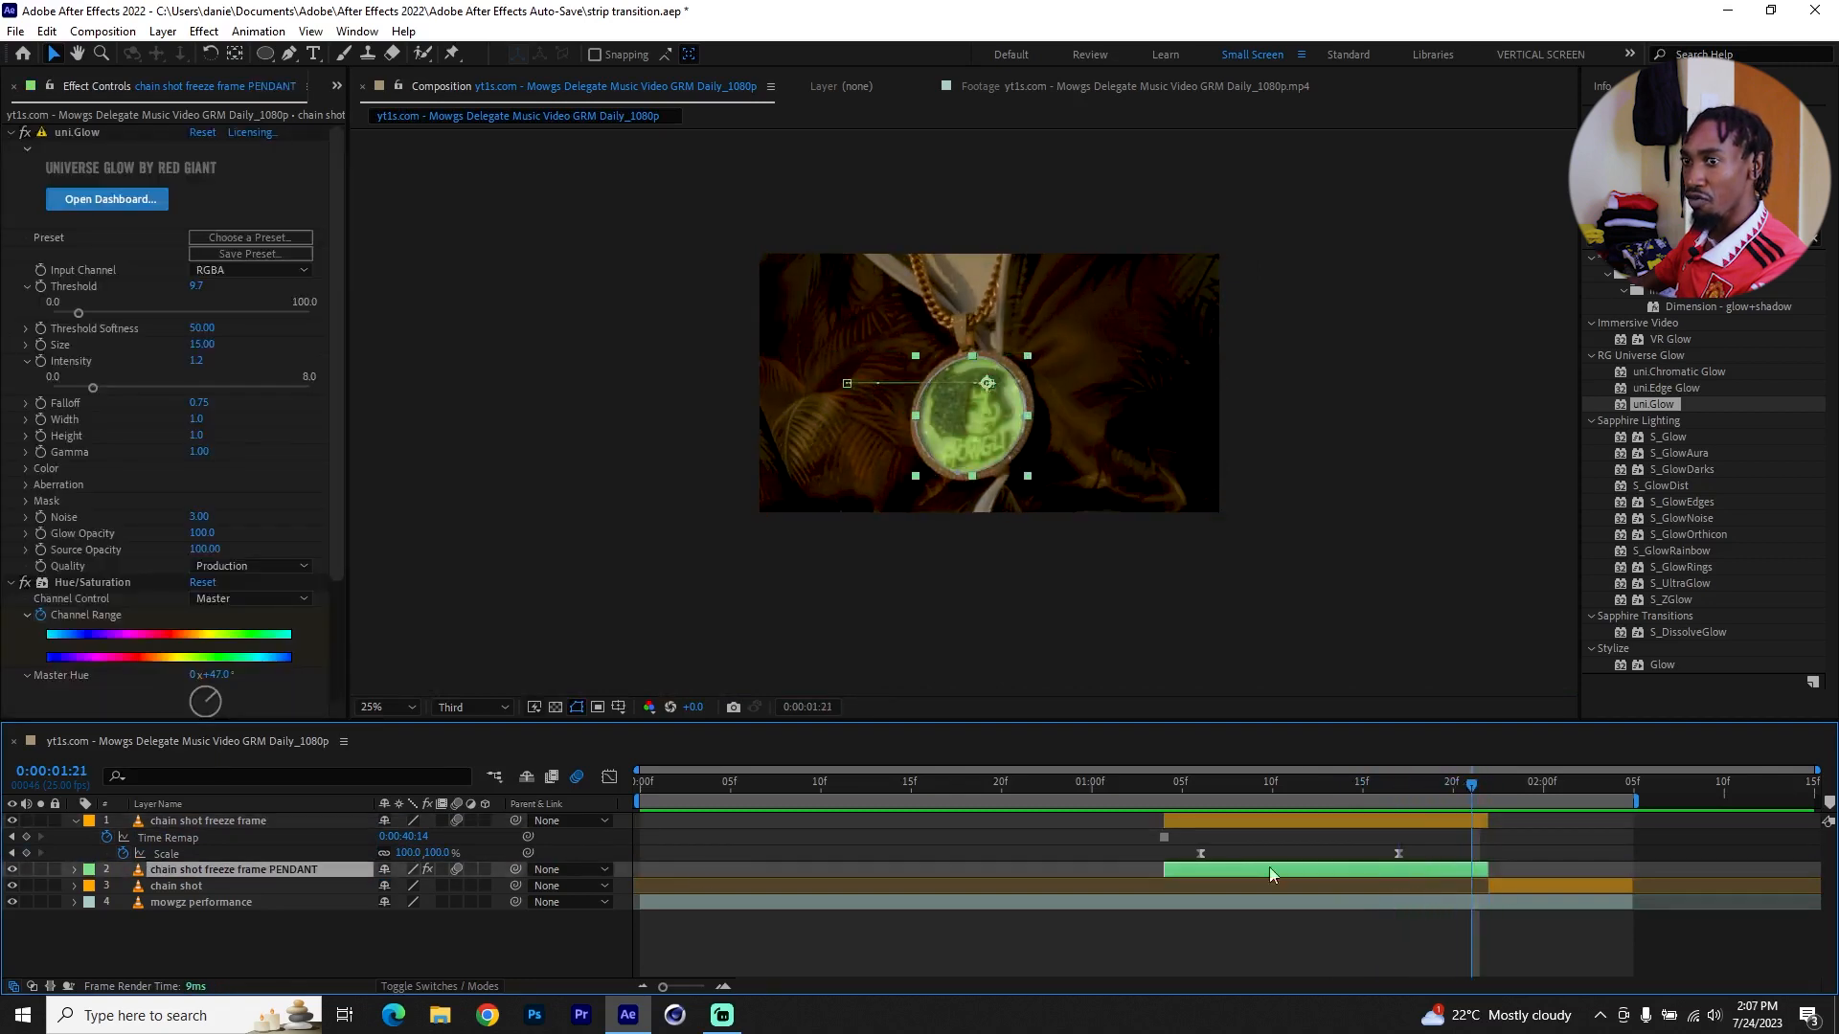
left_click(455, 870)
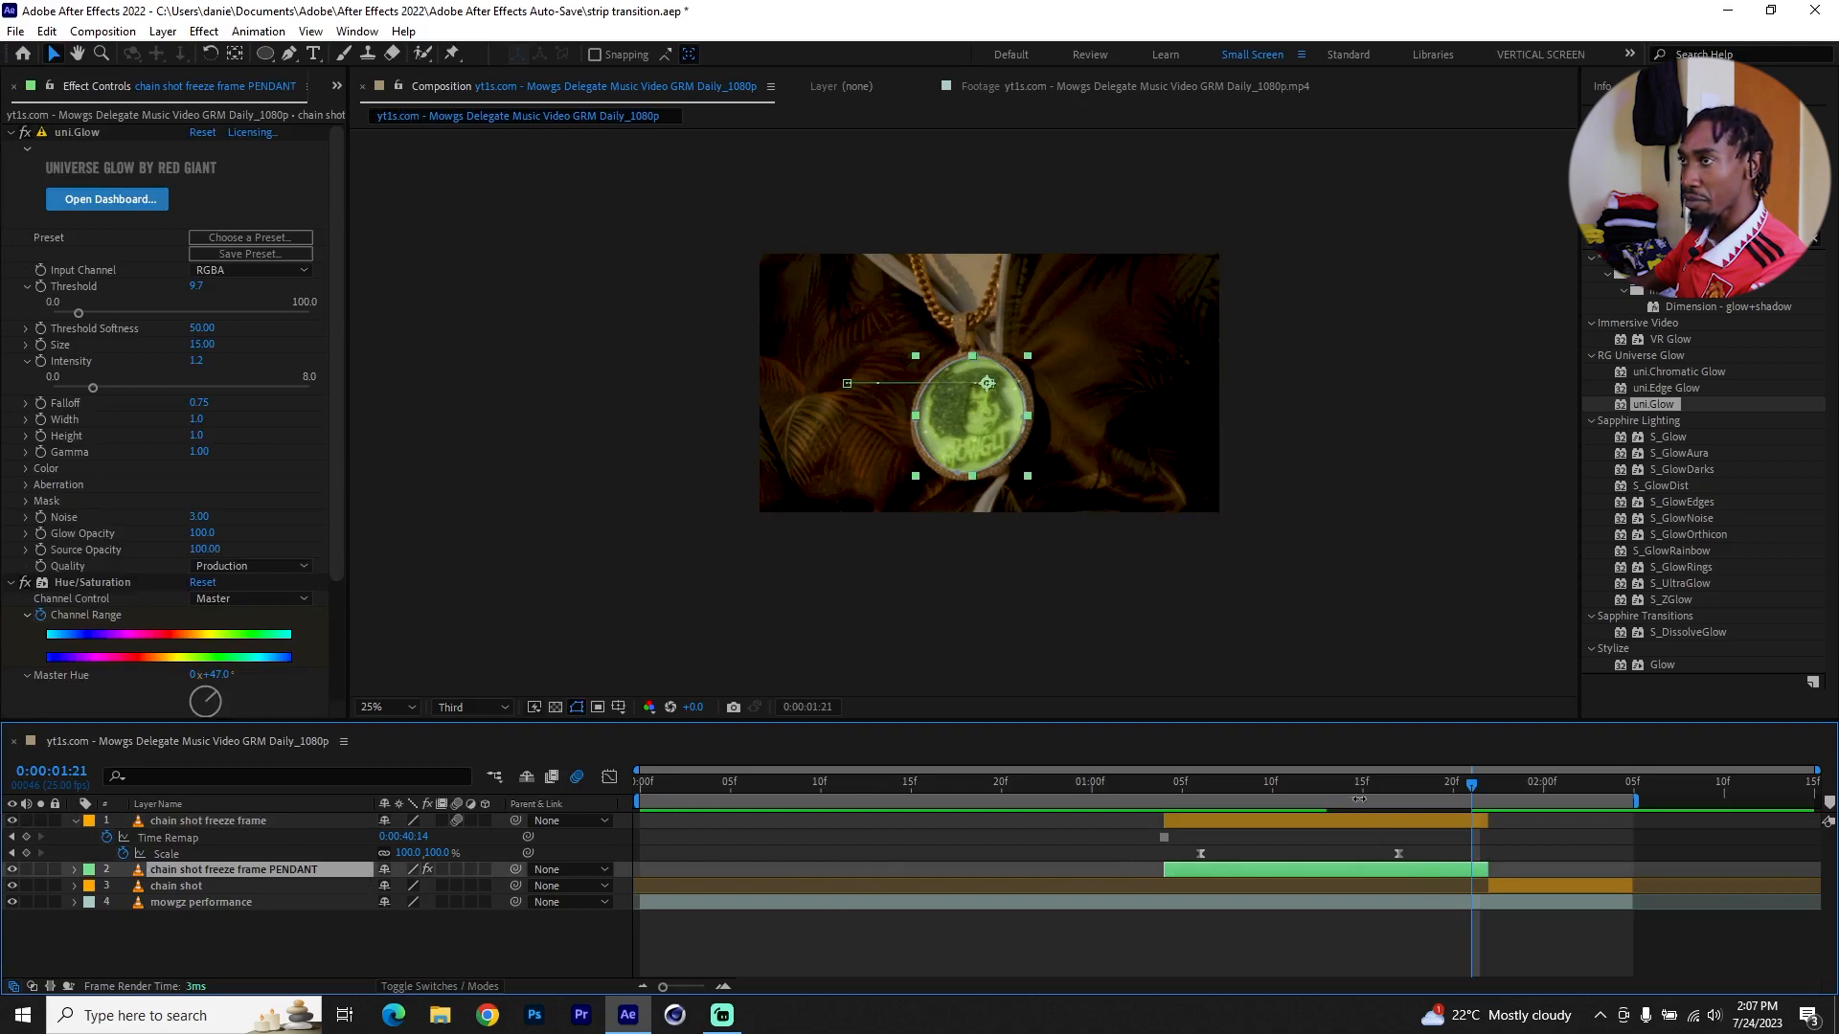
left_click_drag(1220, 789, 1146, 789)
key("space")
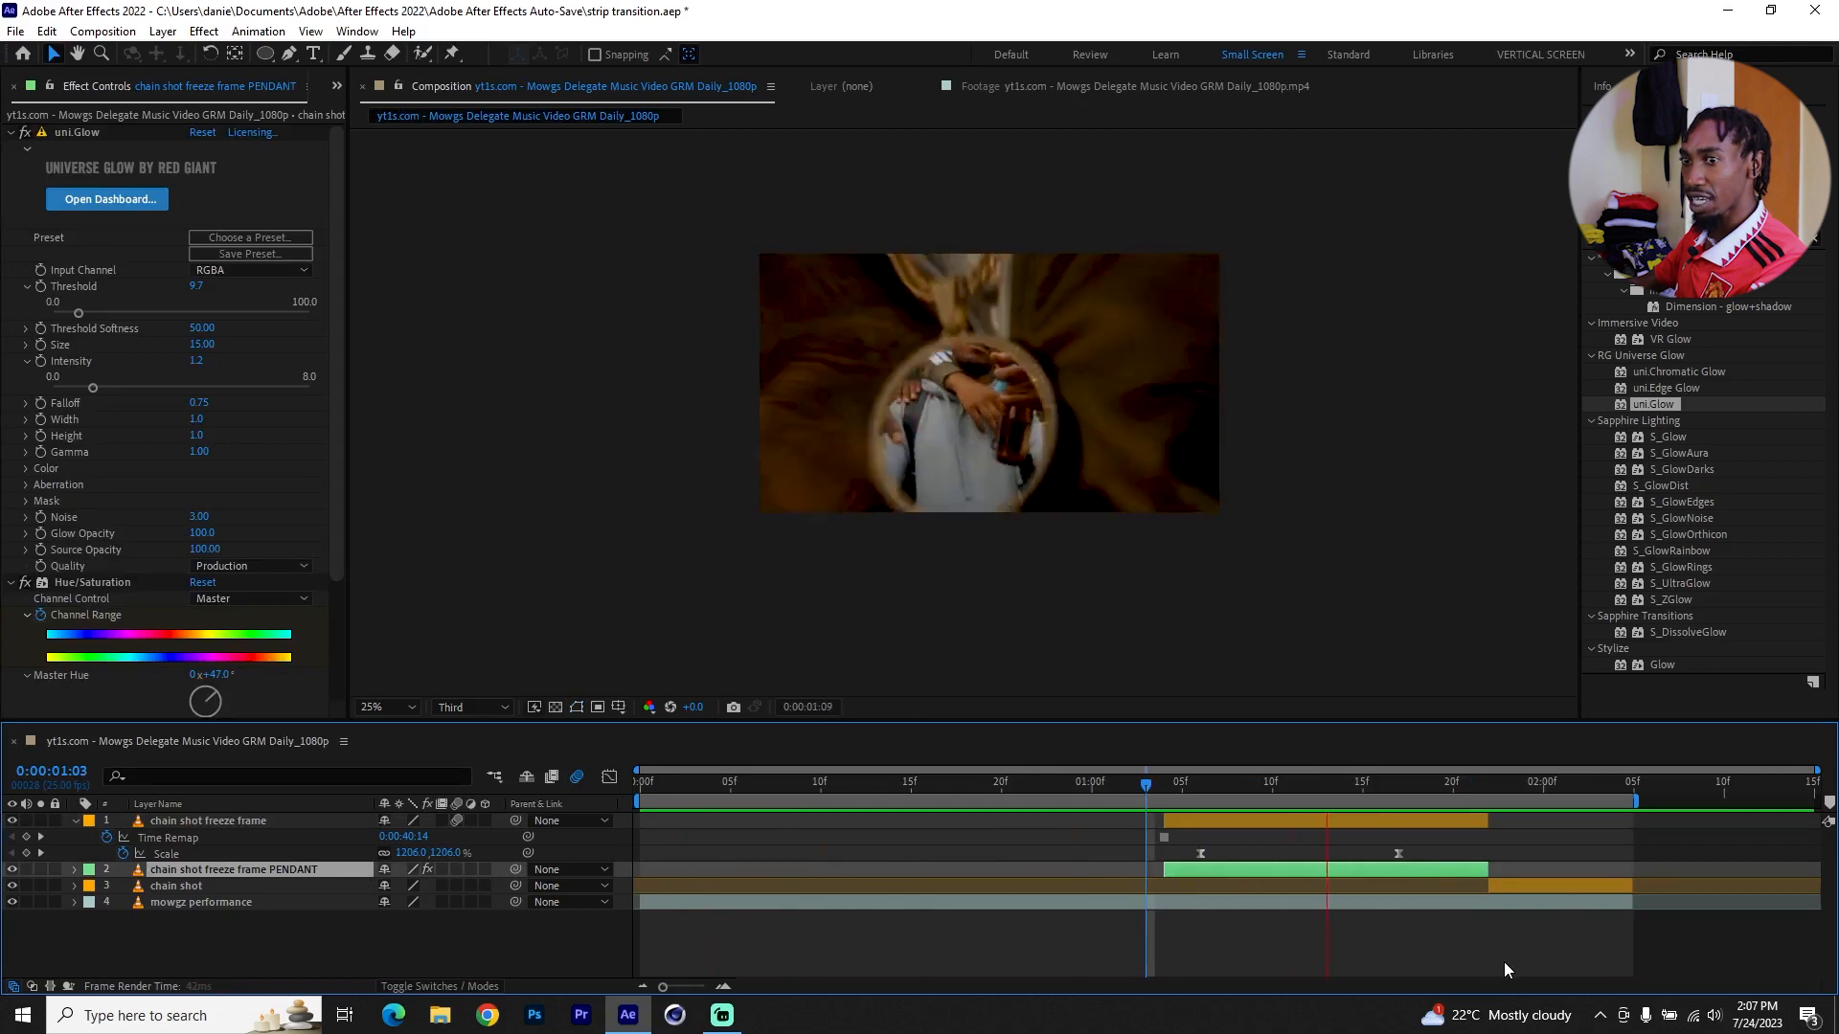
key("space")
Return the PENDANT layer above the chain shot freeze frame layer and preview the transition.
left_click_drag(196, 870, 218, 816)
key("space")
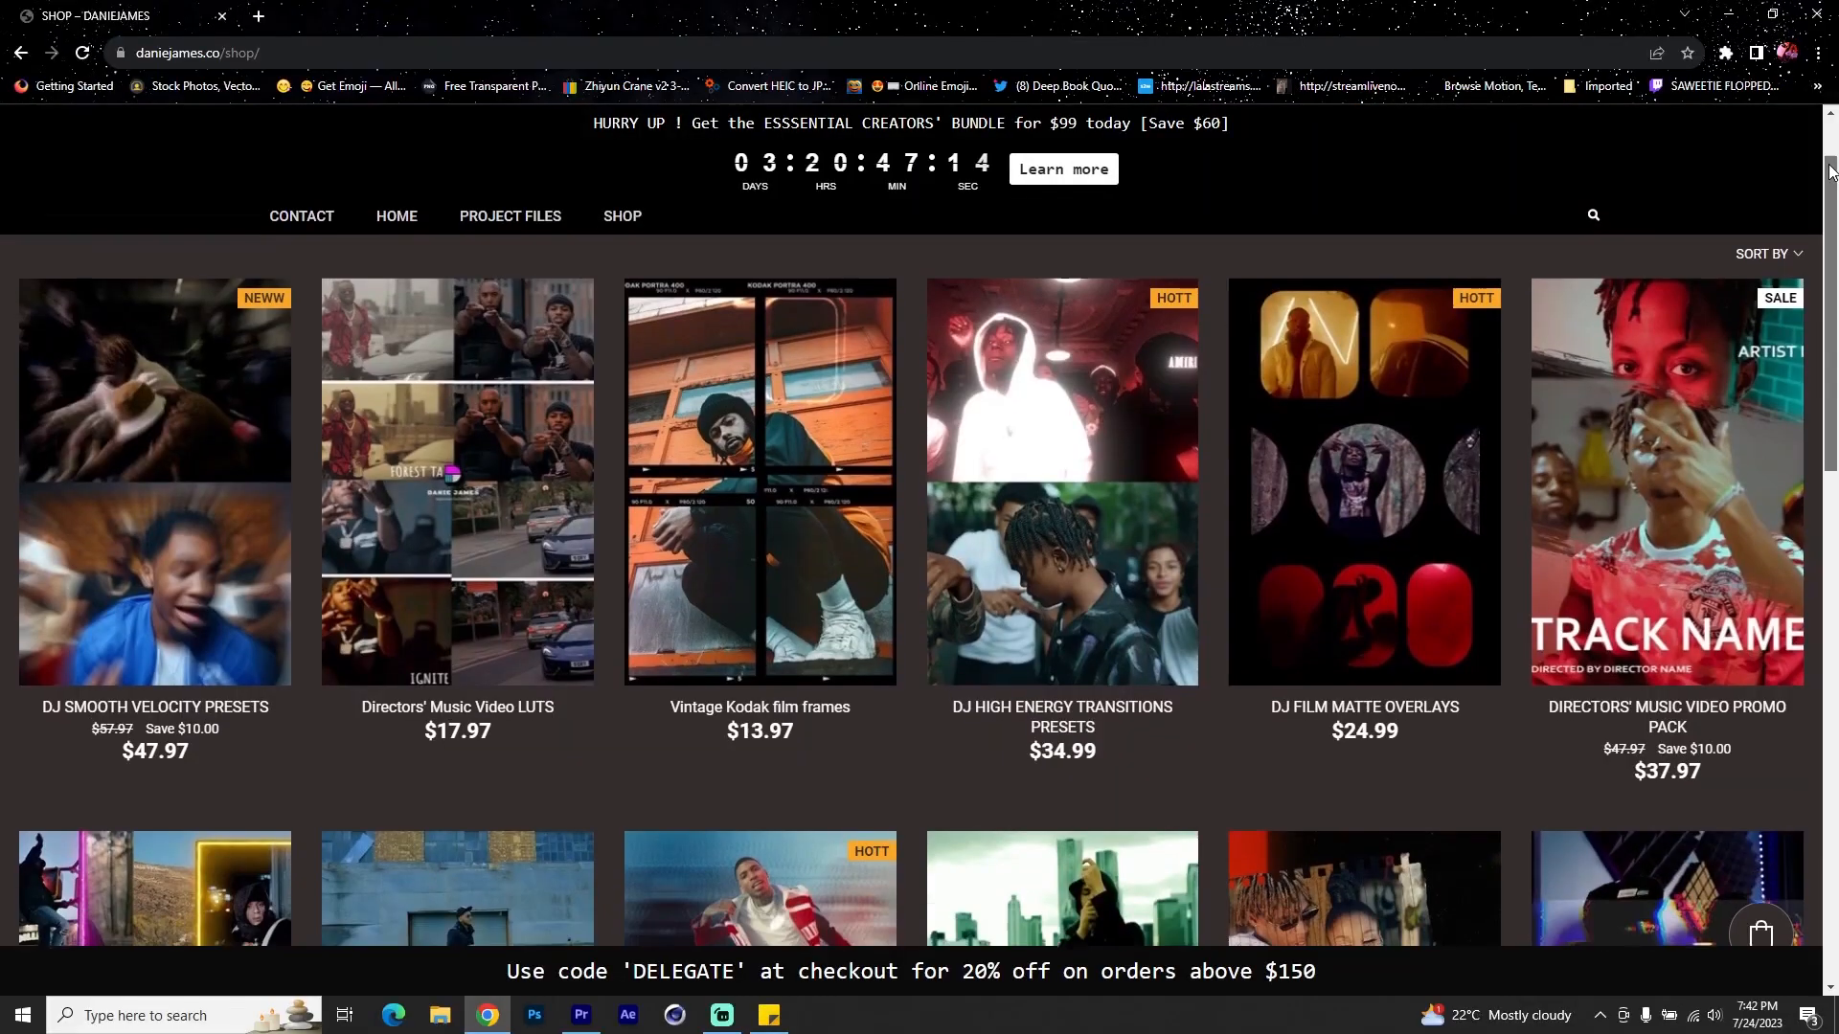
Look through the preset and overlay products on the online shop page in Chrome.
left_click_drag(1831, 170, 1830, 541)
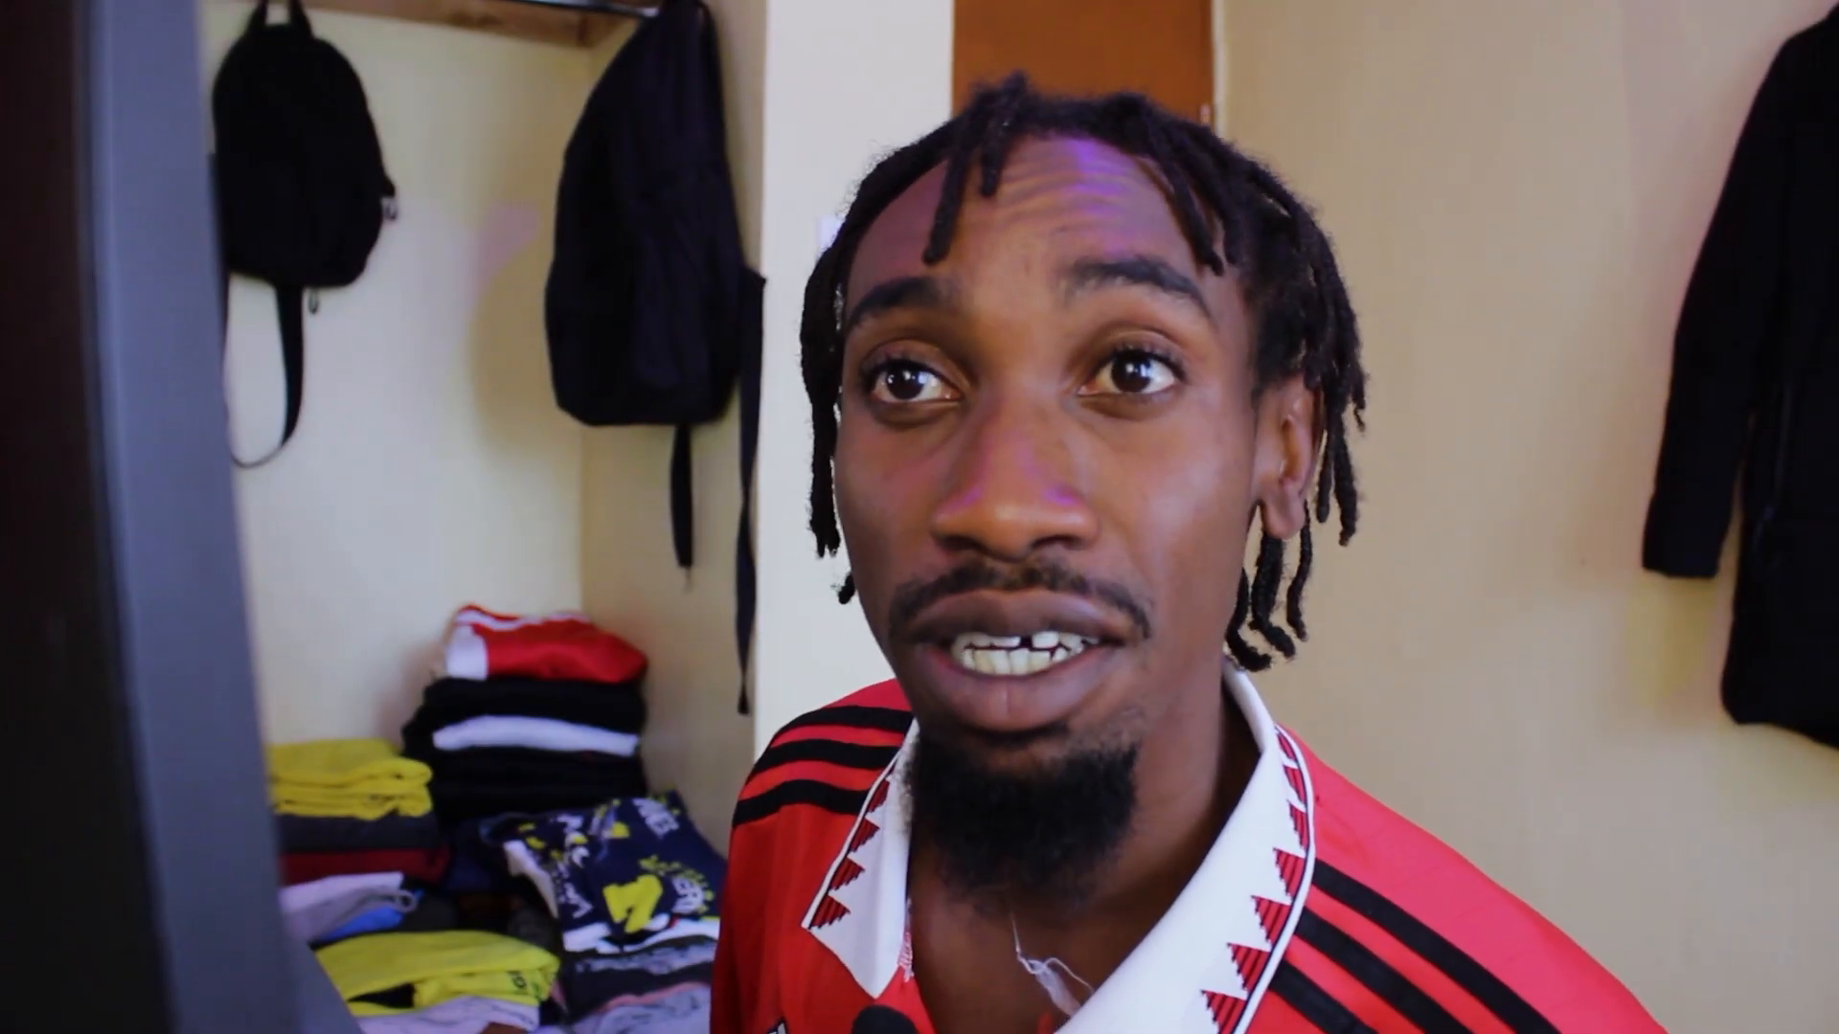